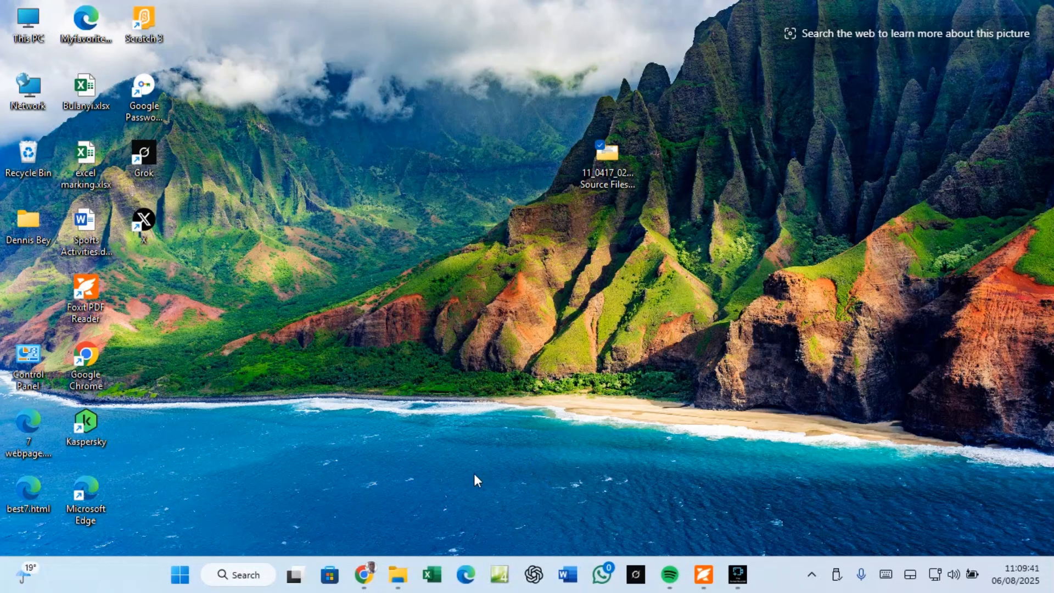
{"action": "left_click", "coordinate": [364, 574]}
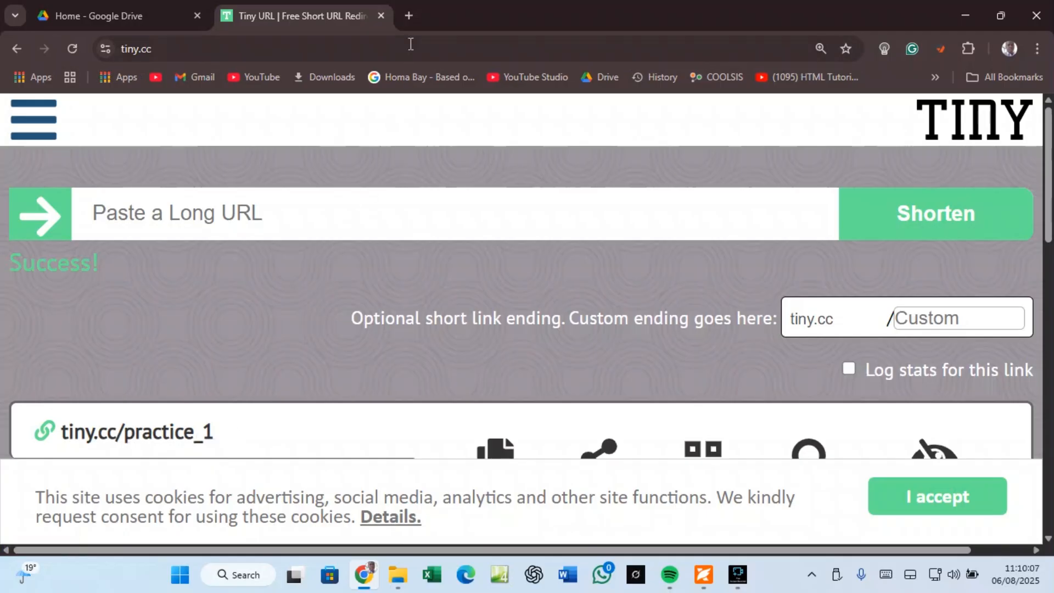
{"action": "left_click", "coordinate": [409, 16]}
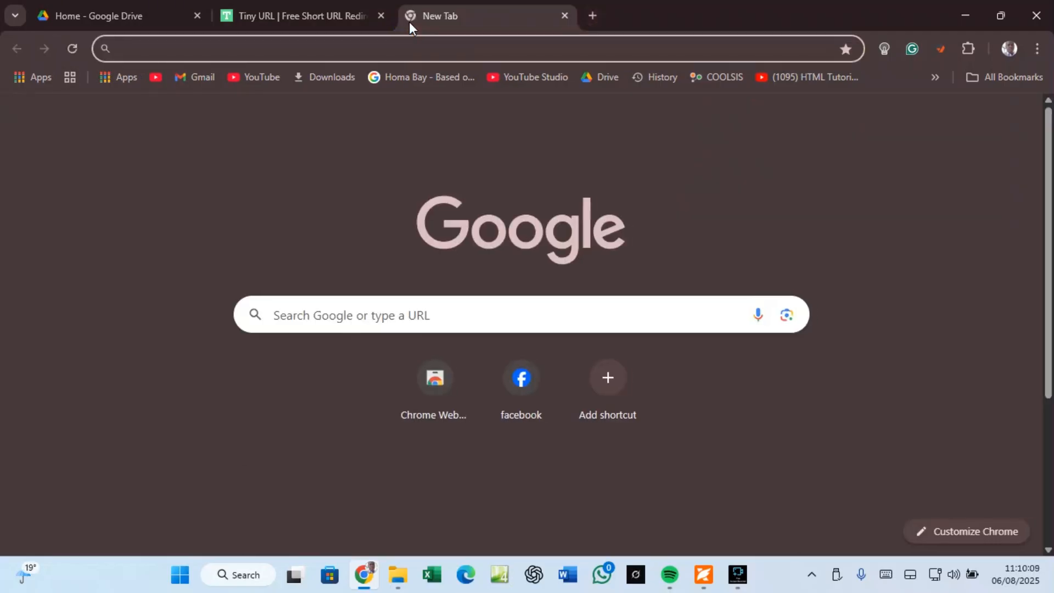
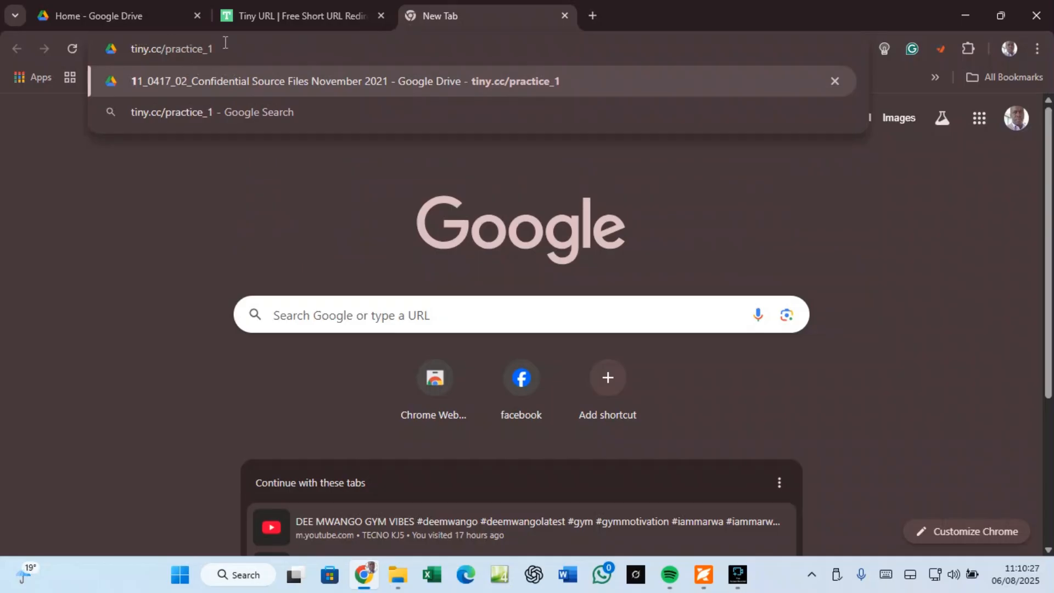
{"action": "key", "text": "Return"}
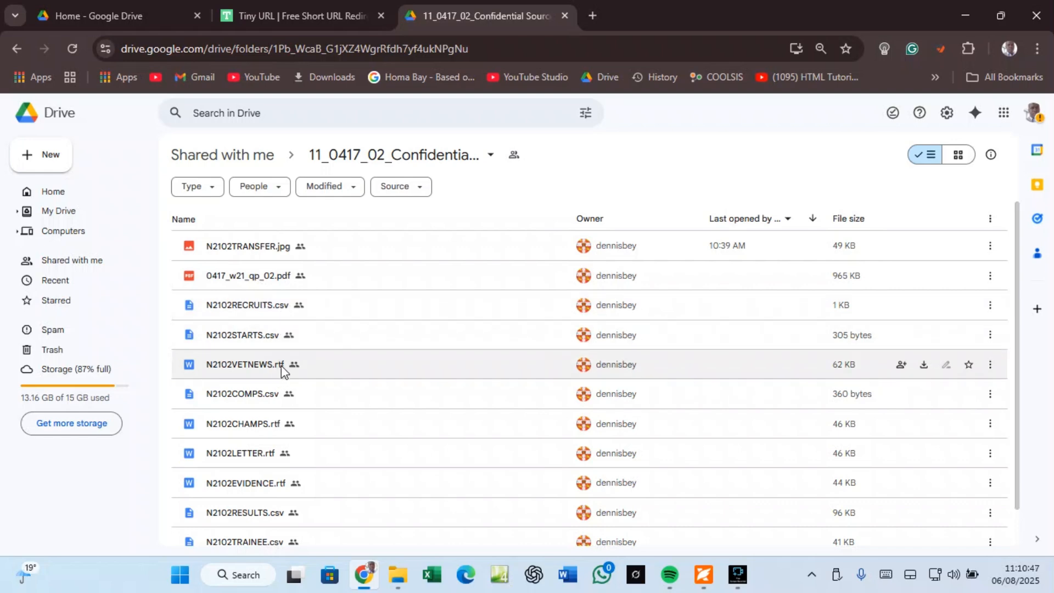
Step: Download the 11_0417_02_Confidential source-files folder from Drive as a zip into Downloads
{"action": "scroll", "coordinate": [295, 403], "scroll_direction": "down", "scroll_amount": 1}
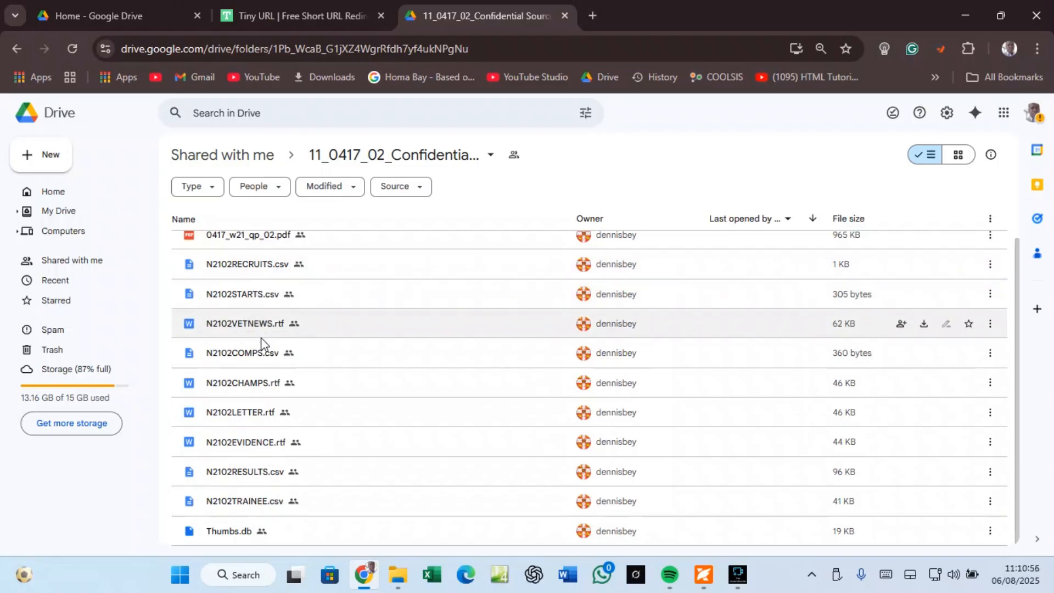
{"action": "scroll", "coordinate": [262, 336], "scroll_direction": "up", "scroll_amount": 1}
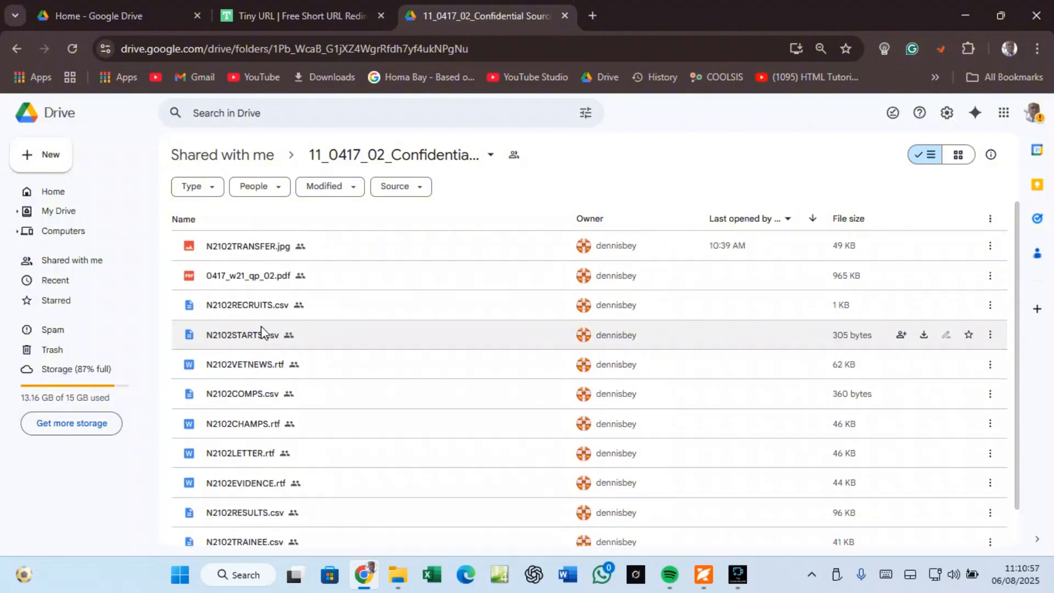
{"action": "left_click", "coordinate": [491, 159]}
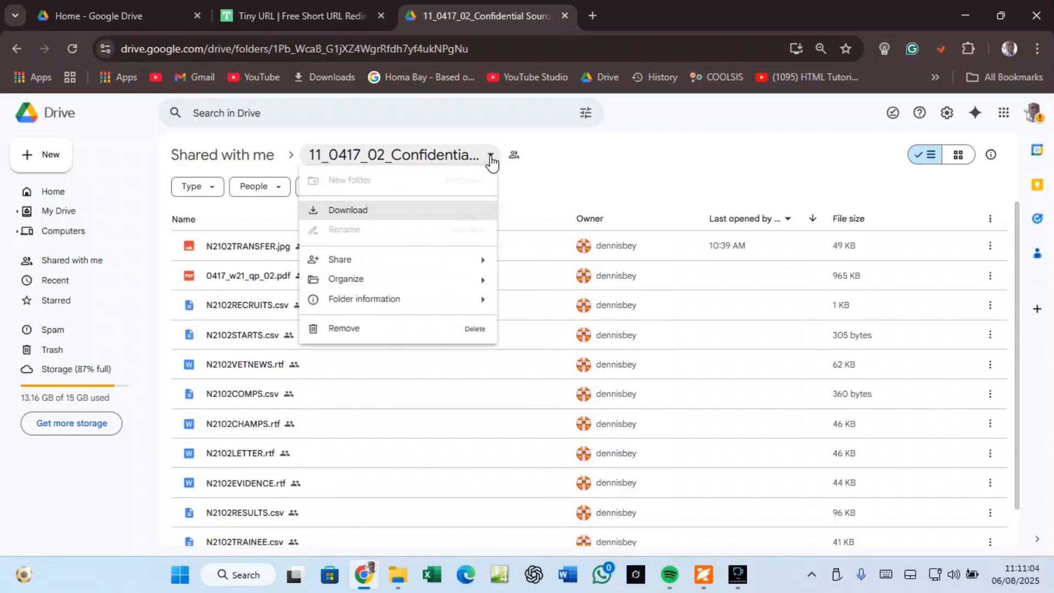
{"action": "left_click", "coordinate": [344, 214]}
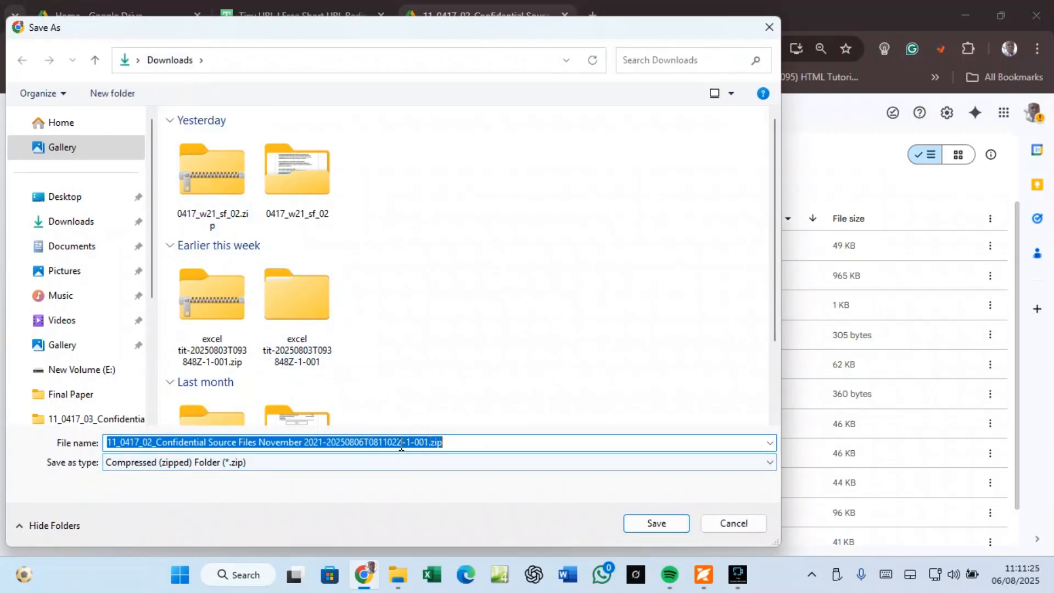
{"action": "left_click", "coordinate": [650, 525]}
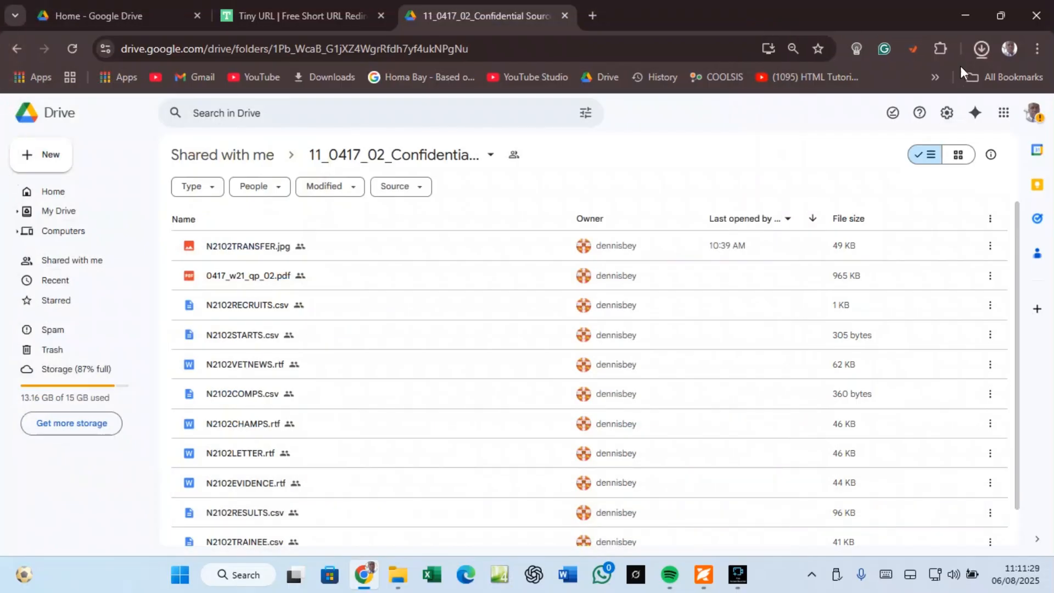
Step: Close Chrome and go to the Downloads folder in File Explorer via This PC
{"action": "left_click", "coordinate": [1038, 17]}
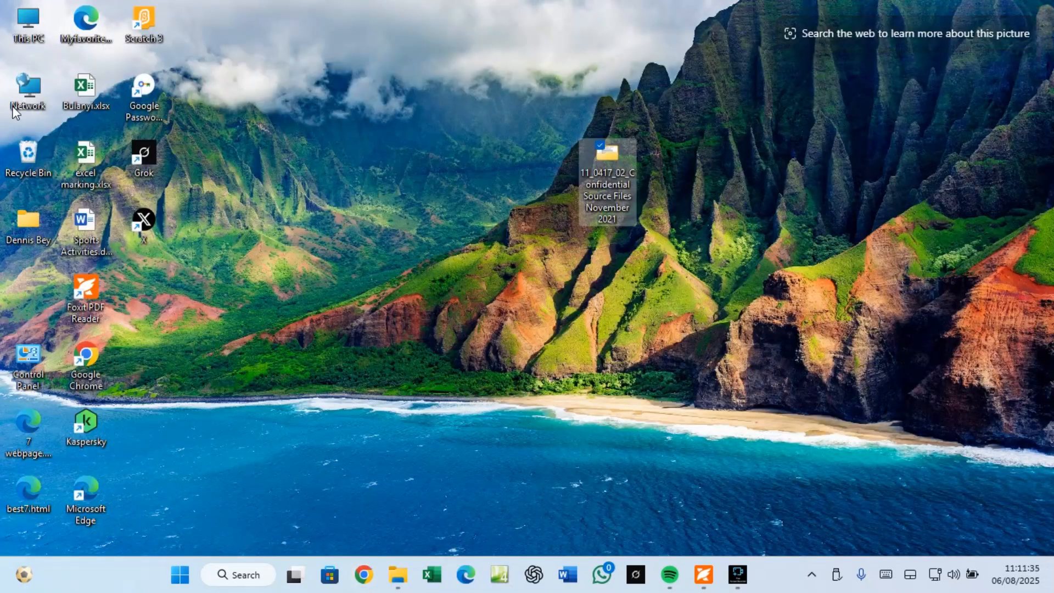
{"action": "left_click", "coordinate": [36, 38]}
{"action": "double_click", "coordinate": [36, 35]}
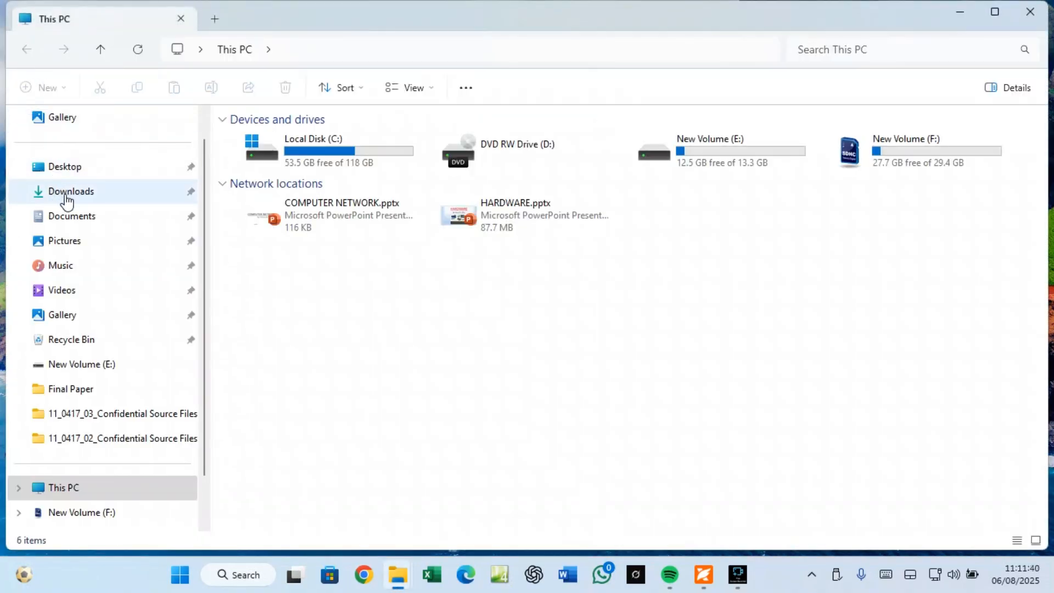
{"action": "left_click", "coordinate": [64, 198]}
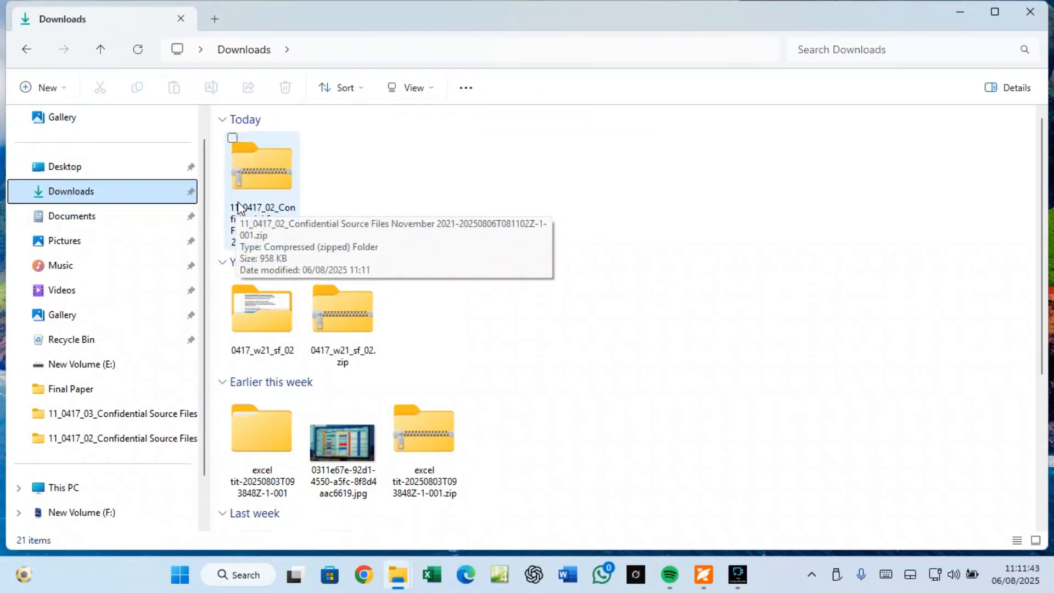
Step: Extract All from the downloaded source-files zip into its suggested folder
{"action": "left_click", "coordinate": [267, 170]}
{"action": "right_click", "coordinate": [266, 170]}
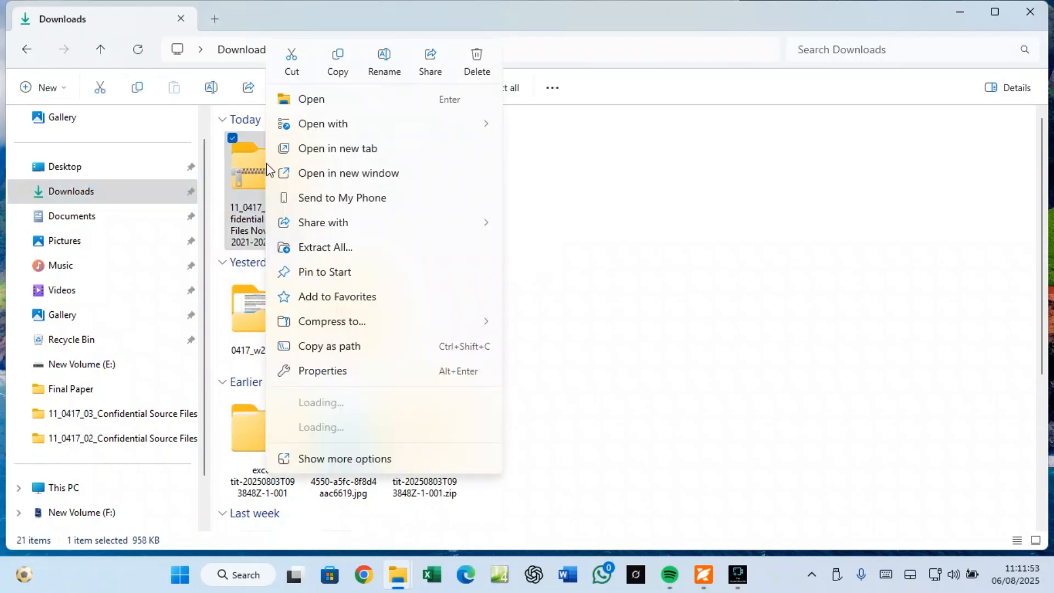
{"action": "left_click", "coordinate": [316, 253]}
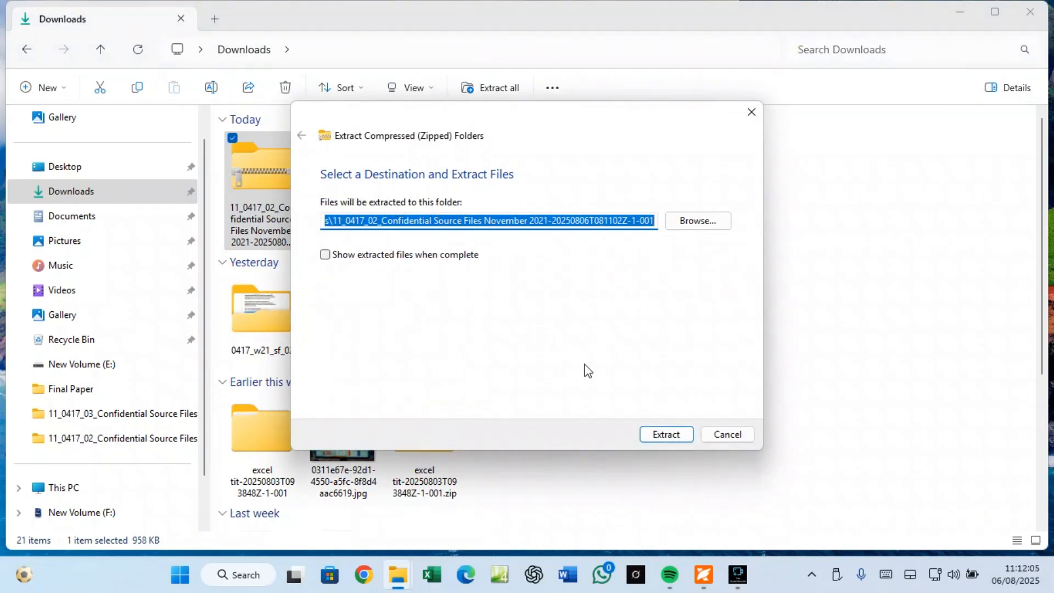
{"action": "left_click", "coordinate": [653, 436]}
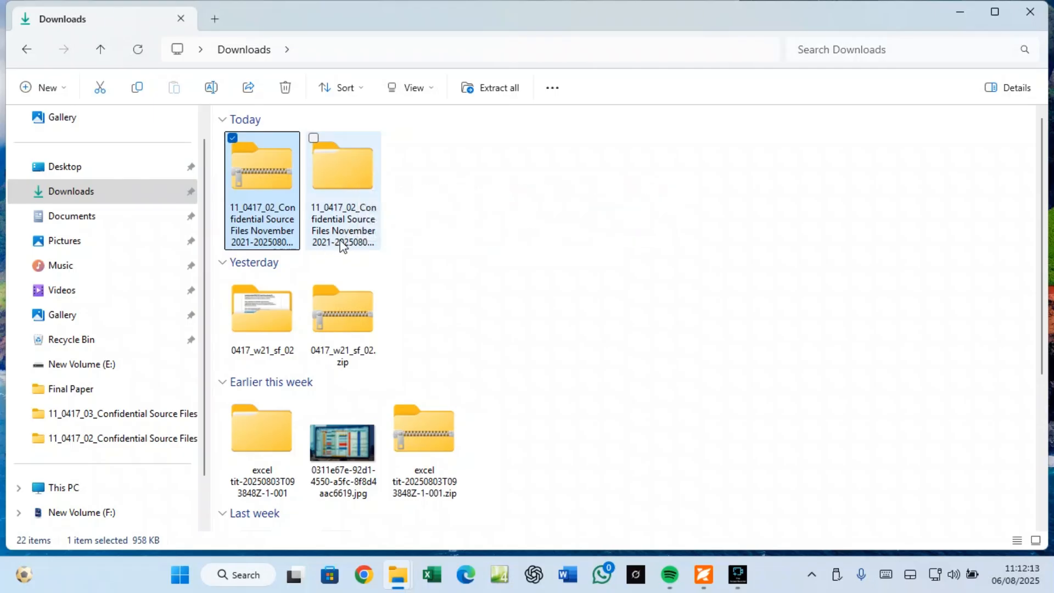
Step: Inspect the extracted folder's inner source-files folder, then return one level up
{"action": "double_click", "coordinate": [336, 173]}
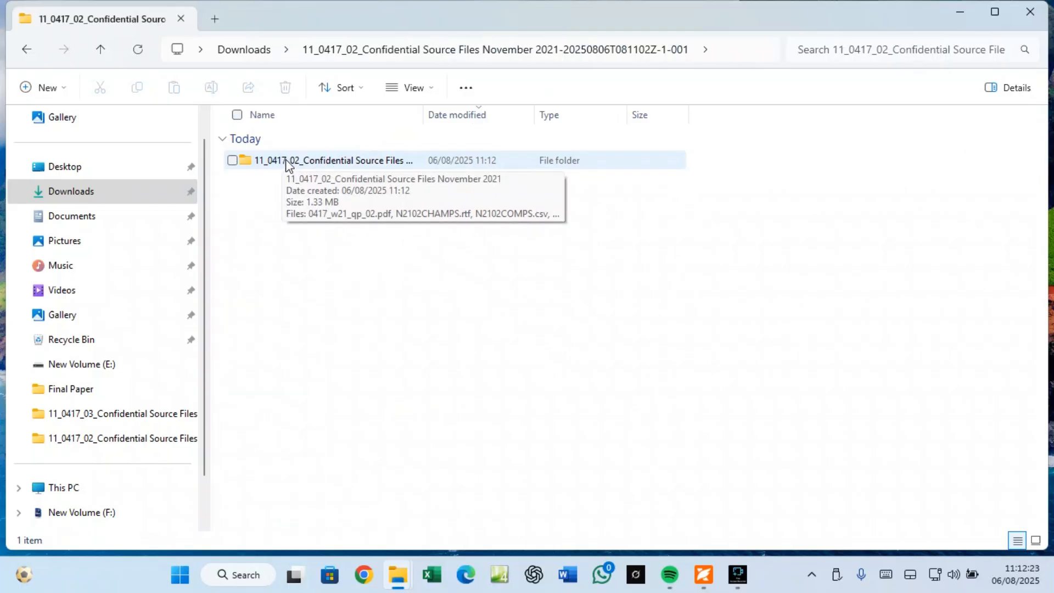
{"action": "double_click", "coordinate": [286, 162]}
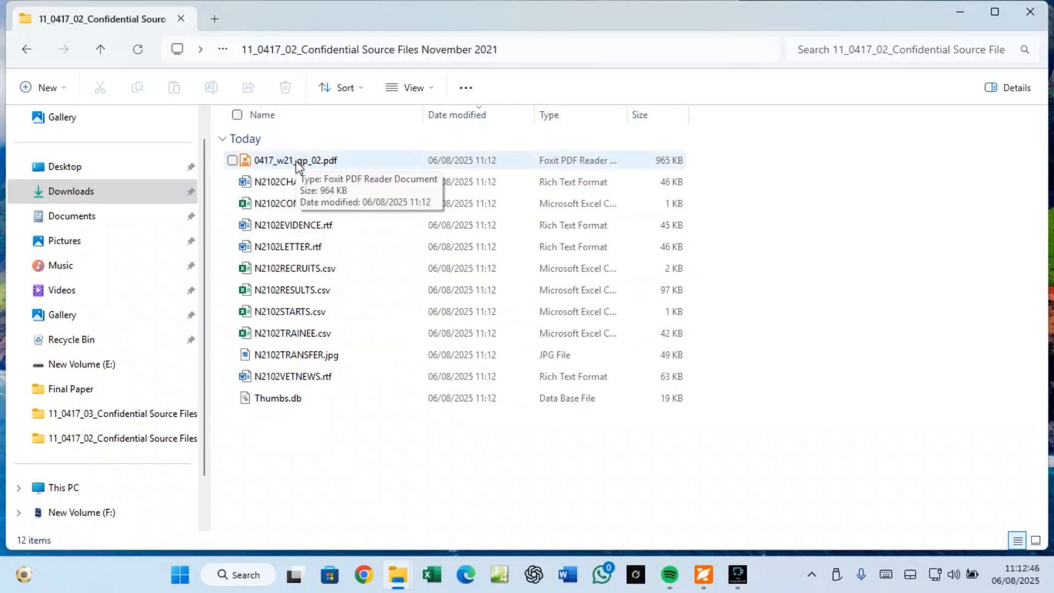
{"action": "left_click", "coordinate": [34, 52]}
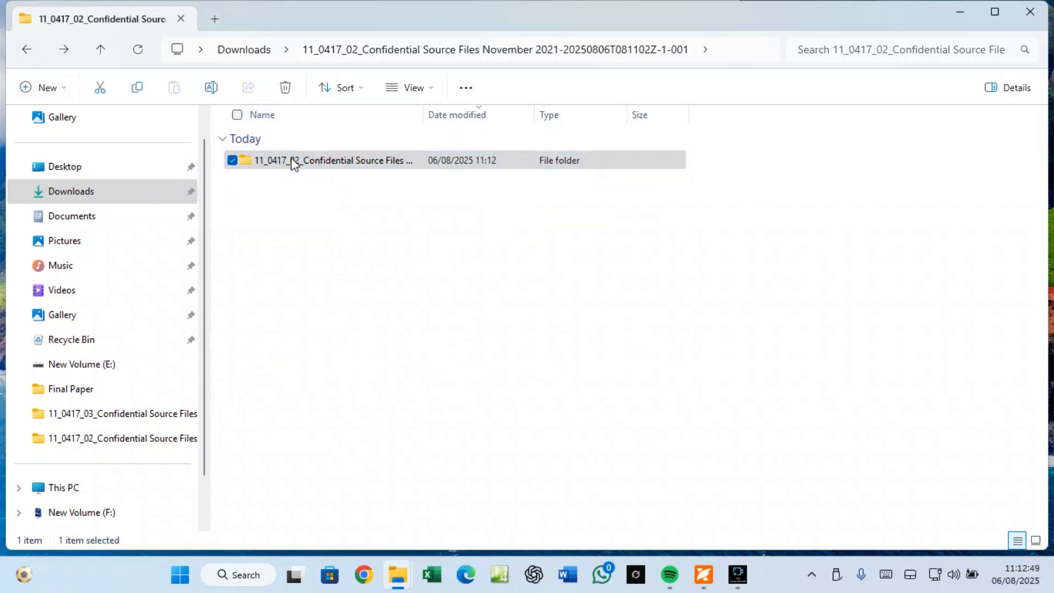
Step: Copy the 11_0417_02 source-files folder and paste it onto the desktop near the centre
{"action": "right_click", "coordinate": [292, 161]}
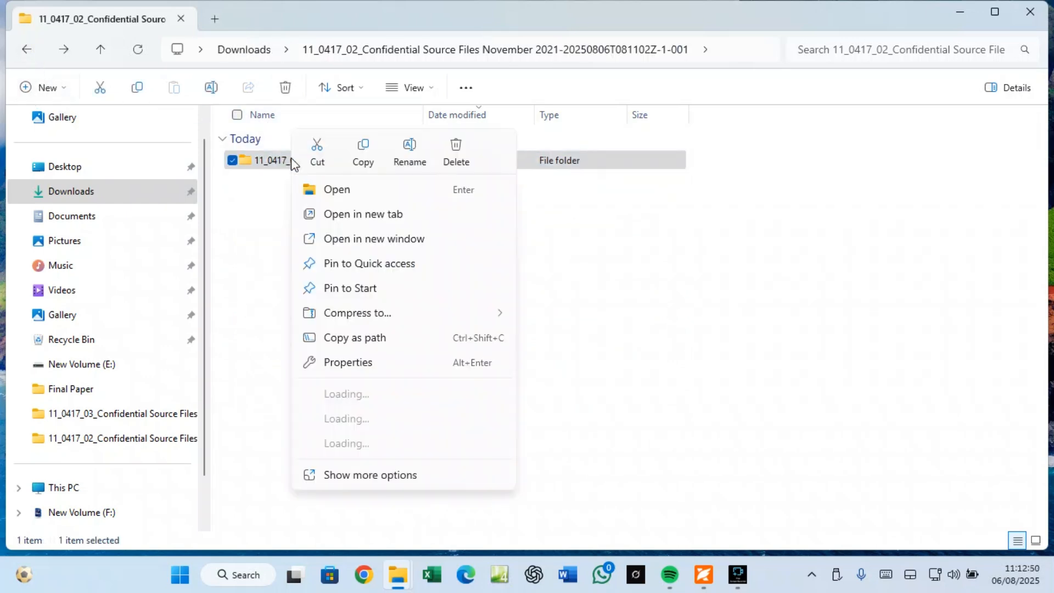
{"action": "left_click", "coordinate": [365, 152]}
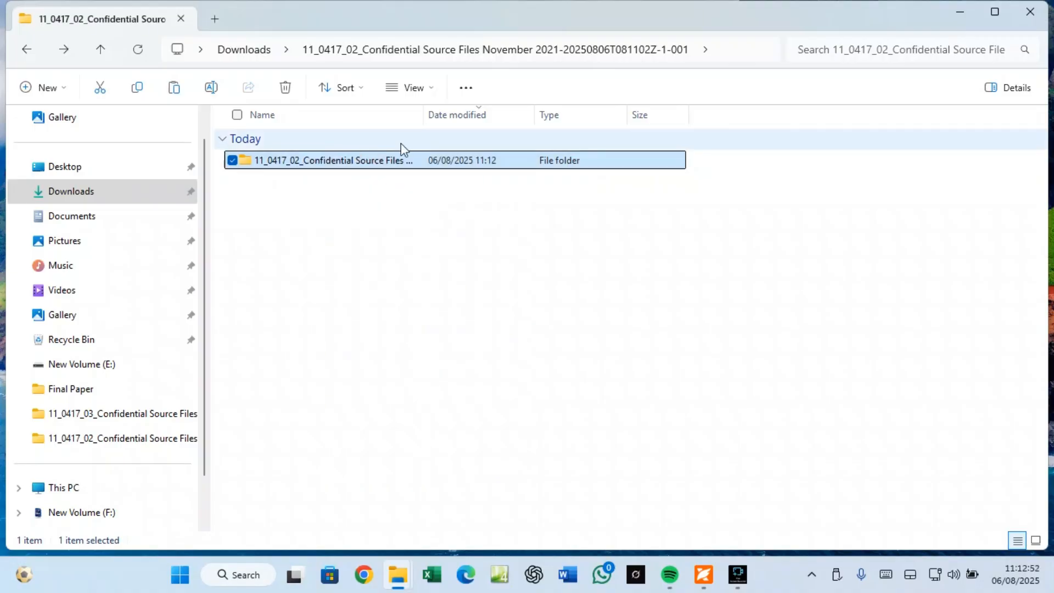
{"action": "left_click", "coordinate": [1031, 12]}
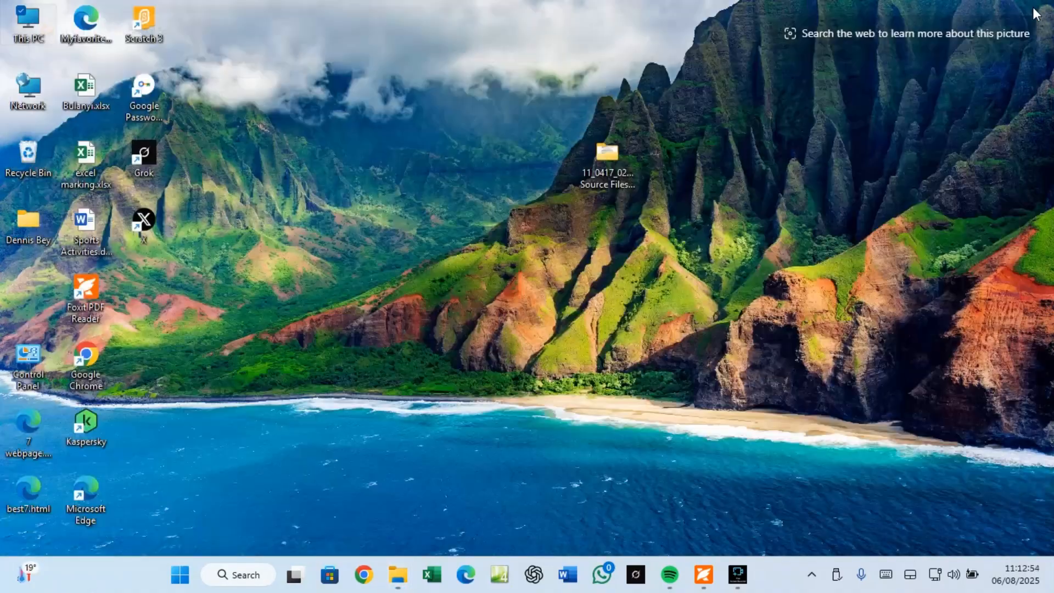
{"action": "right_click", "coordinate": [692, 151]}
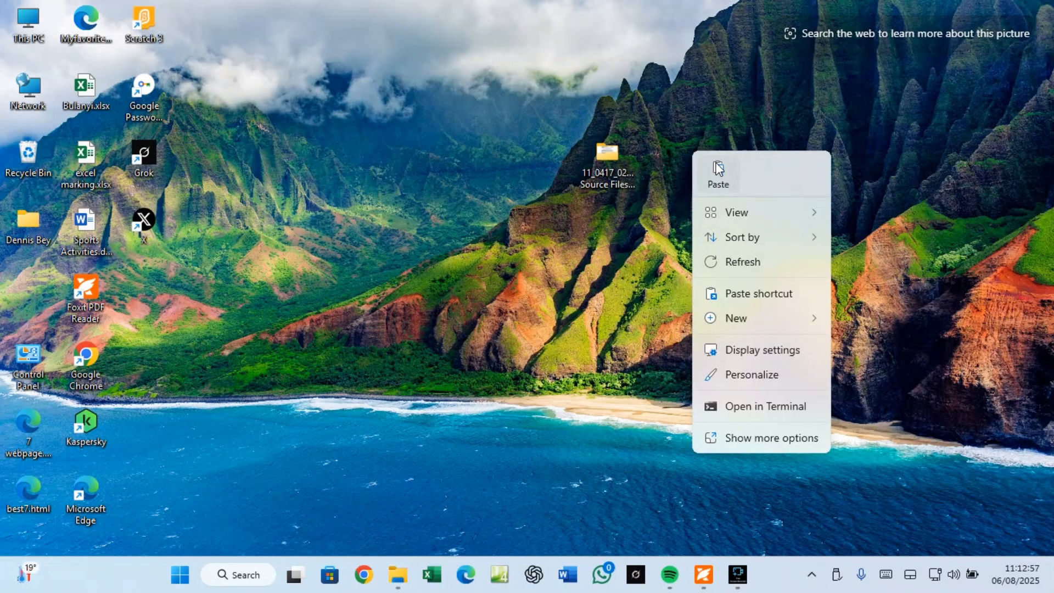
{"action": "left_click", "coordinate": [611, 156]}
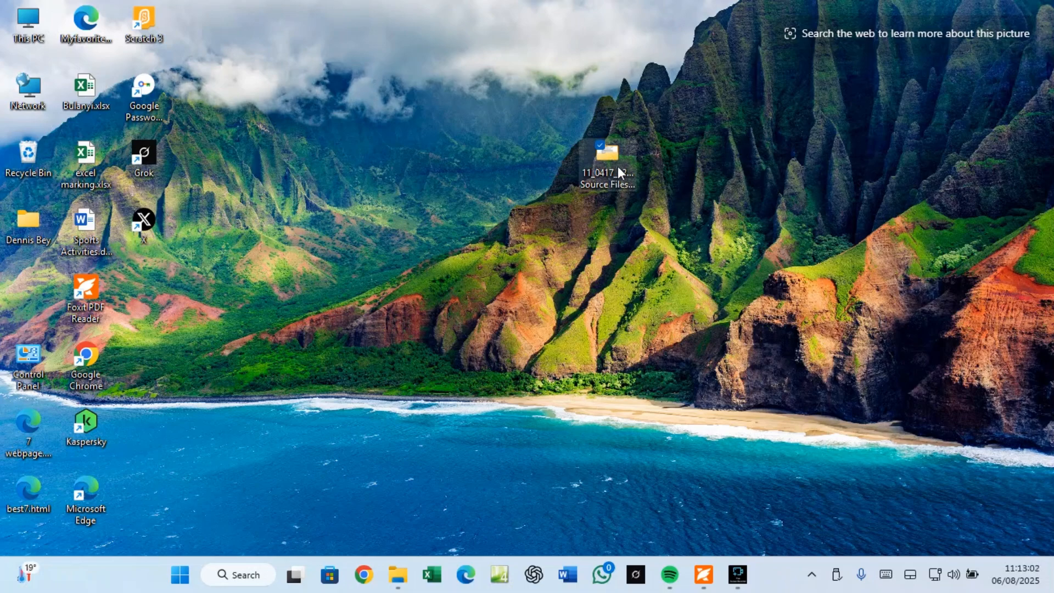
{"action": "left_click_drag", "start_coordinate": [508, 206], "coordinate": [506, 207]}
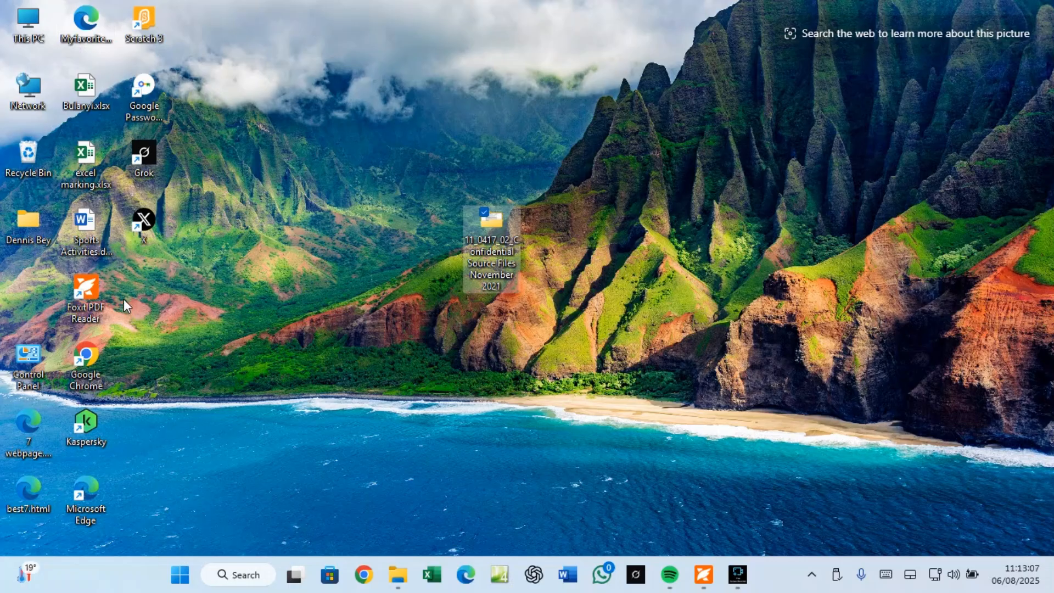
Step: Open 0417_w21_qp_02.pdf from the desktop source-files folder and scroll to its cover page
{"action": "double_click", "coordinate": [496, 225]}
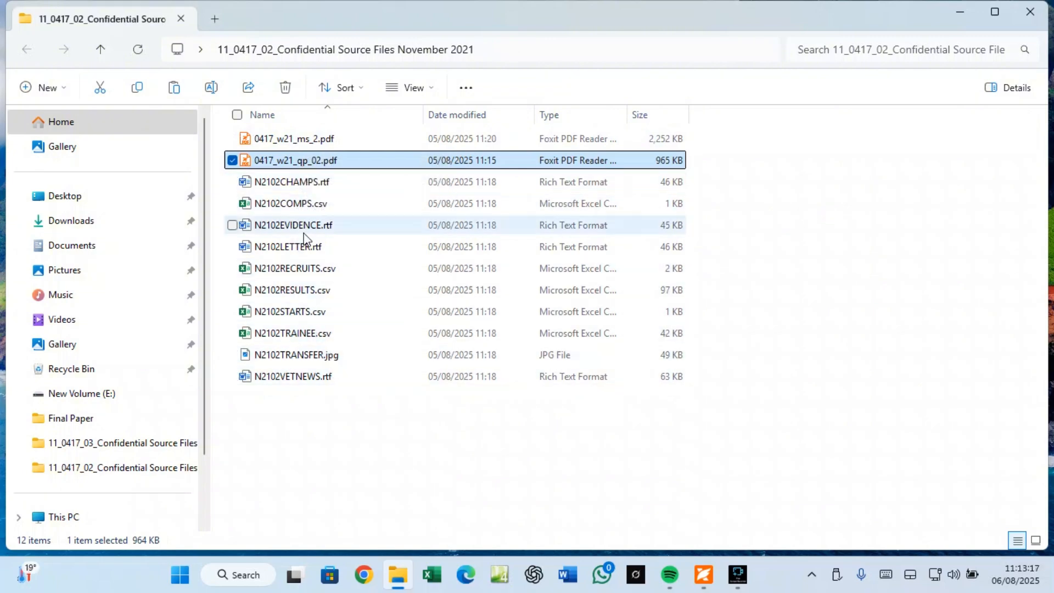
{"action": "double_click", "coordinate": [311, 161]}
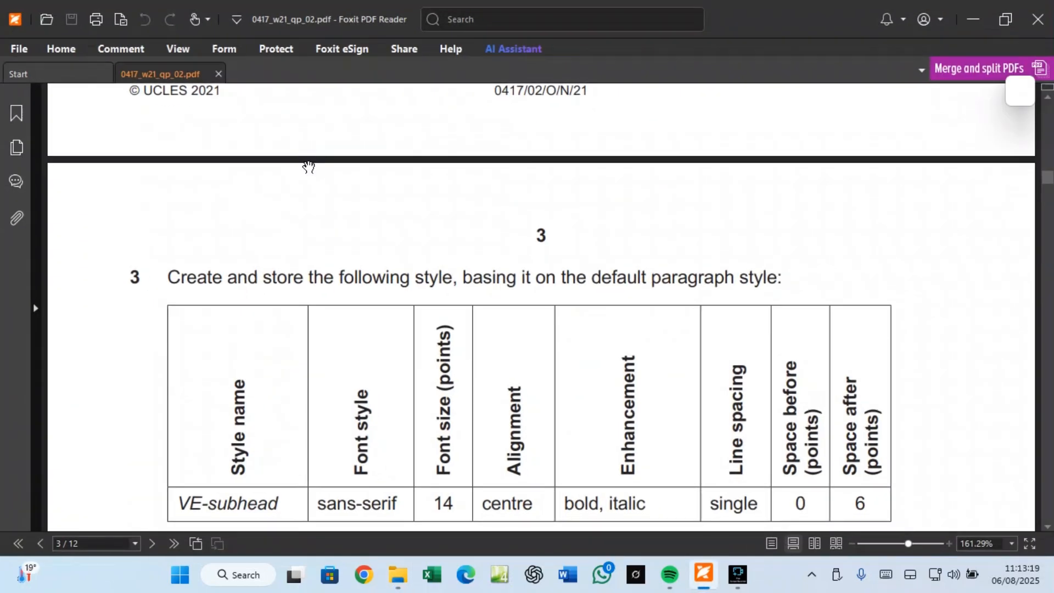
{"action": "scroll", "coordinate": [650, 155], "scroll_direction": "up", "scroll_amount": 8}
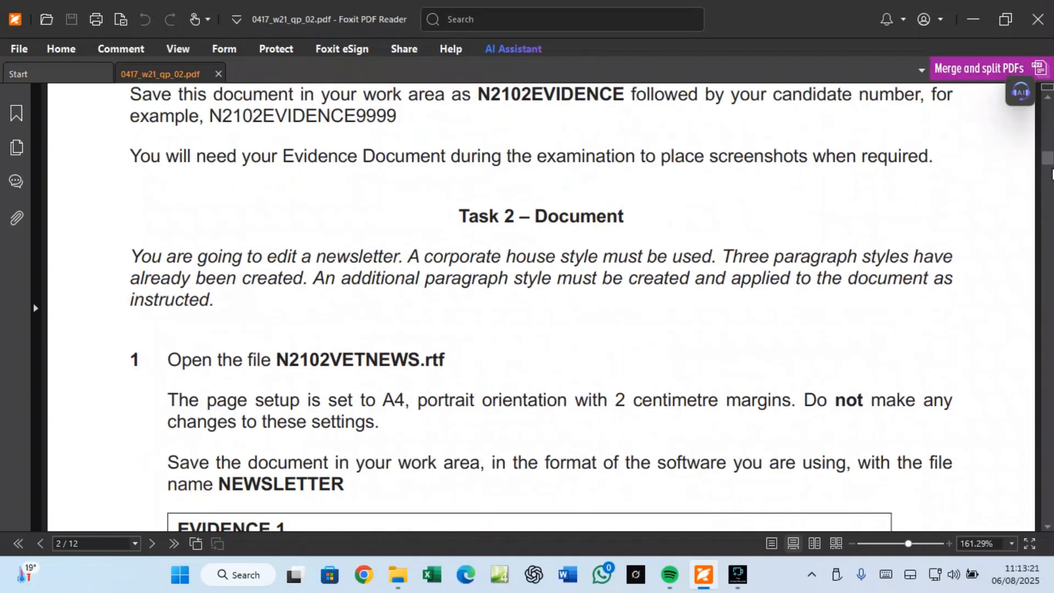
{"action": "scroll", "coordinate": [1049, 165], "scroll_direction": "up", "scroll_amount": 15}
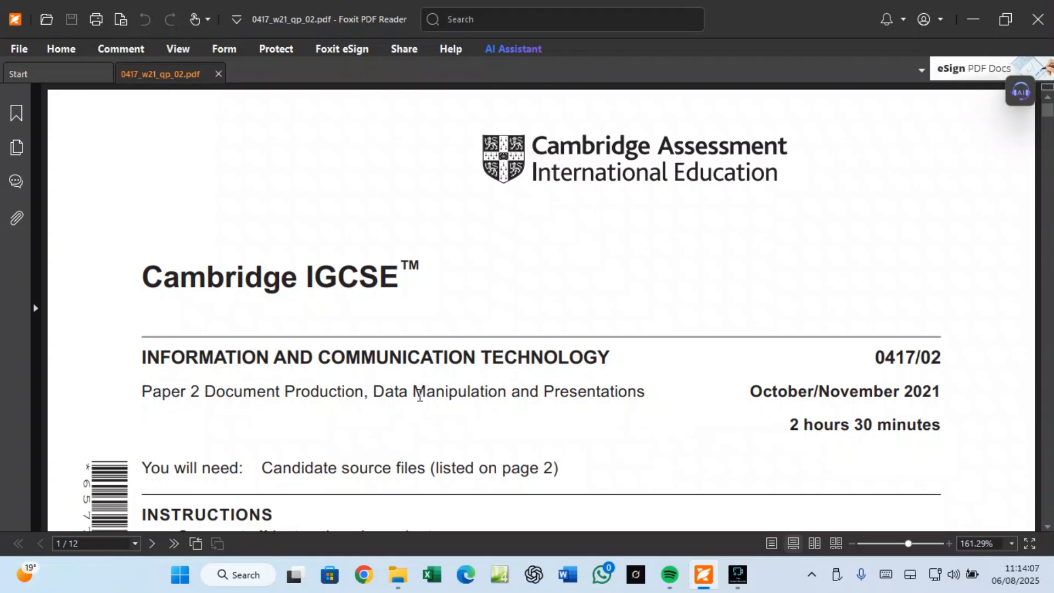
Step: Scroll down the exam paper to the Task 1 – Evidence Document section on page 2
{"action": "scroll", "coordinate": [419, 391], "scroll_direction": "down", "scroll_amount": 7}
{"action": "scroll", "coordinate": [419, 396], "scroll_direction": "down", "scroll_amount": 2}
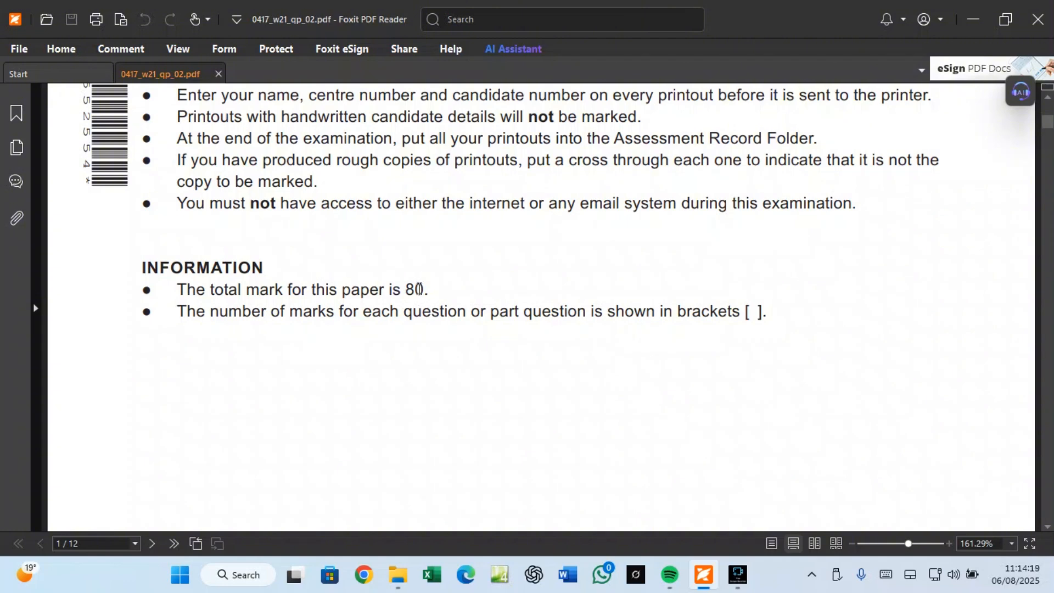
{"action": "scroll", "coordinate": [420, 290], "scroll_direction": "down", "scroll_amount": 15}
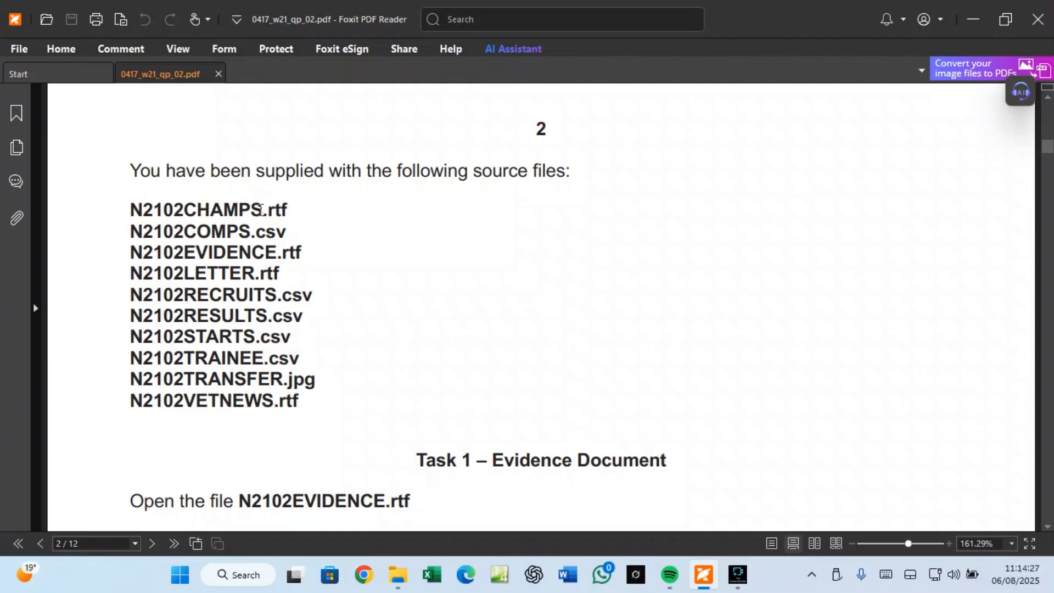
{"action": "scroll", "coordinate": [260, 209], "scroll_direction": "down", "scroll_amount": 3}
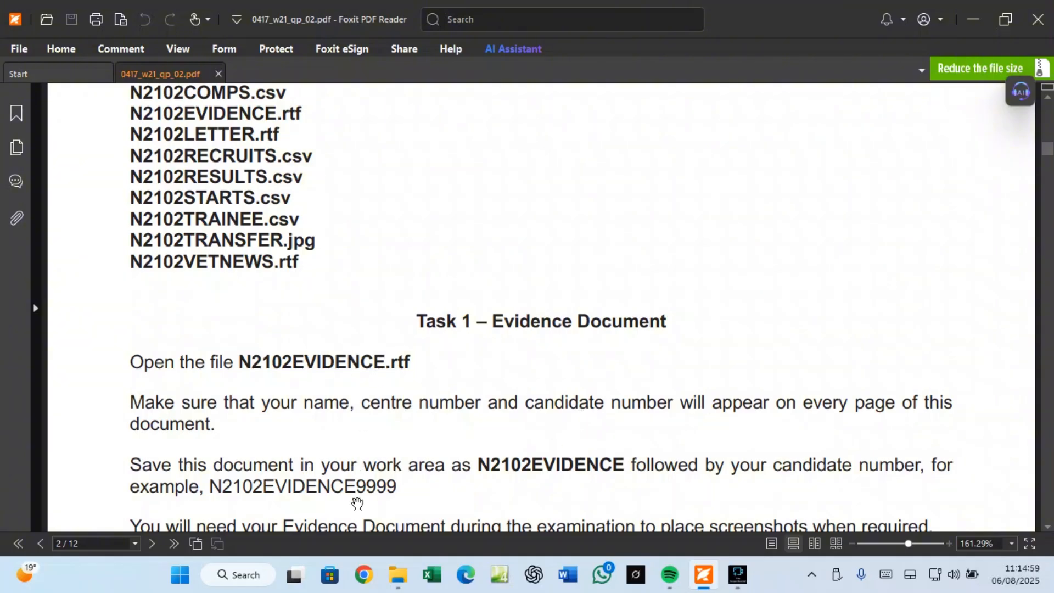
Step: Open N2102EVIDENCE.rtf in Word and insert a Blank (Three Columns) header
{"action": "left_click", "coordinate": [398, 574]}
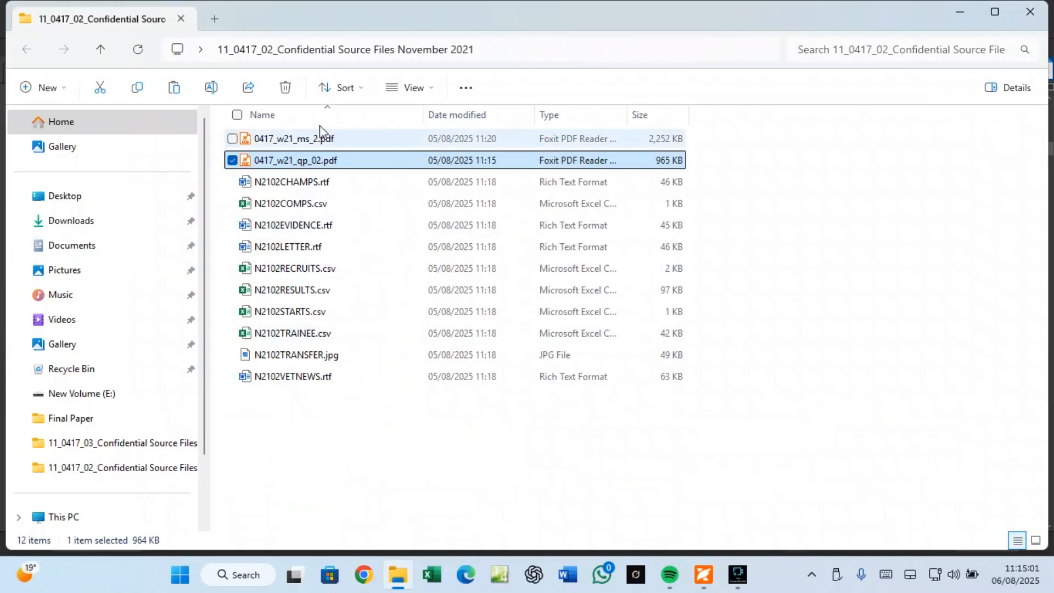
{"action": "left_click", "coordinate": [283, 225]}
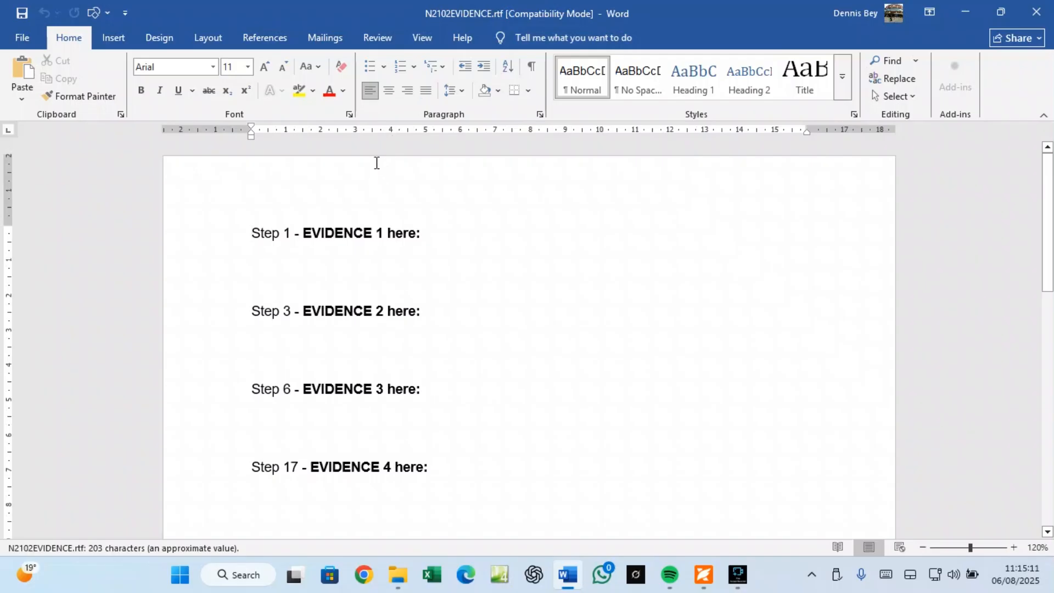
{"action": "left_click", "coordinate": [109, 41]}
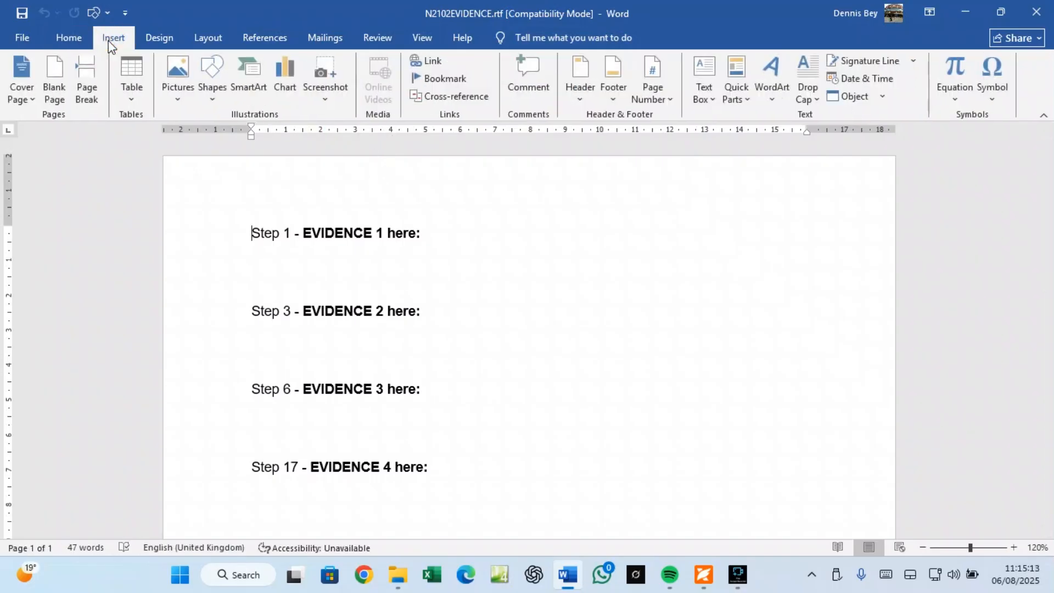
{"action": "left_click", "coordinate": [580, 100]}
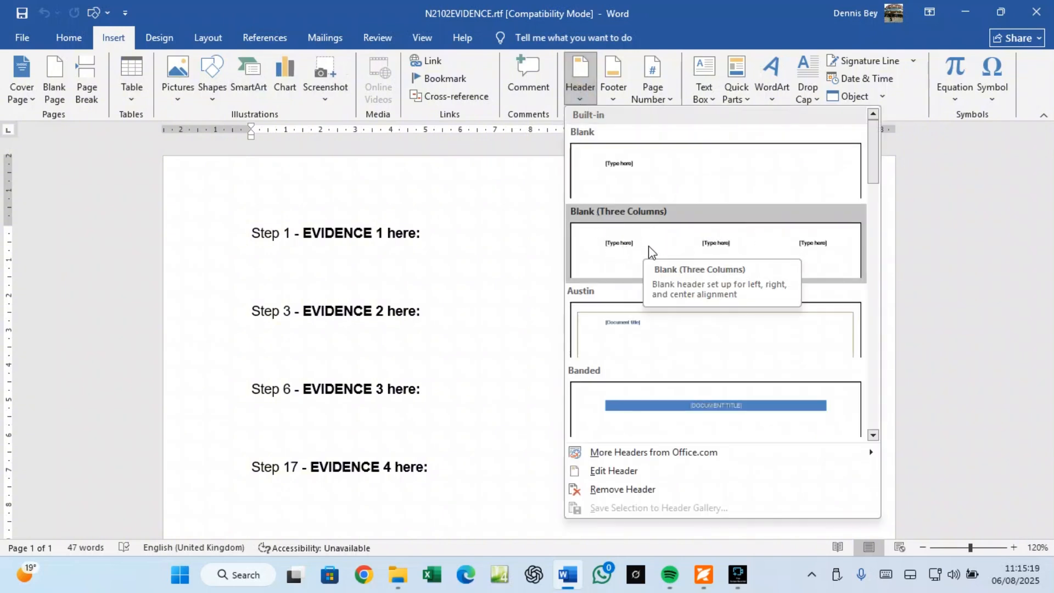
{"action": "left_click", "coordinate": [715, 228]}
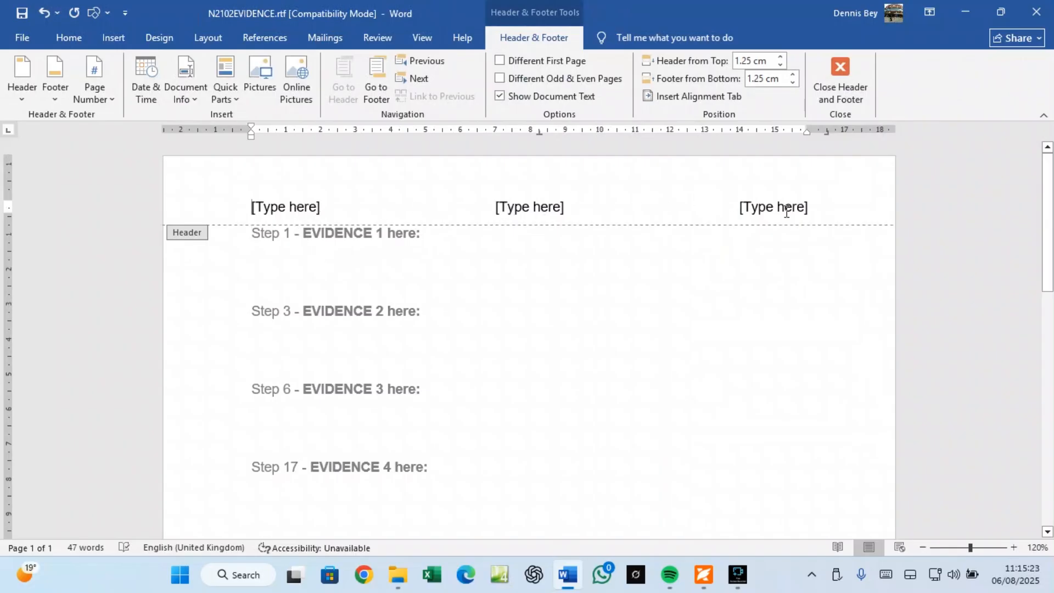
Step: Fill the three header placeholders with the candidate's name, centre number and candidate number
{"action": "left_click", "coordinate": [291, 207]}
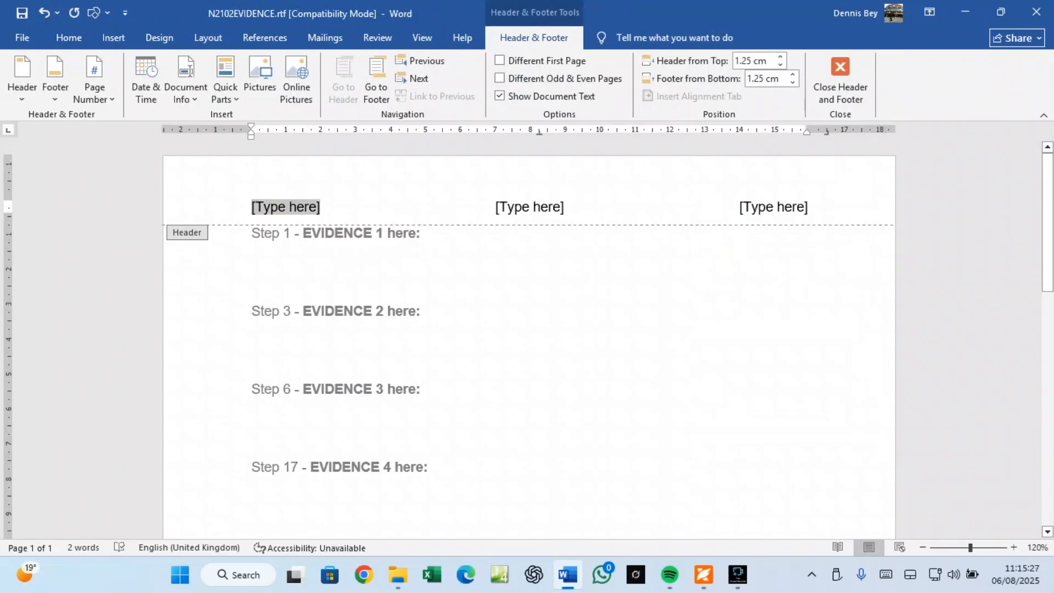
{"action": "type", "text": "de"}
{"action": "key", "text": "BackSpace"}
{"action": "key", "text": "BackSpace"}
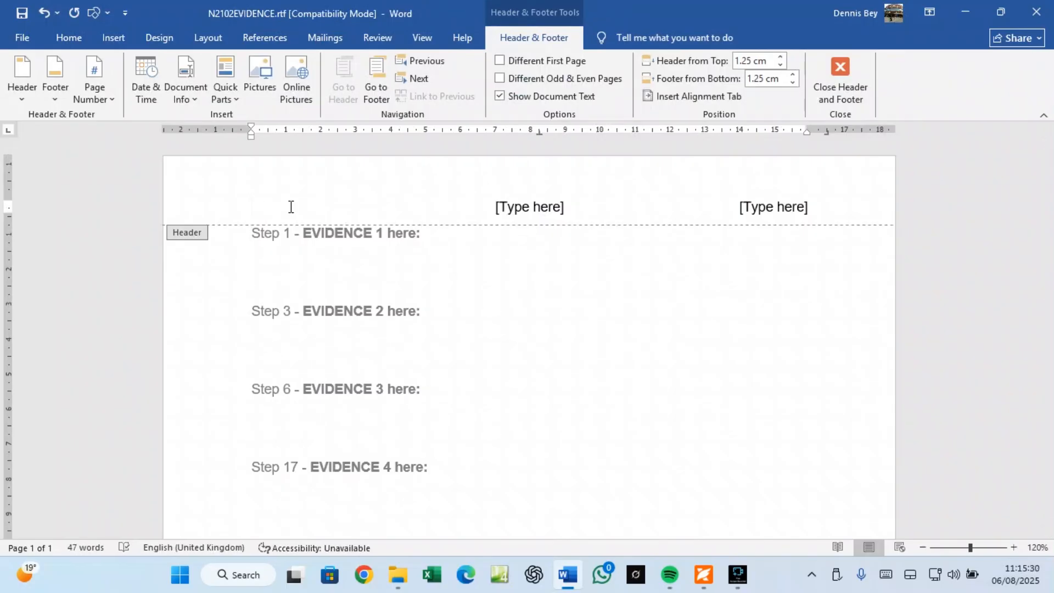
{"action": "left_click", "coordinate": [524, 204]}
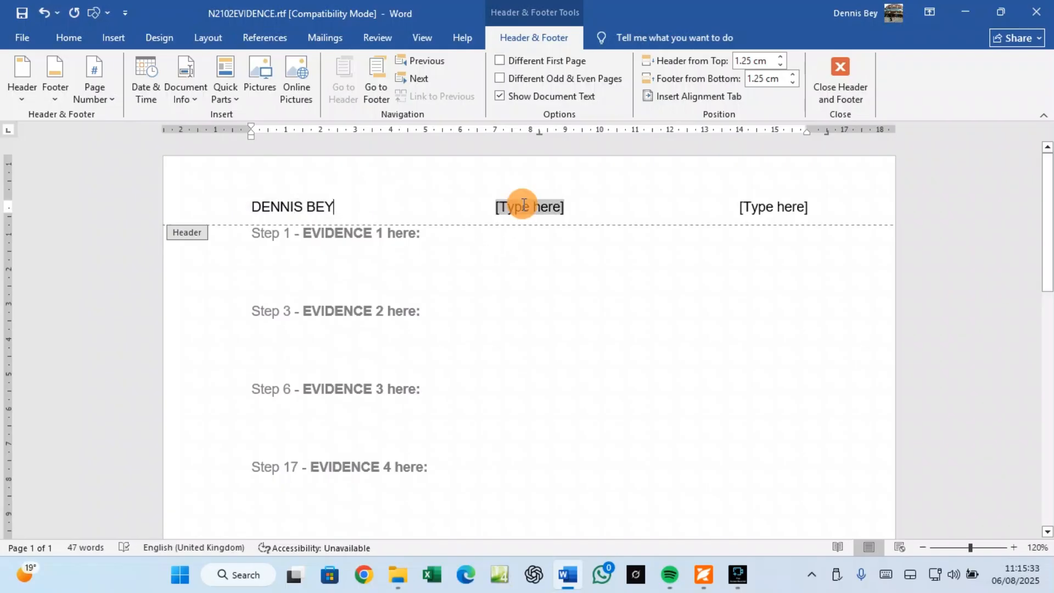
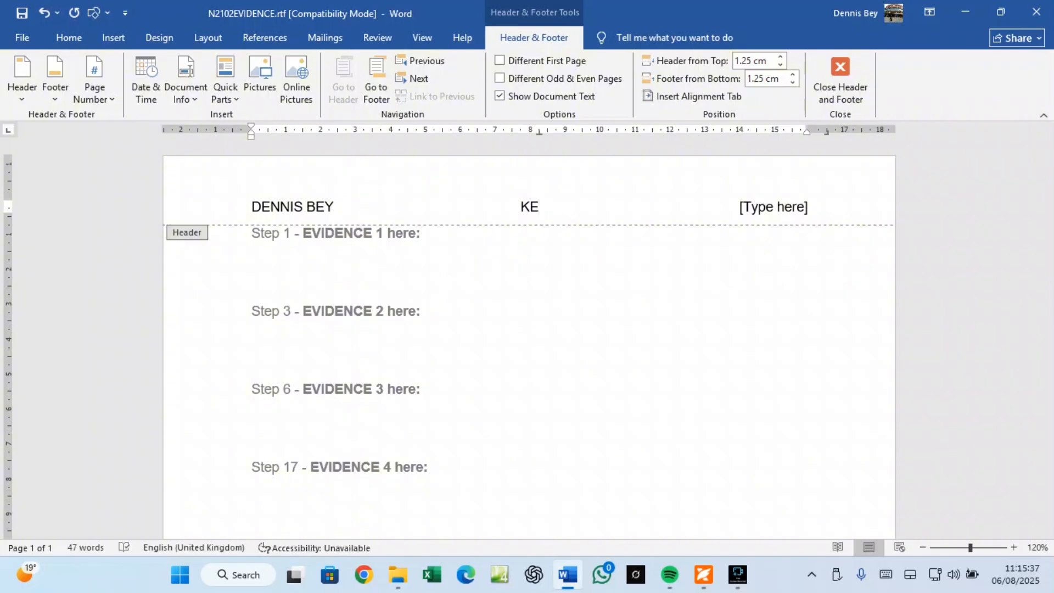
{"action": "left_click", "coordinate": [768, 202]}
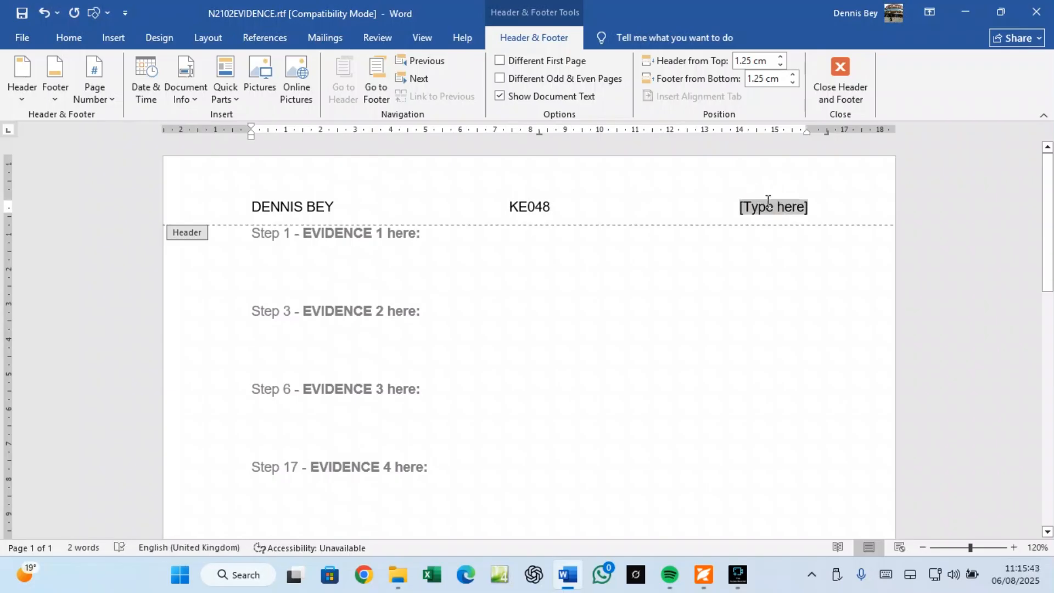
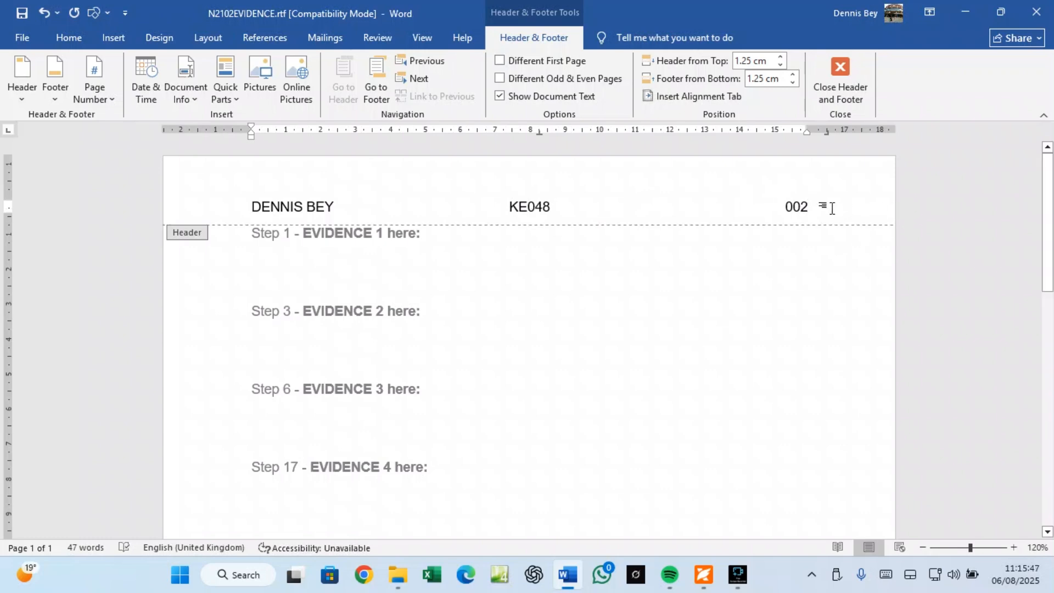
{"action": "left_click_drag", "start_coordinate": [824, 207], "coordinate": [252, 204]}
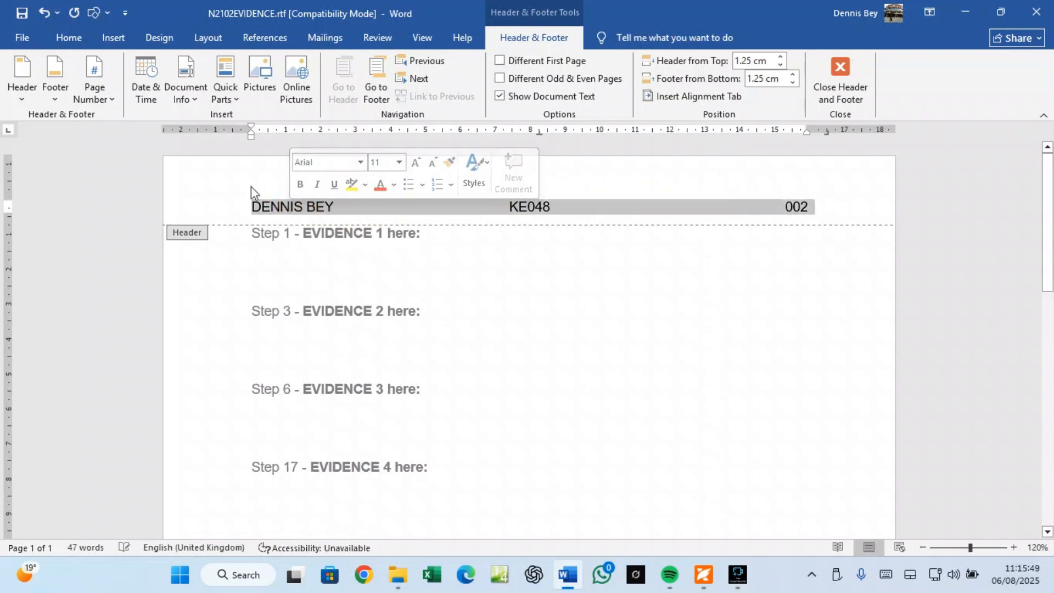
Step: Format the header line as bold 12pt Arial, then close Header and Footer
{"action": "left_click", "coordinate": [68, 38]}
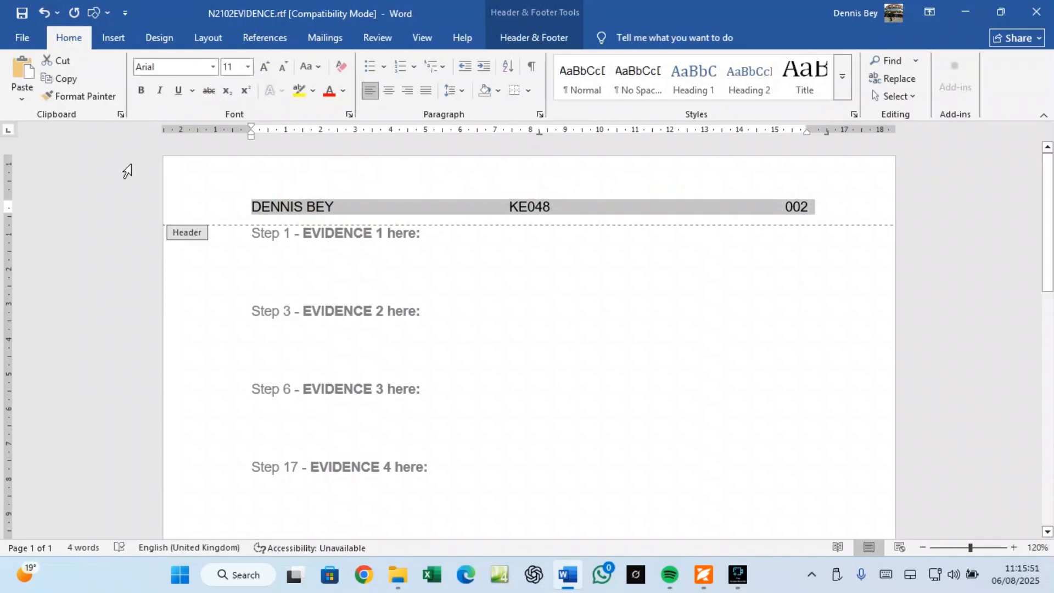
{"action": "left_click", "coordinate": [142, 92]}
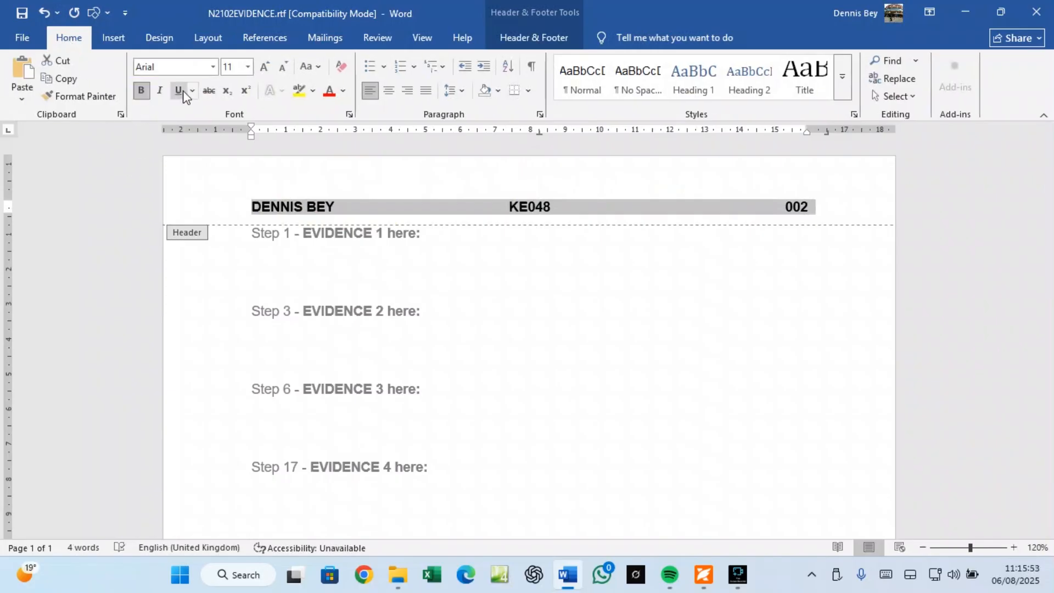
{"action": "left_click", "coordinate": [248, 67]}
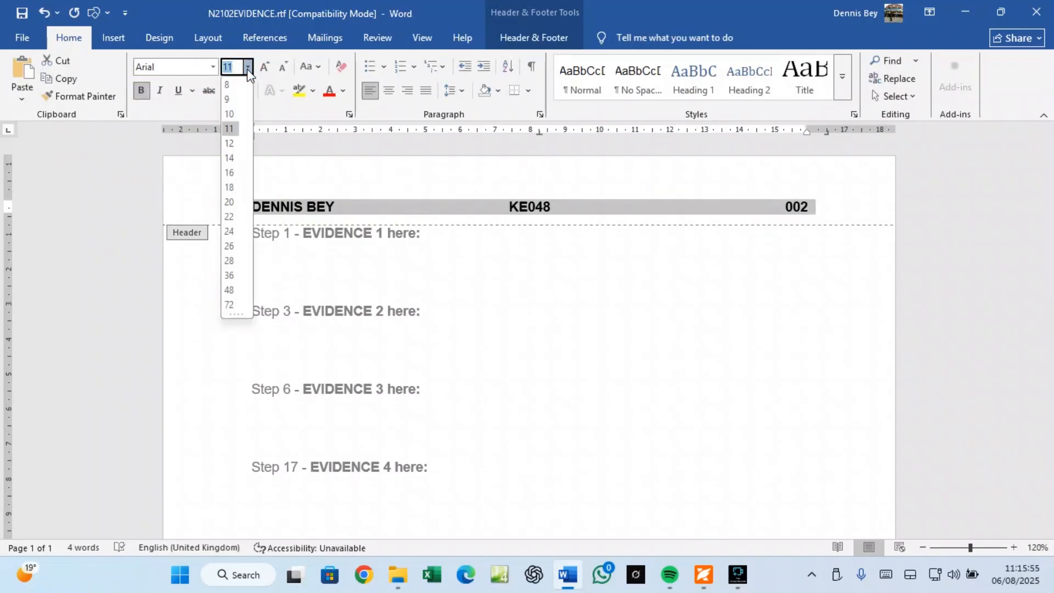
{"action": "left_click", "coordinate": [231, 141]}
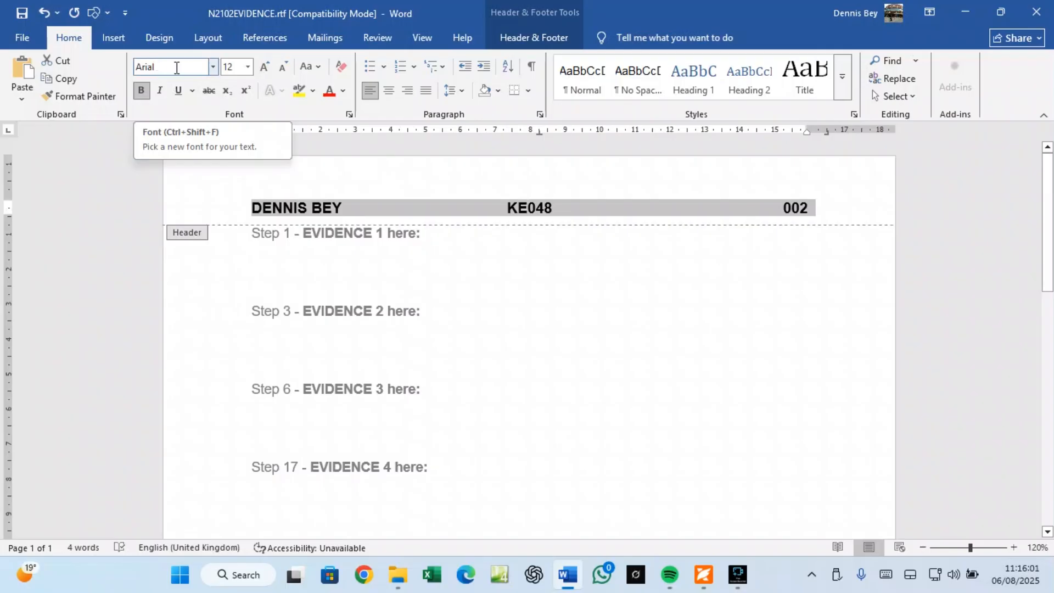
{"action": "left_click", "coordinate": [211, 68]}
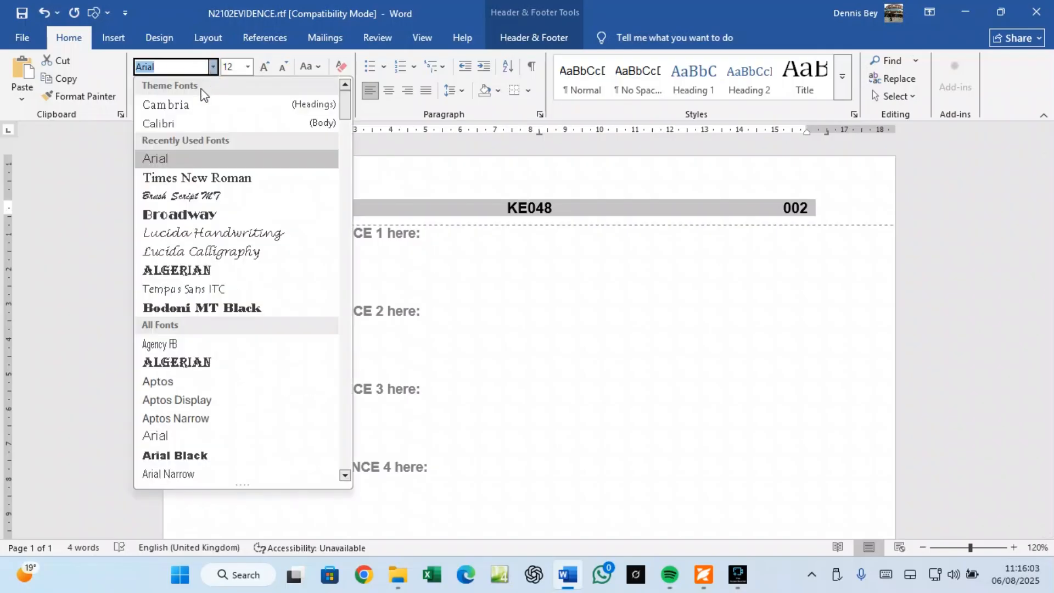
{"action": "left_click", "coordinate": [165, 159]}
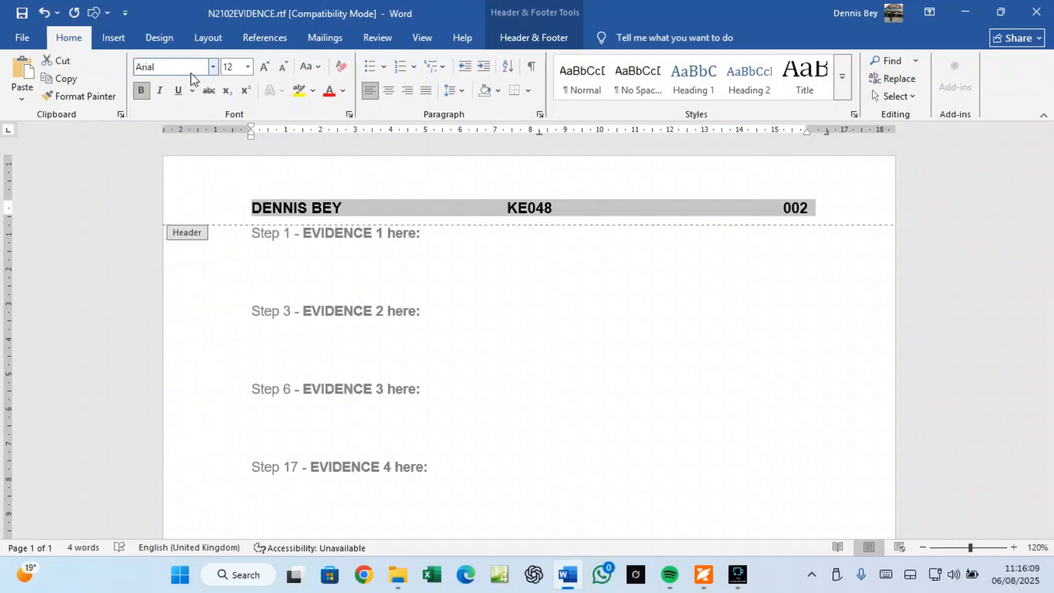
{"action": "left_click", "coordinate": [532, 36]}
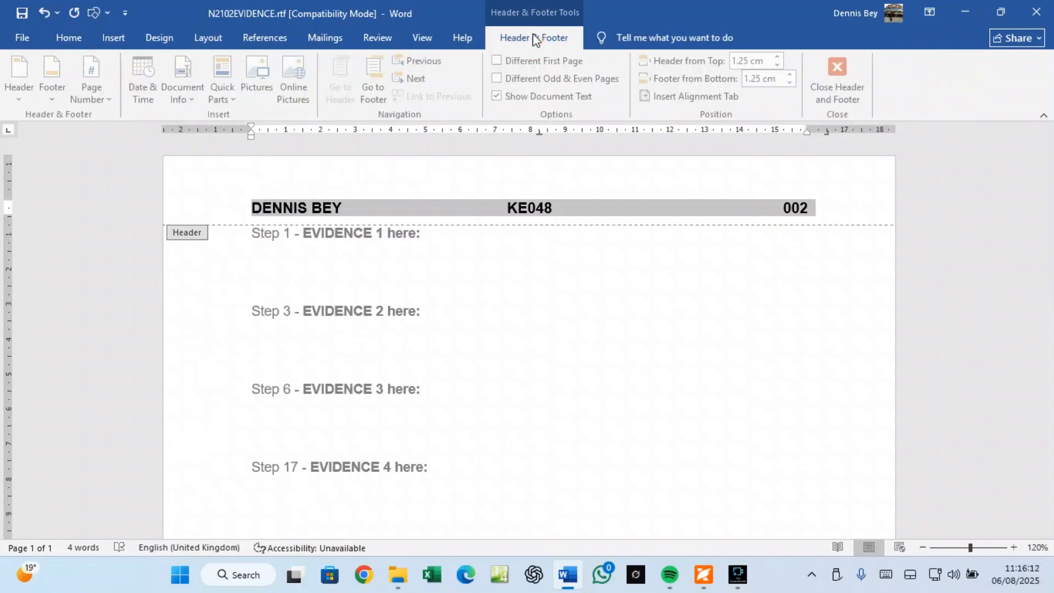
{"action": "left_click", "coordinate": [845, 91]}
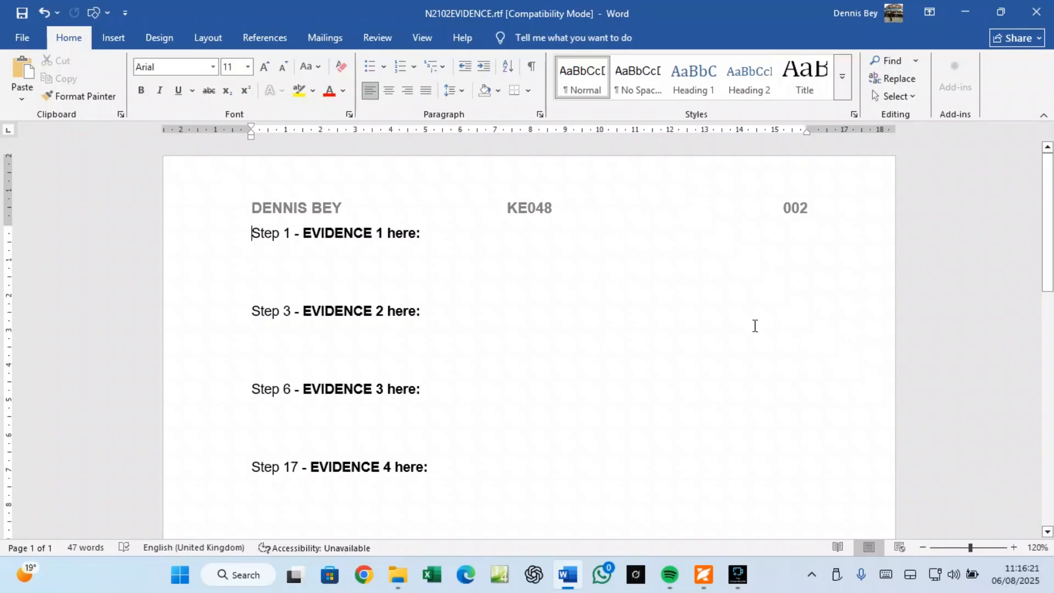
Step: Copy N2102EVIDENCE from the Task 1 instructions in Foxit and return to the Word document
{"action": "left_click", "coordinate": [704, 574]}
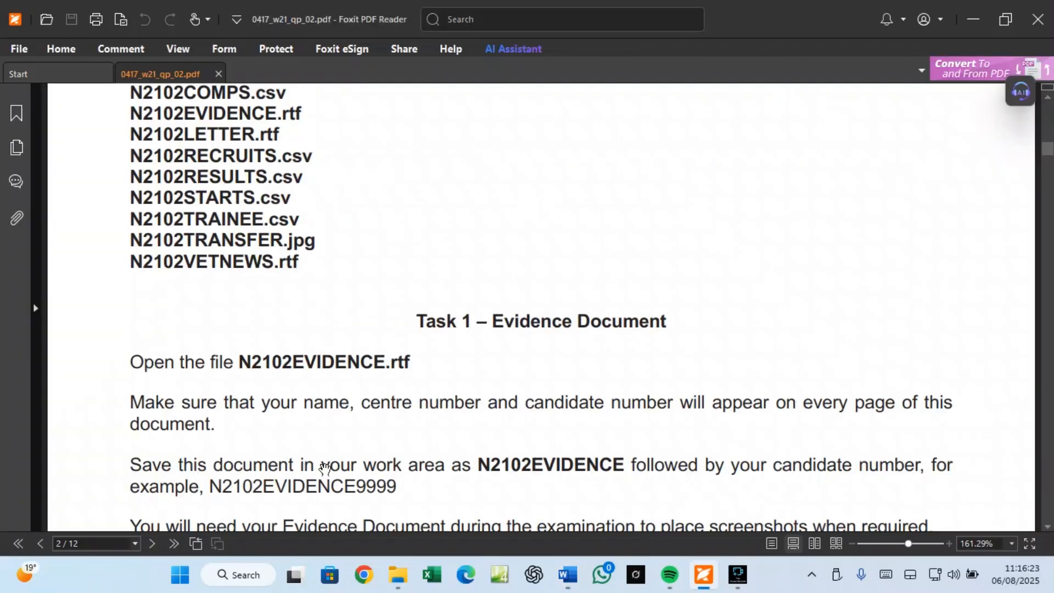
{"action": "scroll", "coordinate": [247, 428], "scroll_direction": "down", "scroll_amount": 2}
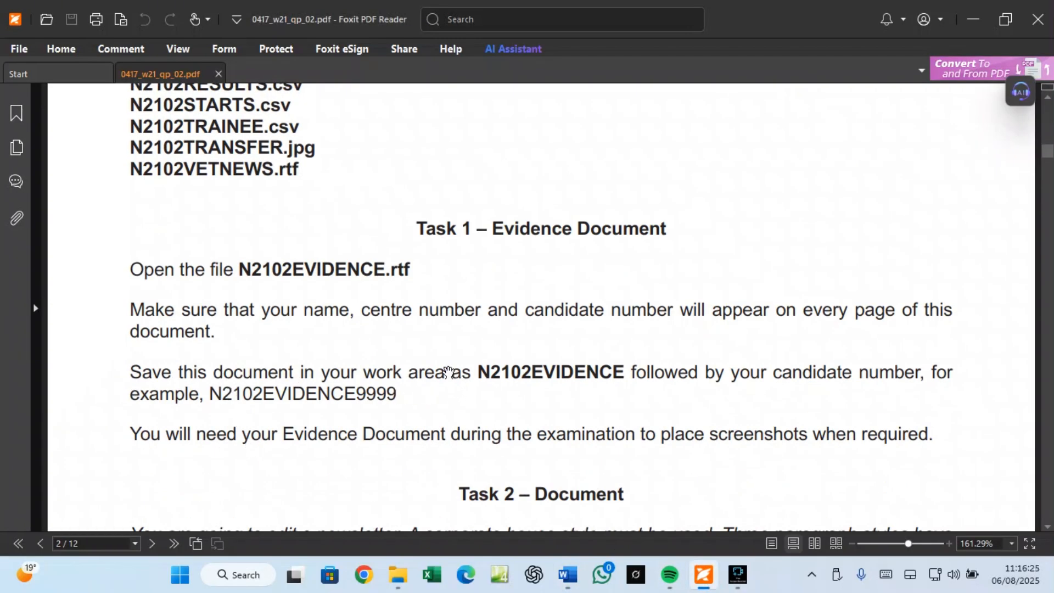
{"action": "left_click_drag", "start_coordinate": [479, 367], "coordinate": [625, 369]}
{"action": "right_click", "coordinate": [607, 370]}
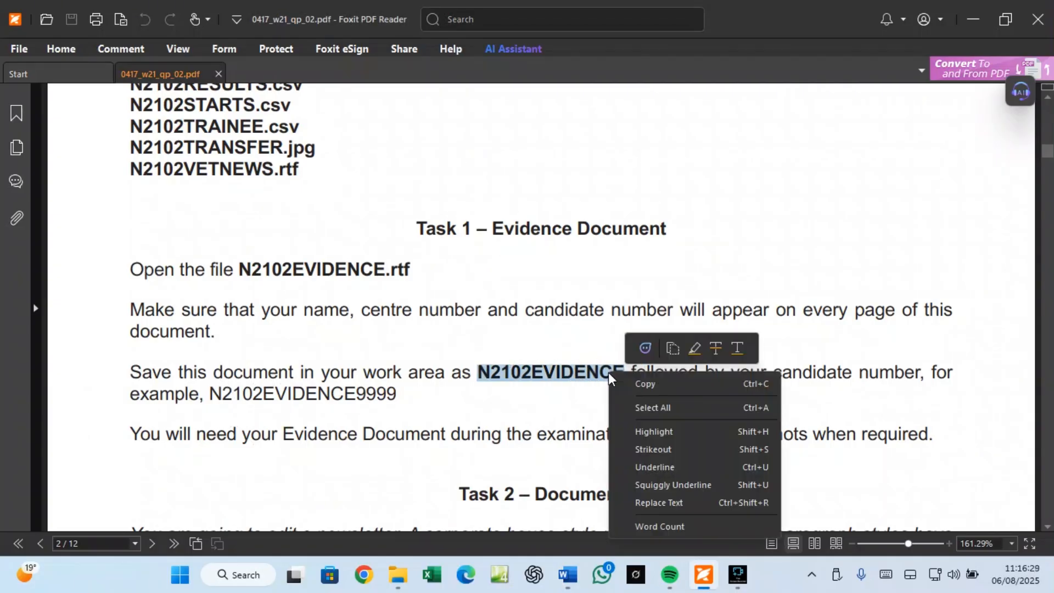
{"action": "left_click", "coordinate": [618, 380]}
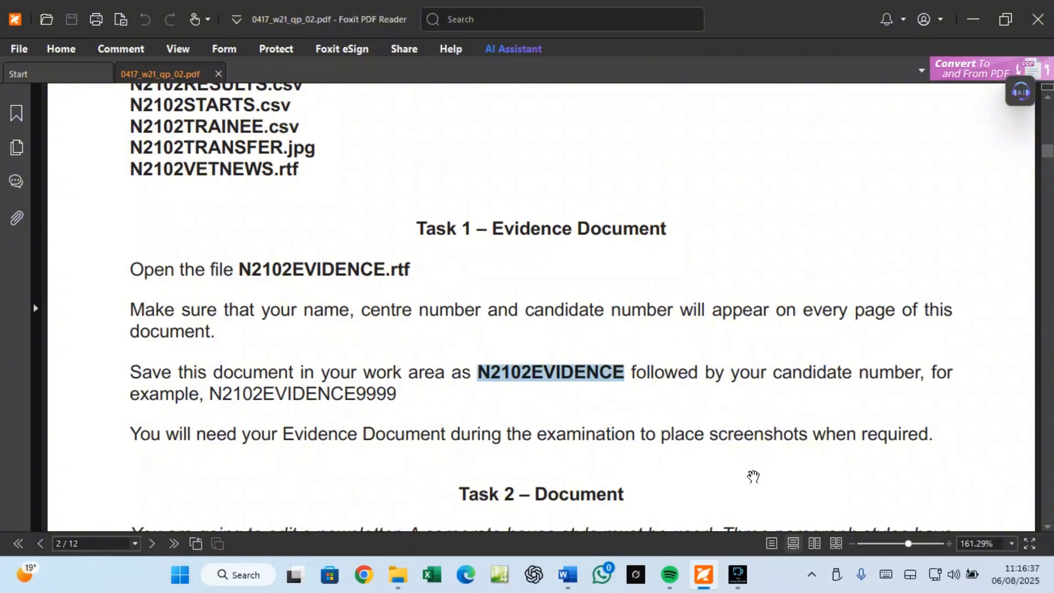
{"action": "mouse_move", "coordinate": [557, 575]}
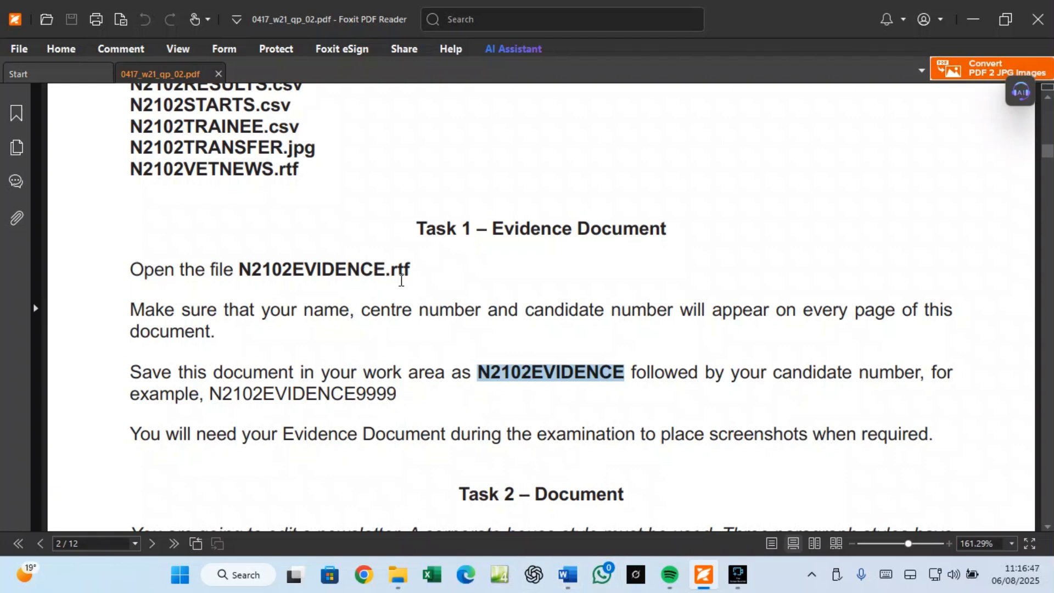
{"action": "left_click", "coordinate": [568, 575]}
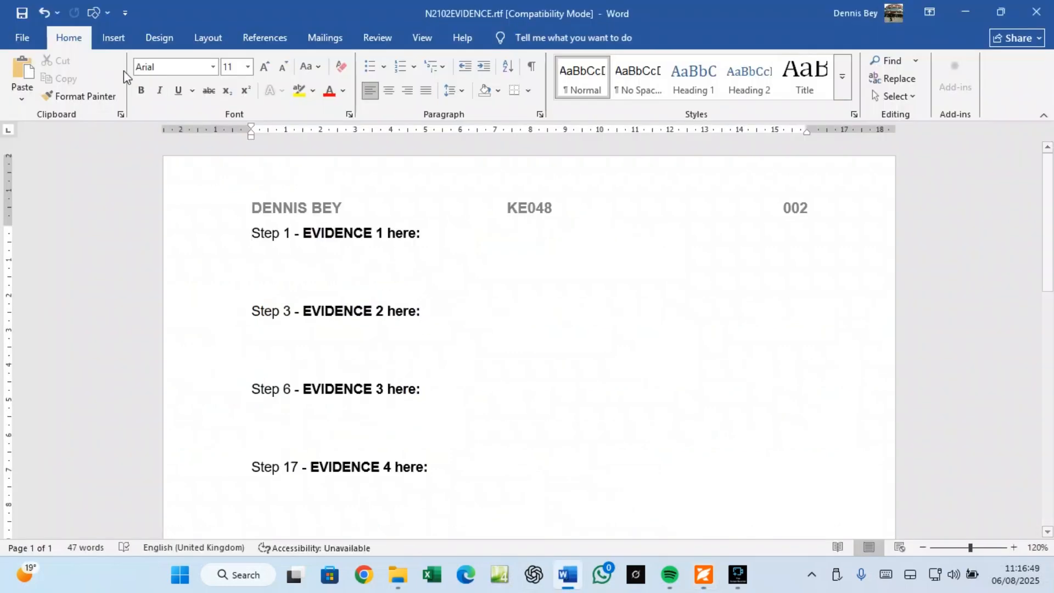
Step: Start Save As and browse to the desktop 11_0417_02 source-files folder
{"action": "left_click", "coordinate": [30, 39]}
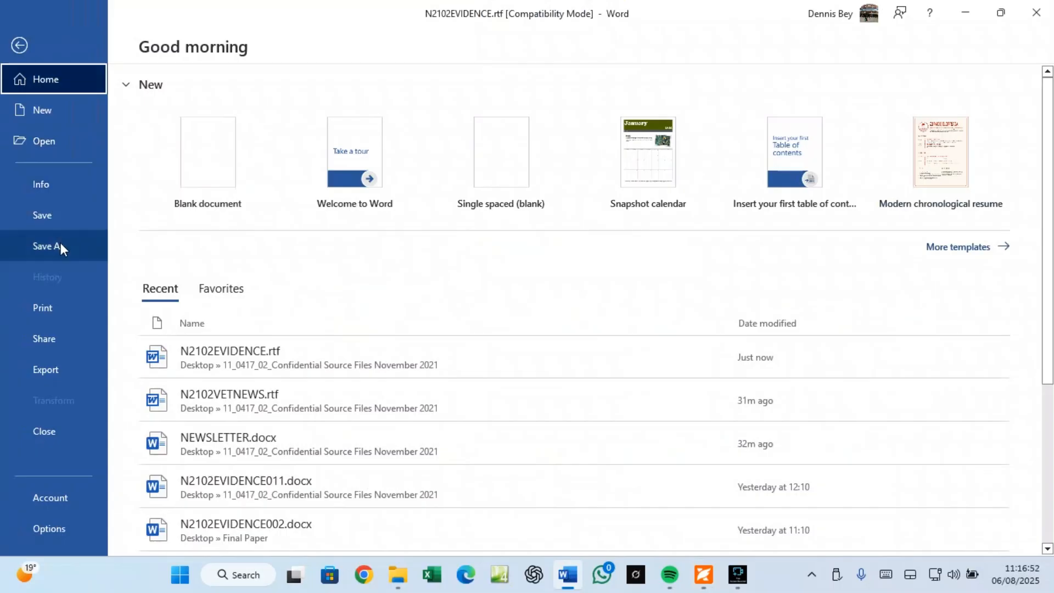
{"action": "left_click", "coordinate": [60, 245]}
{"action": "left_click", "coordinate": [187, 295]}
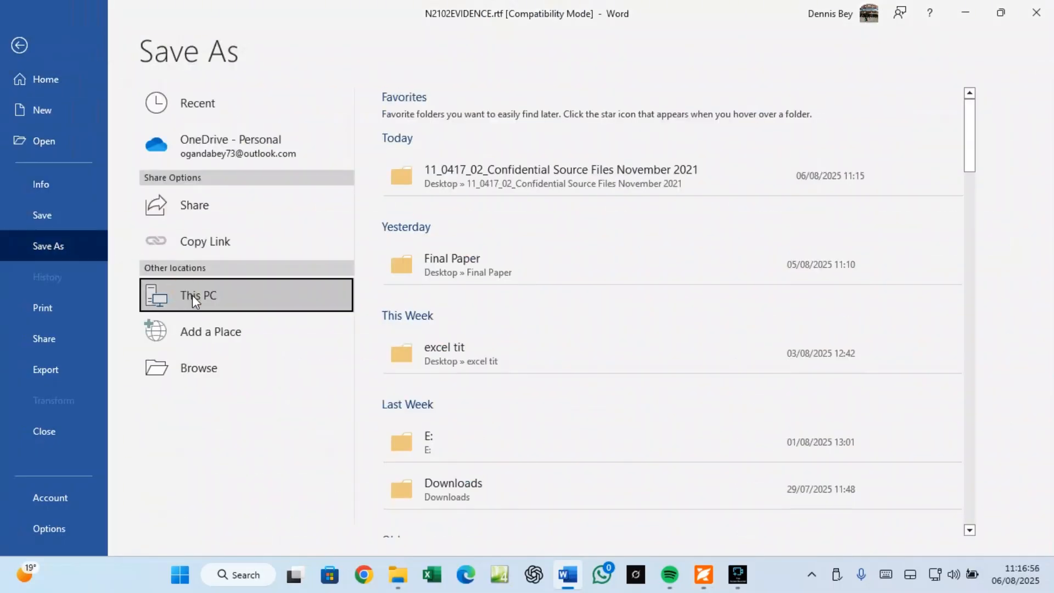
{"action": "left_click", "coordinate": [193, 295]}
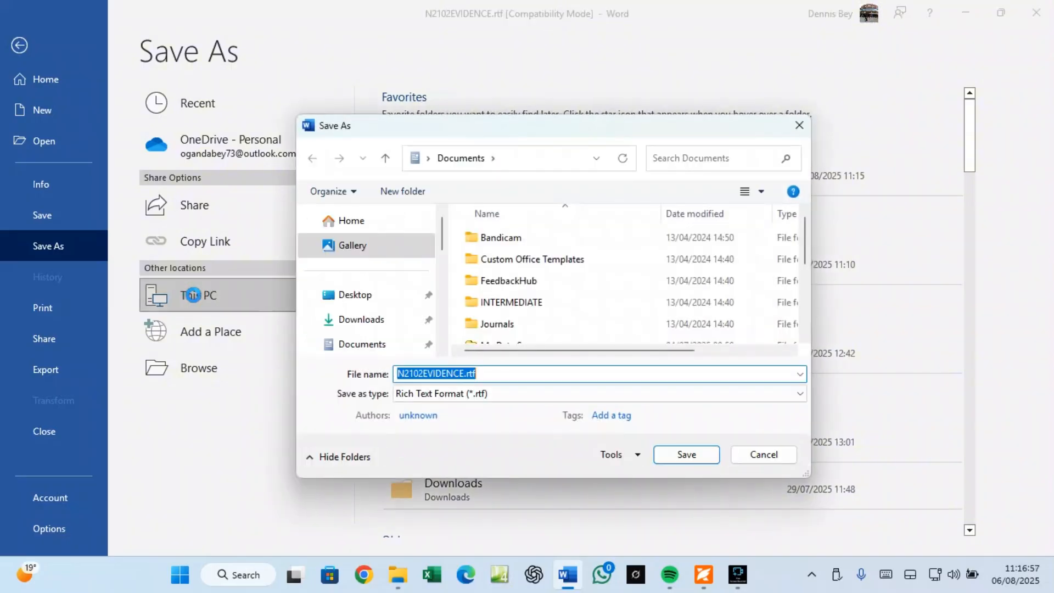
{"action": "left_click", "coordinate": [350, 294]}
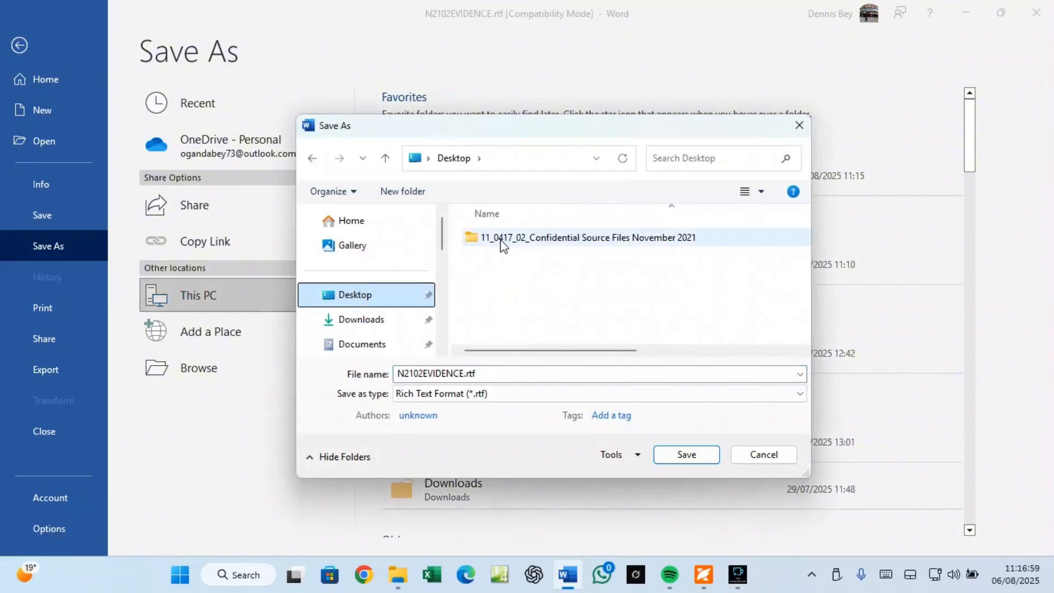
{"action": "double_click", "coordinate": [512, 239]}
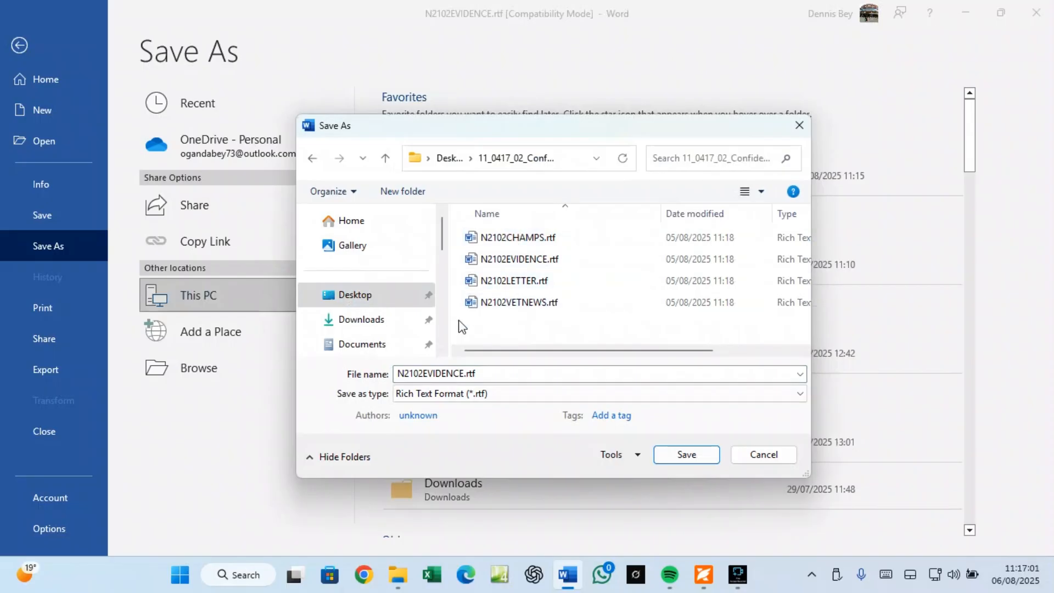
Step: Save it as N2102EVIDENCE in Word Document (*.docx) format, accepting the format upgrade
{"action": "right_click", "coordinate": [435, 379]}
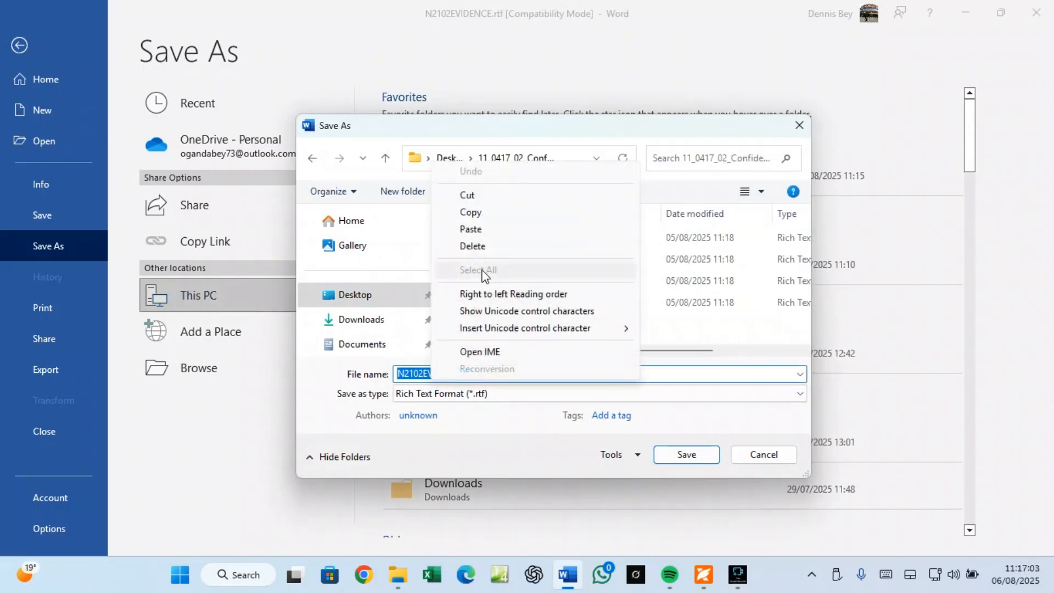
{"action": "left_click", "coordinate": [477, 229]}
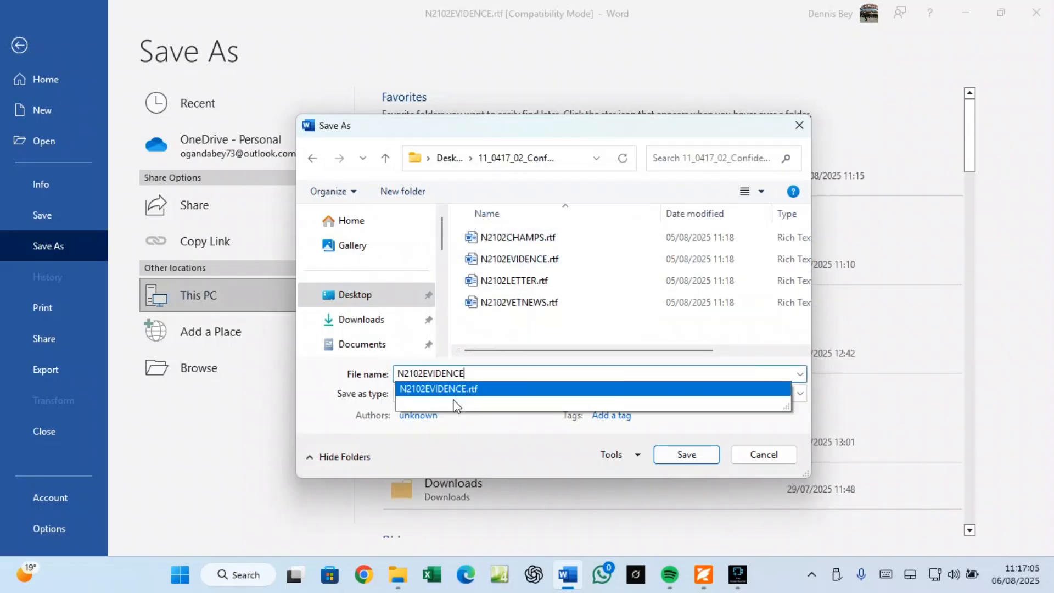
{"action": "left_click", "coordinate": [269, 438]}
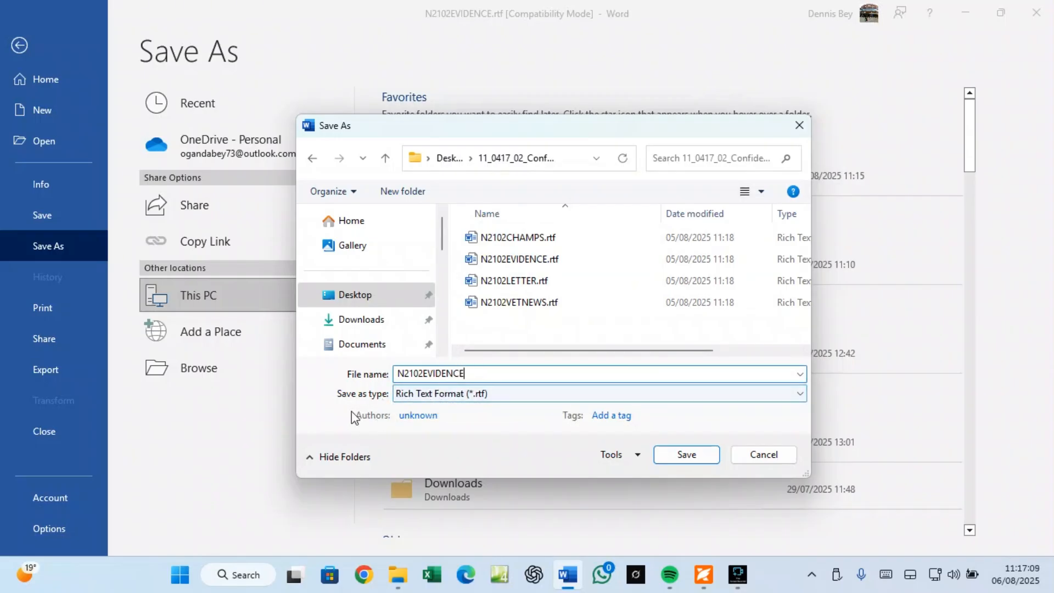
{"action": "left_click", "coordinate": [407, 394]}
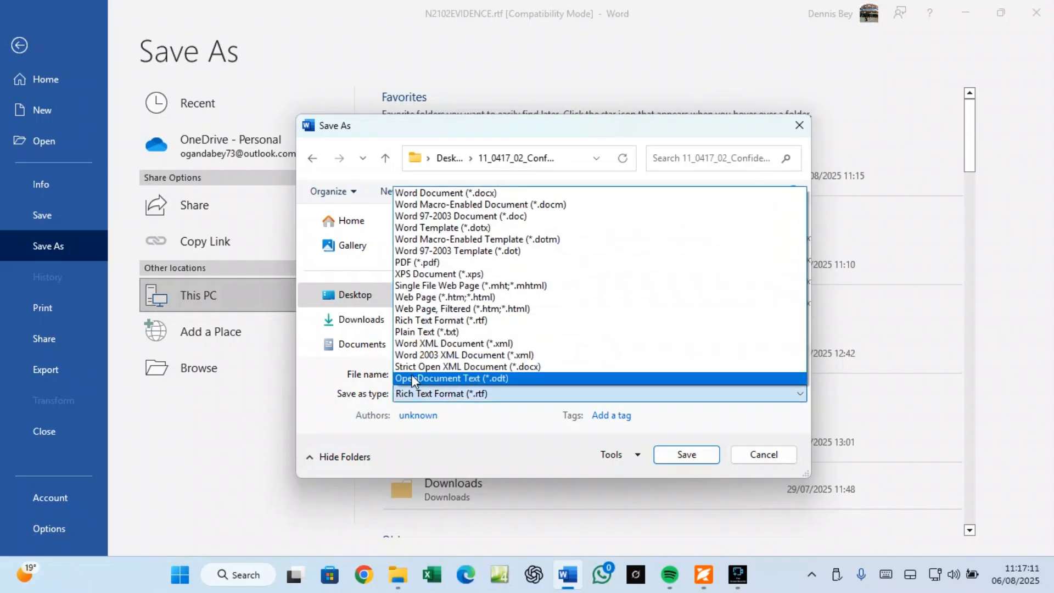
{"action": "left_click", "coordinate": [487, 191]}
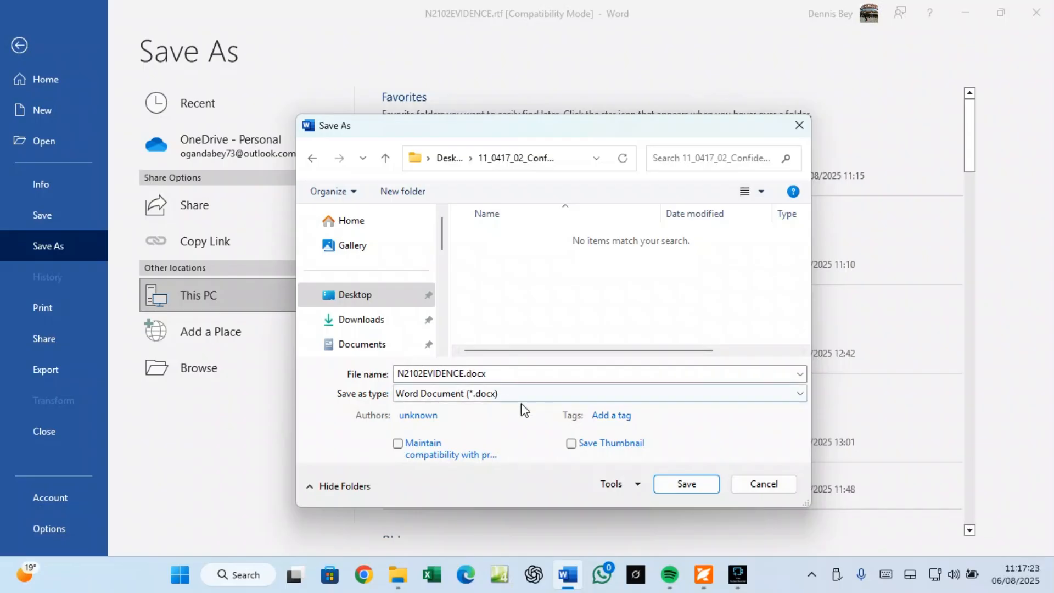
{"action": "left_click", "coordinate": [688, 485]}
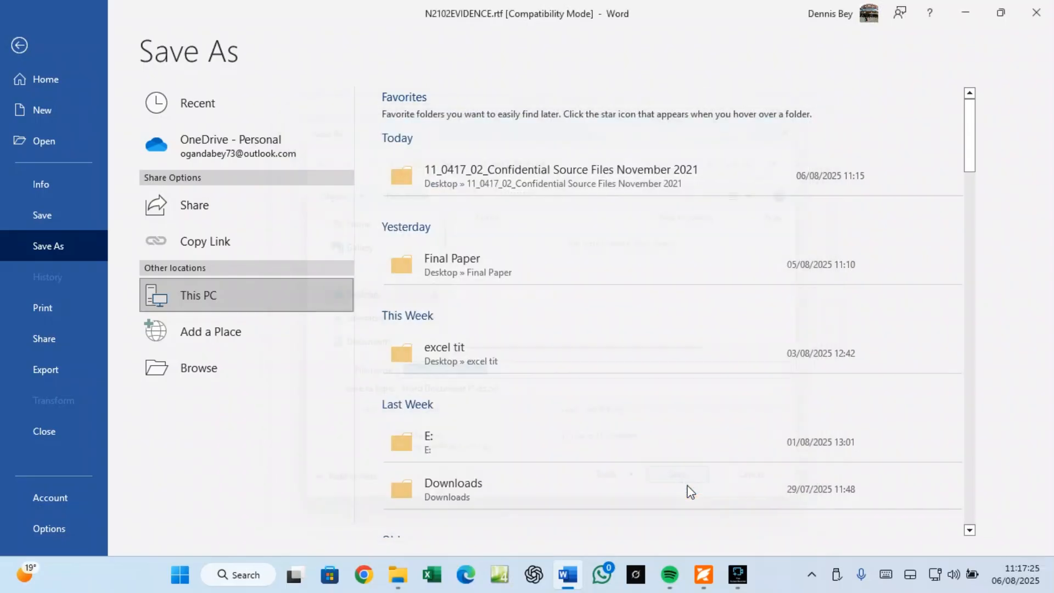
{"action": "left_click", "coordinate": [580, 324]}
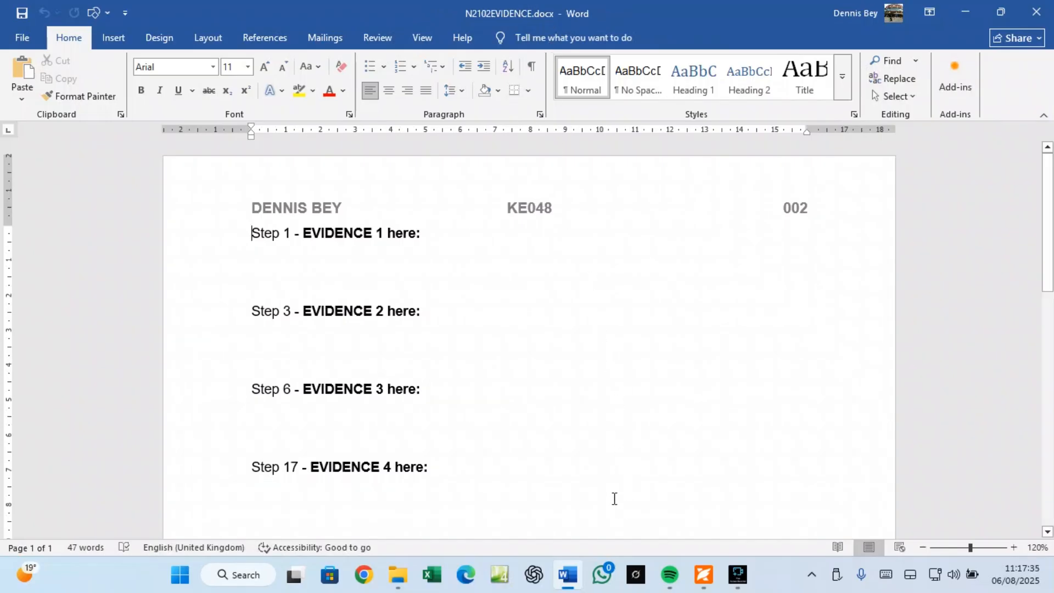
Step: Confirm N2102EVIDENCE.docx is in the source-files folder, then switch back to 0417_w21_qp_02.pdf
{"action": "left_click", "coordinate": [399, 583]}
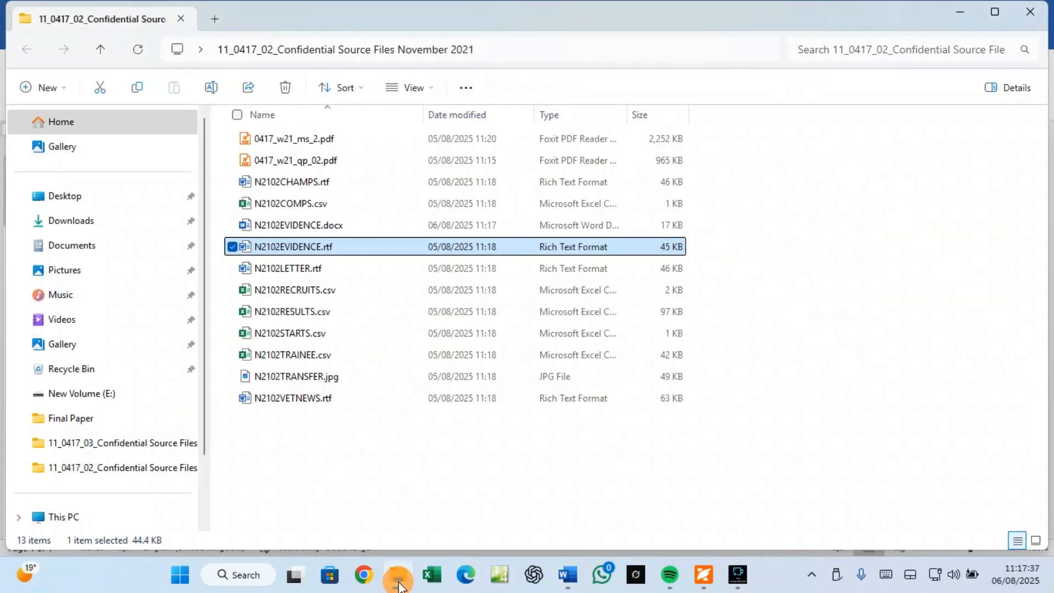
{"action": "left_click", "coordinate": [399, 583]}
{"action": "left_click", "coordinate": [399, 584]}
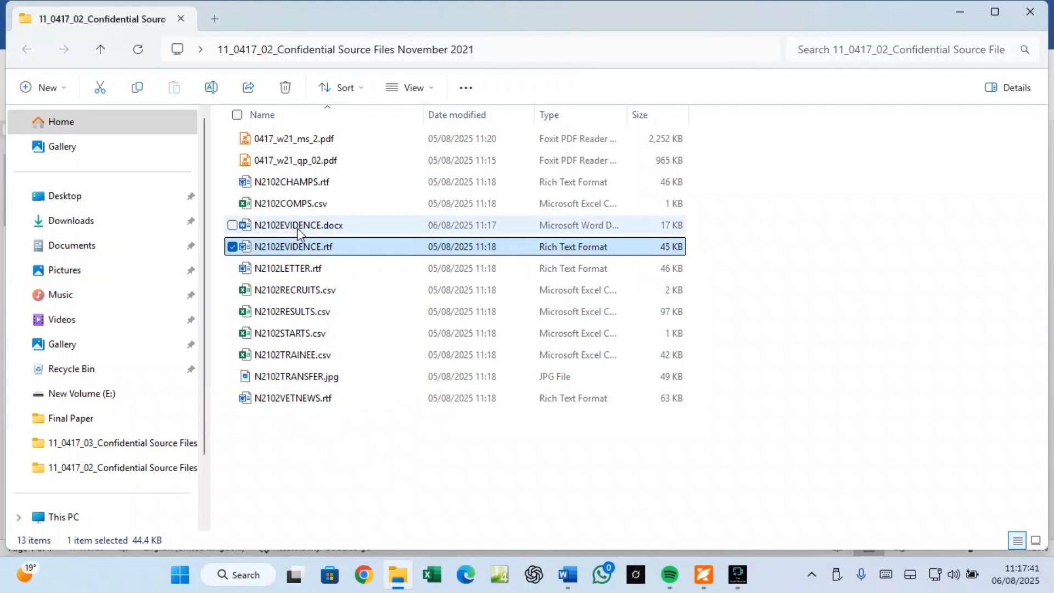
{"action": "left_click", "coordinate": [703, 575]}
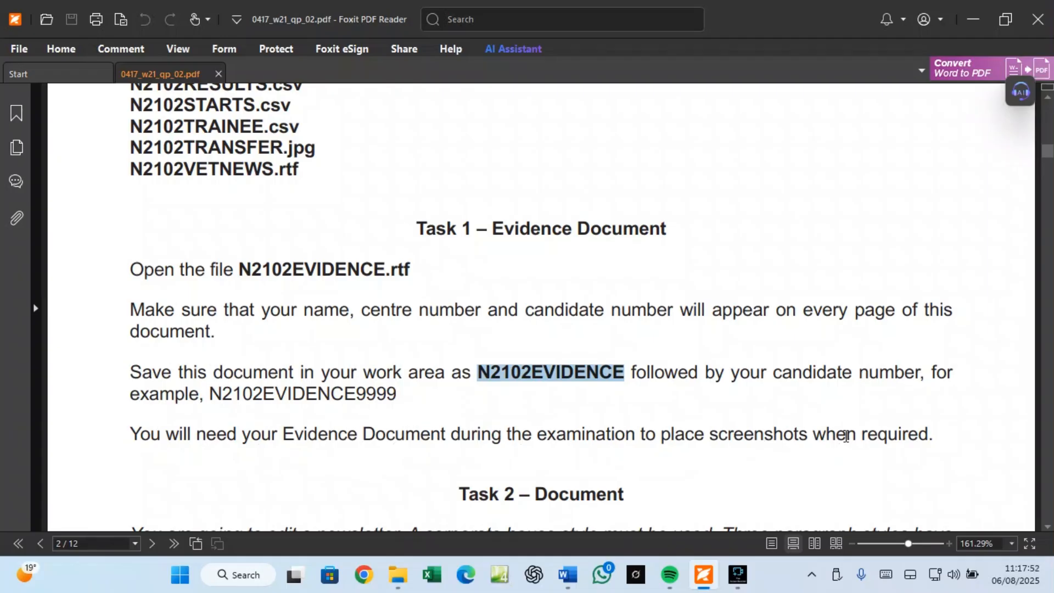
Step: Scroll to Task 2 and copy the file name NEWSLETTER from step 1
{"action": "scroll", "coordinate": [846, 436], "scroll_direction": "down", "scroll_amount": 5}
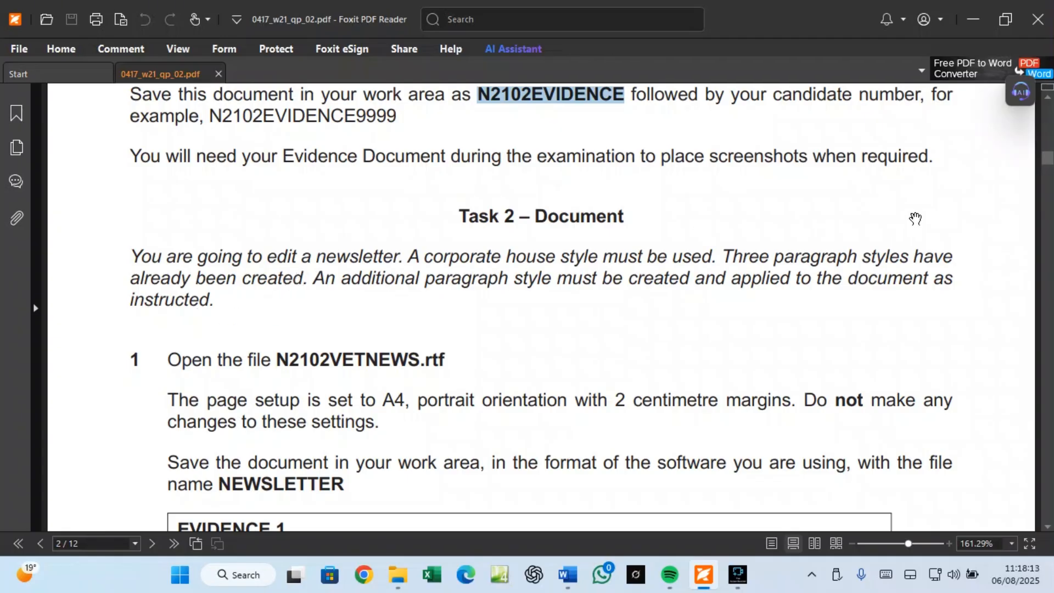
{"action": "scroll", "coordinate": [263, 323], "scroll_direction": "down", "scroll_amount": 2}
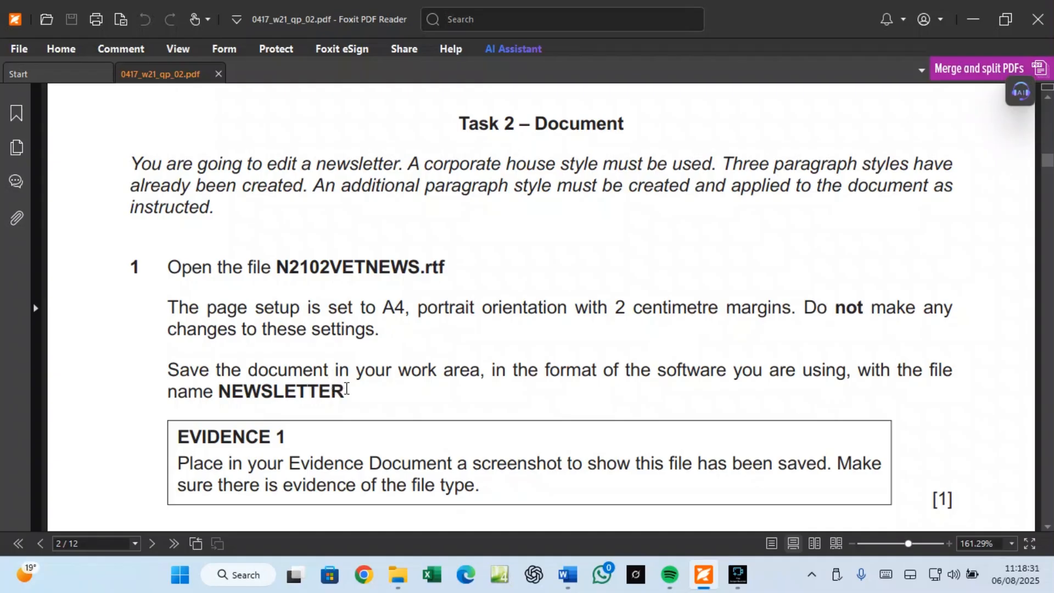
{"action": "left_click_drag", "start_coordinate": [345, 391], "coordinate": [220, 390]}
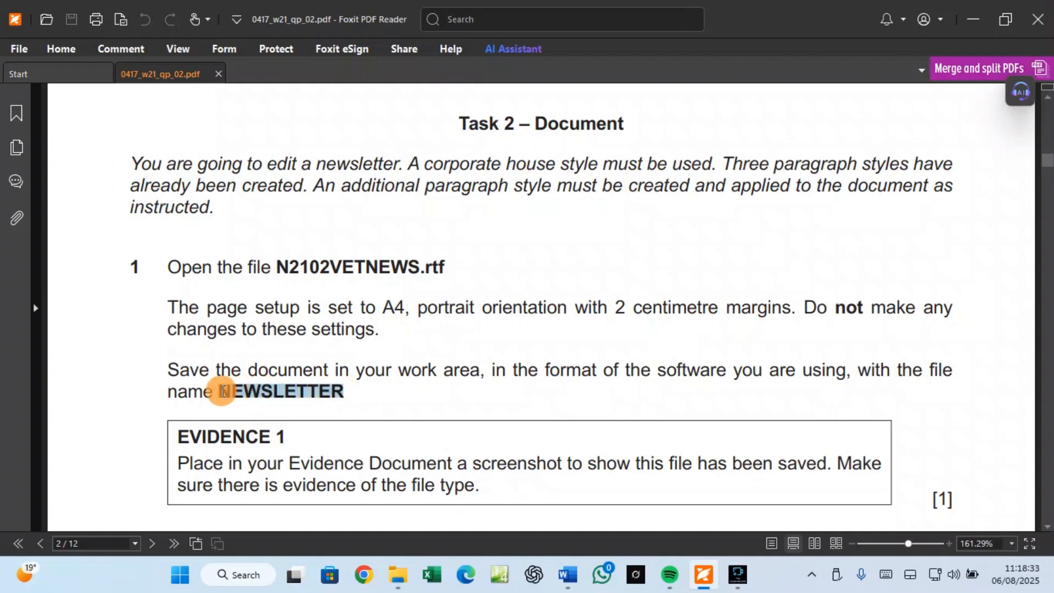
{"action": "right_click", "coordinate": [236, 391]}
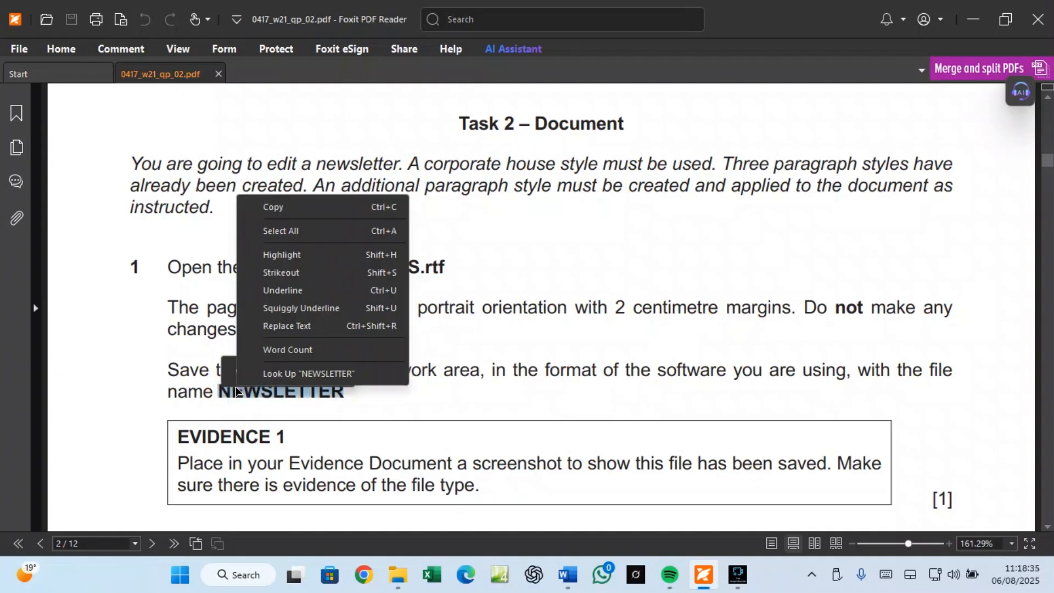
{"action": "left_click", "coordinate": [266, 207]}
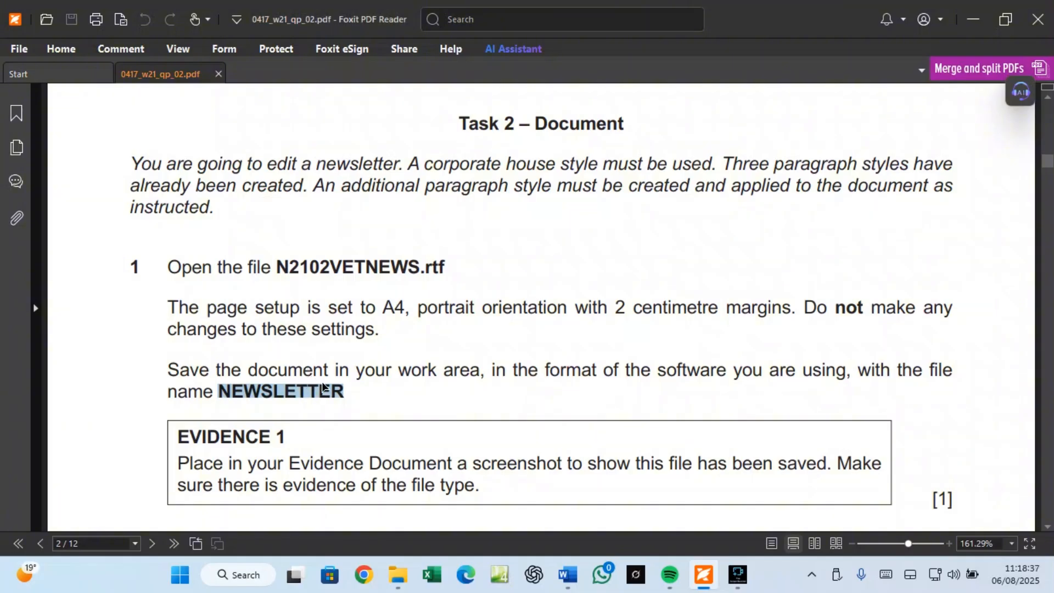
{"action": "scroll", "coordinate": [324, 387], "scroll_direction": "down", "scroll_amount": 1}
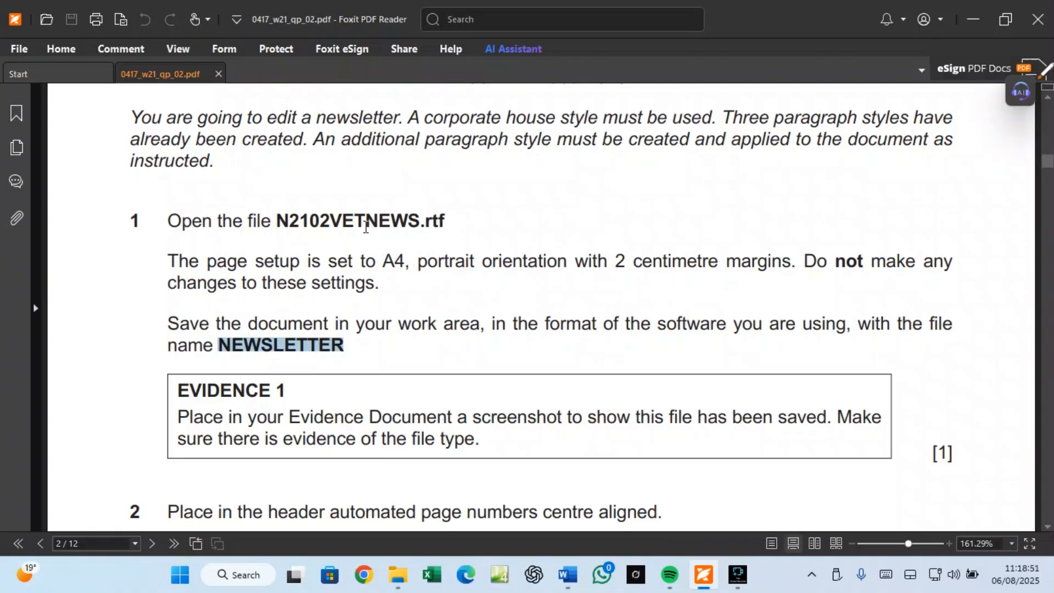
Step: Open N2102VETNEWS.rtf in Word from the source-files folder
{"action": "left_click", "coordinate": [401, 577]}
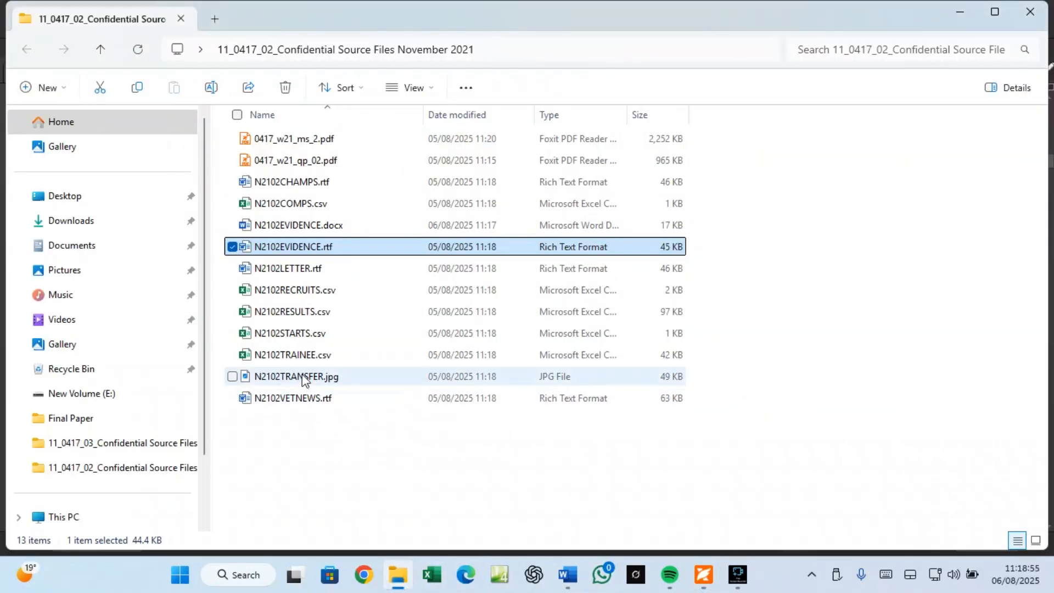
{"action": "left_click", "coordinate": [289, 401]}
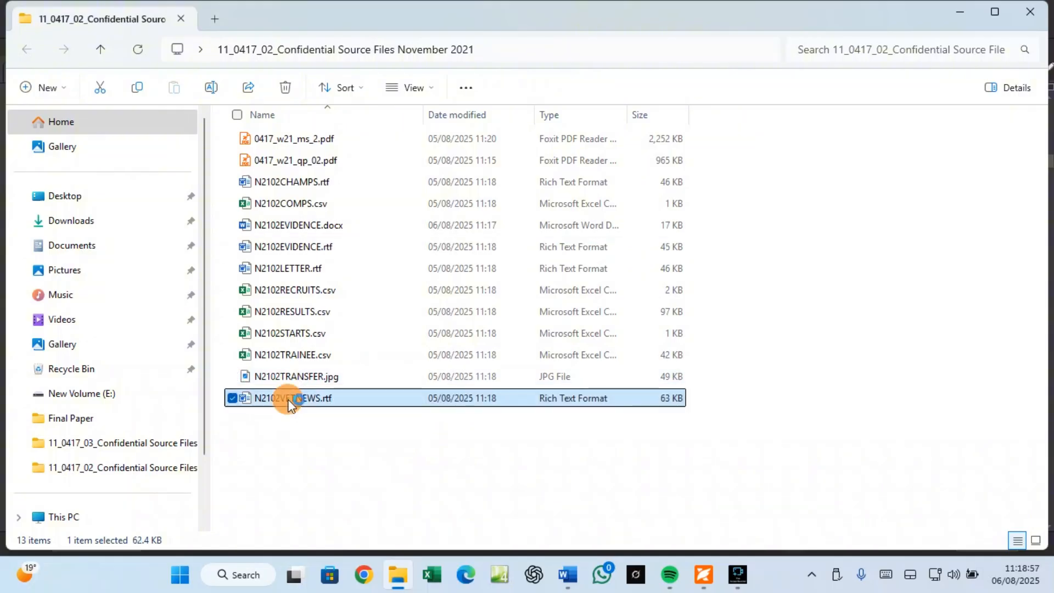
{"action": "double_click", "coordinate": [289, 401]}
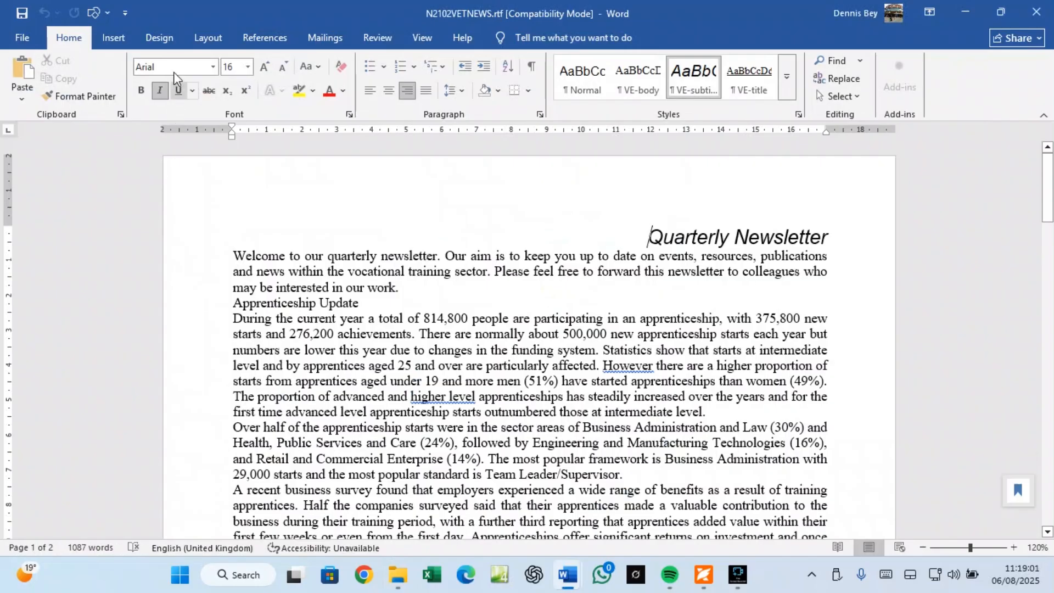
{"action": "left_click", "coordinate": [203, 38]}
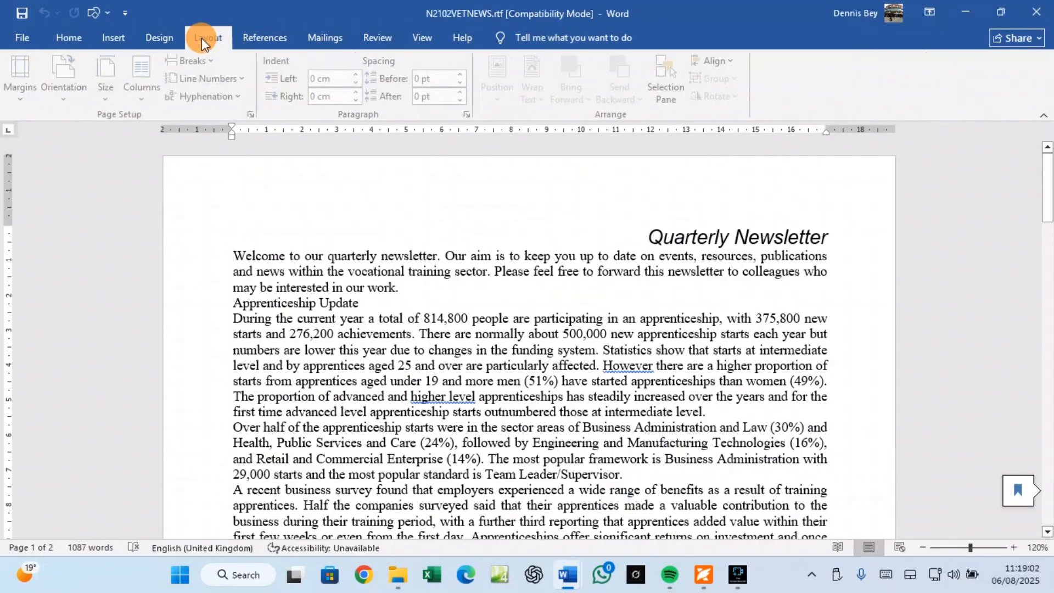
{"action": "left_click", "coordinate": [28, 103]}
{"action": "left_click", "coordinate": [51, 427]}
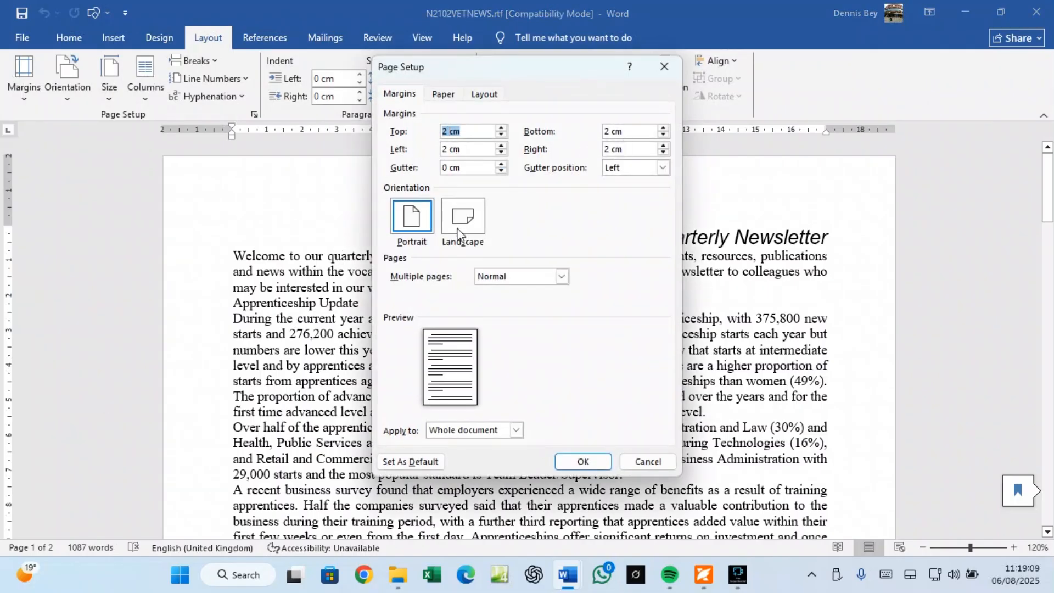
{"action": "left_click", "coordinate": [449, 96]}
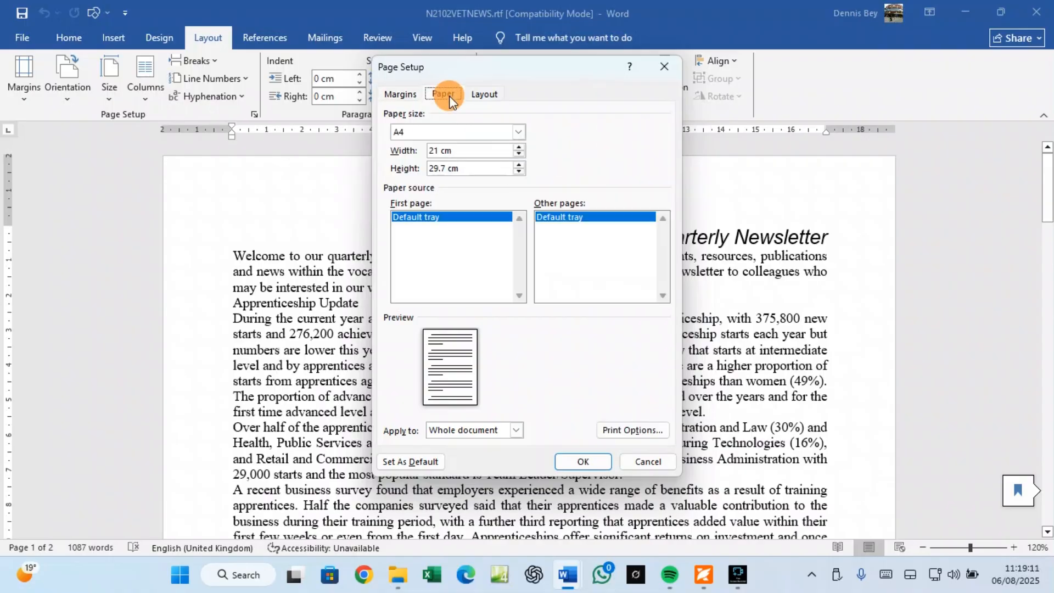
{"action": "left_click", "coordinate": [639, 461]}
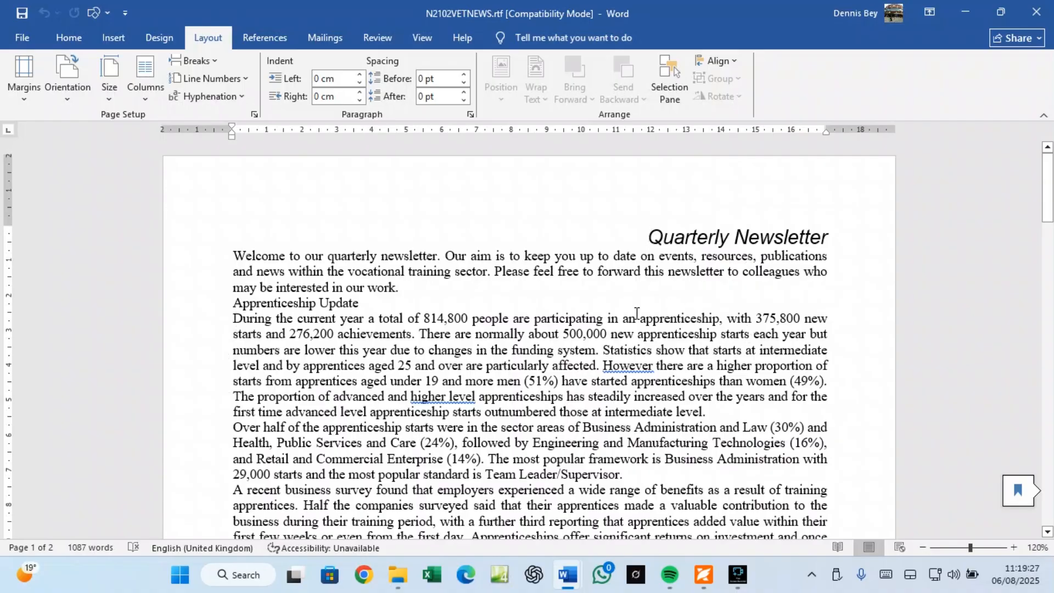
Step: Return to the top and check the Home-tab formatting of the 'During the current year' paragraph
{"action": "scroll", "coordinate": [420, 333], "scroll_direction": "down", "scroll_amount": 12}
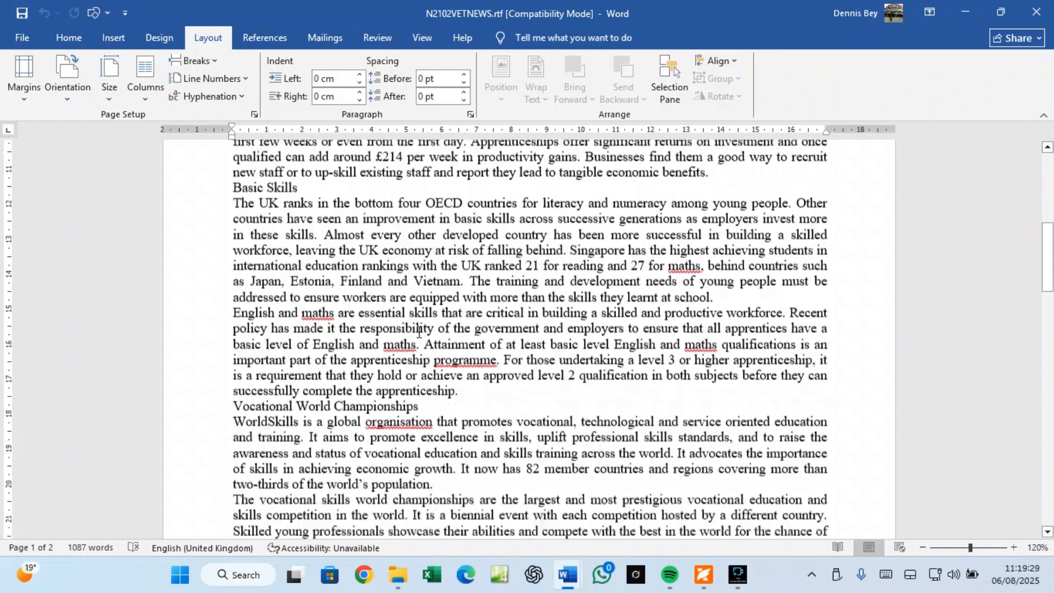
{"action": "scroll", "coordinate": [420, 334], "scroll_direction": "down", "scroll_amount": 10}
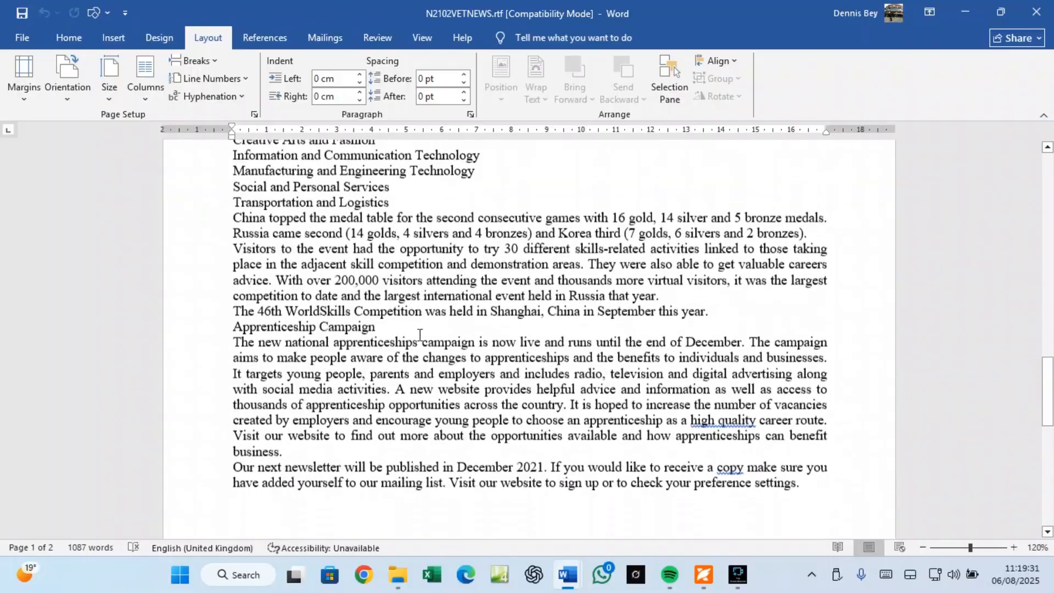
{"action": "scroll", "coordinate": [420, 334], "scroll_direction": "up", "scroll_amount": 15}
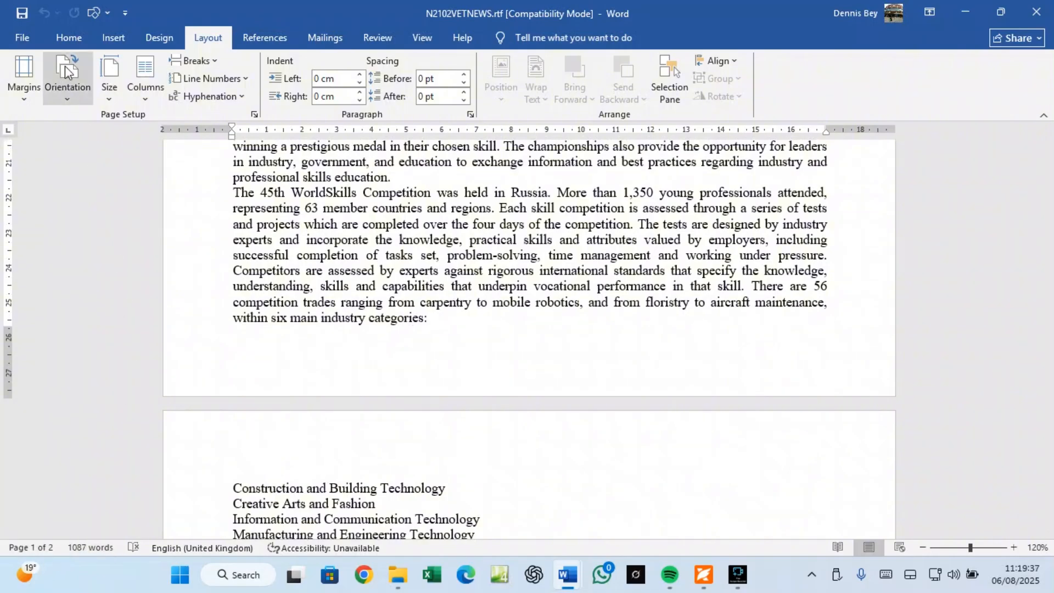
{"action": "left_click", "coordinate": [70, 38]}
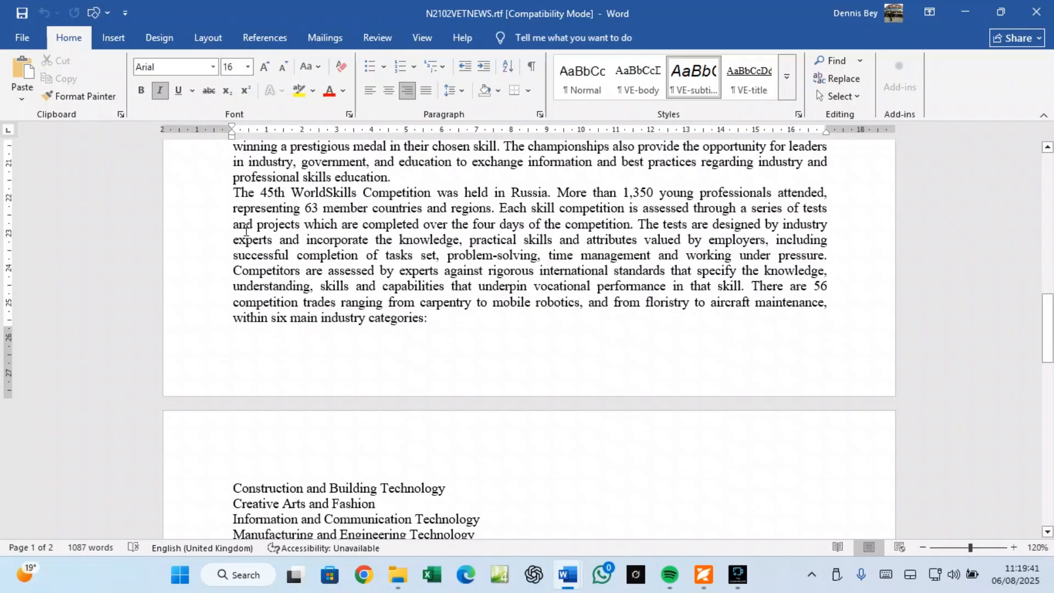
{"action": "scroll", "coordinate": [245, 231], "scroll_direction": "up", "scroll_amount": 15}
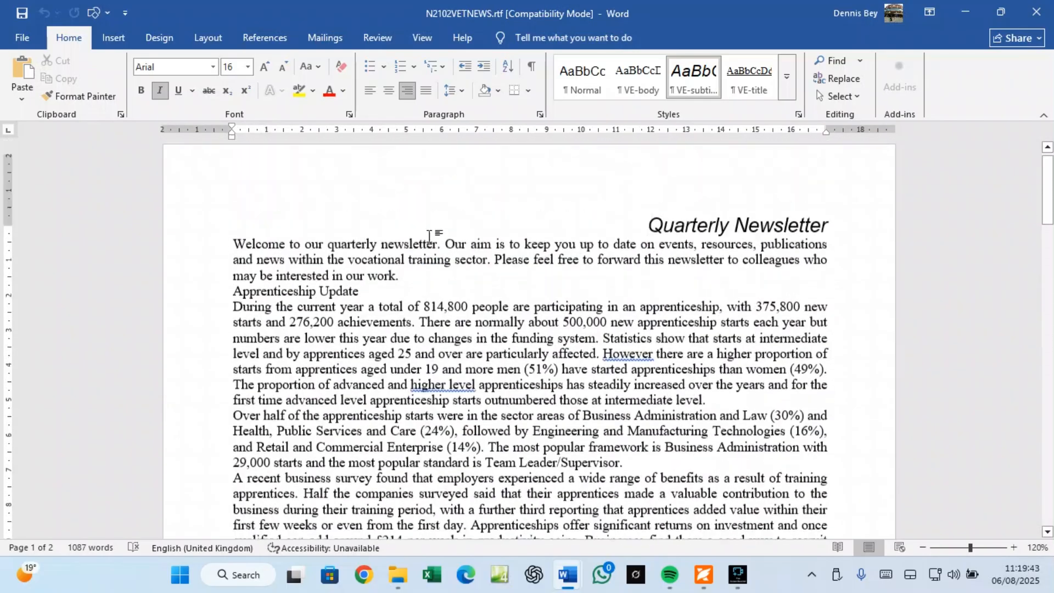
{"action": "left_click", "coordinate": [410, 334]}
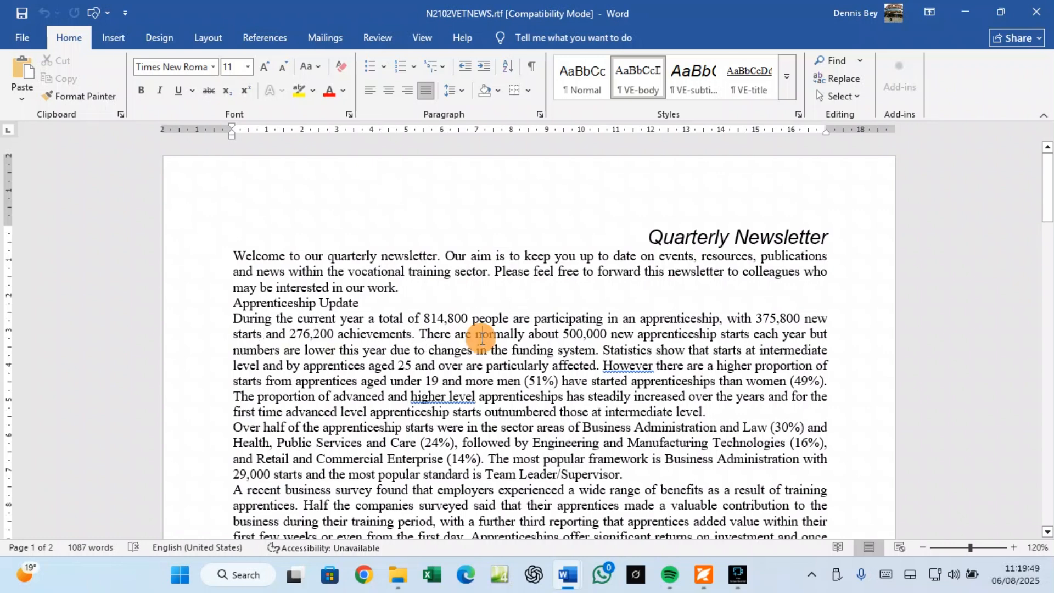
{"action": "triple_click", "coordinate": [483, 340]}
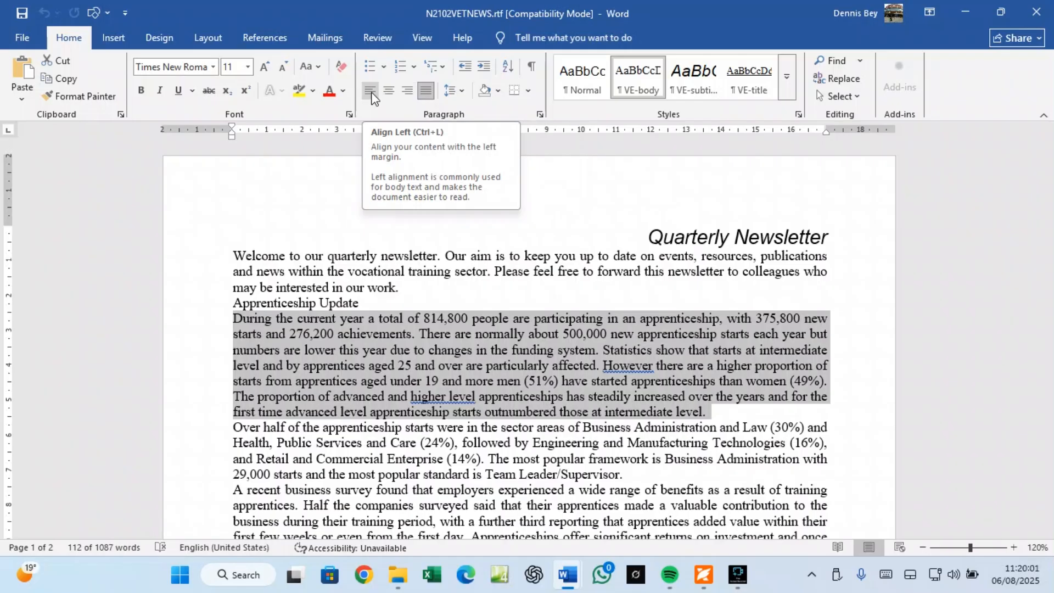
{"action": "left_click", "coordinate": [540, 114]}
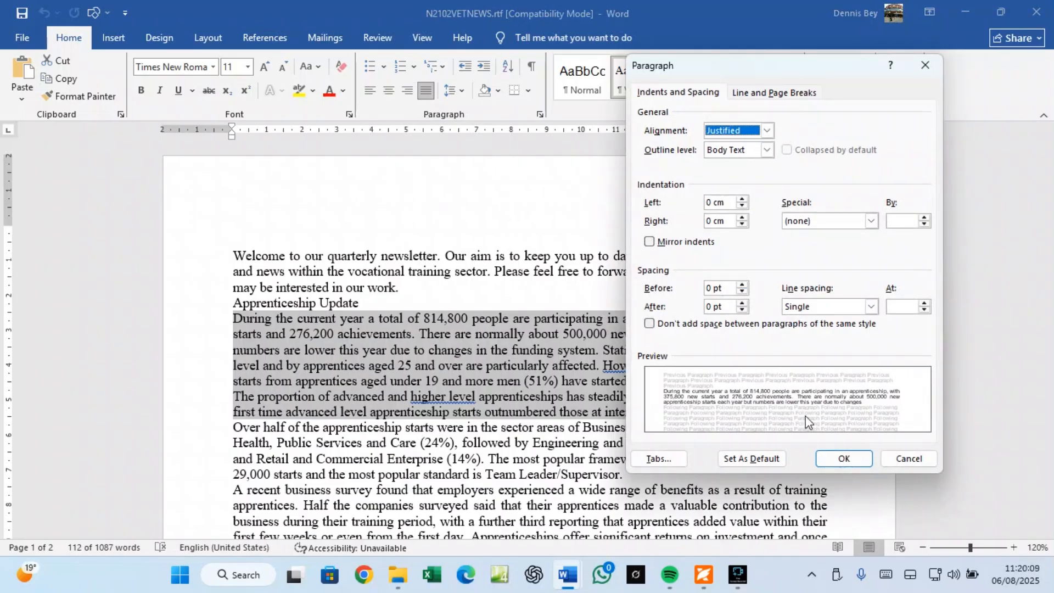
{"action": "left_click", "coordinate": [886, 464]}
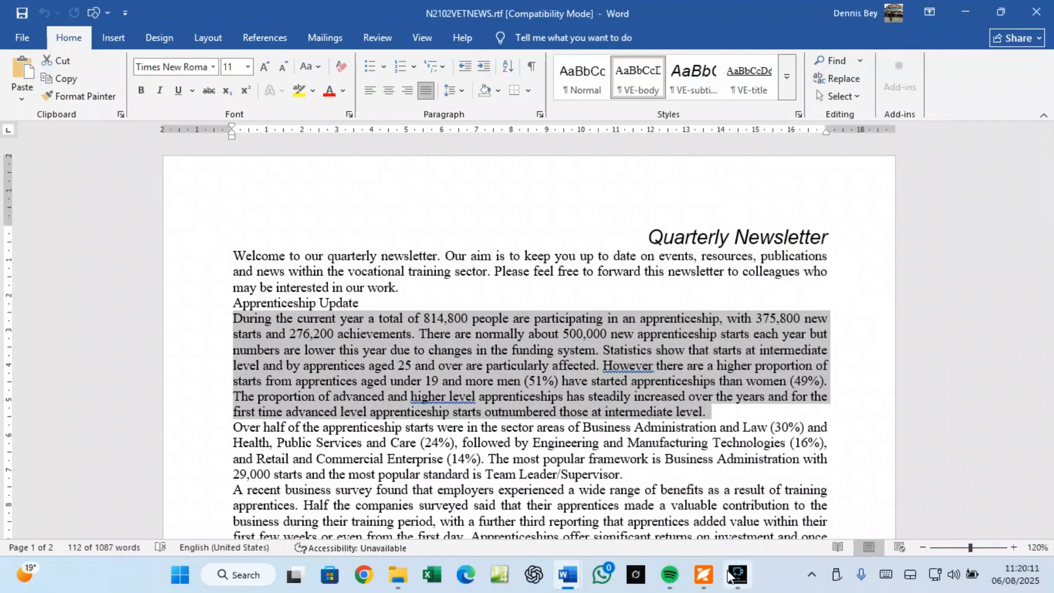
{"action": "left_click", "coordinate": [704, 575]}
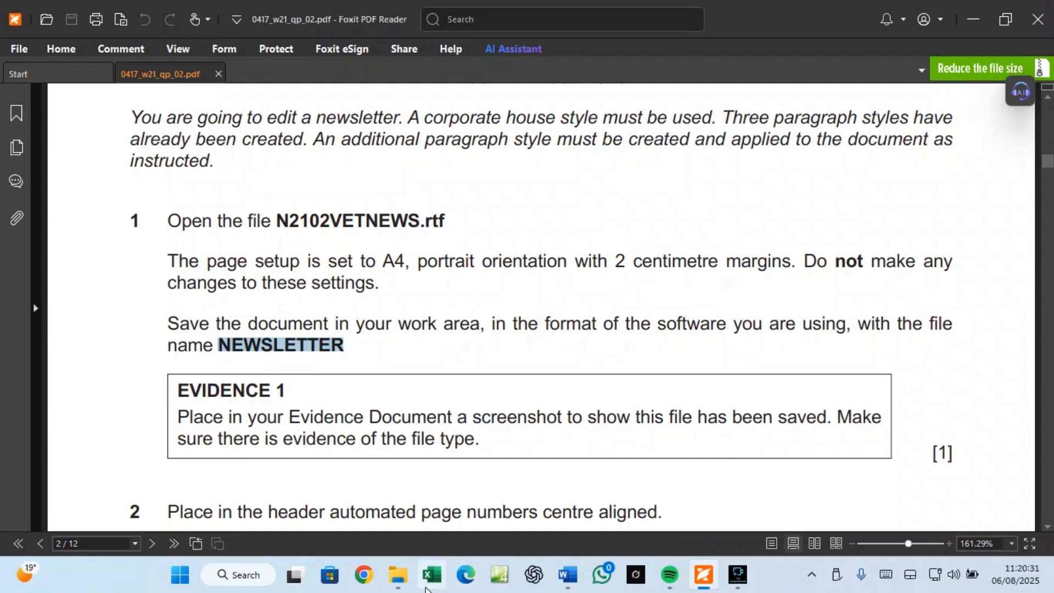
{"action": "left_click", "coordinate": [402, 585]}
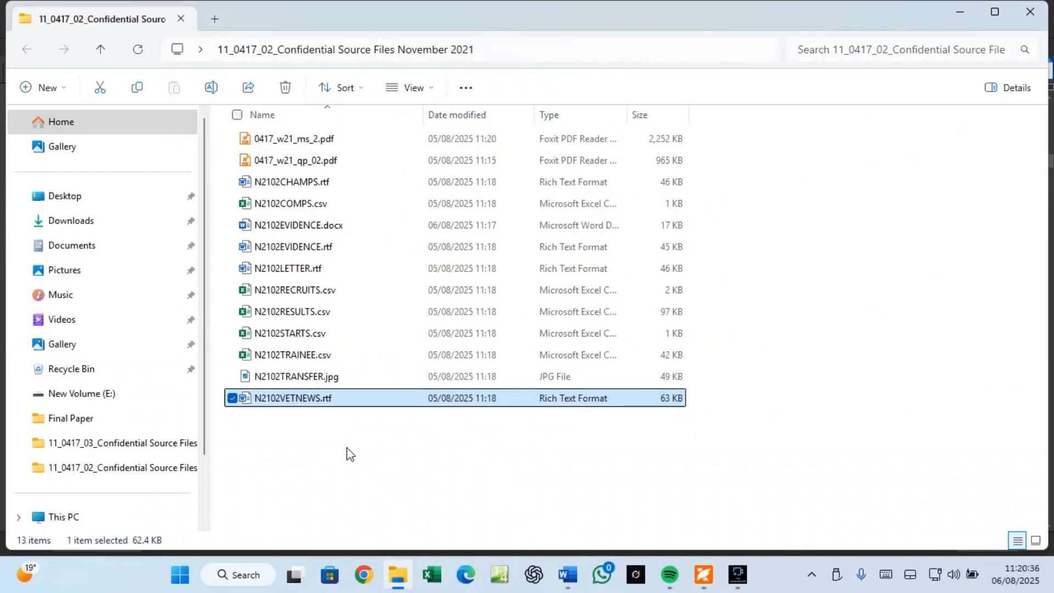
{"action": "left_click", "coordinate": [569, 575]}
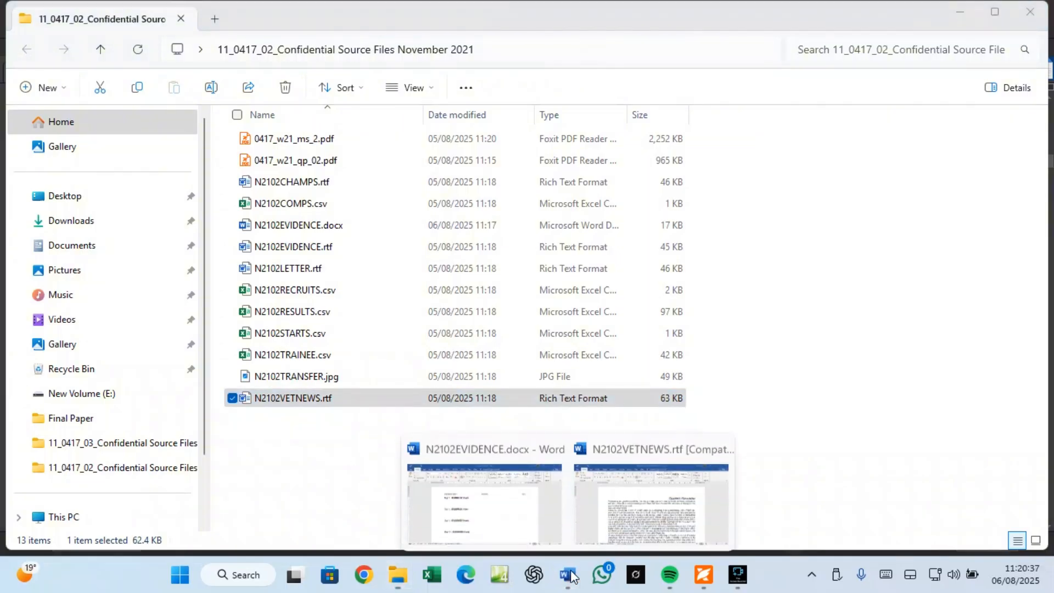
{"action": "left_click", "coordinate": [651, 504]}
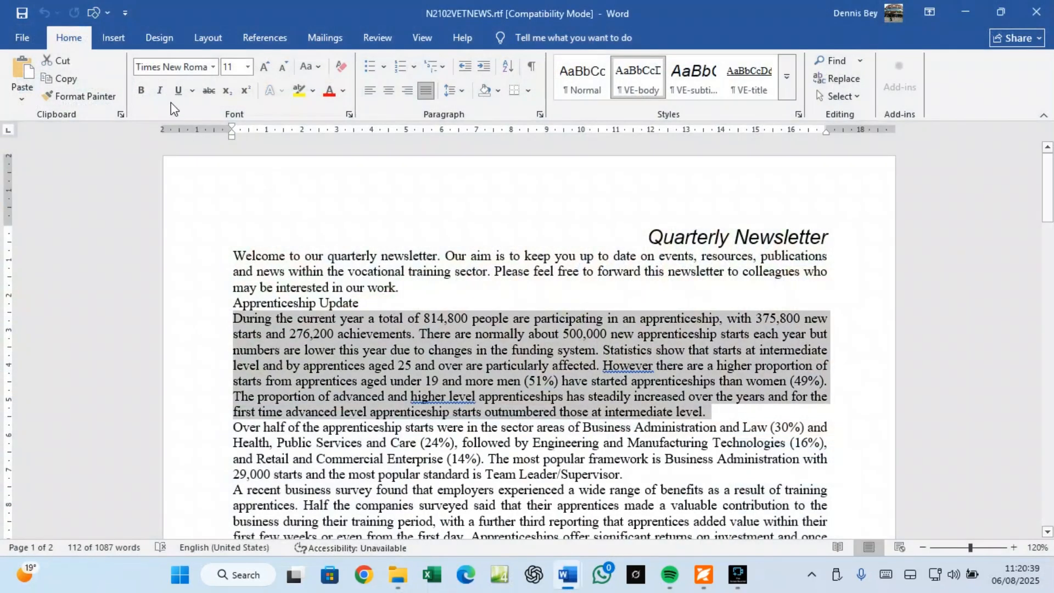
Step: Save the newsletter as NEWSLETTER, Word Document (*.docx), in the source files folder, accepting the format upgrade
{"action": "left_click", "coordinate": [317, 249]}
{"action": "left_click", "coordinate": [21, 38]}
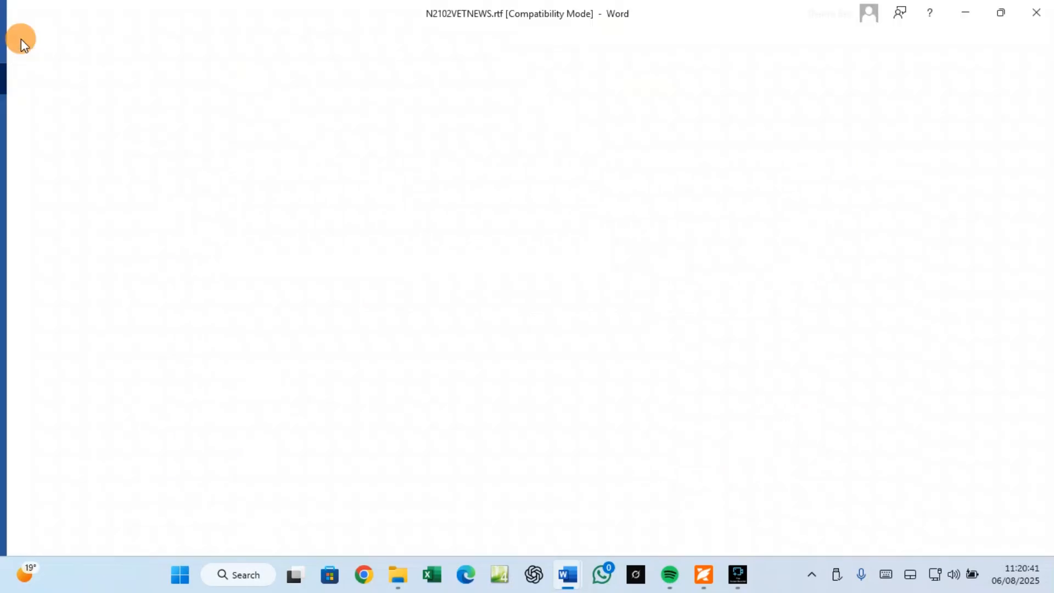
{"action": "left_click", "coordinate": [34, 246]}
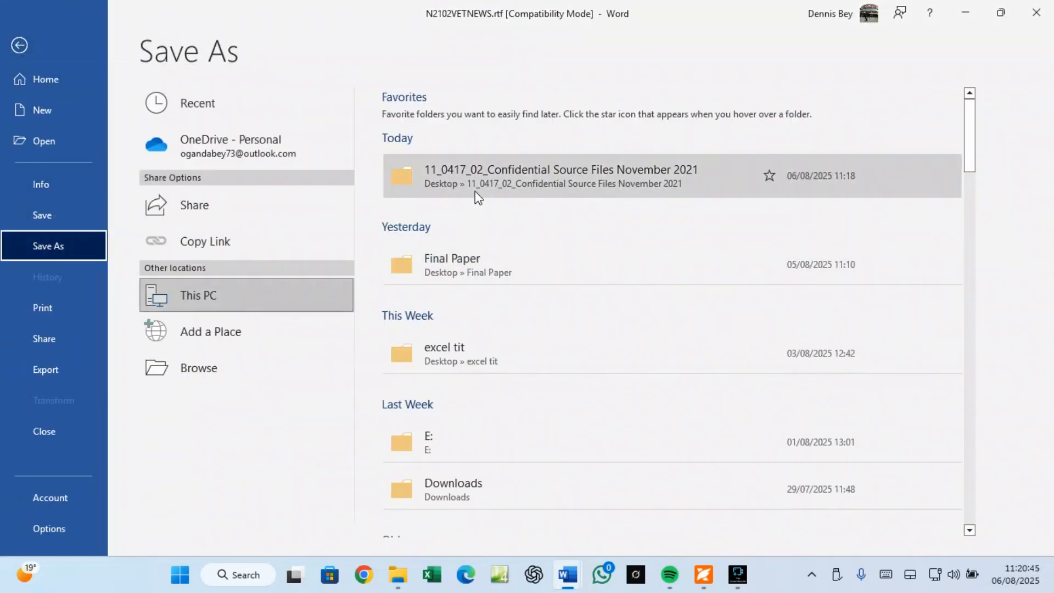
{"action": "left_click", "coordinate": [460, 170]}
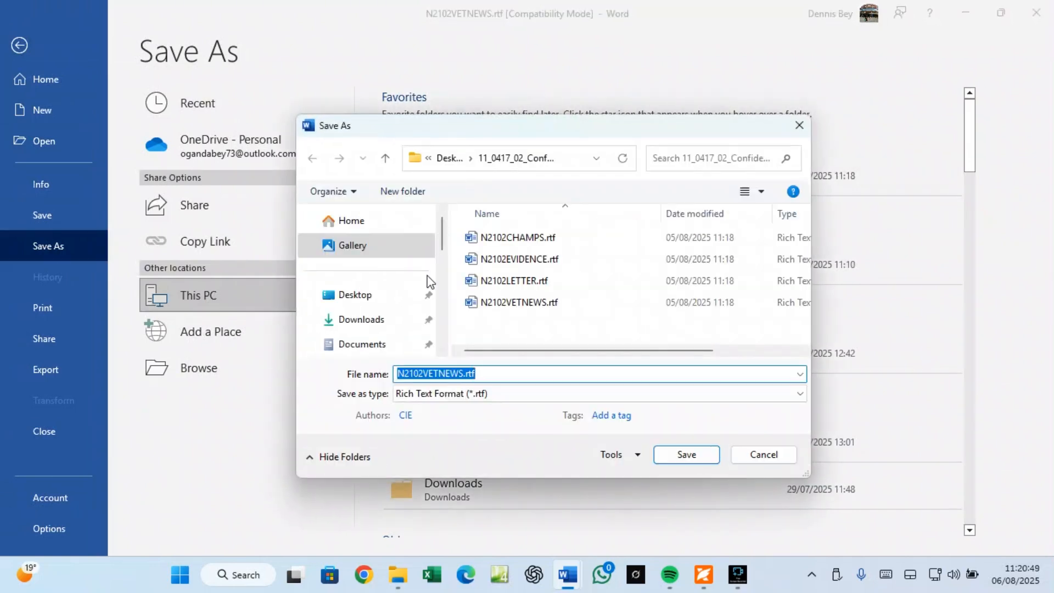
{"action": "type", "text": "NEWSLETTER"}
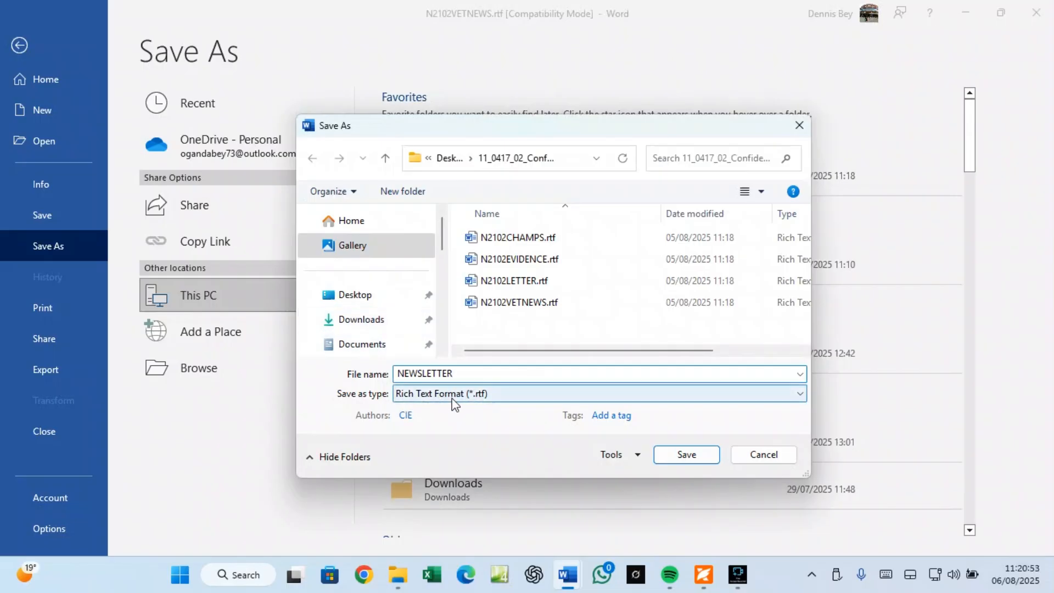
{"action": "left_click", "coordinate": [480, 395]}
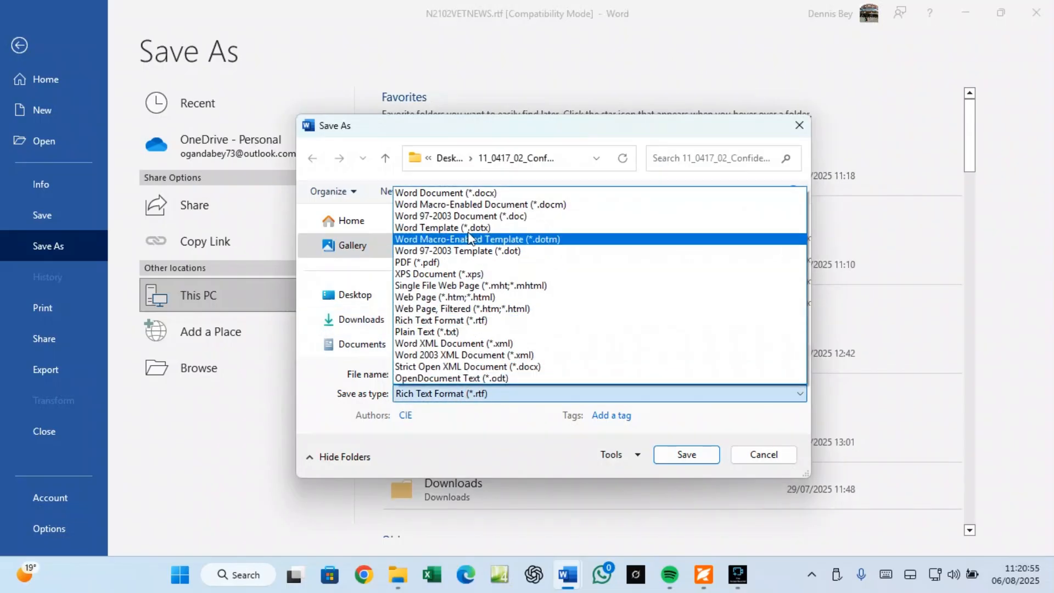
{"action": "left_click", "coordinate": [471, 195]}
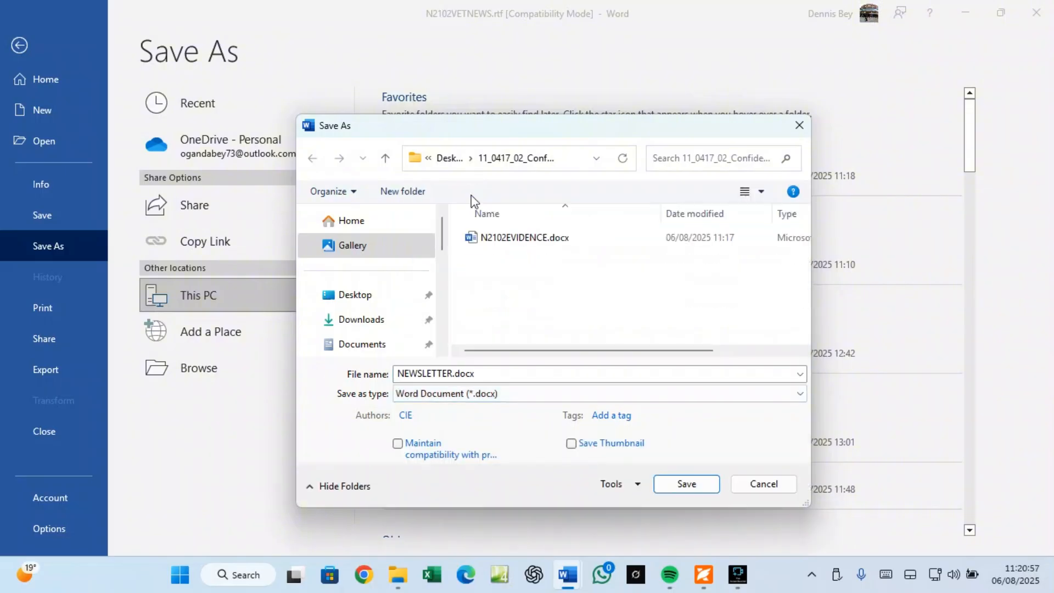
{"action": "left_click", "coordinate": [676, 486]}
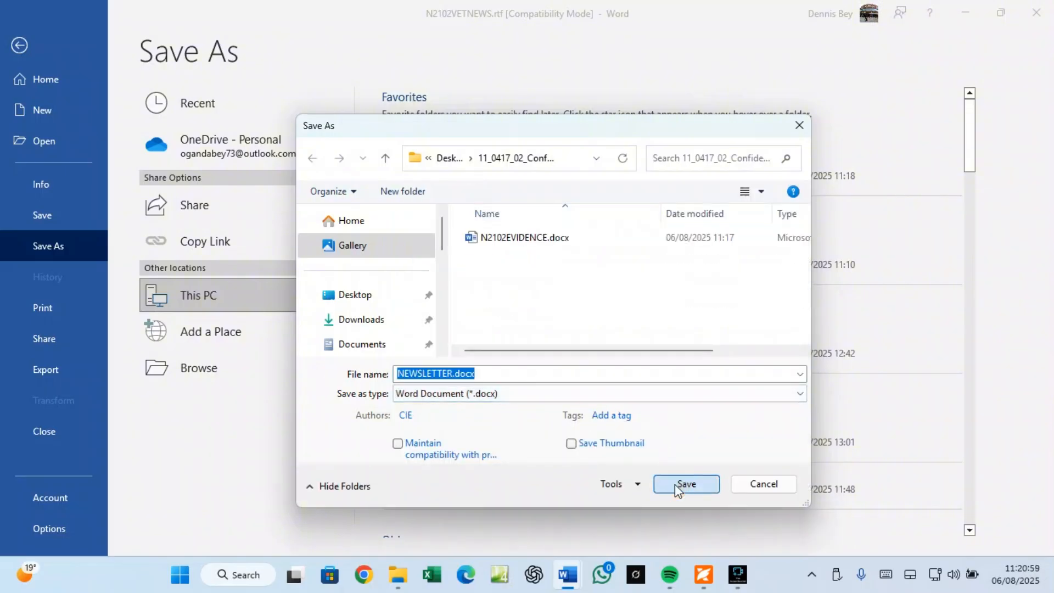
{"action": "left_click", "coordinate": [577, 321]}
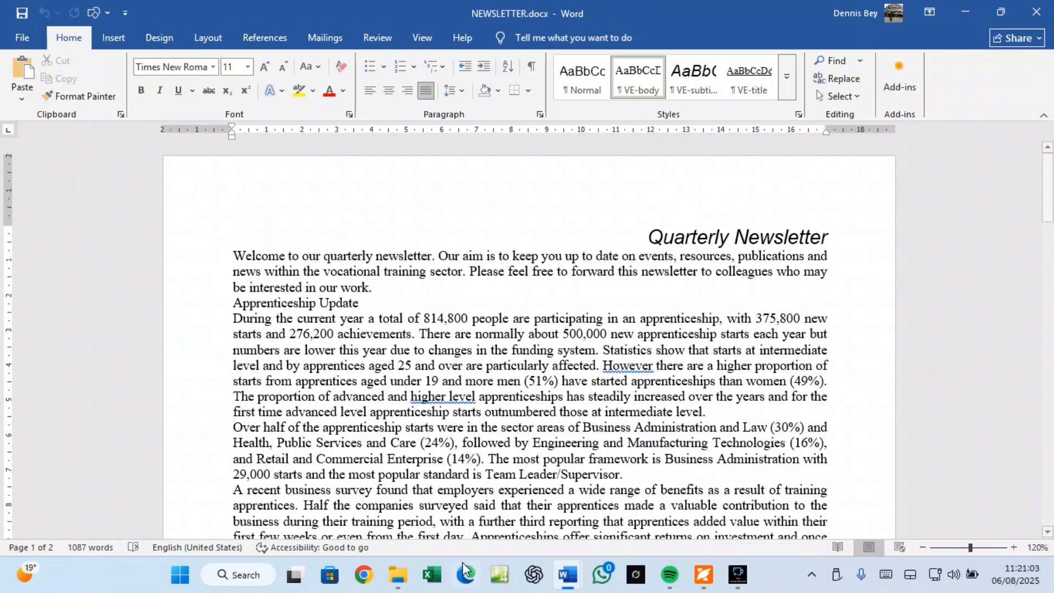
Step: Snip a screenshot of the NEWSLETTER.docx row (19 KB, Word Document) in the source-files folder
{"action": "left_click", "coordinate": [401, 575]}
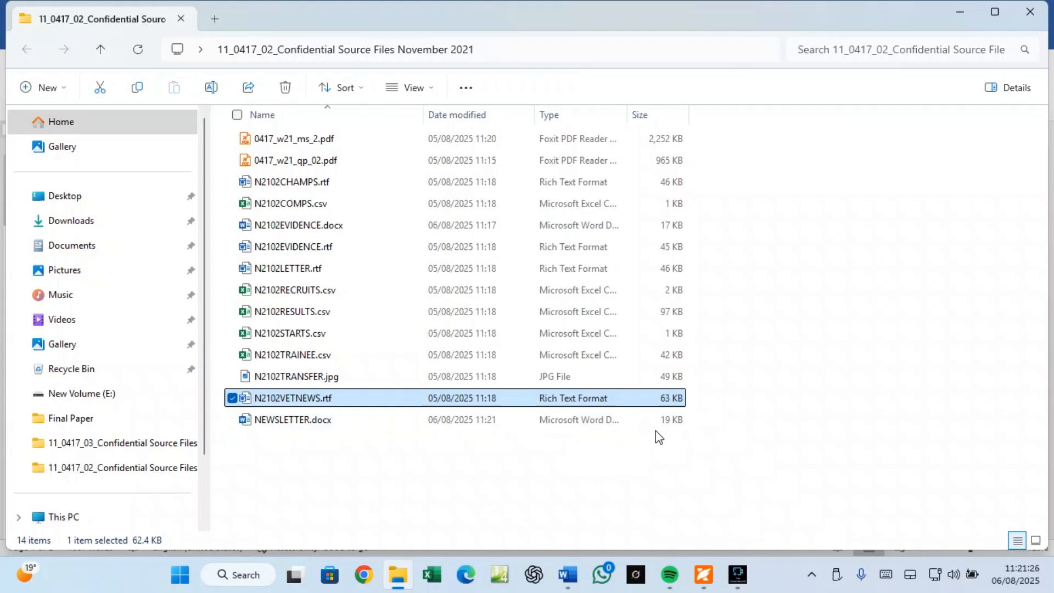
{"action": "key", "text": "super+shift+s"}
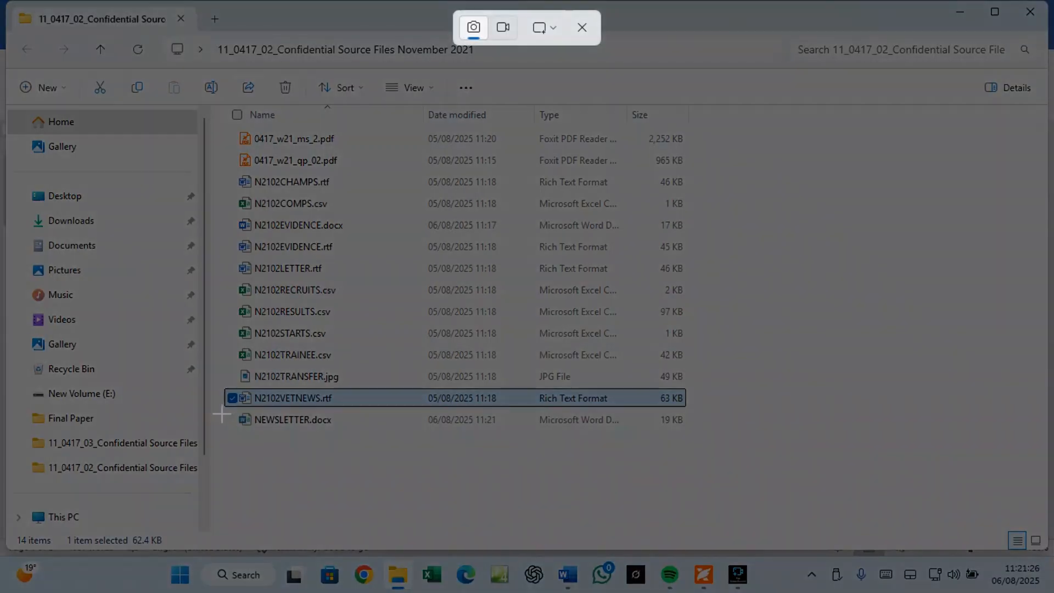
{"action": "left_click_drag", "start_coordinate": [213, 409], "coordinate": [700, 436]}
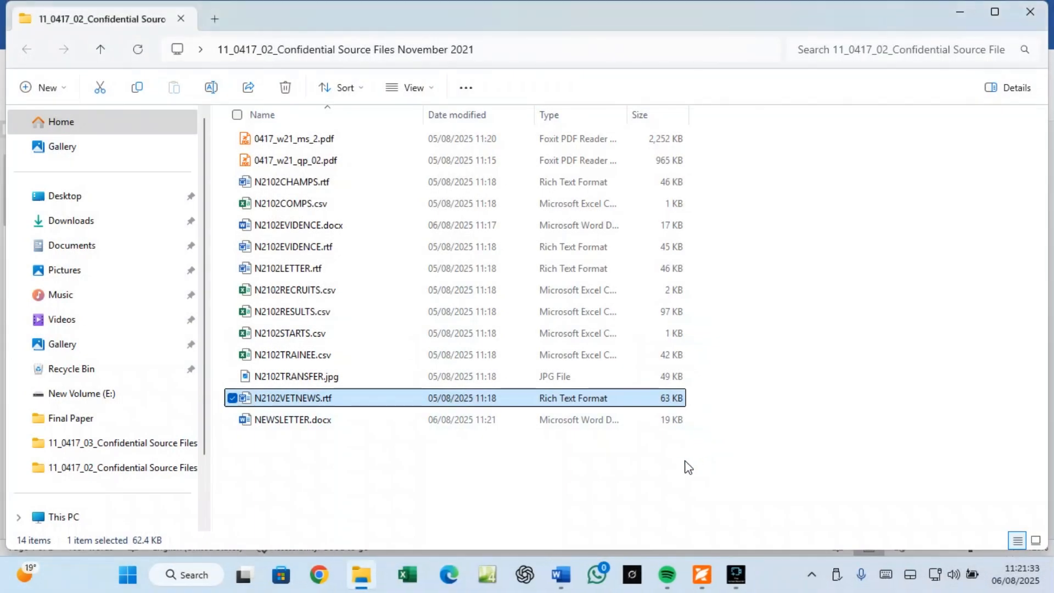
Step: Paste the NEWSLETTER.docx screenshot under Step 1's Evidence 1 in N2102EVIDENCE.docx and save it
{"action": "mouse_move", "coordinate": [574, 577]}
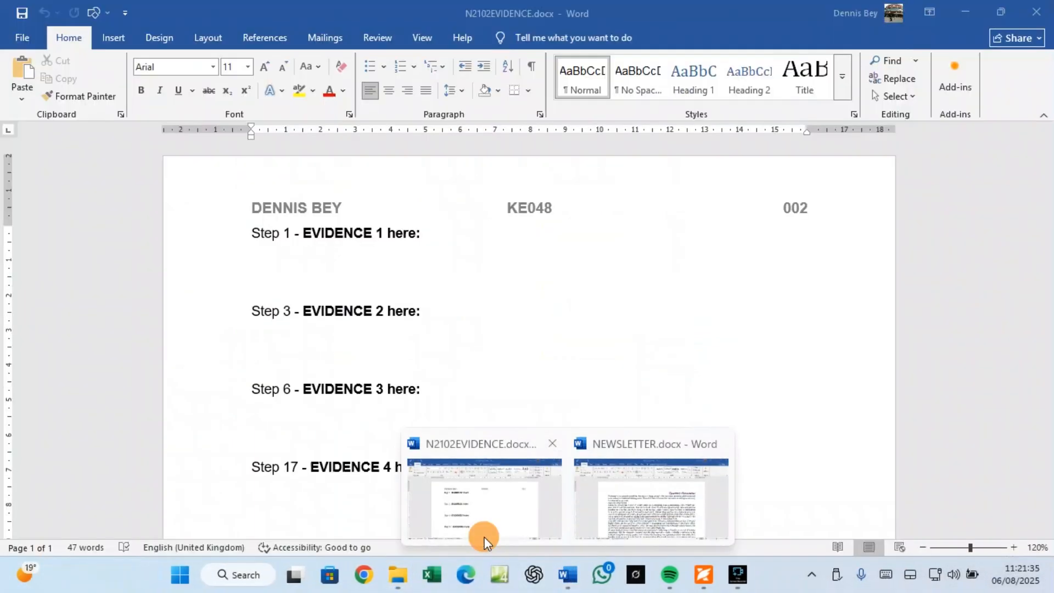
{"action": "left_click", "coordinate": [483, 532]}
{"action": "left_click", "coordinate": [300, 263]}
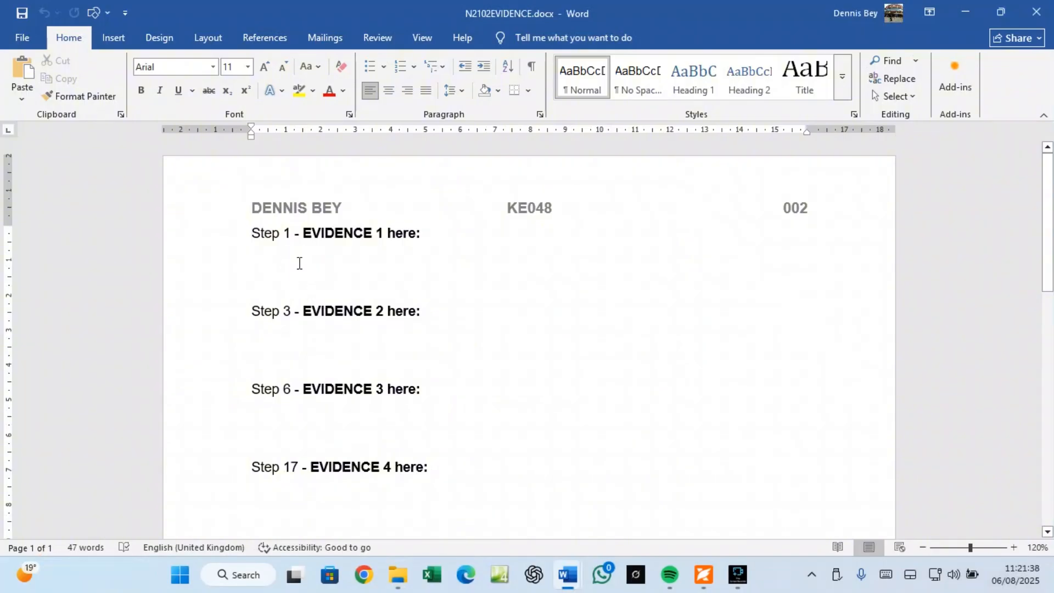
{"action": "key", "text": "ctrl+v"}
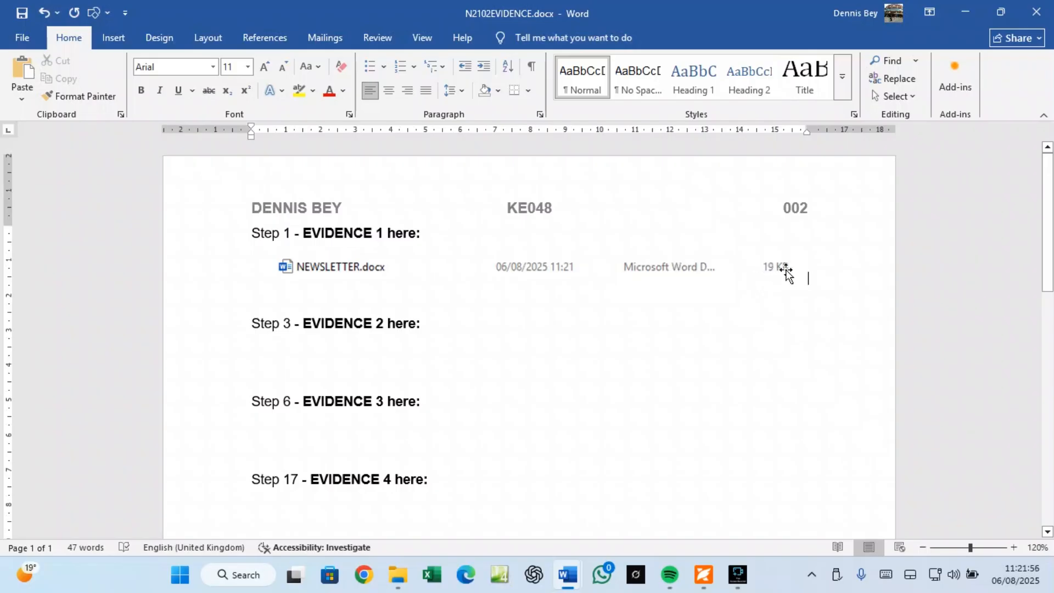
{"action": "left_click", "coordinate": [22, 18]}
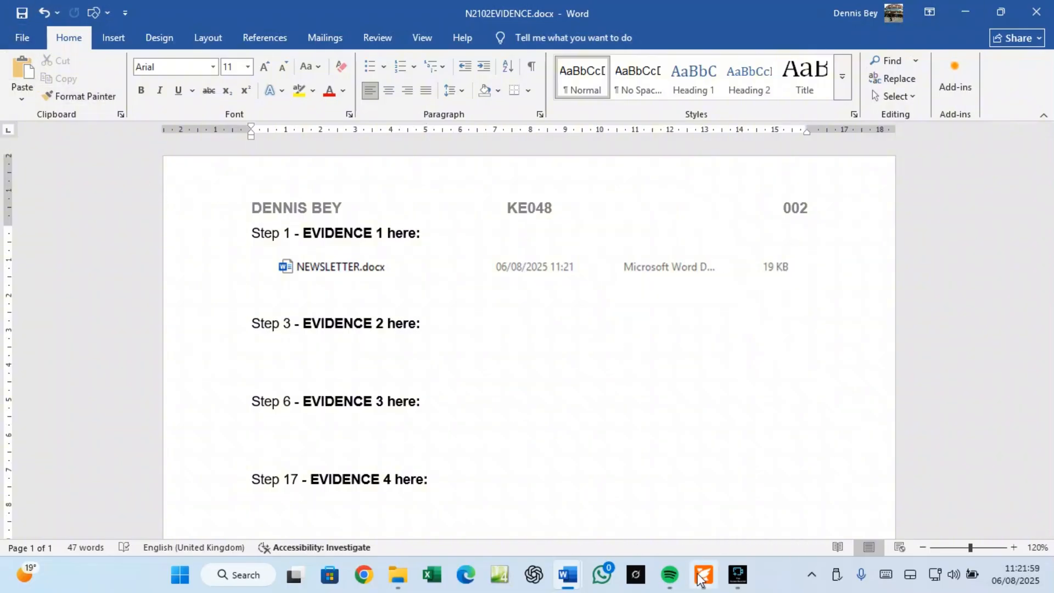
Step: Reread question 2's header page-number and footer requirements, then return to NEWSLETTER.docx in Word
{"action": "left_click", "coordinate": [703, 575]}
{"action": "scroll", "coordinate": [253, 418], "scroll_direction": "down", "scroll_amount": 5}
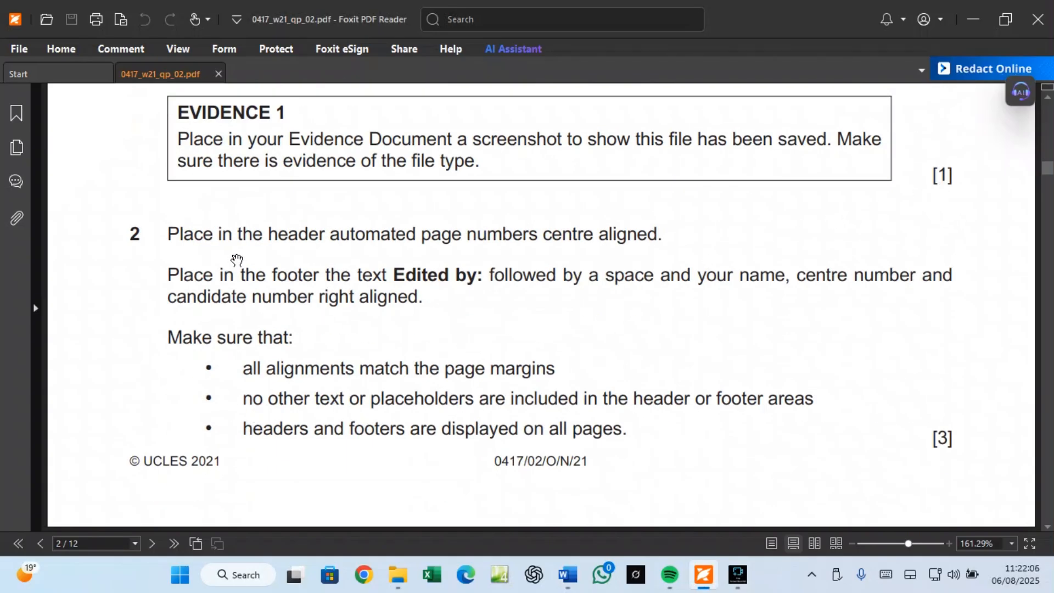
{"action": "scroll", "coordinate": [237, 260], "scroll_direction": "up", "scroll_amount": 1}
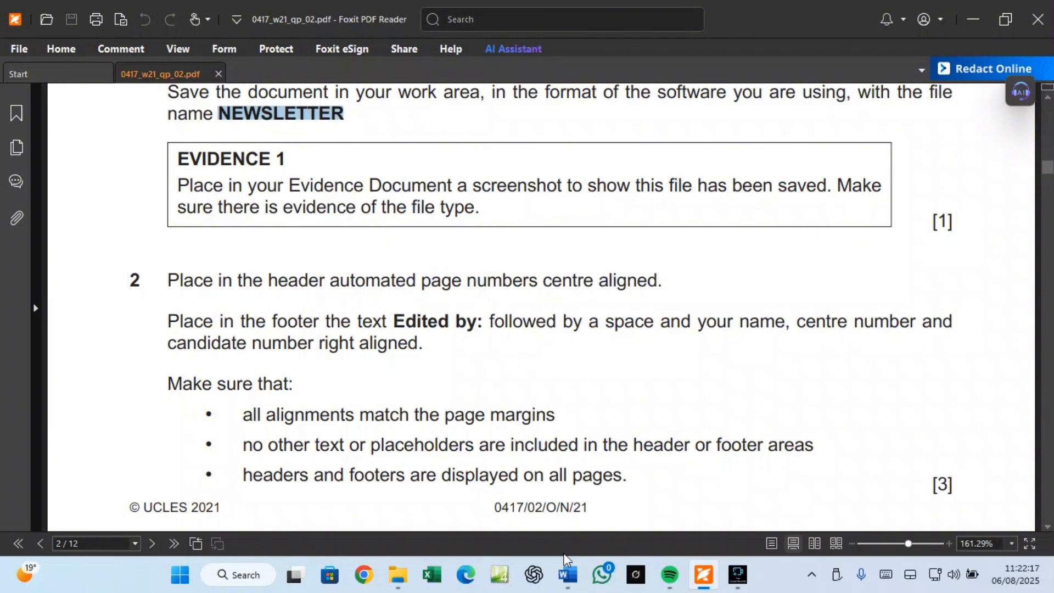
{"action": "left_click", "coordinate": [568, 575]}
Step: Add a blank three-part header and insert a plain page number in its centre
{"action": "left_click", "coordinate": [650, 506]}
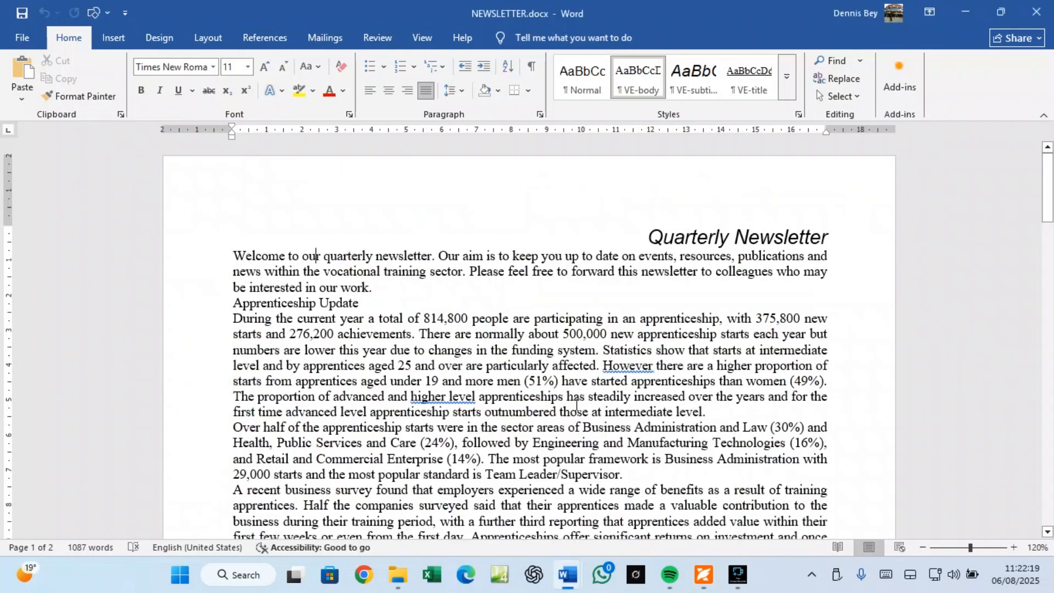
{"action": "left_click", "coordinate": [114, 39]}
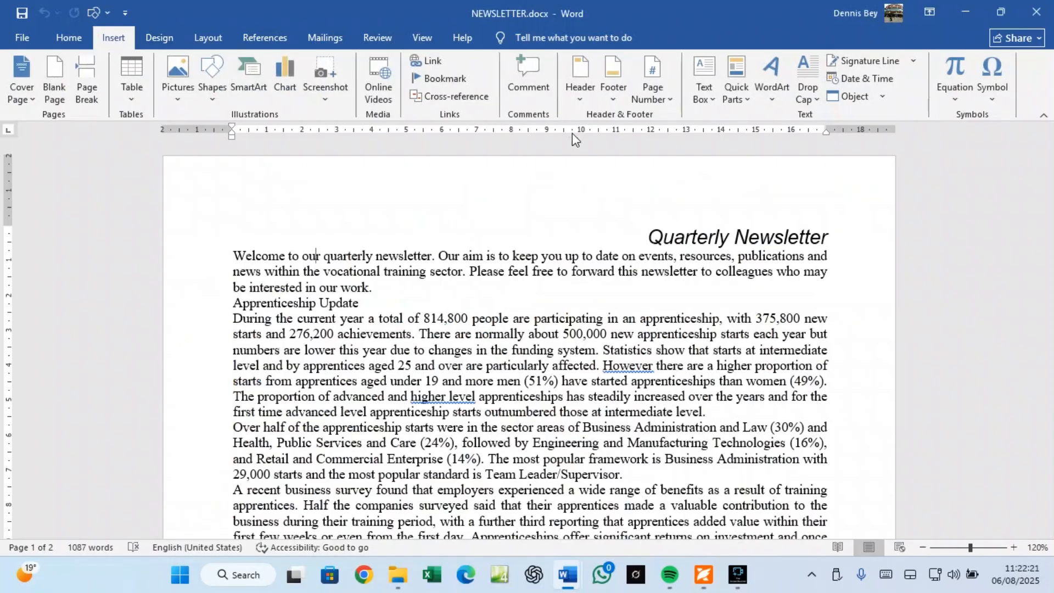
{"action": "left_click", "coordinate": [575, 92]}
{"action": "left_click", "coordinate": [651, 239]}
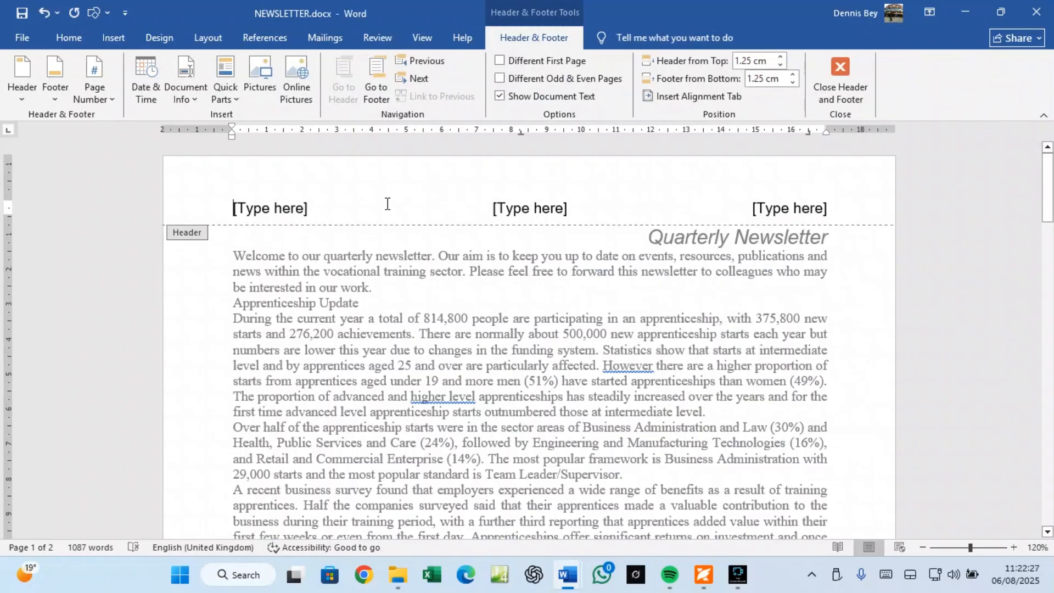
{"action": "left_click", "coordinate": [539, 209]}
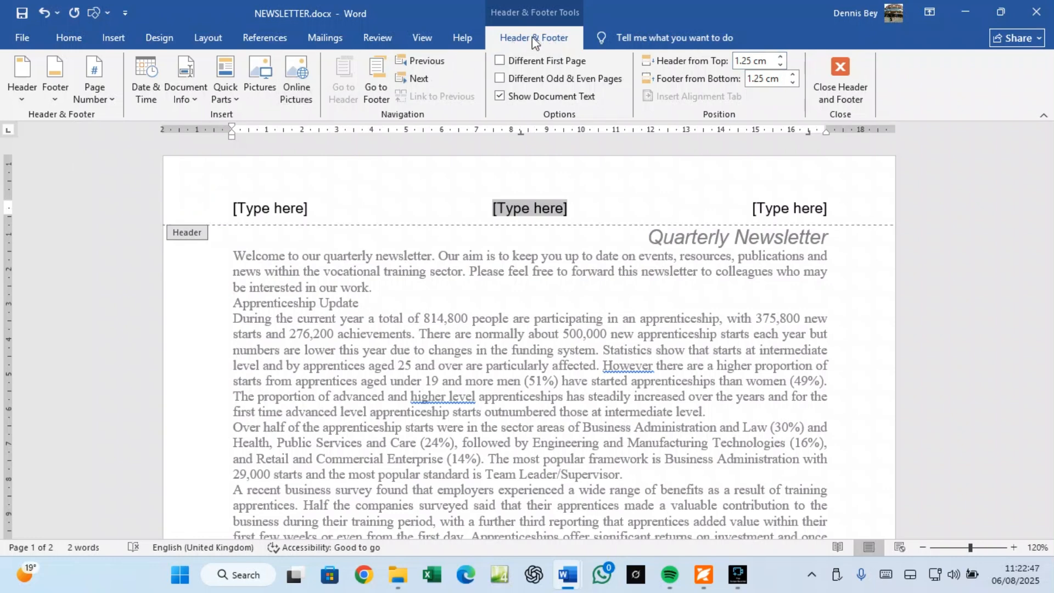
{"action": "left_click", "coordinate": [111, 102]}
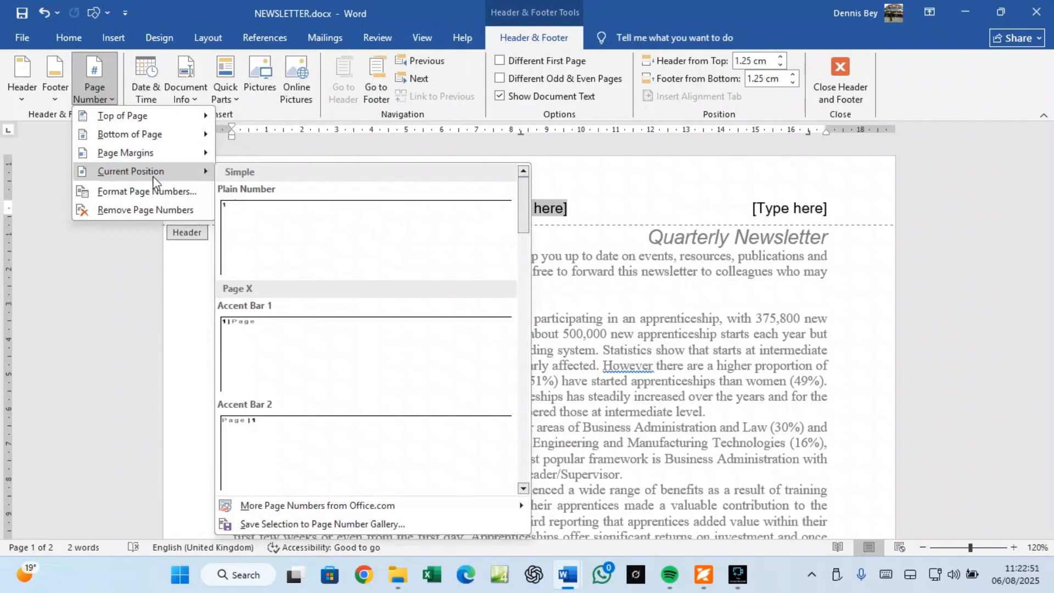
{"action": "left_click", "coordinate": [232, 229]}
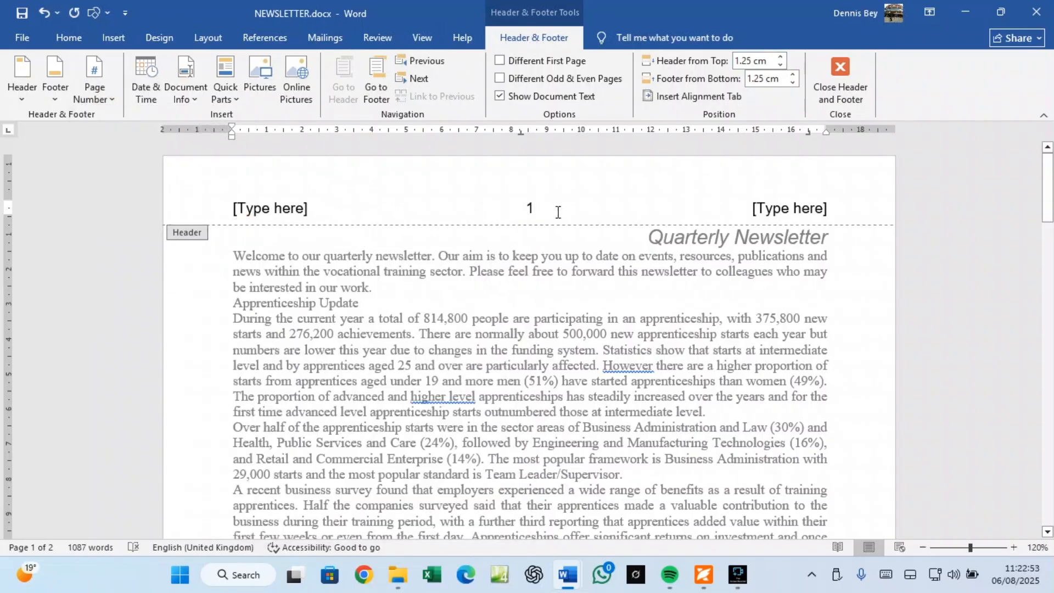
Step: Delete the left and right [Type here] placeholders and close the header
{"action": "left_click", "coordinate": [275, 210]}
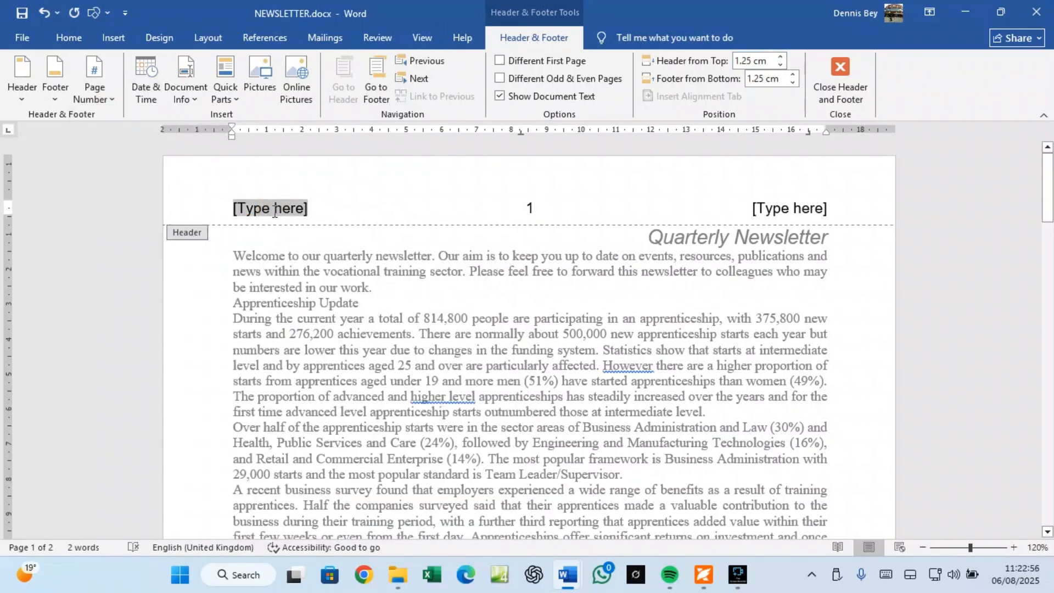
{"action": "key", "text": "Delete"}
{"action": "left_click", "coordinate": [788, 211]}
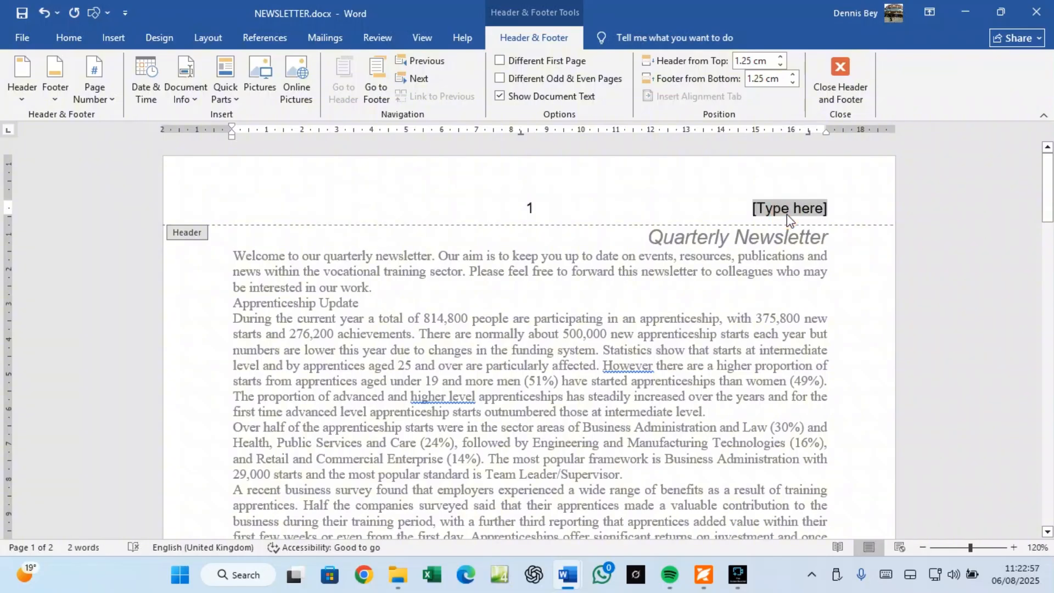
{"action": "key", "text": "Delete"}
{"action": "left_click", "coordinate": [841, 94]}
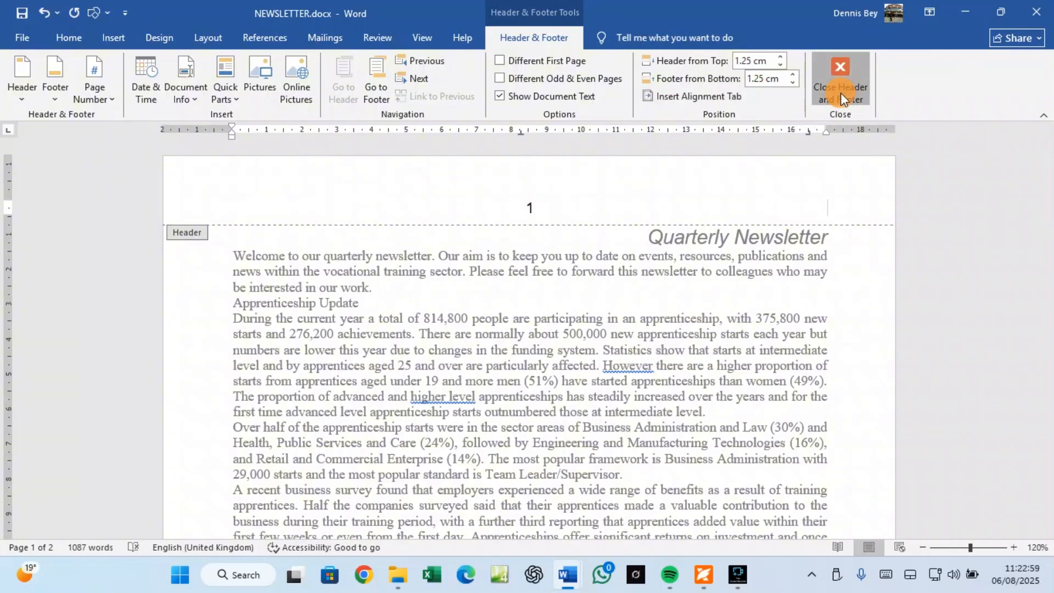
{"action": "scroll", "coordinate": [587, 259], "scroll_direction": "down", "scroll_amount": 15}
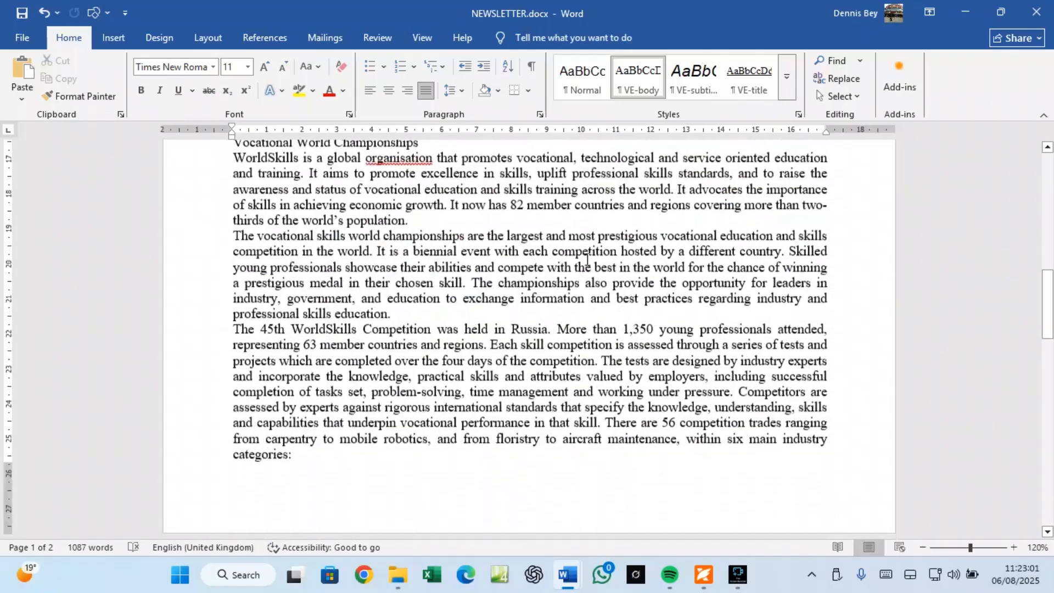
Step: Scroll through the page-numbered newsletter and back to the top, then return to the Foxit question paper
{"action": "scroll", "coordinate": [587, 259], "scroll_direction": "down", "scroll_amount": 8}
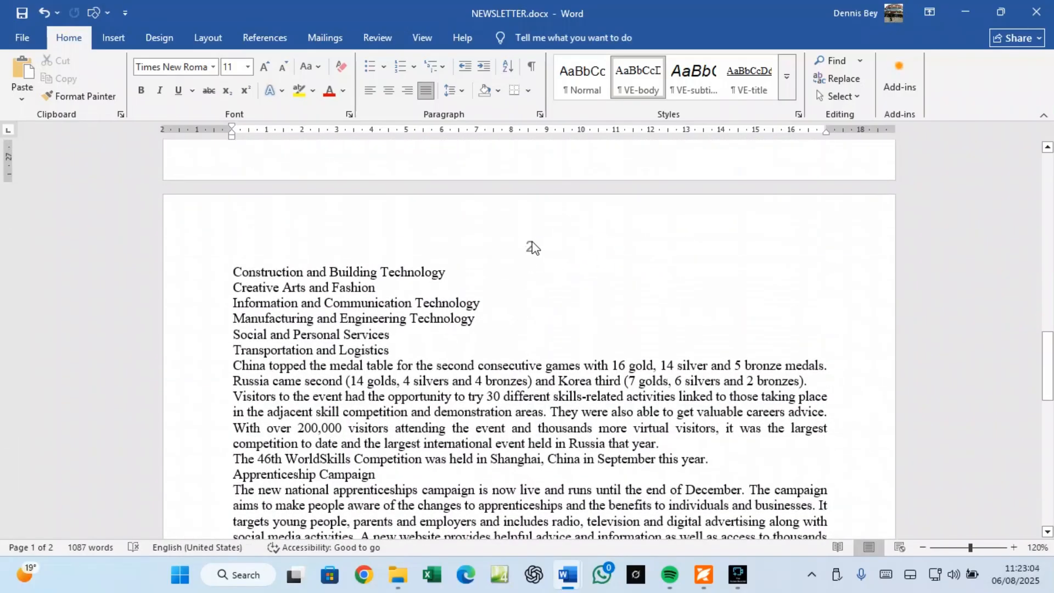
{"action": "scroll", "coordinate": [532, 247], "scroll_direction": "down", "scroll_amount": 15}
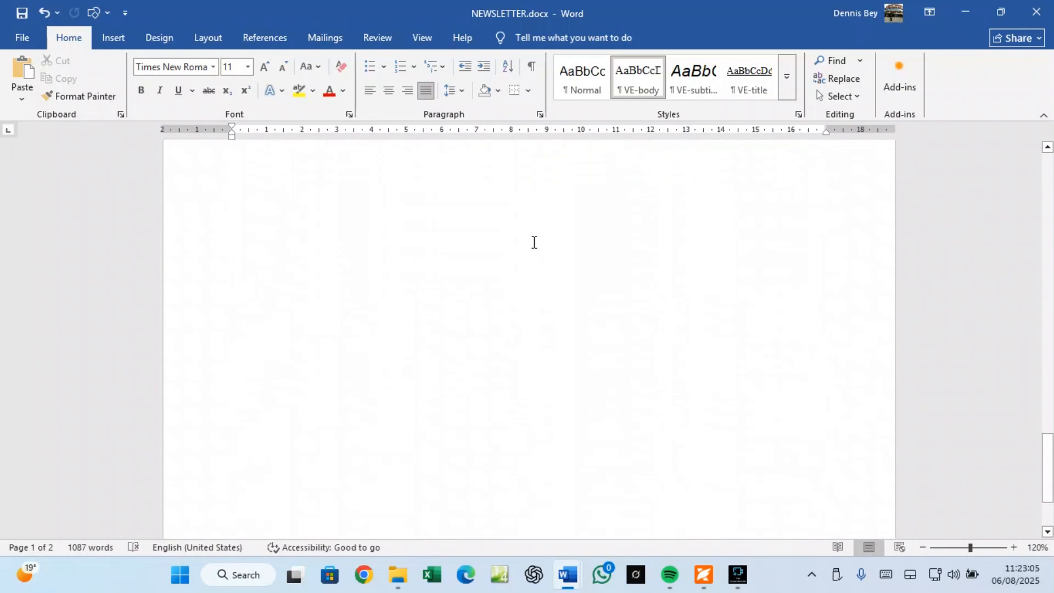
{"action": "scroll", "coordinate": [534, 243], "scroll_direction": "up", "scroll_amount": 20}
{"action": "scroll", "coordinate": [539, 244], "scroll_direction": "up", "scroll_amount": 7}
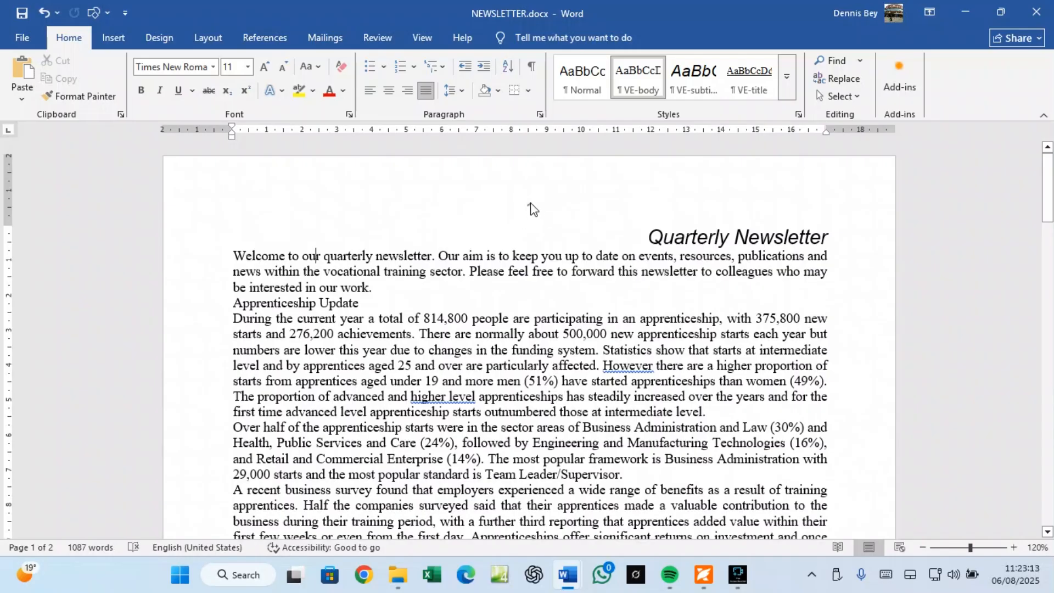
{"action": "left_click", "coordinate": [703, 575]}
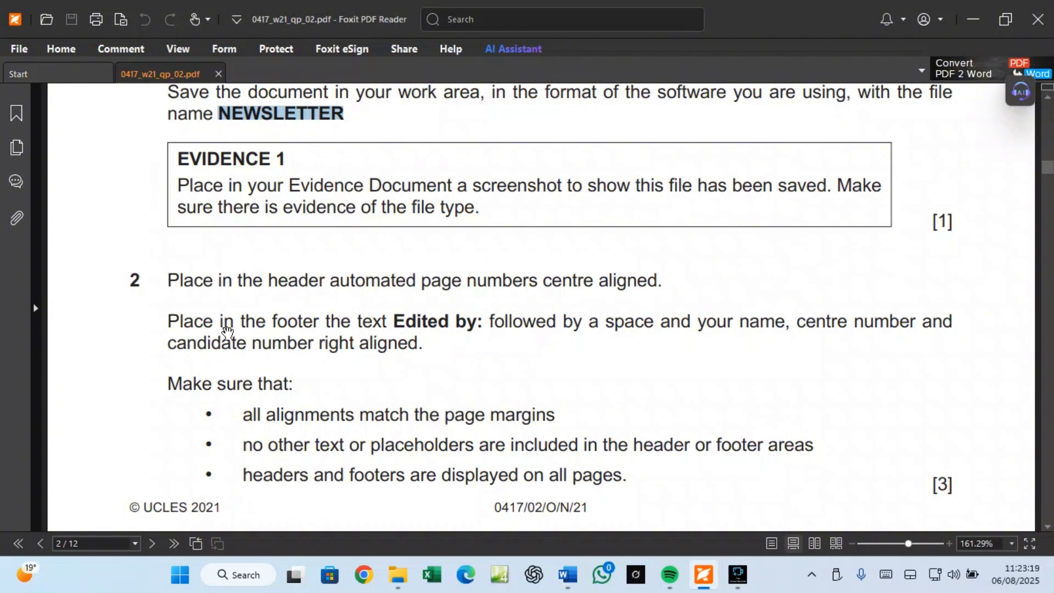
Step: Copy 'Edited by:' from question 2 and bring NEWSLETTER.docx back to the front
{"action": "left_click_drag", "start_coordinate": [393, 321], "coordinate": [478, 321]}
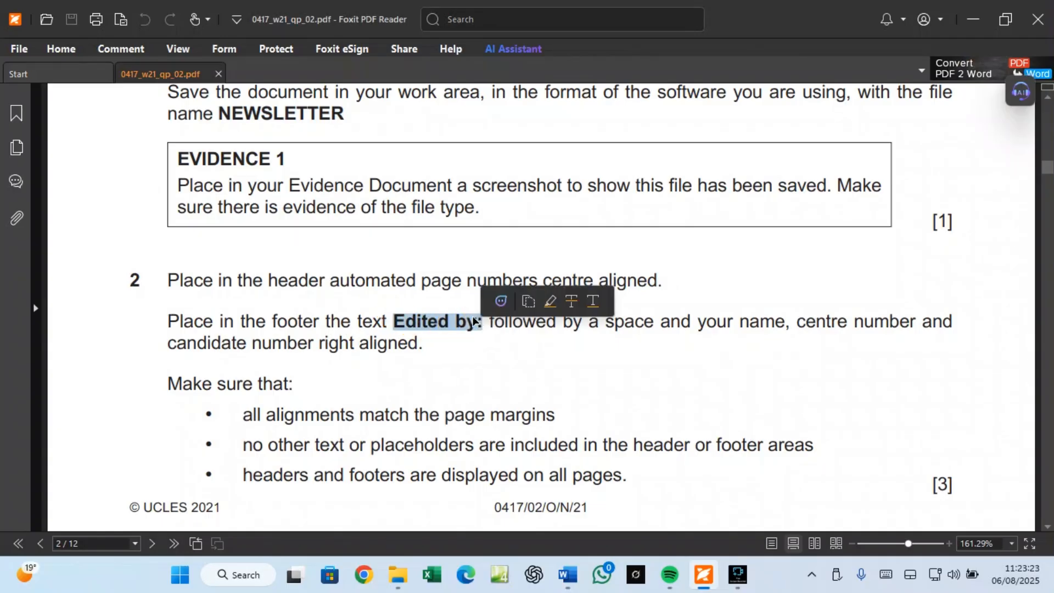
{"action": "right_click", "coordinate": [471, 319]}
{"action": "left_click", "coordinate": [497, 330]}
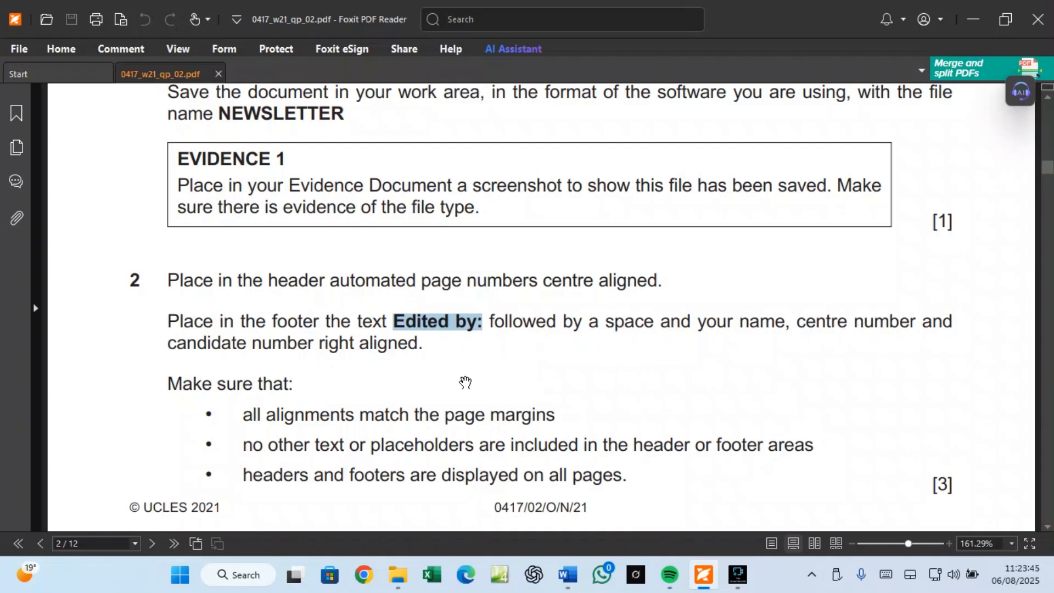
{"action": "mouse_move", "coordinate": [569, 578]}
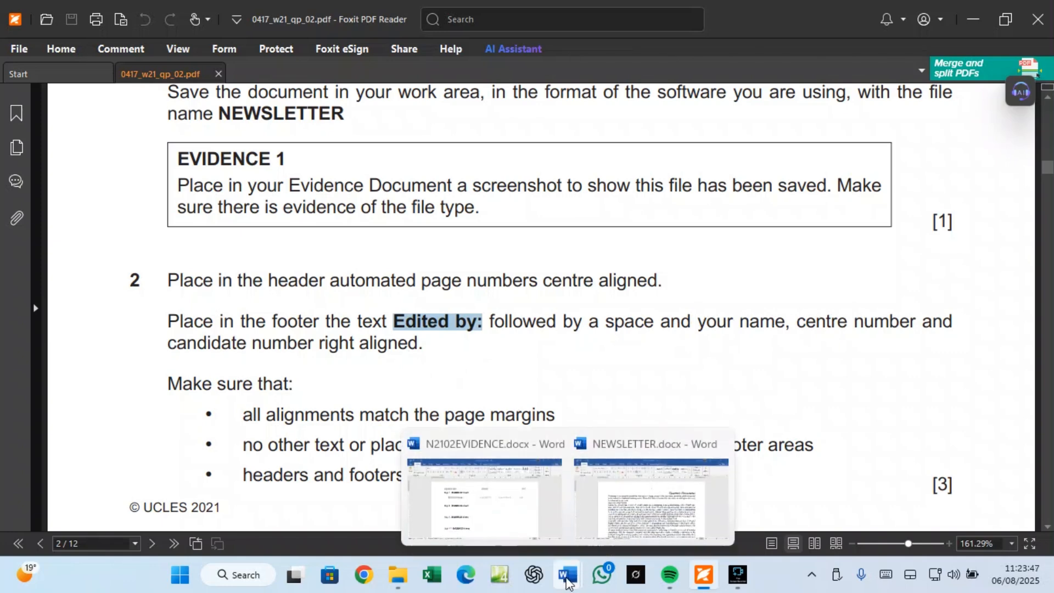
{"action": "left_click", "coordinate": [639, 520]}
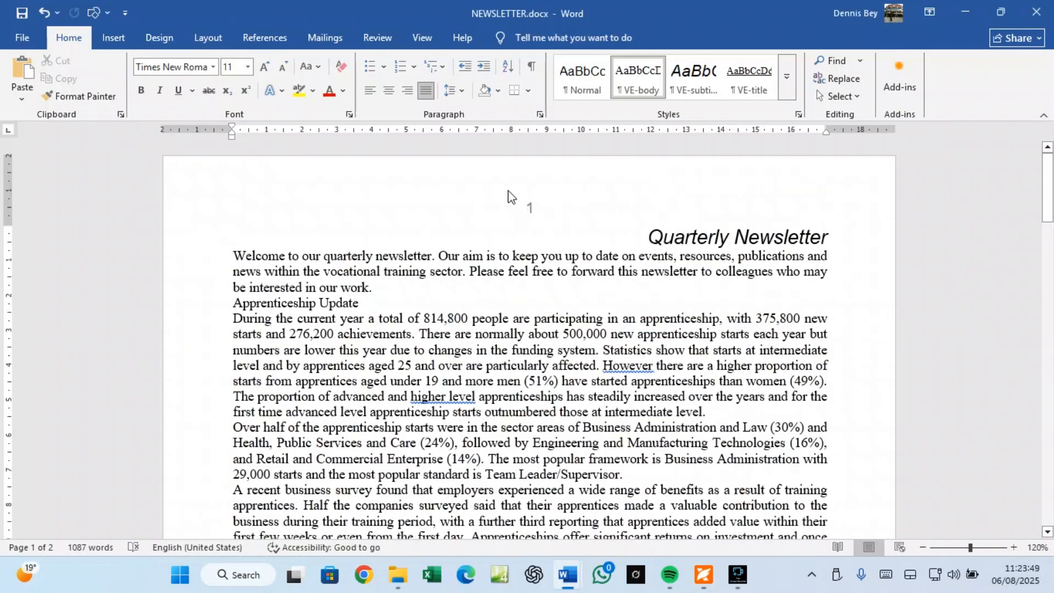
Step: Add a Blank (Three Columns) footer with 'Edited by:' and the candidate's name and numbers on the right
{"action": "left_click", "coordinate": [115, 39]}
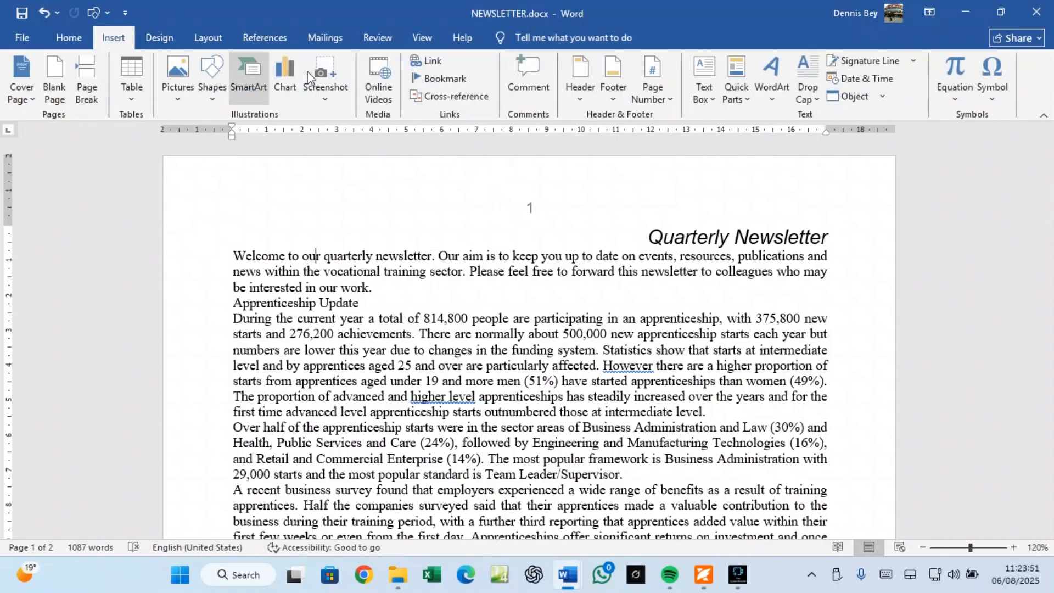
{"action": "left_click", "coordinate": [613, 93]}
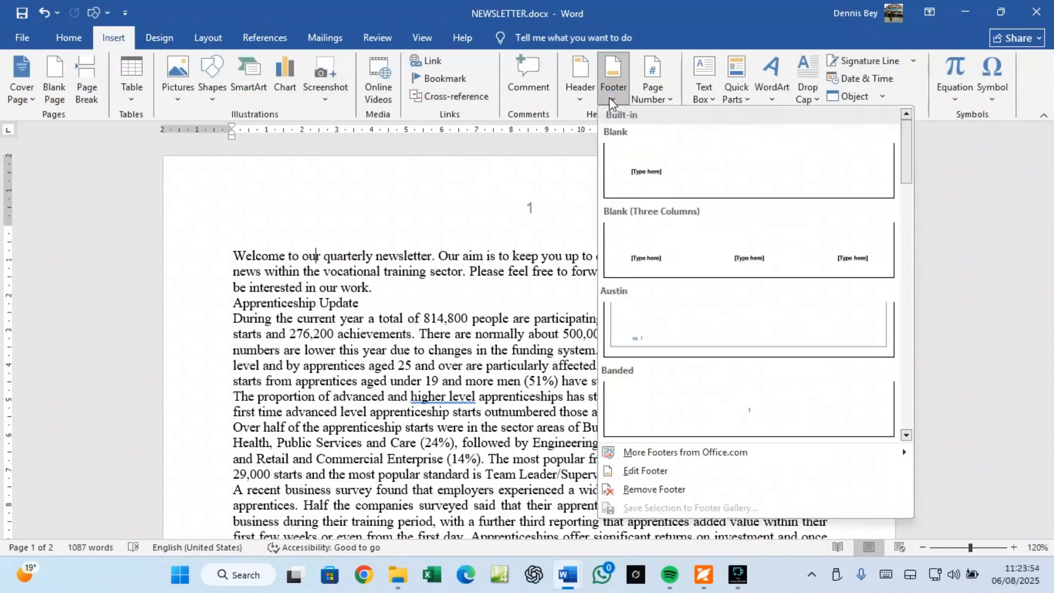
{"action": "left_click", "coordinate": [729, 244]}
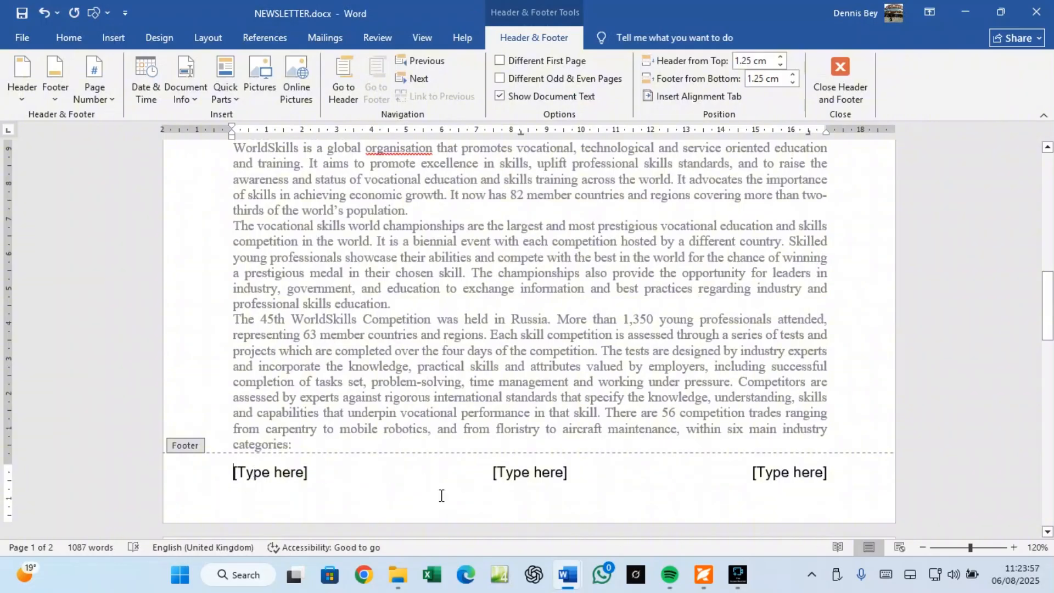
{"action": "left_click", "coordinate": [783, 476]}
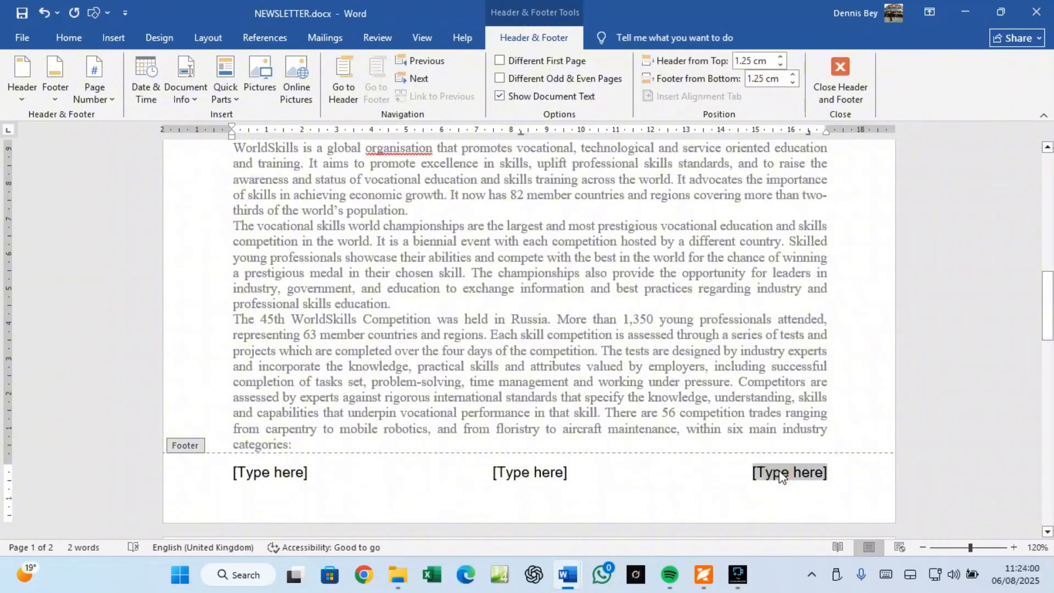
{"action": "type", "text": "Edited by:"}
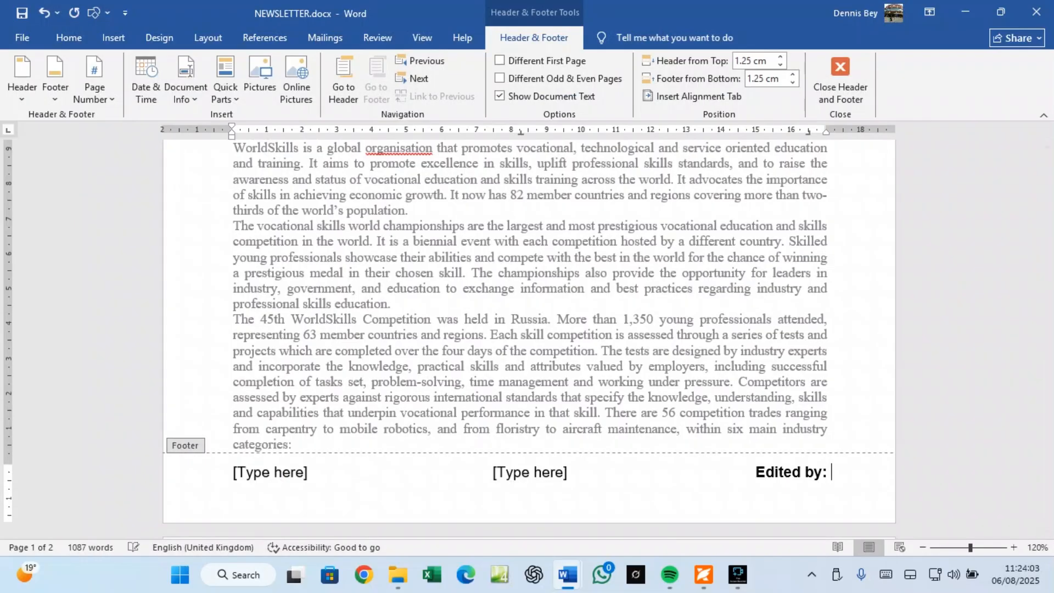
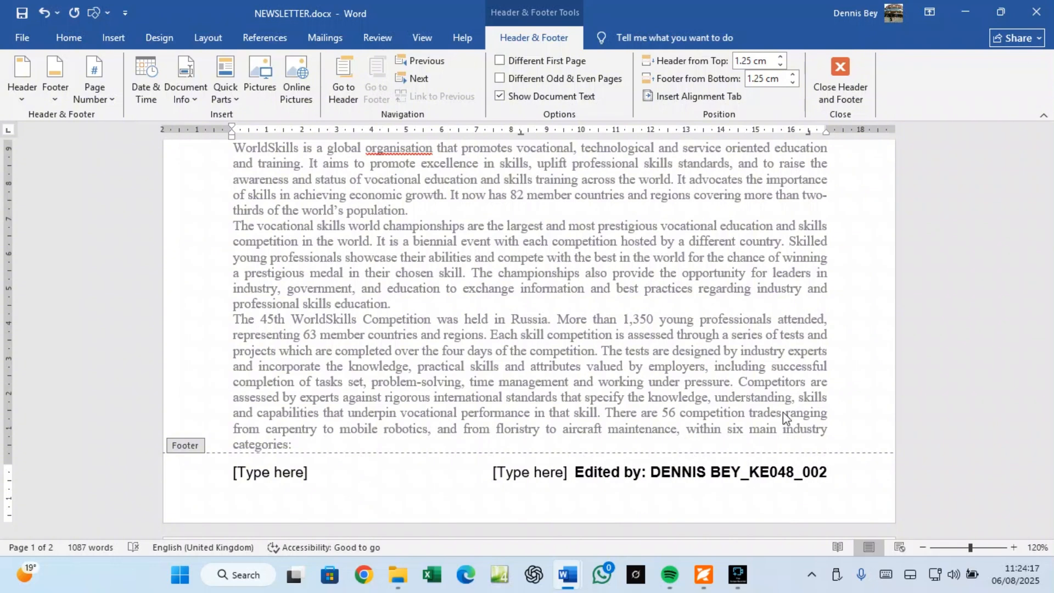
Step: Delete the middle and left footer placeholders and close the footer
{"action": "left_click", "coordinate": [547, 475]}
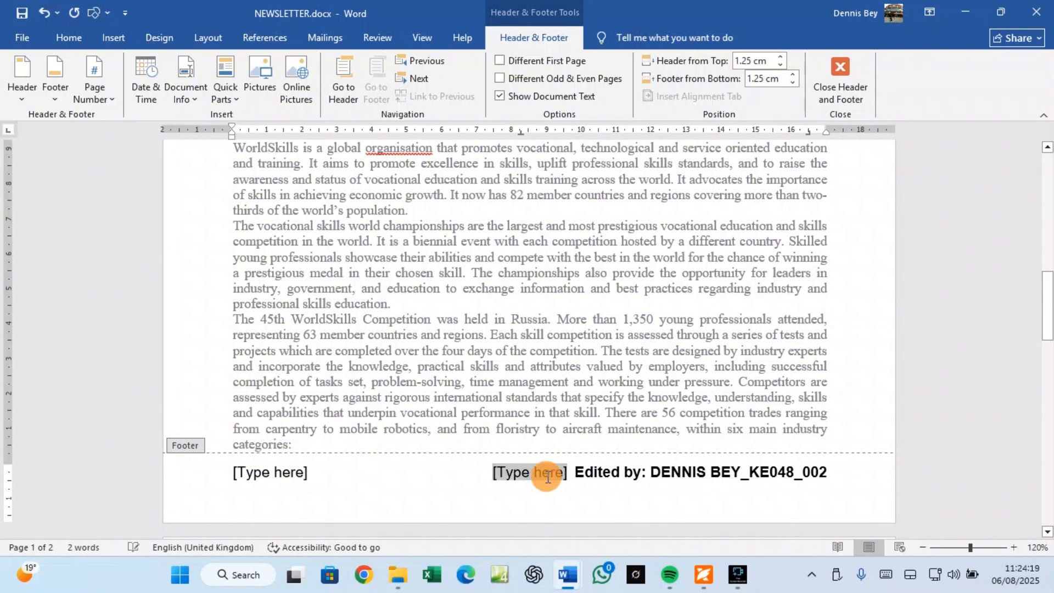
{"action": "key", "text": "Delete"}
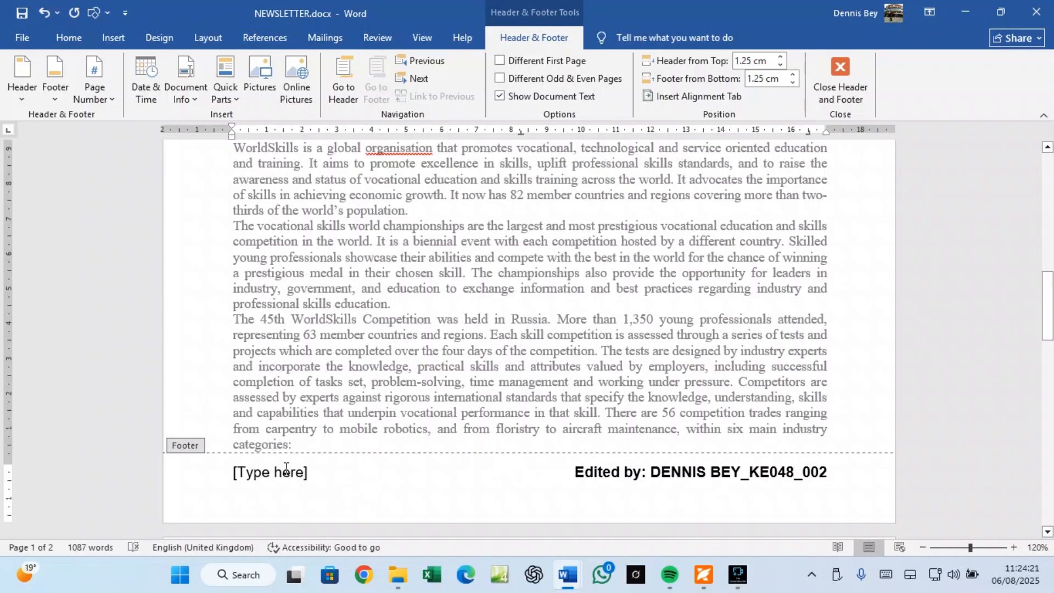
{"action": "left_click", "coordinate": [285, 469]}
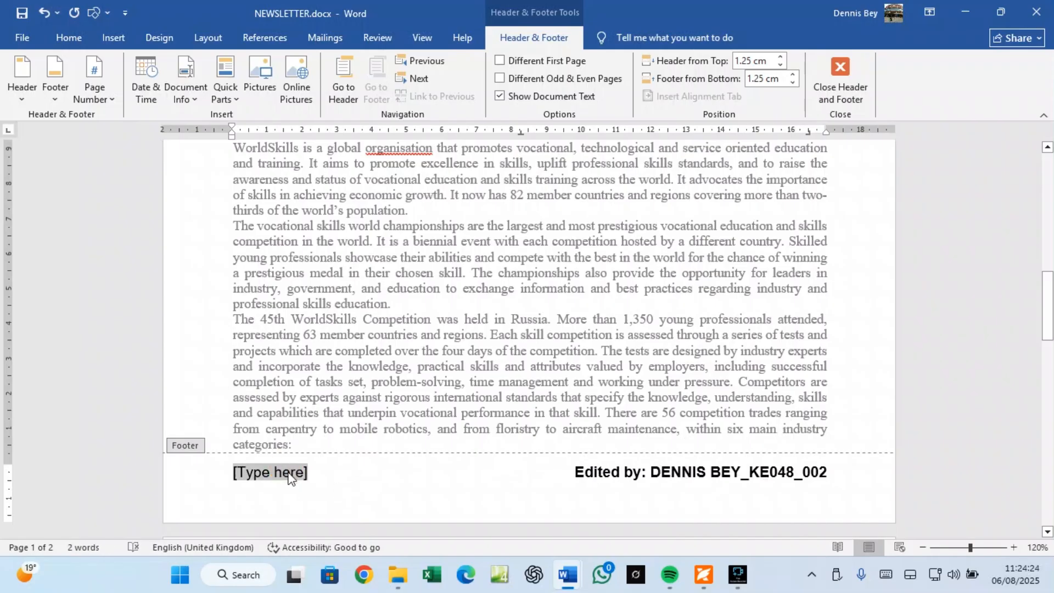
{"action": "key", "text": "Delete"}
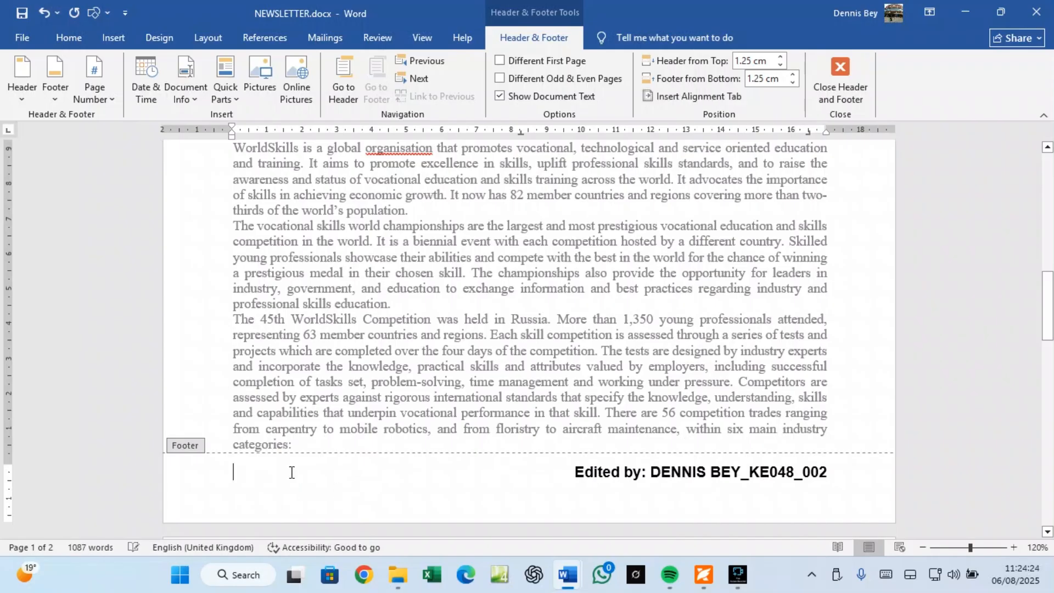
{"action": "left_click", "coordinate": [834, 97]}
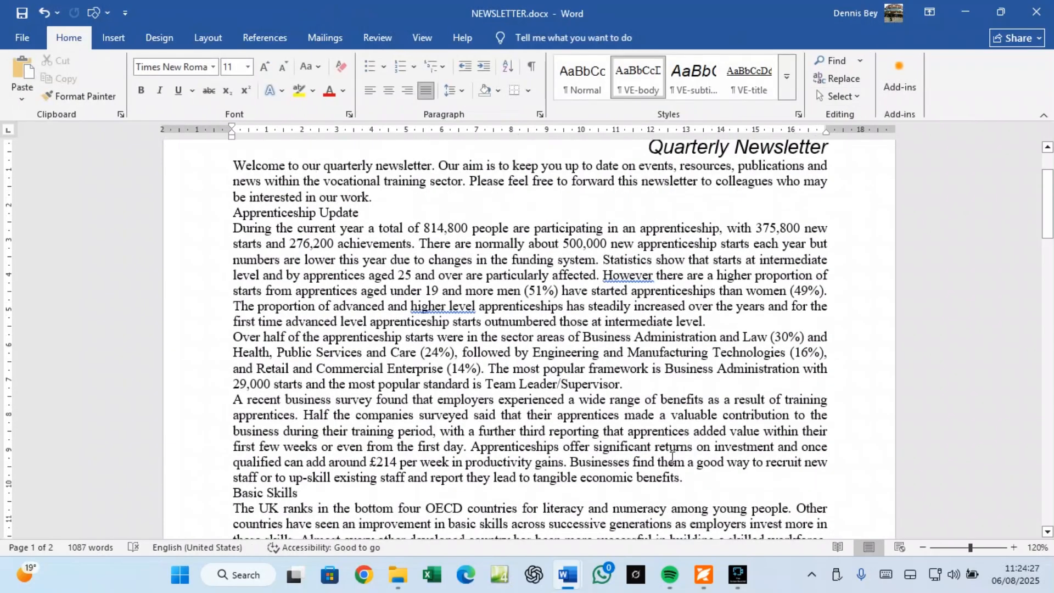
Step: Scroll through both NEWSLETTER.docx pages to check page numbers and footer, then return to the exam PDF
{"action": "left_click", "coordinate": [704, 575]}
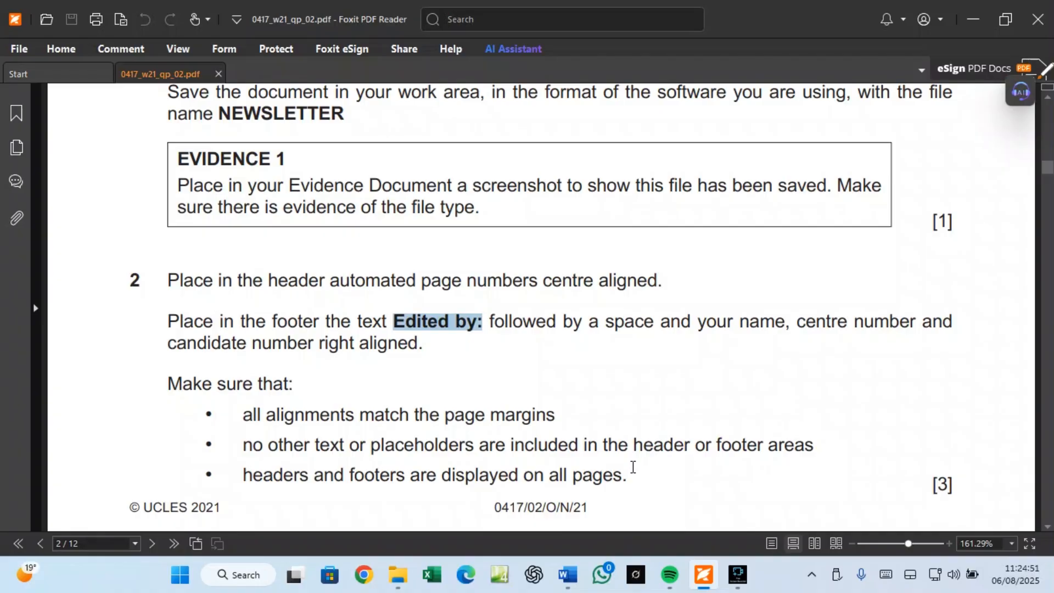
{"action": "mouse_move", "coordinate": [569, 575]}
{"action": "left_click", "coordinate": [596, 508]}
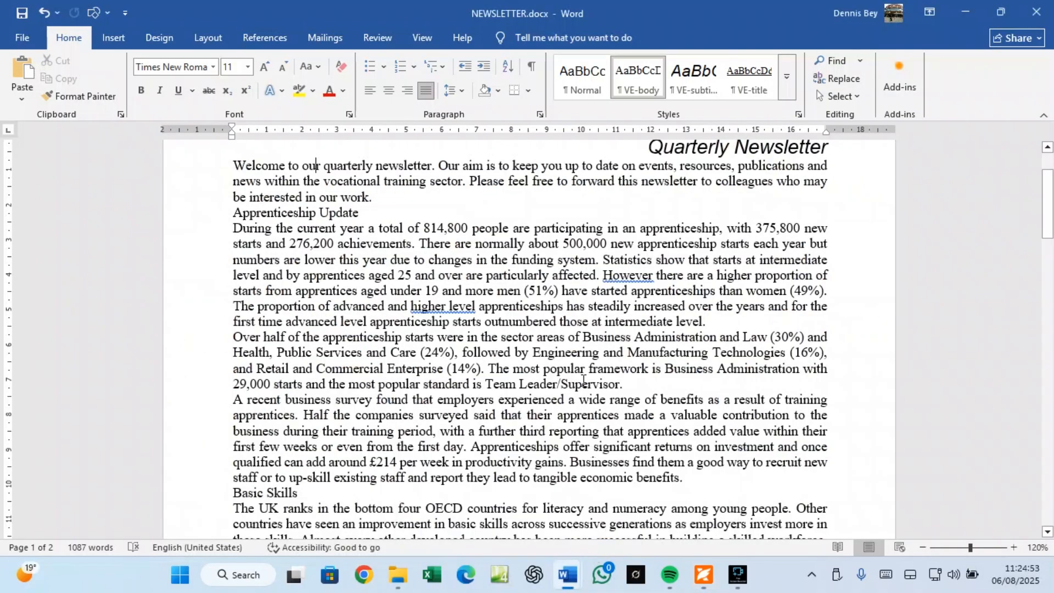
{"action": "scroll", "coordinate": [584, 380], "scroll_direction": "up", "scroll_amount": 2}
{"action": "scroll", "coordinate": [525, 212], "scroll_direction": "down", "scroll_amount": 10}
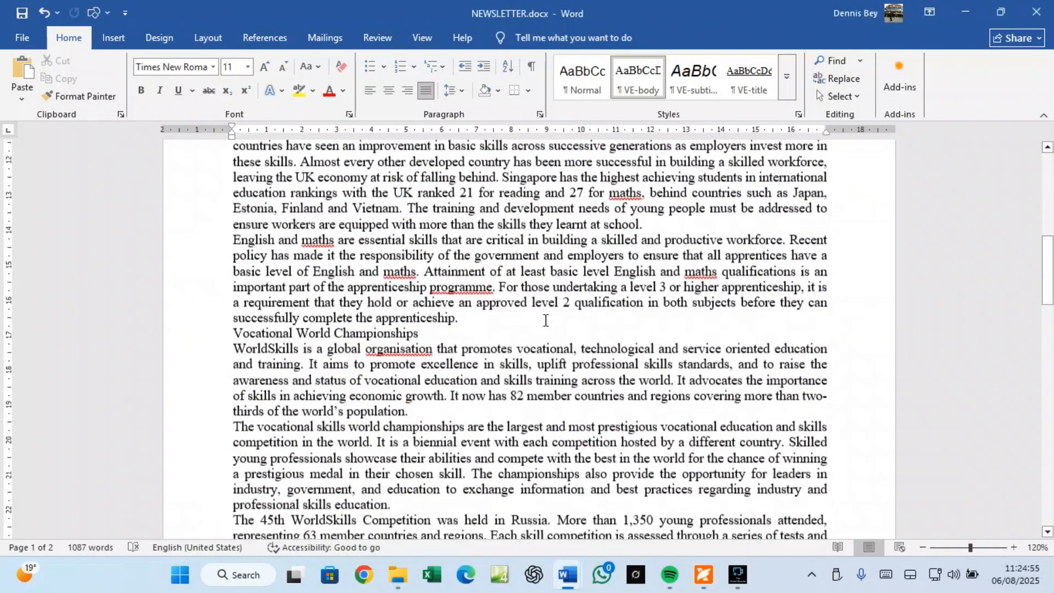
{"action": "scroll", "coordinate": [545, 320], "scroll_direction": "down", "scroll_amount": 7}
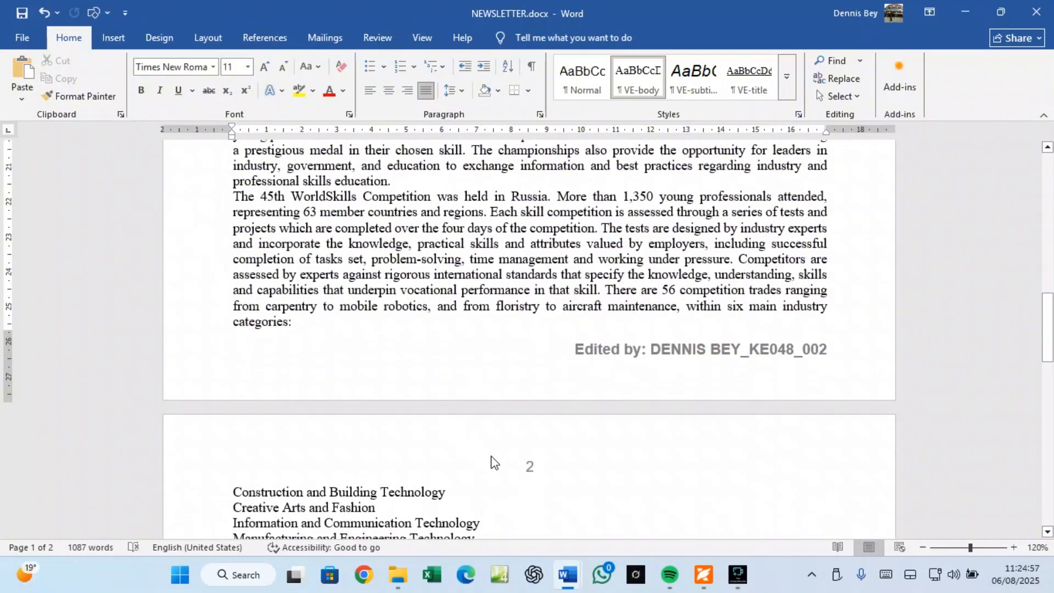
{"action": "scroll", "coordinate": [494, 463], "scroll_direction": "down", "scroll_amount": 2}
{"action": "scroll", "coordinate": [533, 379], "scroll_direction": "down", "scroll_amount": 5}
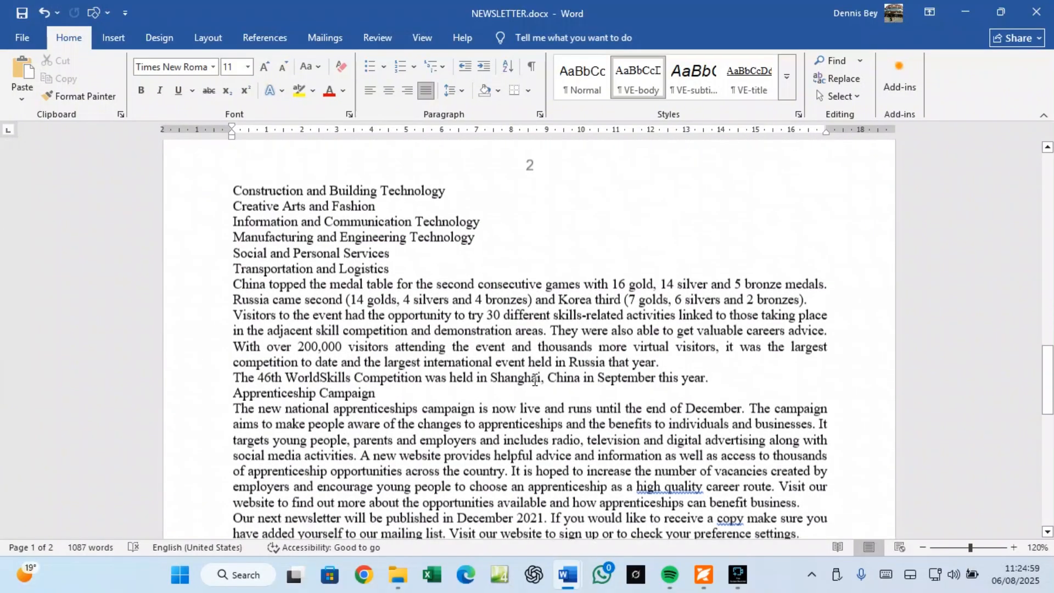
{"action": "scroll", "coordinate": [534, 379], "scroll_direction": "down", "scroll_amount": 10}
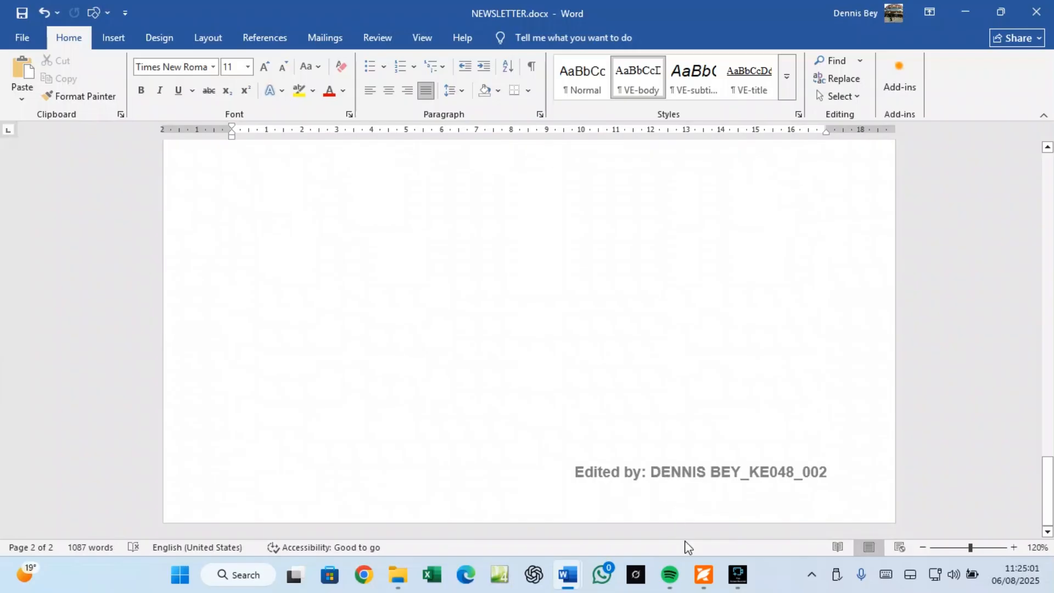
{"action": "mouse_move", "coordinate": [703, 575]}
{"action": "left_click", "coordinate": [699, 503]}
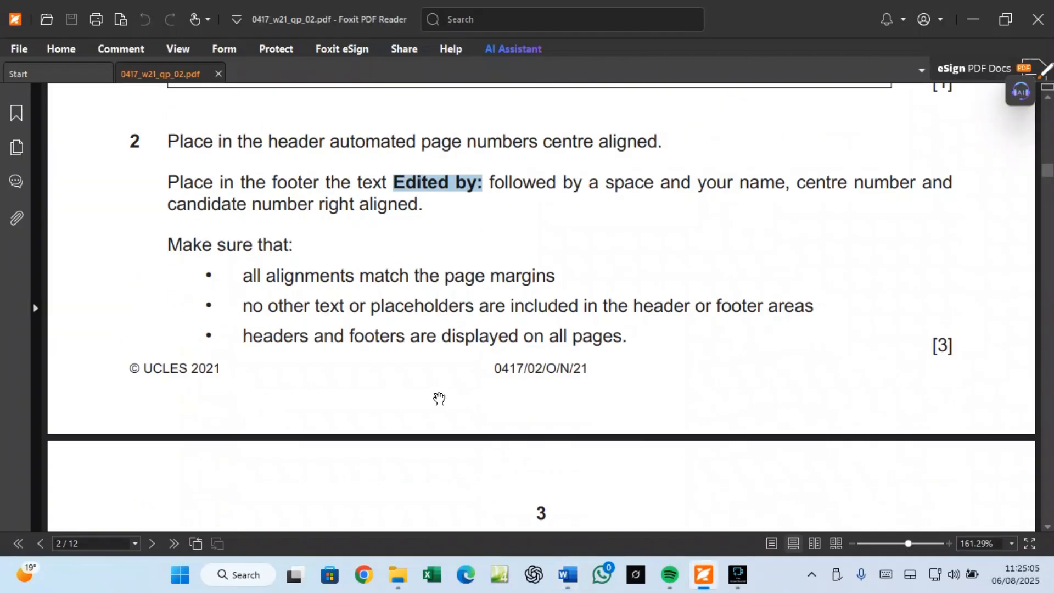
Step: Scroll to question 3 and copy 'VE-subhead' from the Style name cell
{"action": "scroll", "coordinate": [437, 400], "scroll_direction": "down", "scroll_amount": 8}
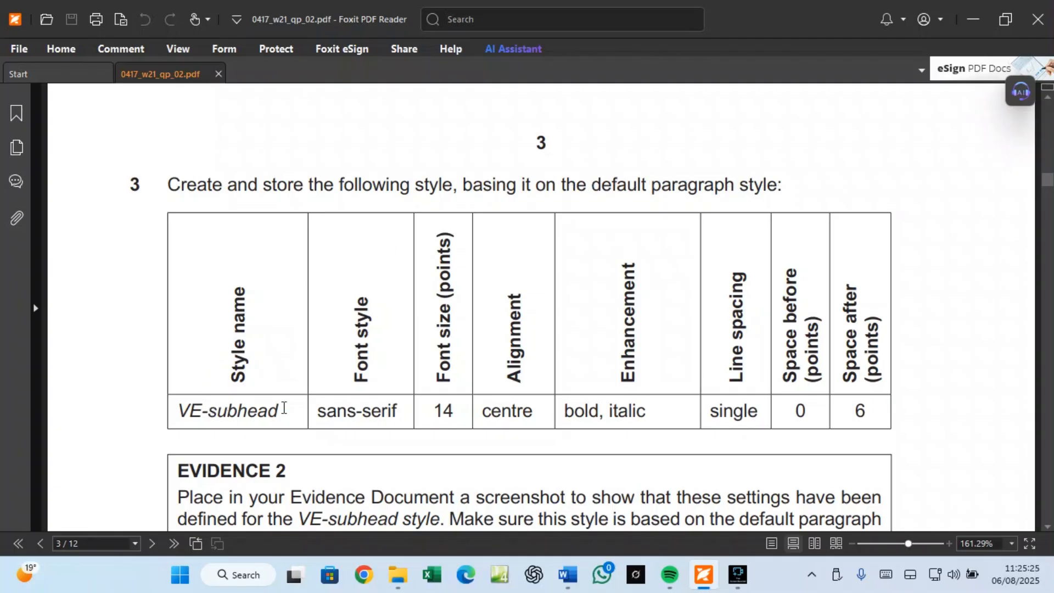
{"action": "left_click_drag", "start_coordinate": [284, 409], "coordinate": [193, 413]}
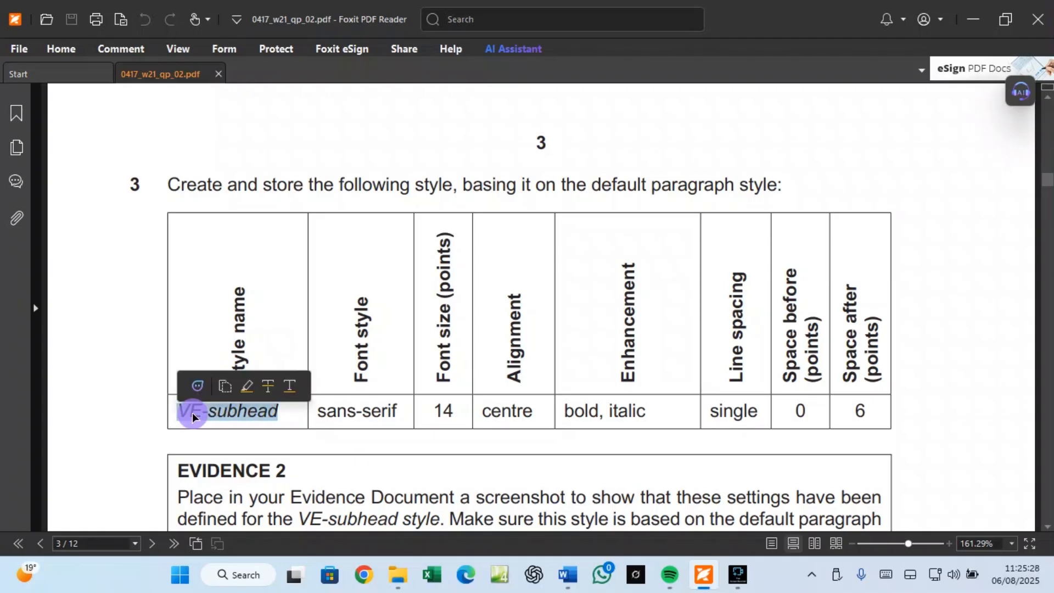
{"action": "right_click", "coordinate": [192, 413]}
{"action": "left_click", "coordinate": [236, 259]}
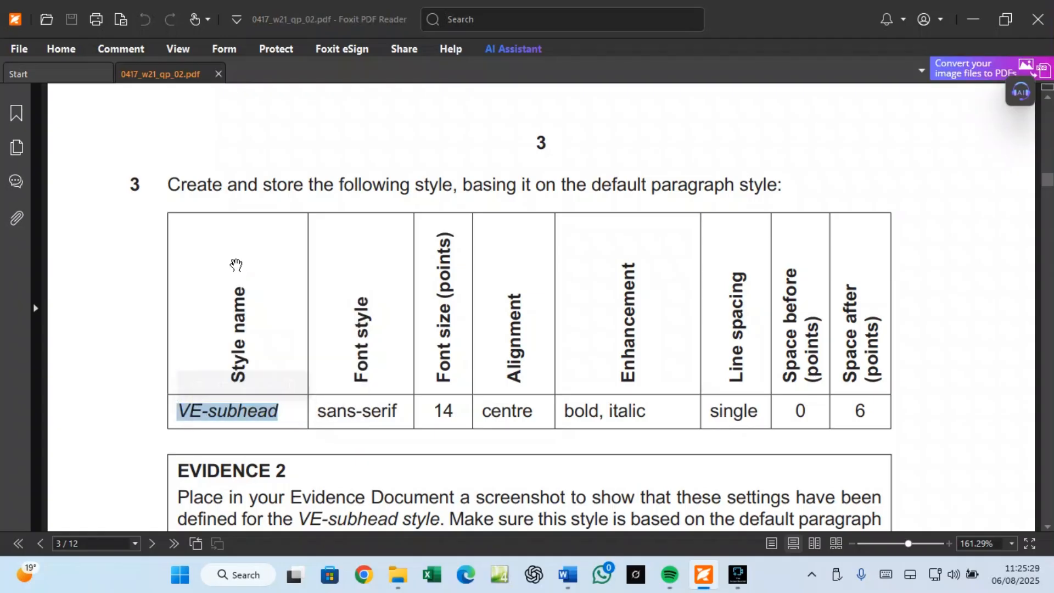
{"action": "mouse_move", "coordinate": [258, 414]}
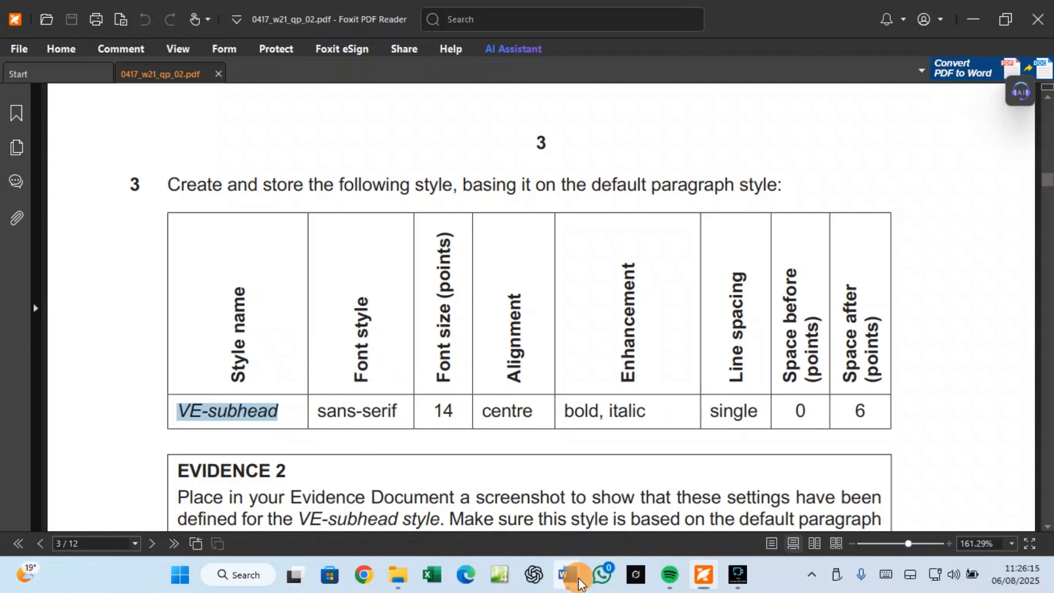
Step: Return to NEWSLETTER.docx and show the top of its first page
{"action": "mouse_move", "coordinate": [568, 575]}
{"action": "left_click", "coordinate": [653, 528]}
{"action": "left_click", "coordinate": [654, 528]}
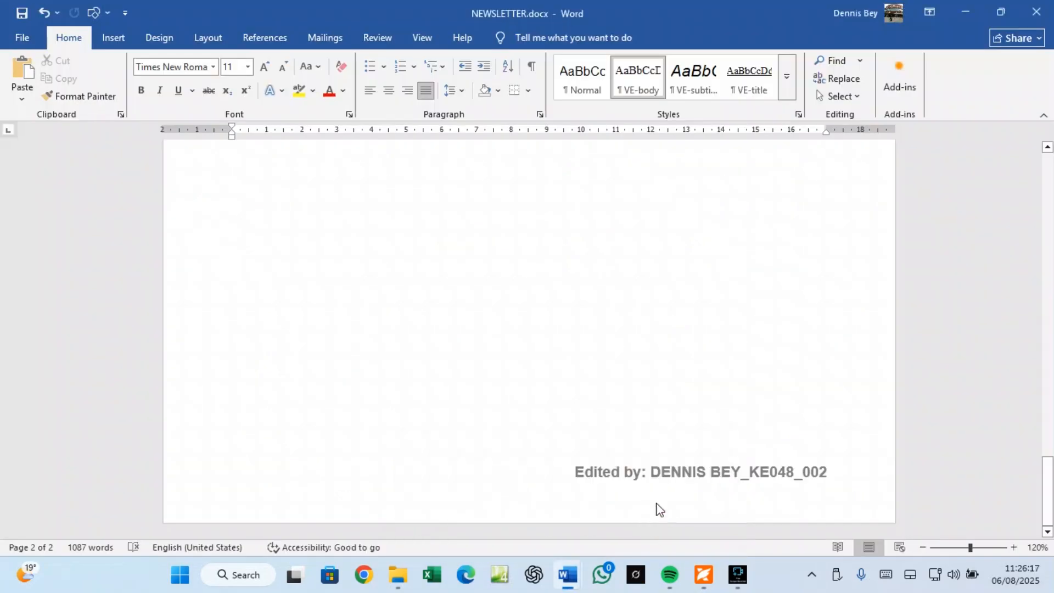
{"action": "scroll", "coordinate": [684, 388], "scroll_direction": "down", "scroll_amount": 5}
{"action": "scroll", "coordinate": [684, 391], "scroll_direction": "up", "scroll_amount": 15}
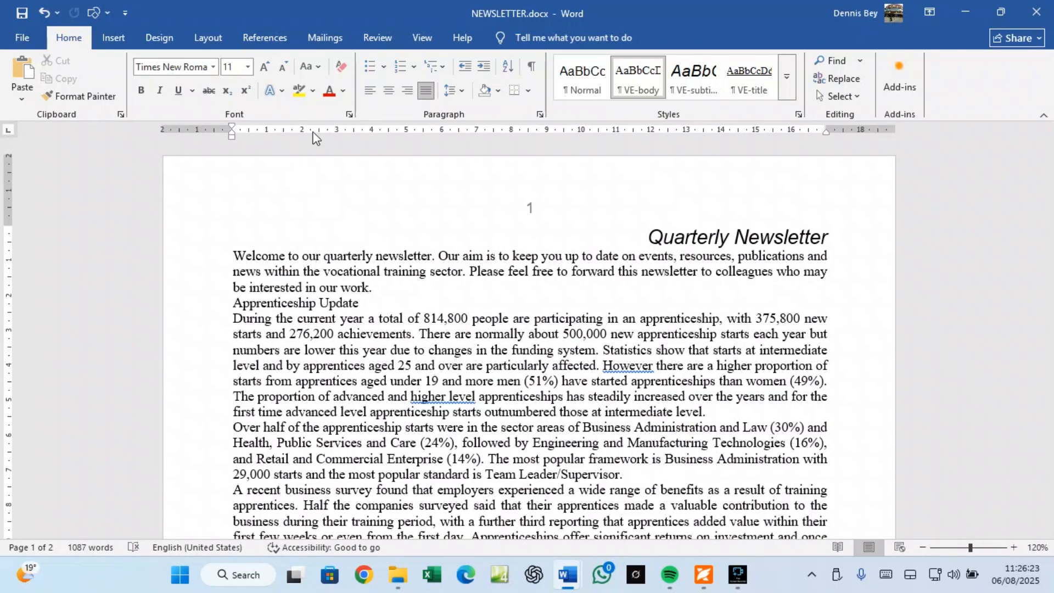
Step: Open the Styles pane, enlarge it to list every style, and move it to the right edge
{"action": "left_click", "coordinate": [799, 114]}
{"action": "left_click_drag", "start_coordinate": [522, 340], "coordinate": [863, 172]}
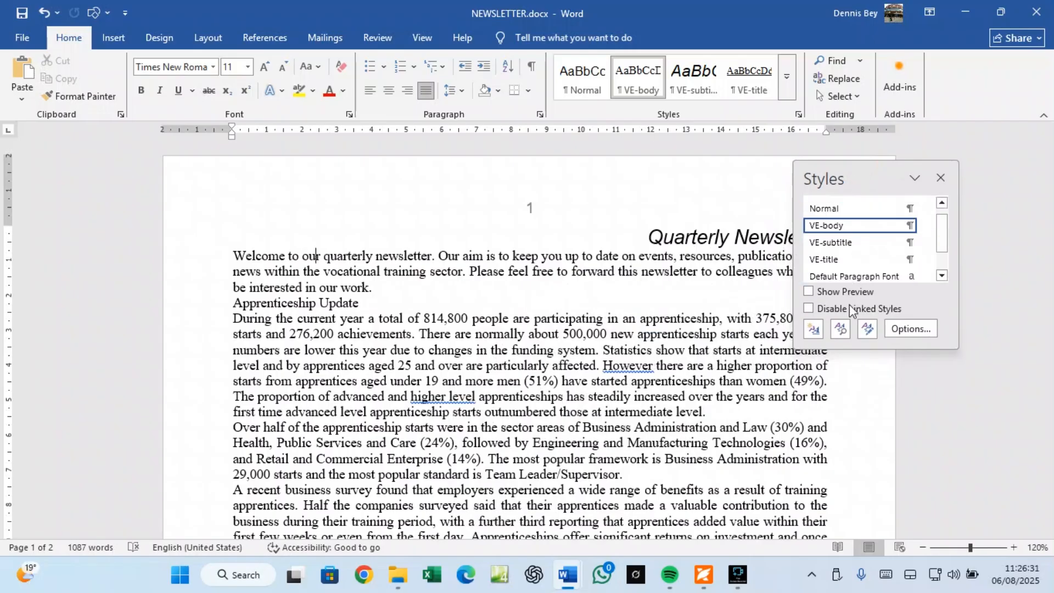
{"action": "left_click_drag", "start_coordinate": [861, 351], "coordinate": [848, 413]}
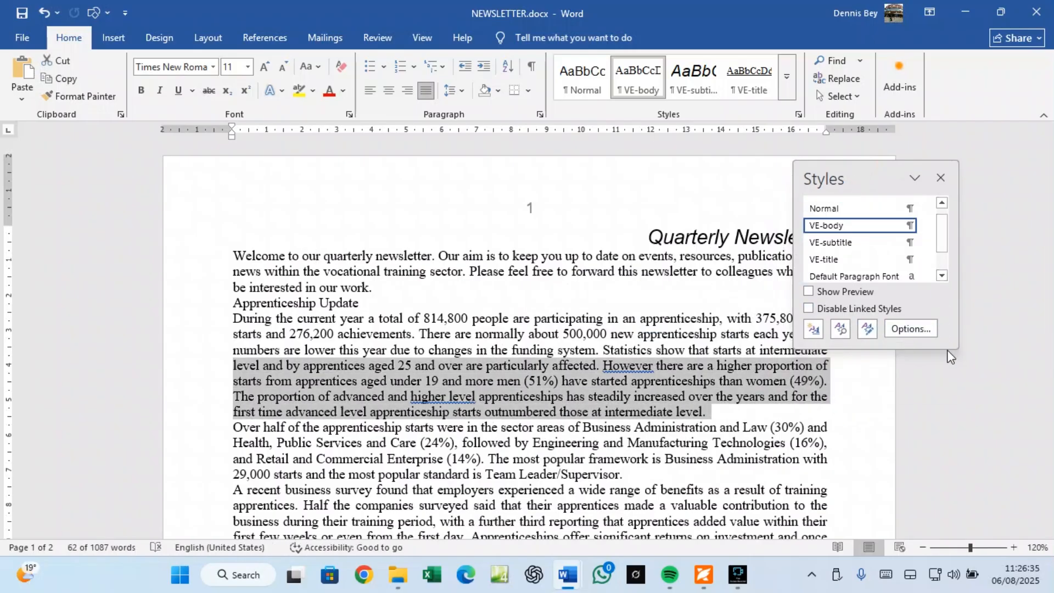
{"action": "left_click_drag", "start_coordinate": [947, 350], "coordinate": [933, 443]}
{"action": "left_click", "coordinate": [650, 403]}
{"action": "left_click_drag", "start_coordinate": [867, 176], "coordinate": [972, 166]}
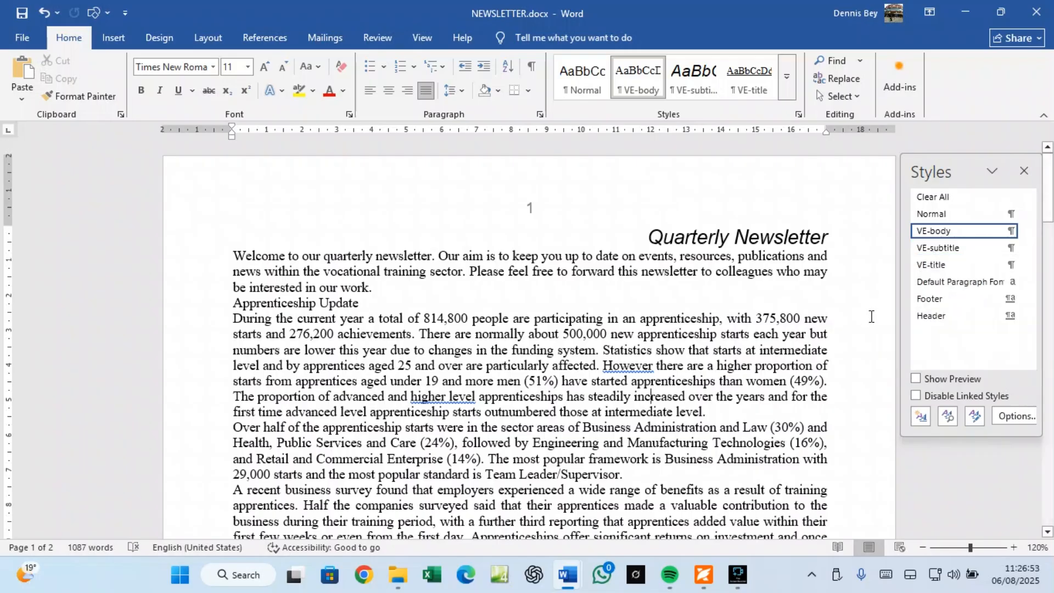
Step: Start a new style and name it VE-subhead
{"action": "left_click", "coordinate": [922, 416]}
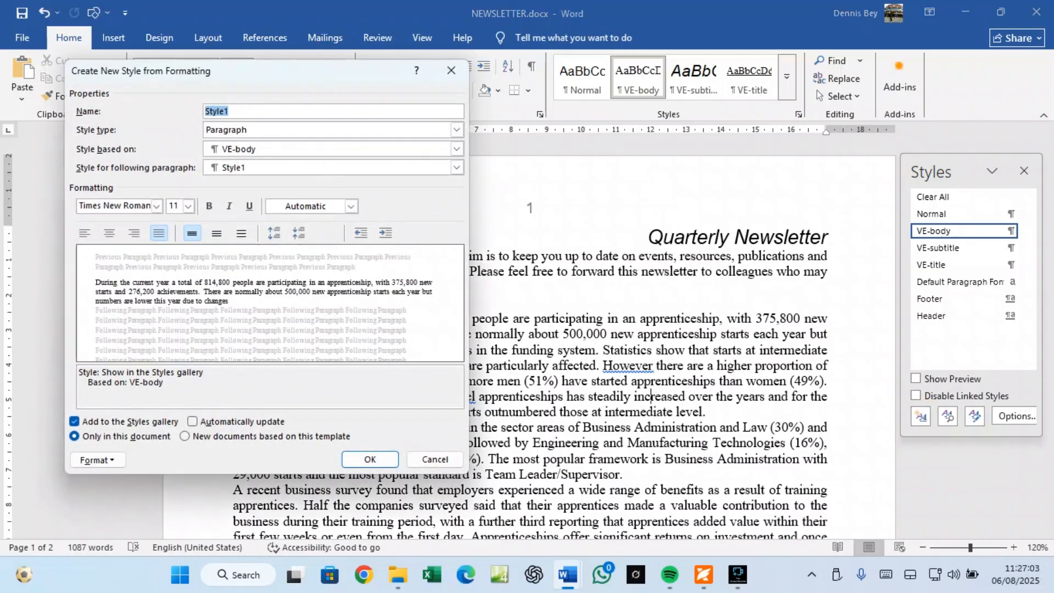
{"action": "key", "text": "BackSpace"}
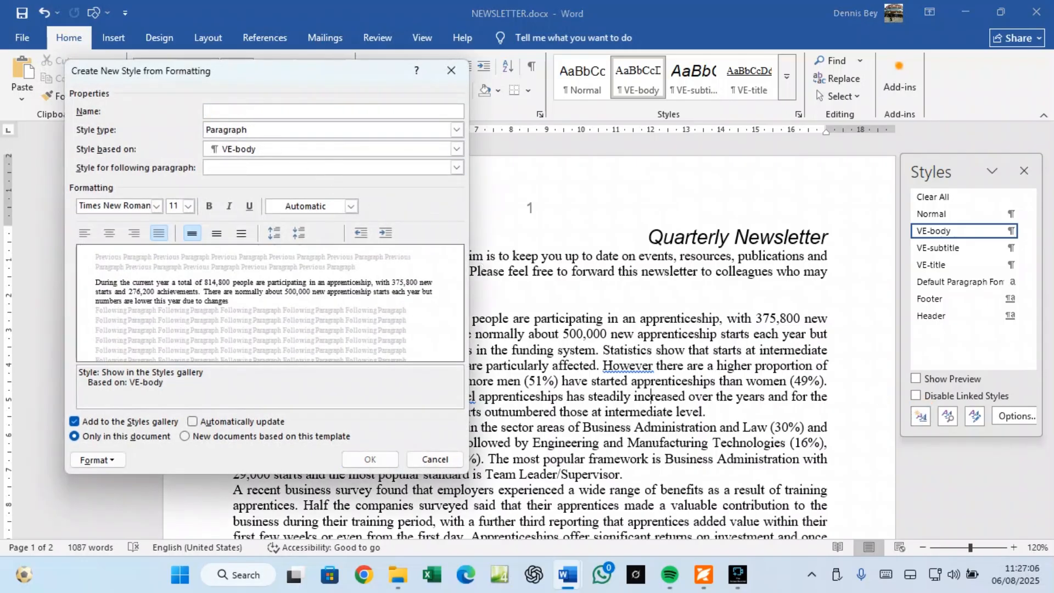
{"action": "type", "text": "VE-subhead"}
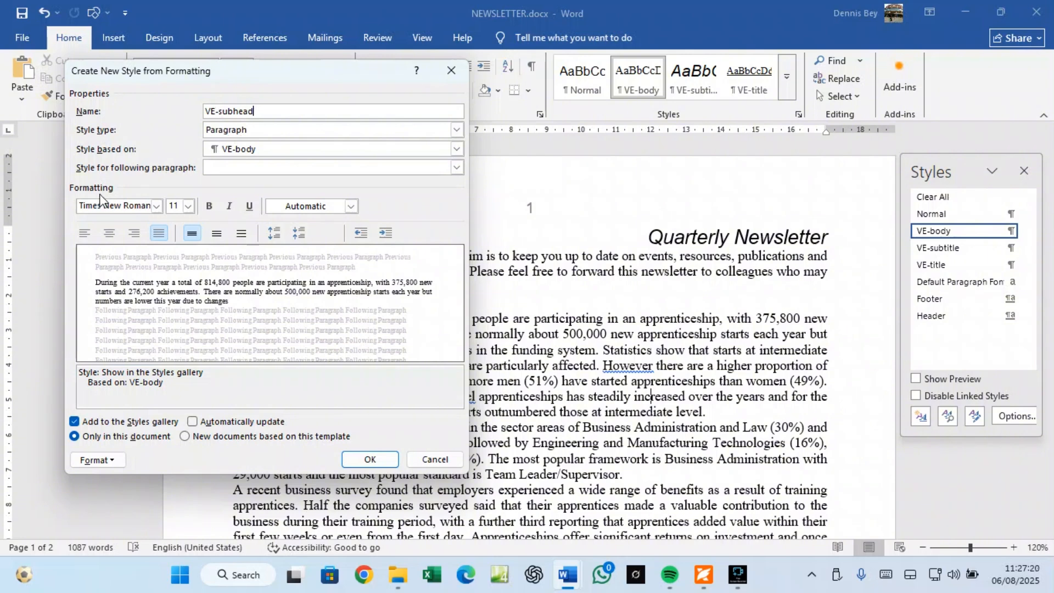
Step: Set VE-subhead to Arial 14 pt, centred, bold and italic
{"action": "left_click", "coordinate": [157, 206]}
{"action": "left_click", "coordinate": [111, 255]}
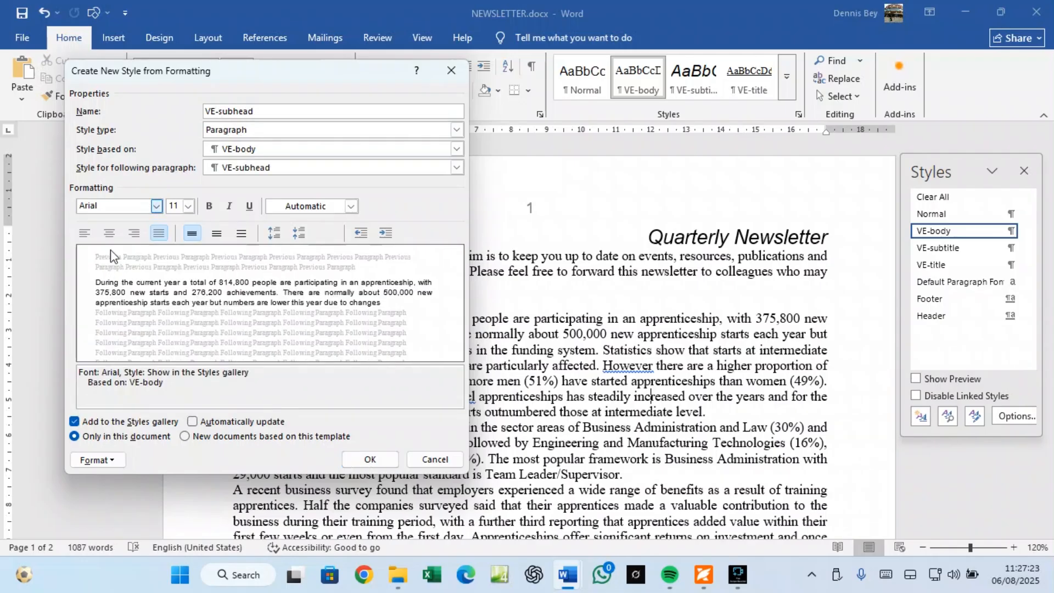
{"action": "left_click", "coordinate": [189, 208]}
{"action": "left_click", "coordinate": [173, 269]}
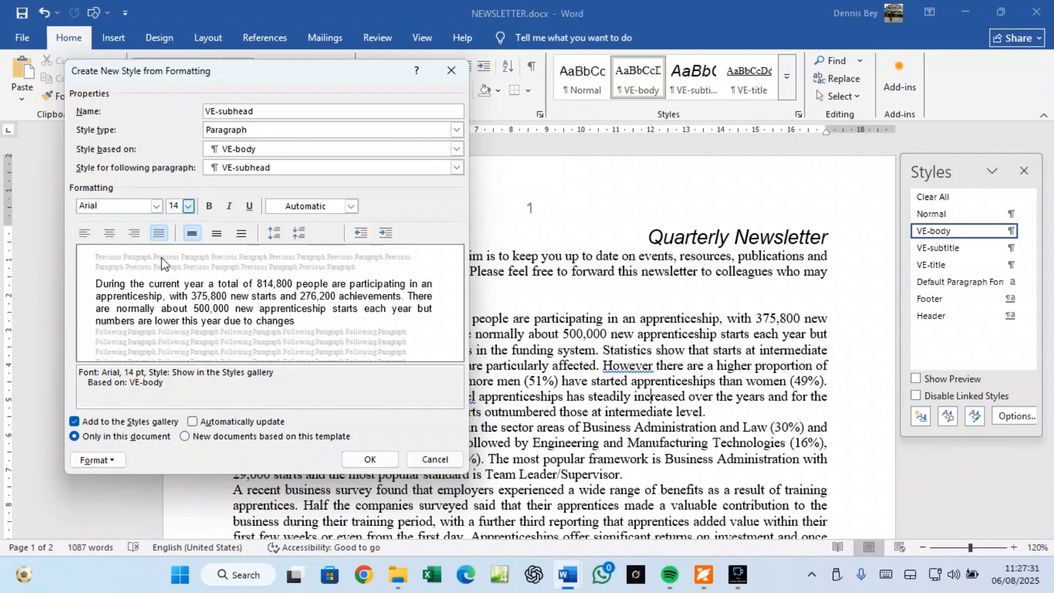
{"action": "left_click", "coordinate": [110, 235]}
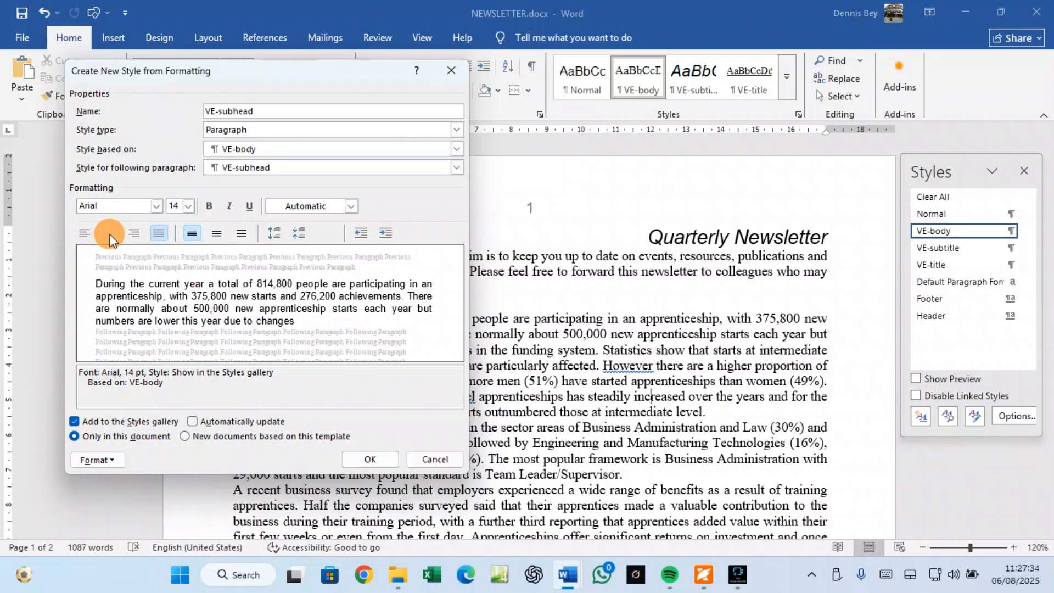
{"action": "left_click", "coordinate": [209, 207]}
{"action": "left_click", "coordinate": [230, 211]}
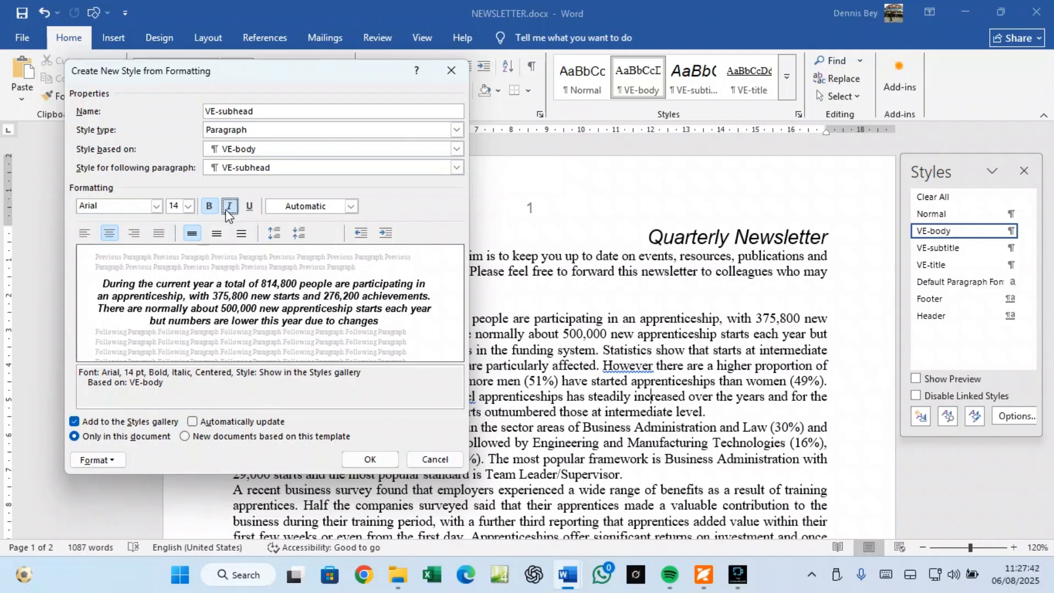
{"action": "left_click", "coordinate": [113, 462]}
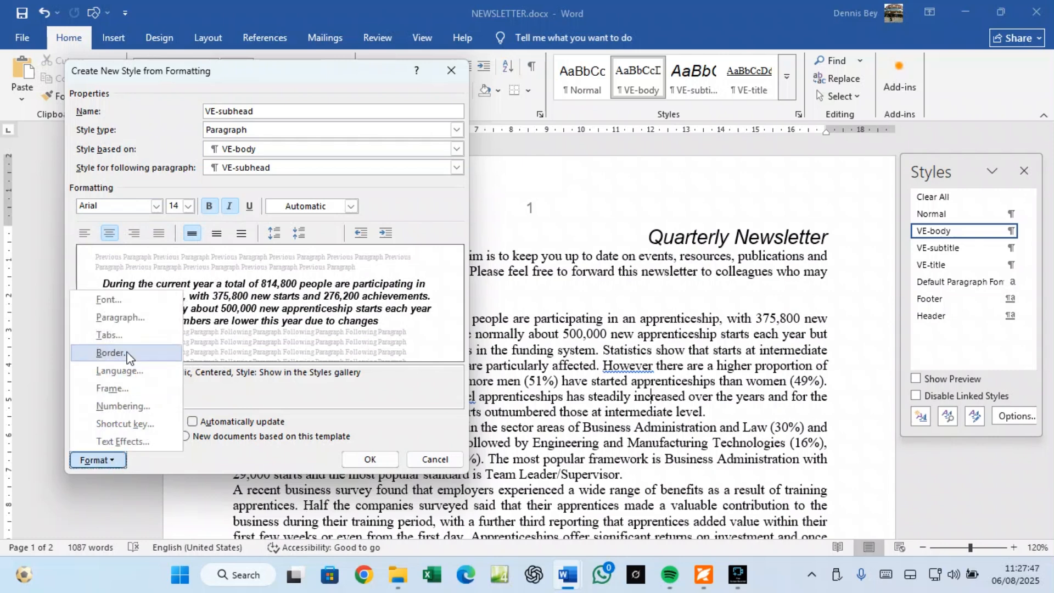
Step: Set the VE-subhead paragraph spacing after to 6 pt
{"action": "left_click", "coordinate": [125, 326]}
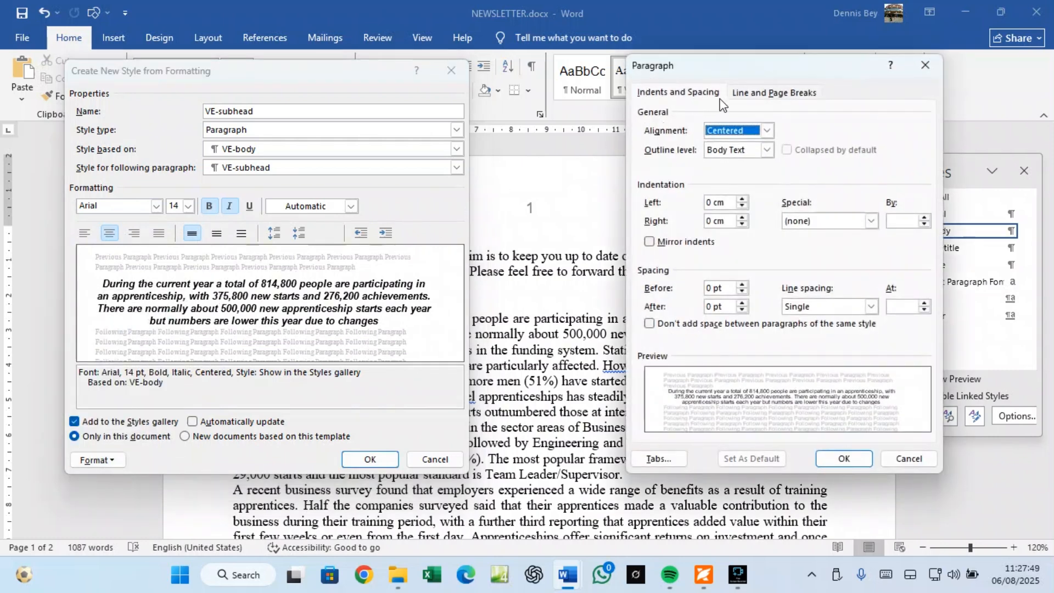
{"action": "left_click_drag", "start_coordinate": [722, 72], "coordinate": [567, 79]}
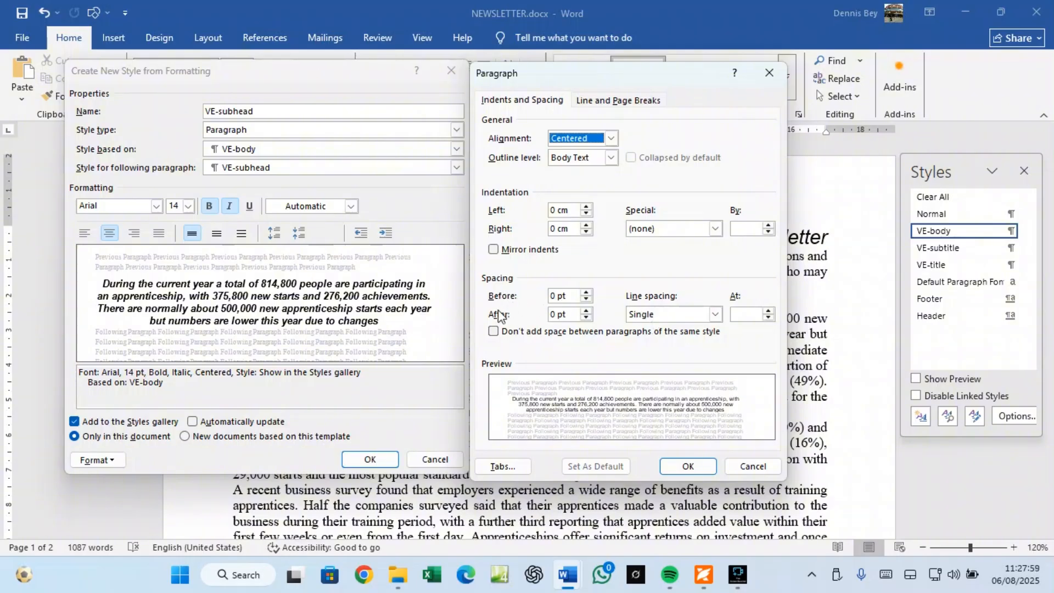
{"action": "left_click", "coordinate": [586, 311]}
Step: Check the values against the exam PDF, then return to the style settings
{"action": "left_click", "coordinate": [703, 575]}
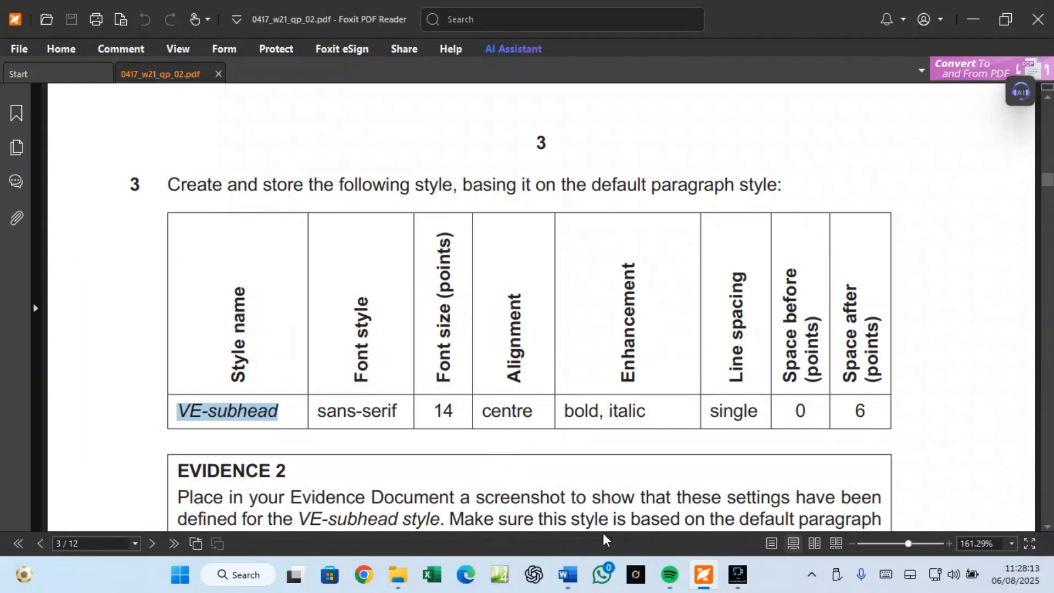
{"action": "mouse_move", "coordinate": [702, 580]}
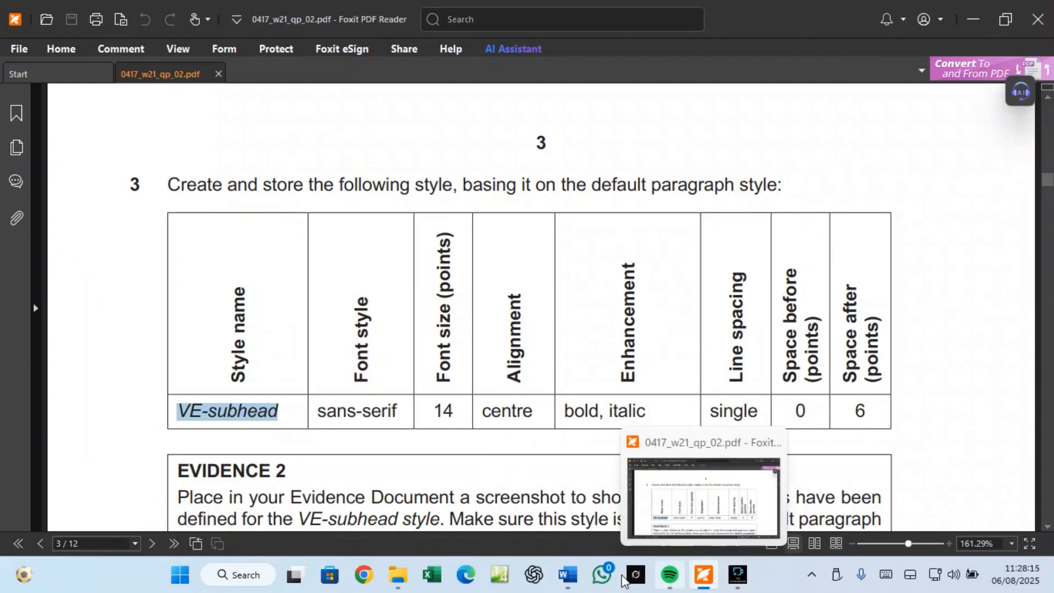
{"action": "mouse_move", "coordinate": [568, 575]}
{"action": "left_click", "coordinate": [648, 521]}
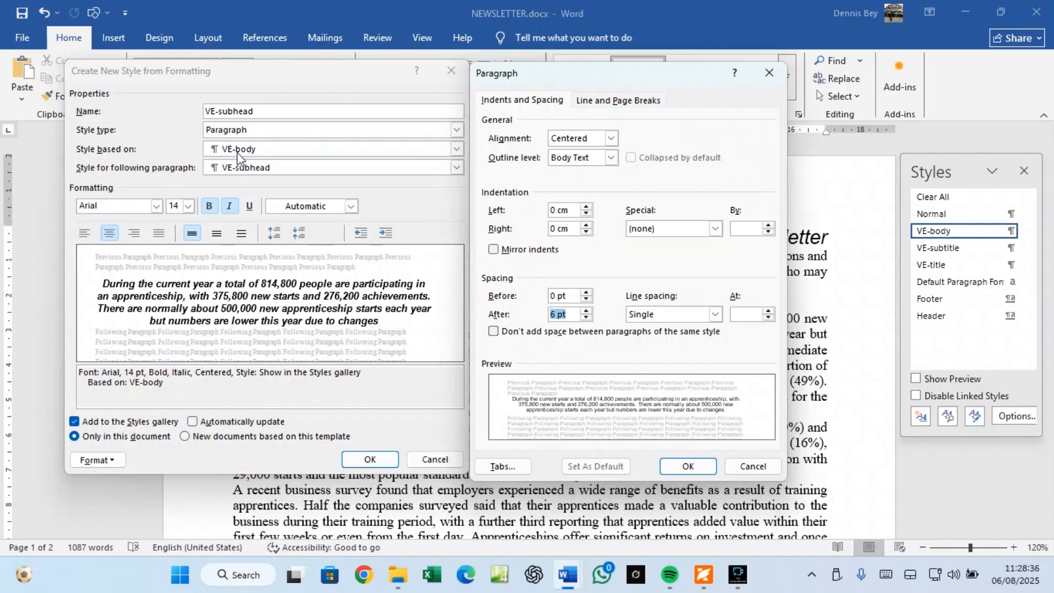
Step: Scroll the exam PDF to show the full EVIDENCE 2 instructions
{"action": "left_click", "coordinate": [703, 575]}
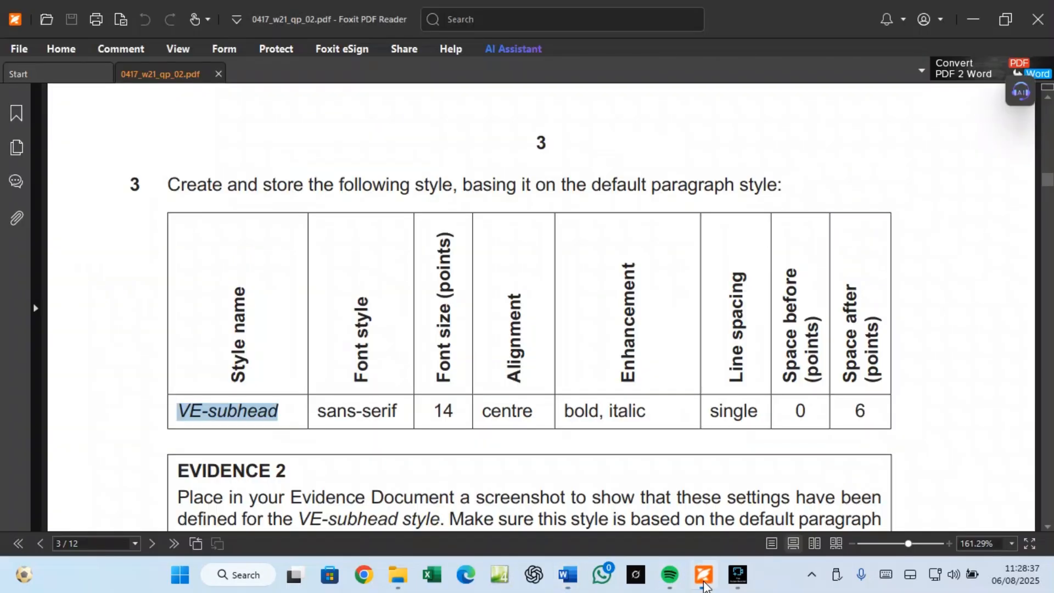
{"action": "scroll", "coordinate": [367, 458], "scroll_direction": "down", "scroll_amount": 3}
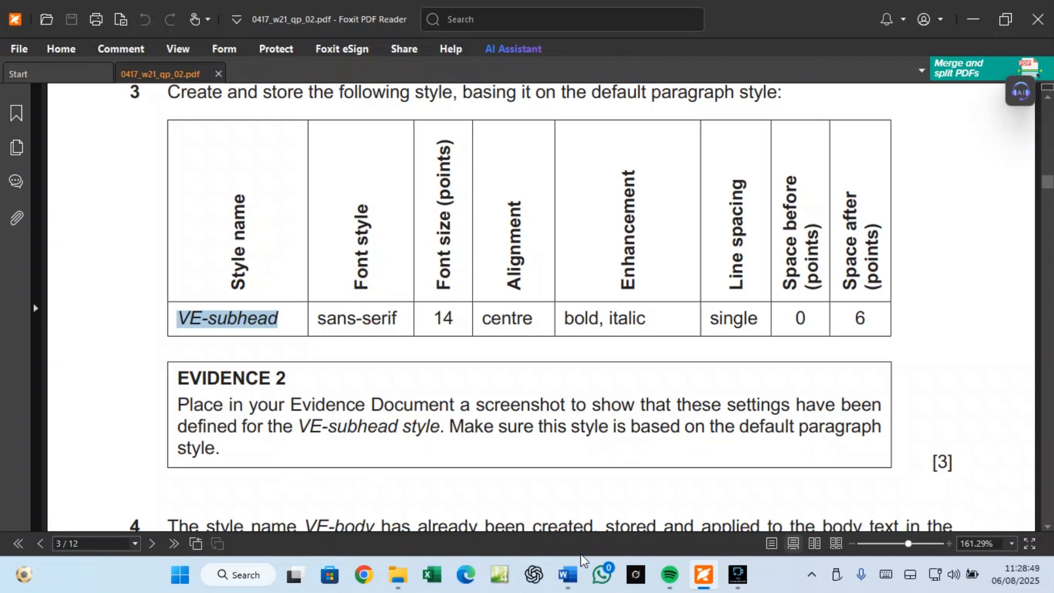
Step: Snip a screenshot of the Paragraph and Create New Style dialogs showing the VE-subhead settings
{"action": "mouse_move", "coordinate": [568, 575]}
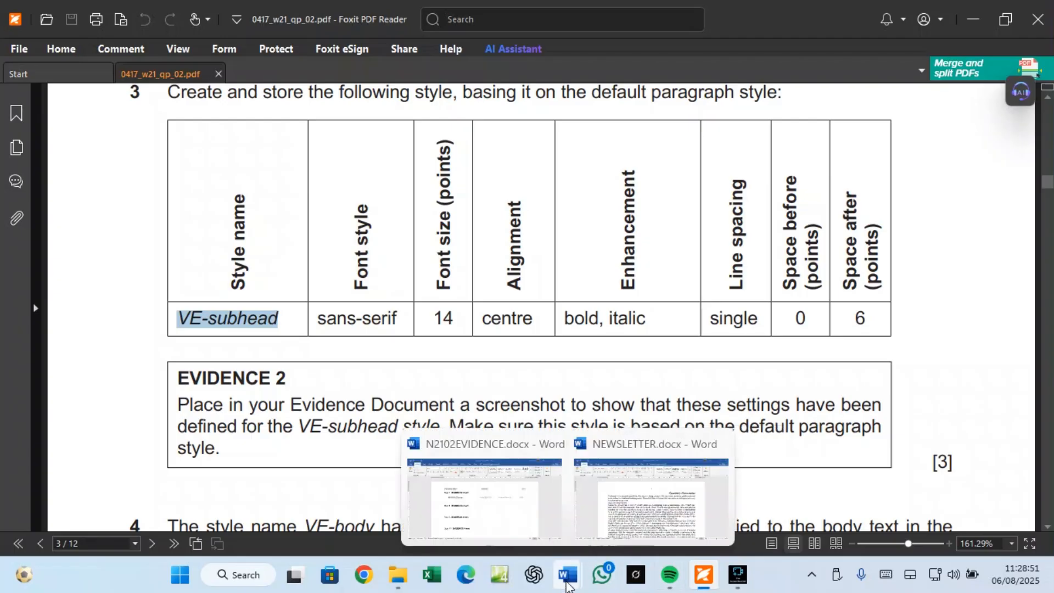
{"action": "left_click", "coordinate": [640, 527]}
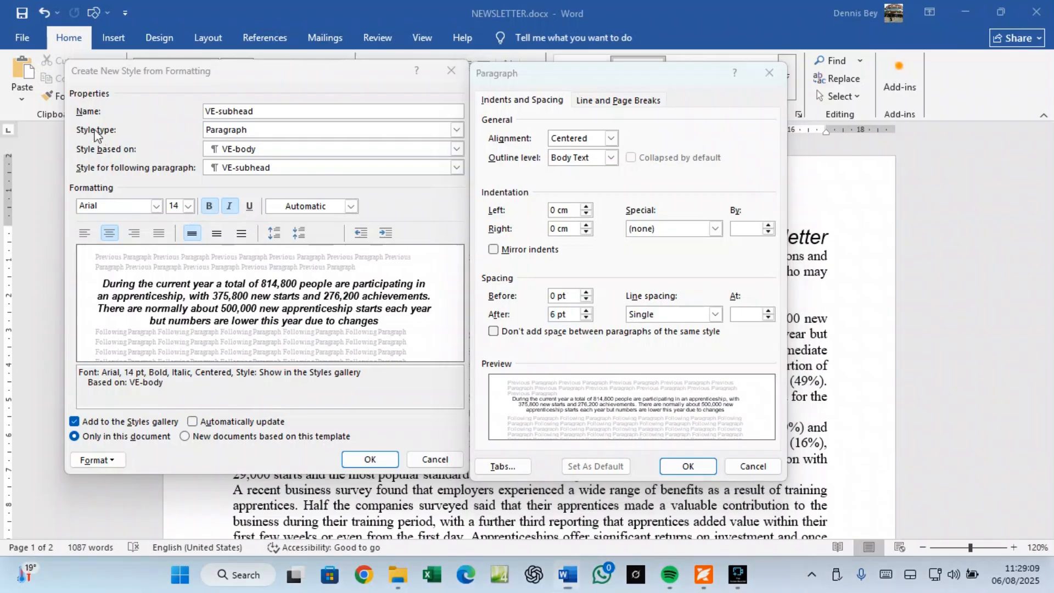
{"action": "key", "text": "super+shift+s"}
{"action": "left_click_drag", "start_coordinate": [67, 59], "coordinate": [787, 478]}
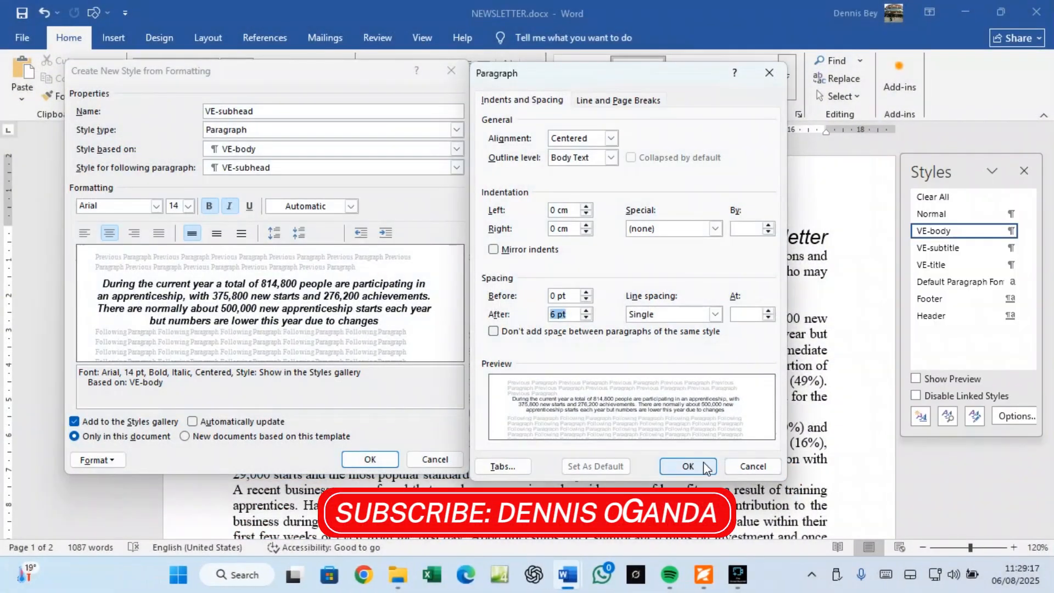
Step: Confirm both dialogs to create the VE-subhead style
{"action": "left_click", "coordinate": [690, 467]}
{"action": "left_click", "coordinate": [354, 456]}
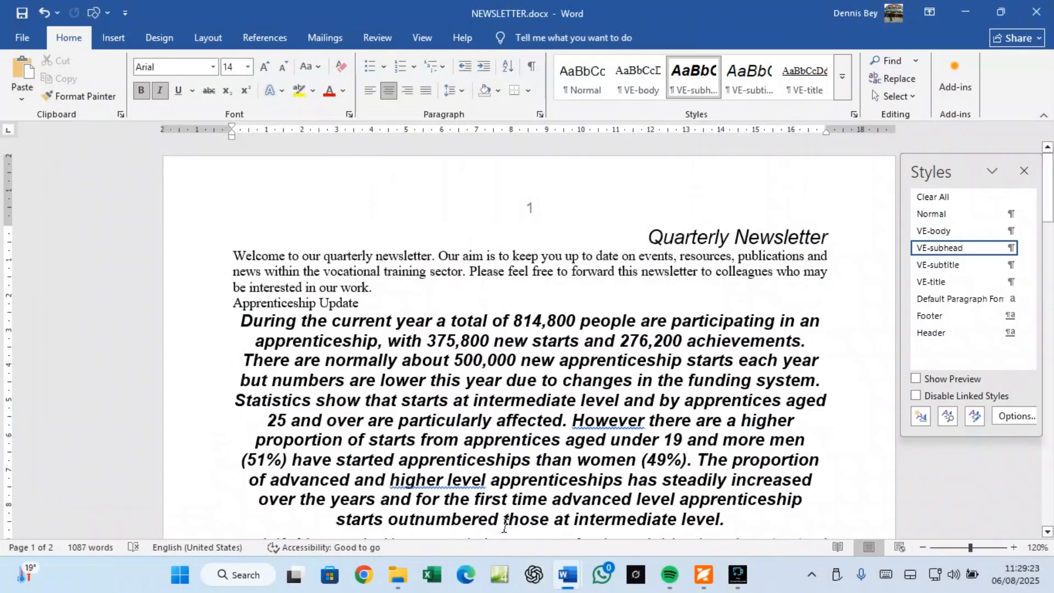
{"action": "mouse_move", "coordinate": [568, 575]}
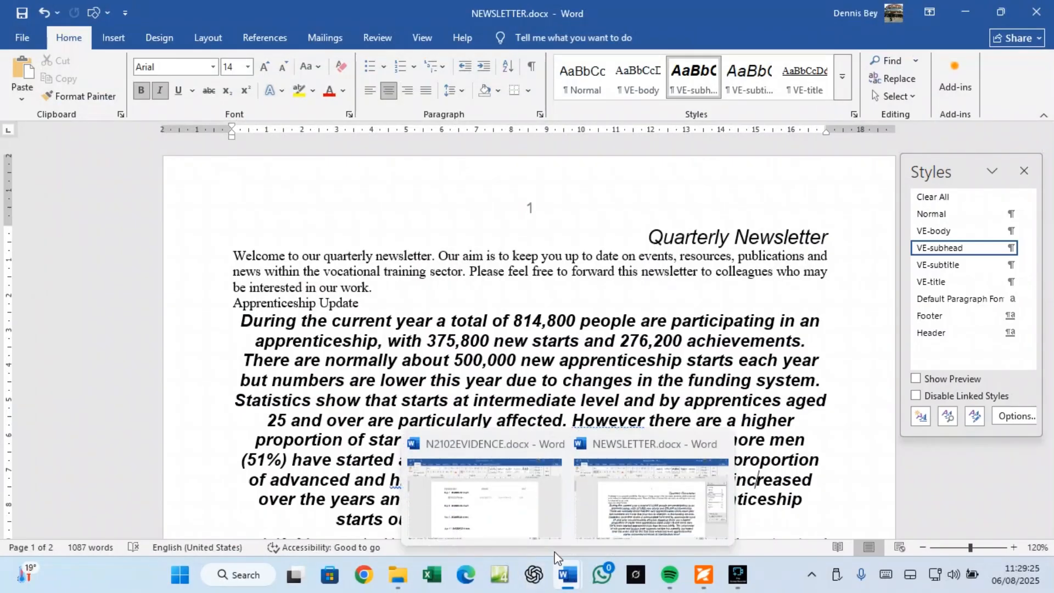
{"action": "left_click", "coordinate": [522, 531]}
Step: Place the cursor on the empty line under Step 3 – EVIDENCE 2 in N2102EVIDENCE.docx
{"action": "left_click", "coordinate": [308, 362]}
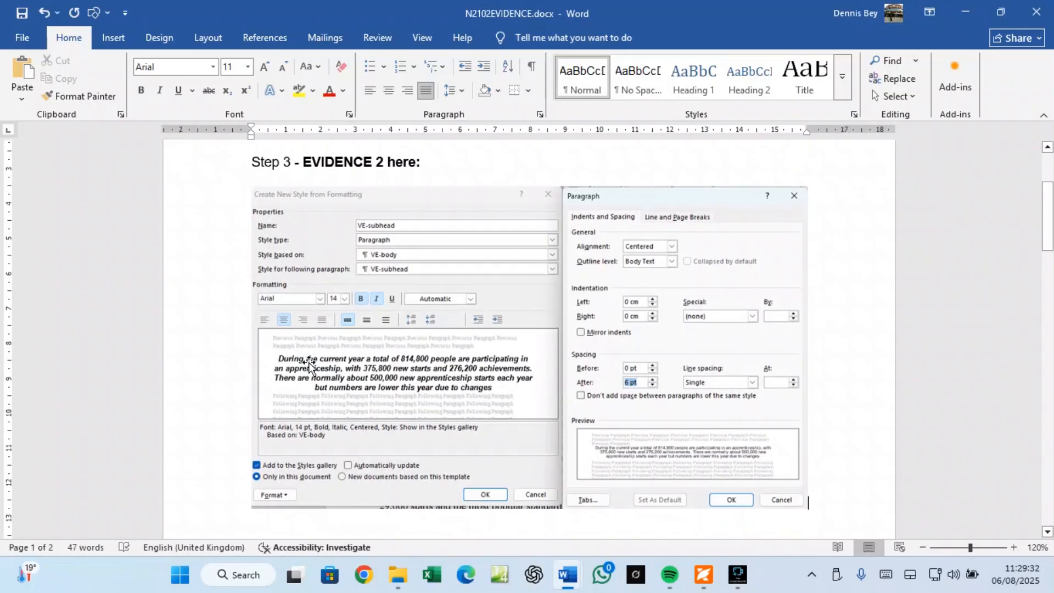
{"action": "mouse_move", "coordinate": [656, 576]}
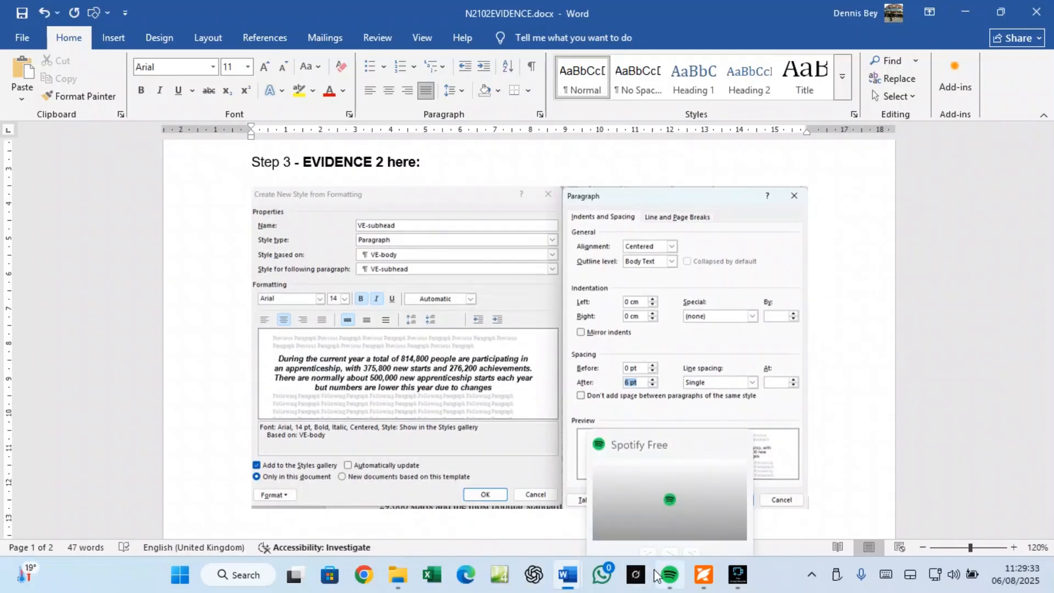
{"action": "scroll", "coordinate": [384, 431], "scroll_direction": "down", "scroll_amount": 3}
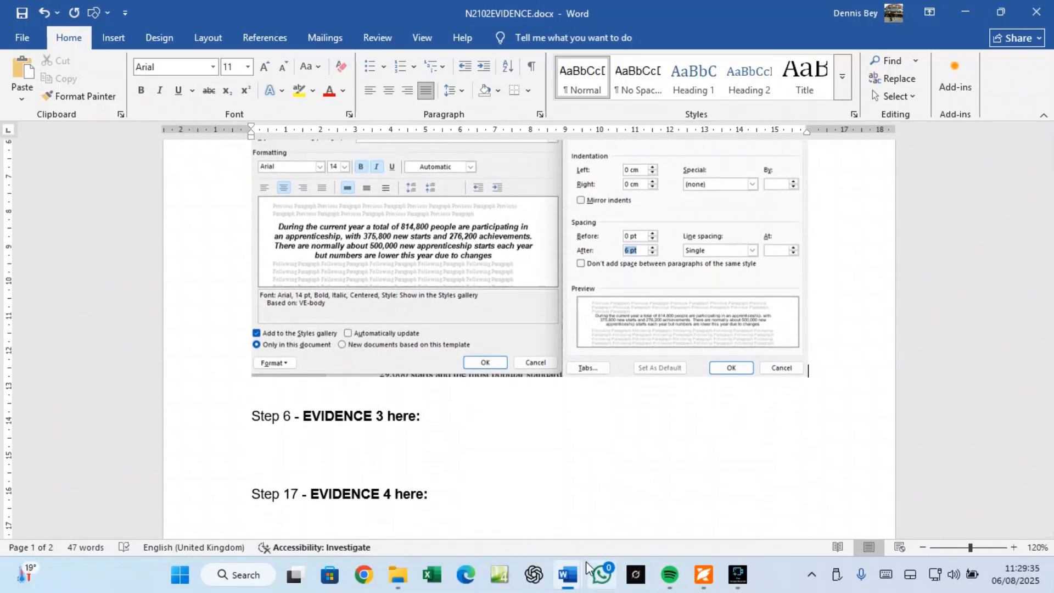
Step: In NEWSLETTER.docx, Format Paint the welcome paragraph's VE-body formatting onto the 'During the current year…' paragraph
{"action": "mouse_move", "coordinate": [568, 573]}
{"action": "left_click", "coordinate": [625, 521]}
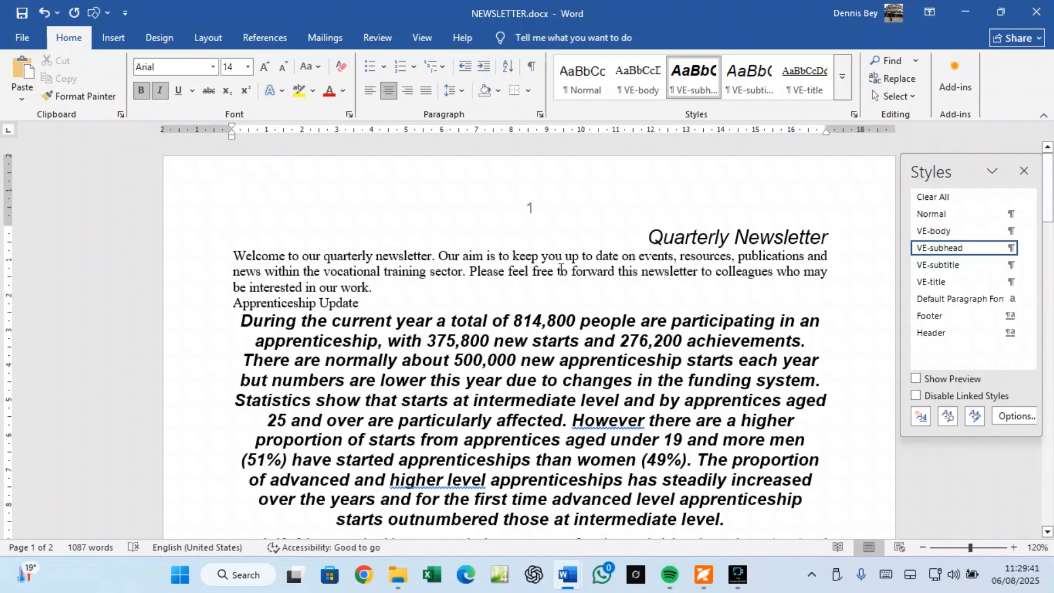
{"action": "left_click", "coordinate": [648, 235]}
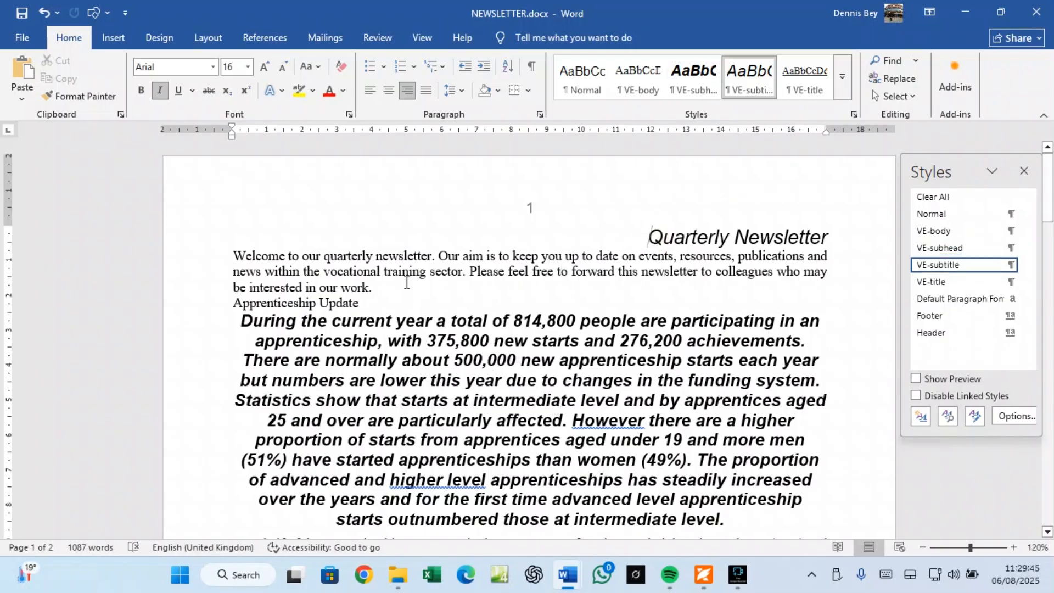
{"action": "triple_click", "coordinate": [235, 257]}
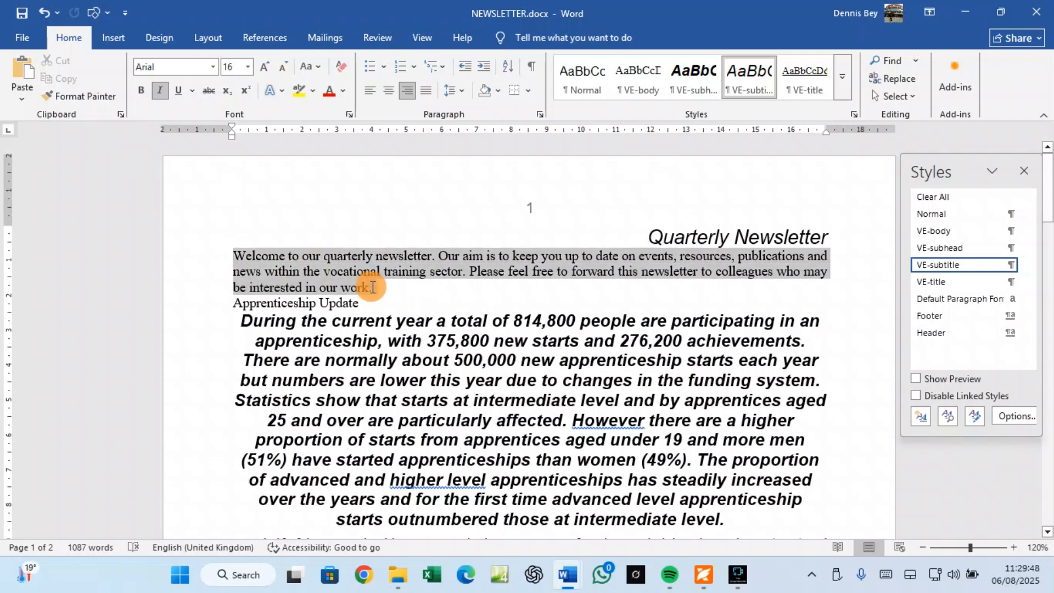
{"action": "left_click", "coordinate": [91, 94]}
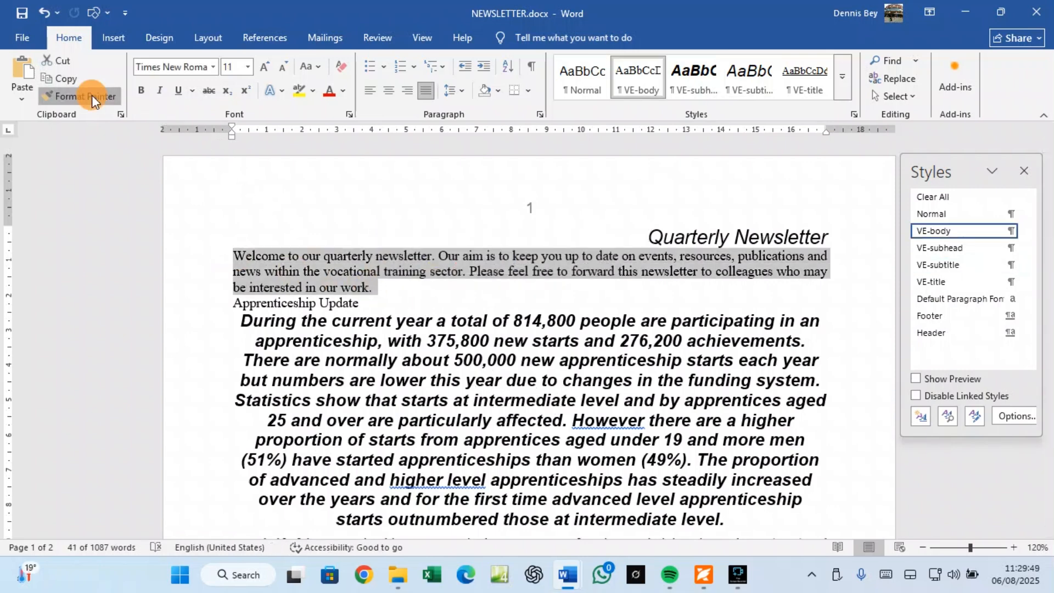
{"action": "mouse_move", "coordinate": [242, 325]}
{"action": "left_mouse_down"}
{"action": "mouse_move", "coordinate": [557, 579]}
{"action": "mouse_move", "coordinate": [725, 513]}
{"action": "mouse_move", "coordinate": [742, 437]}
{"action": "left_mouse_up"}
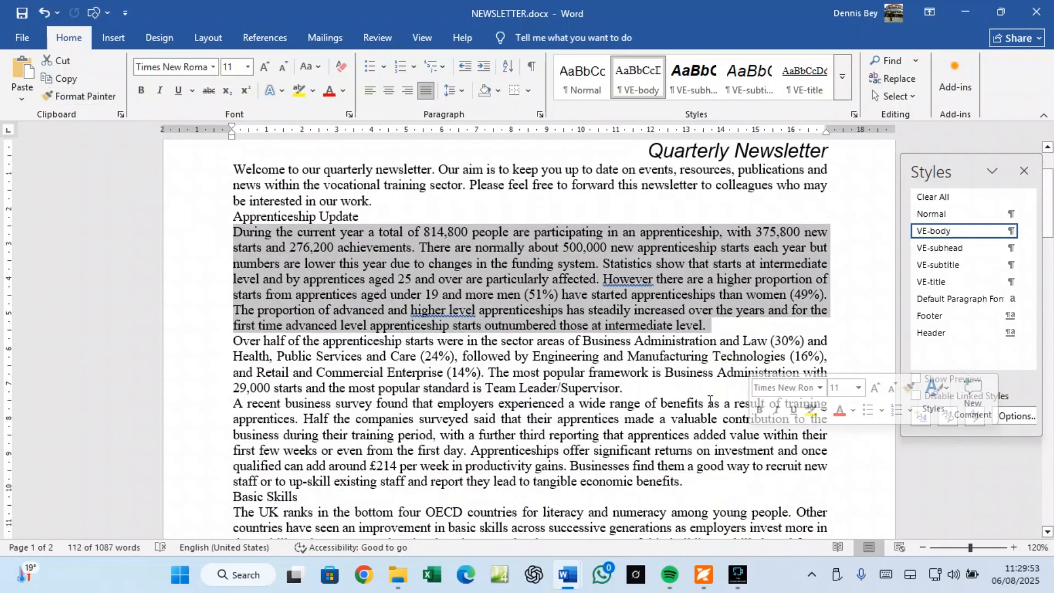
{"action": "scroll", "coordinate": [500, 319], "scroll_direction": "up", "scroll_amount": 3}
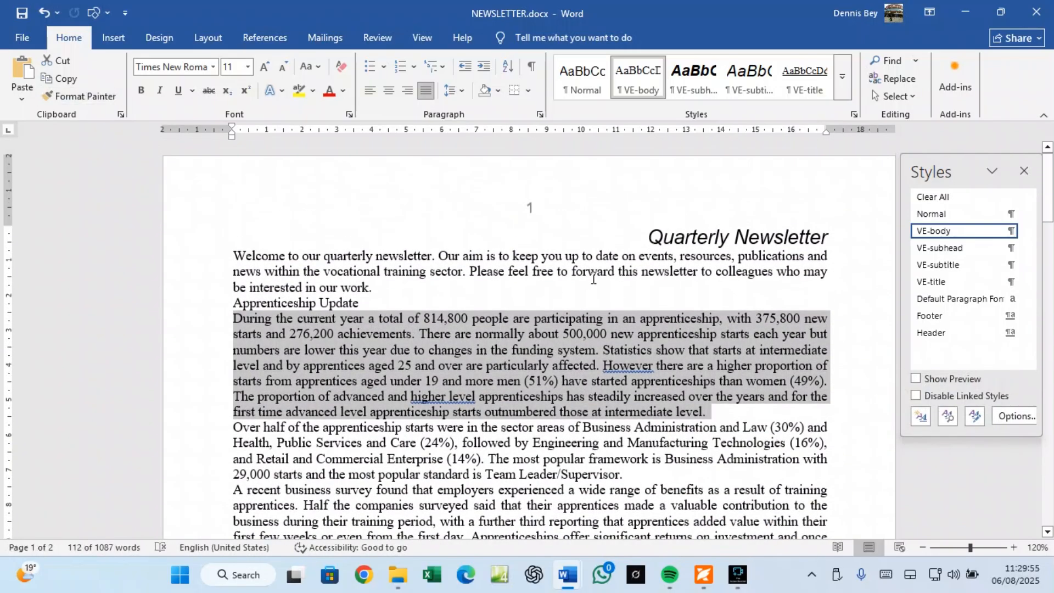
{"action": "left_click", "coordinate": [649, 237]}
{"action": "left_click", "coordinate": [657, 256]}
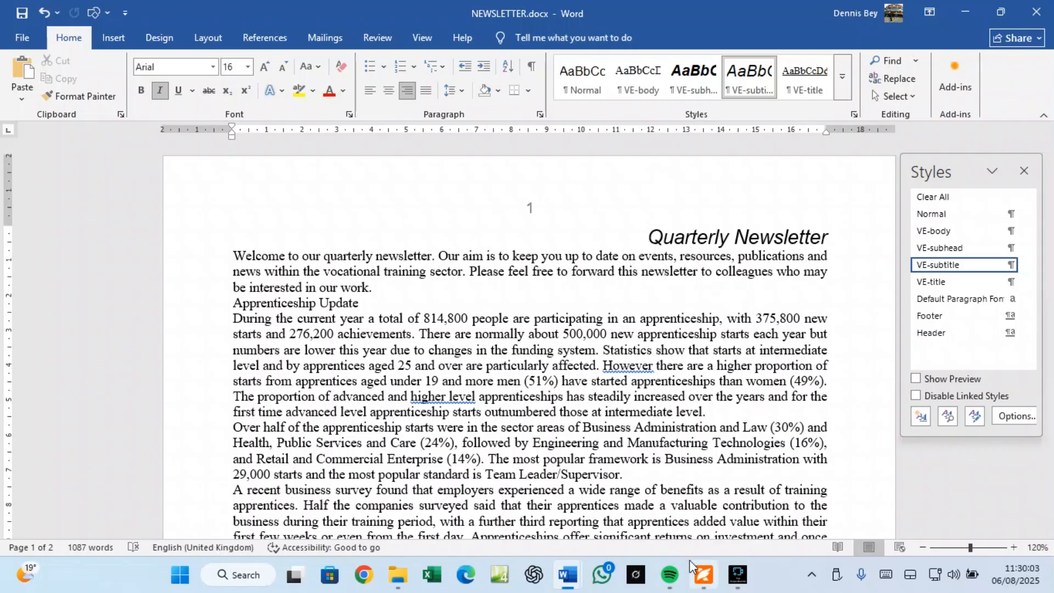
{"action": "left_click", "coordinate": [703, 575]}
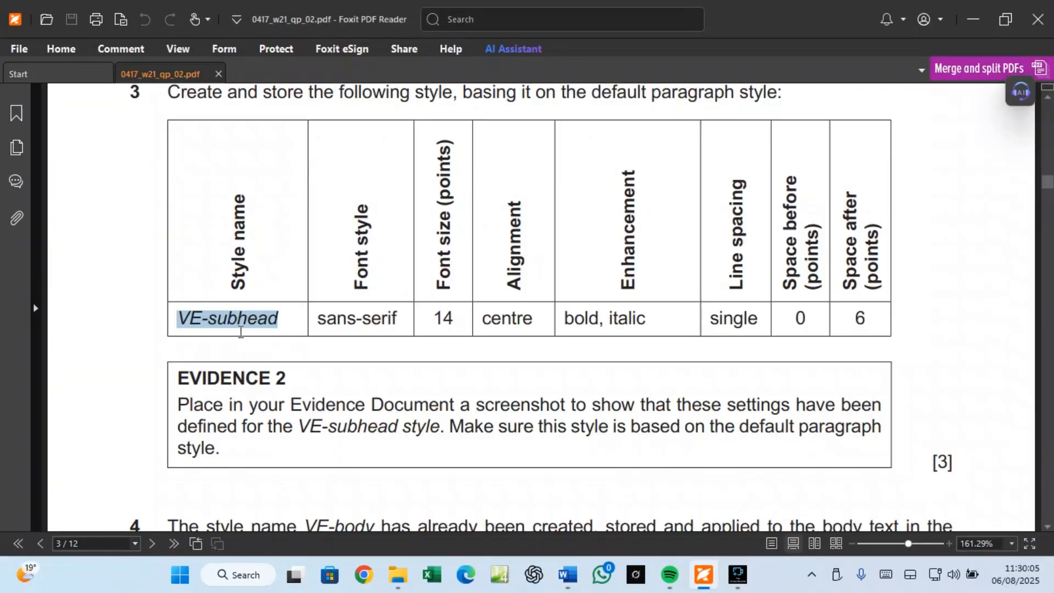
{"action": "mouse_move", "coordinate": [667, 583]}
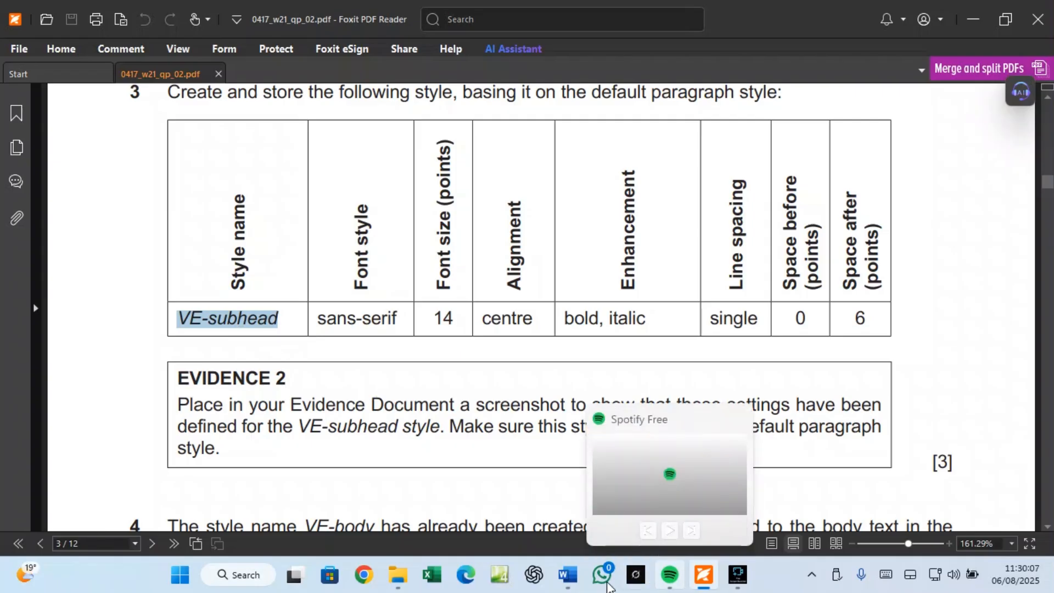
{"action": "mouse_move", "coordinate": [568, 577]}
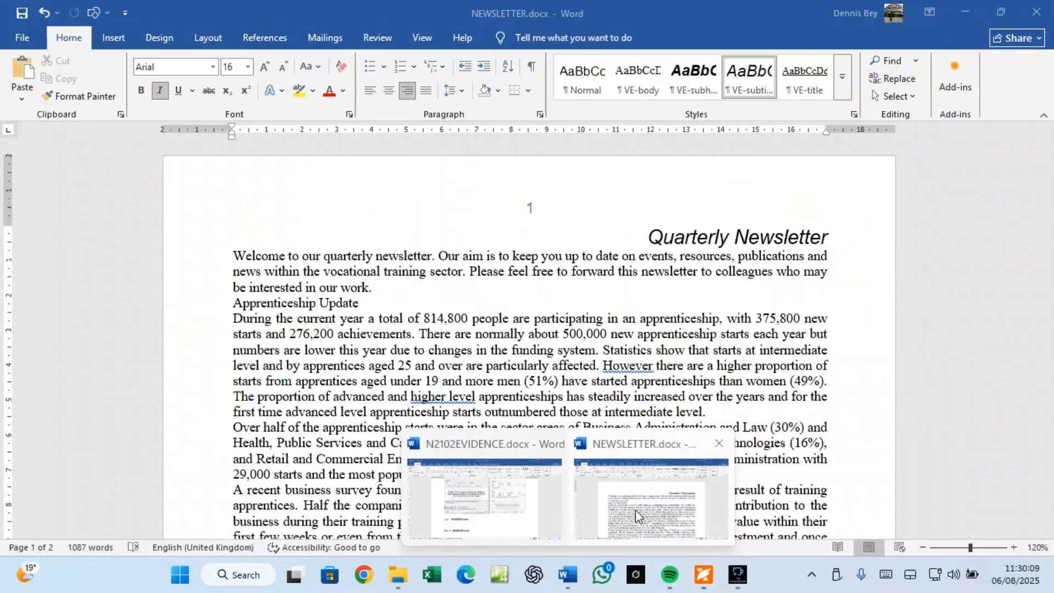
{"action": "left_click", "coordinate": [635, 510]}
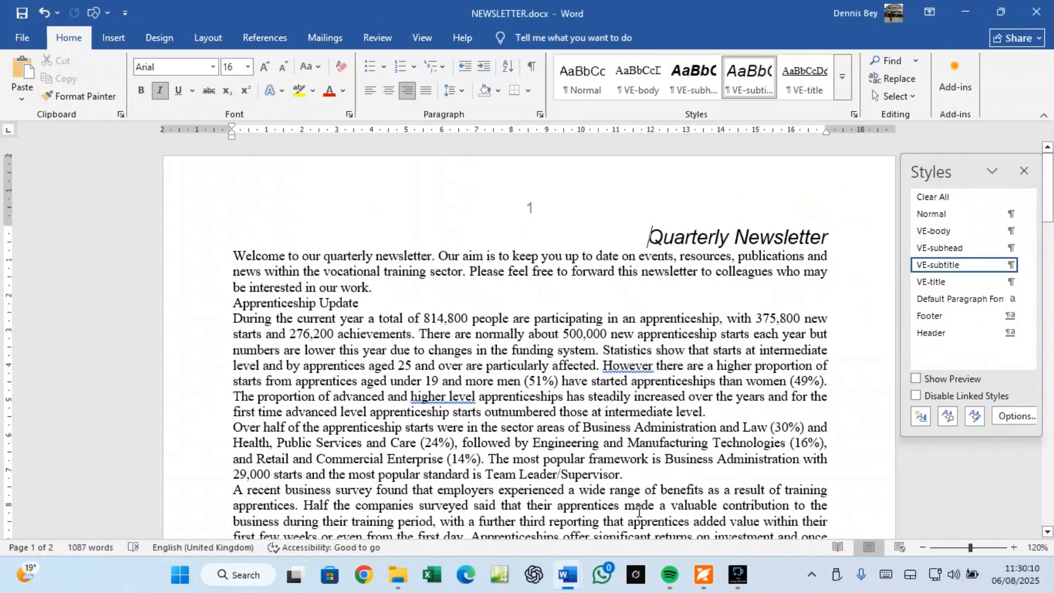
{"action": "right_click", "coordinate": [940, 247]}
Step: Review the VE-subhead style and its paragraph settings without changes, then return to N2102EVIDENCE.docx
{"action": "left_click", "coordinate": [882, 286]}
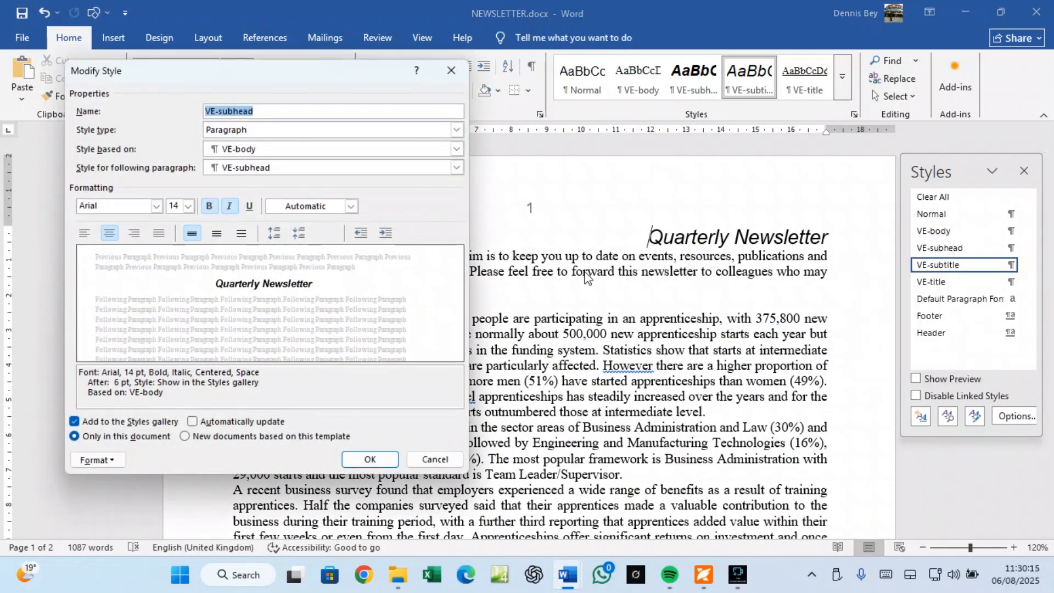
{"action": "left_click", "coordinate": [230, 210]}
{"action": "left_click", "coordinate": [109, 460]}
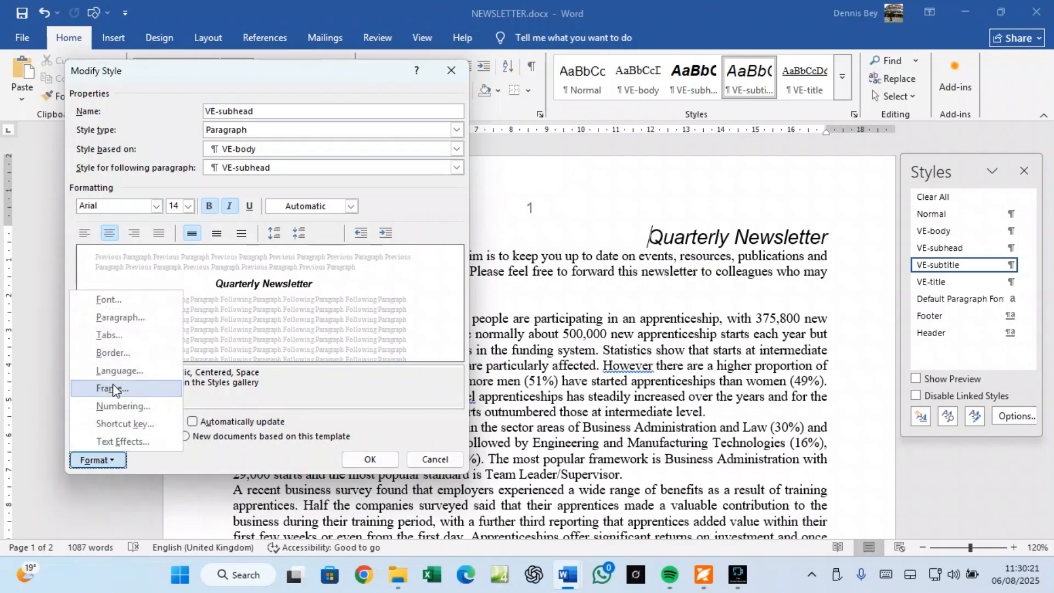
{"action": "left_click", "coordinate": [118, 317]}
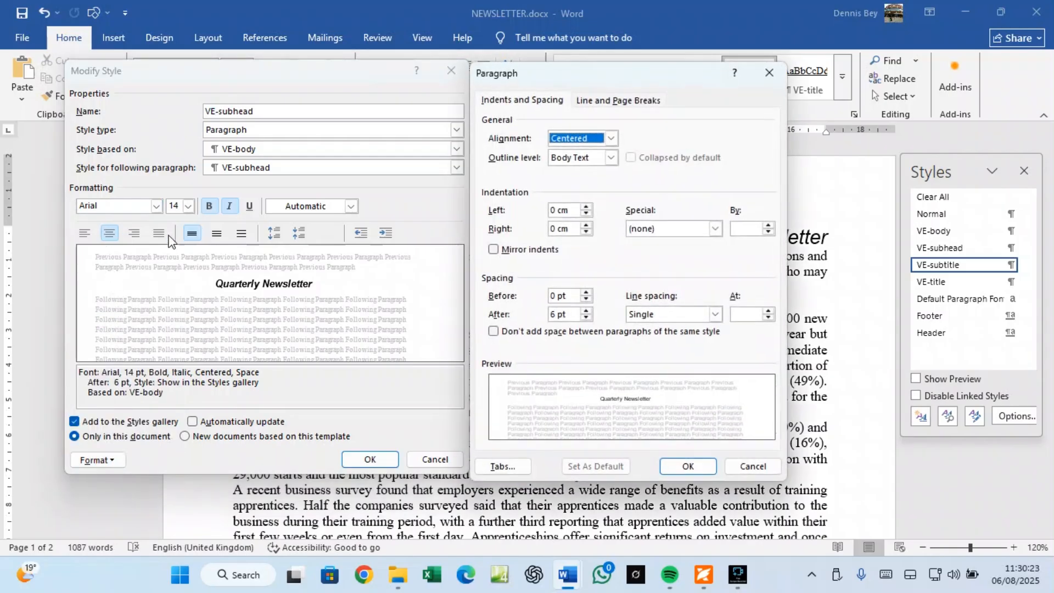
{"action": "left_click", "coordinate": [688, 466]}
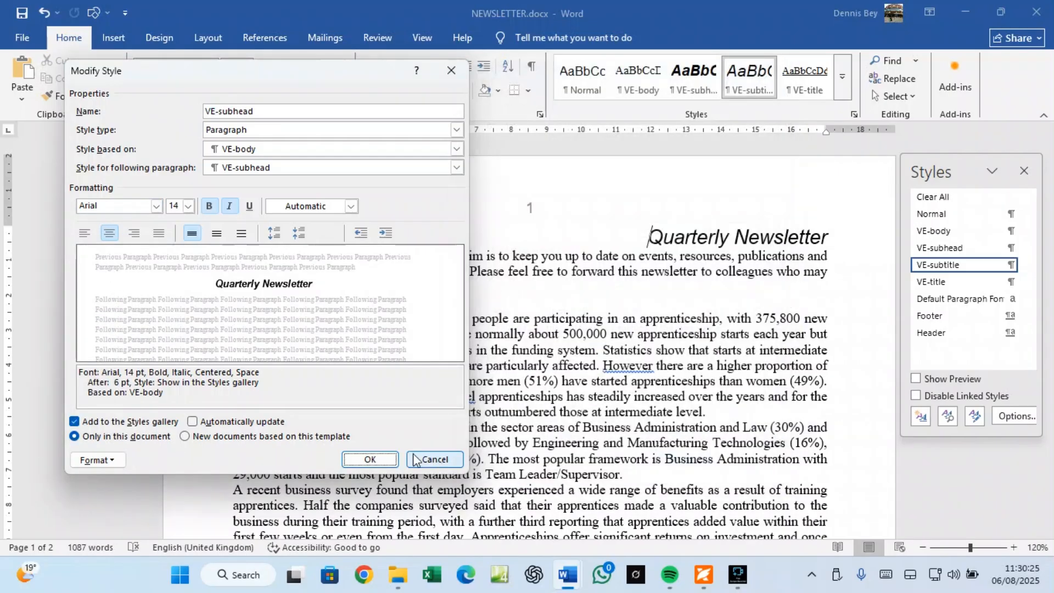
{"action": "left_click", "coordinate": [415, 459]}
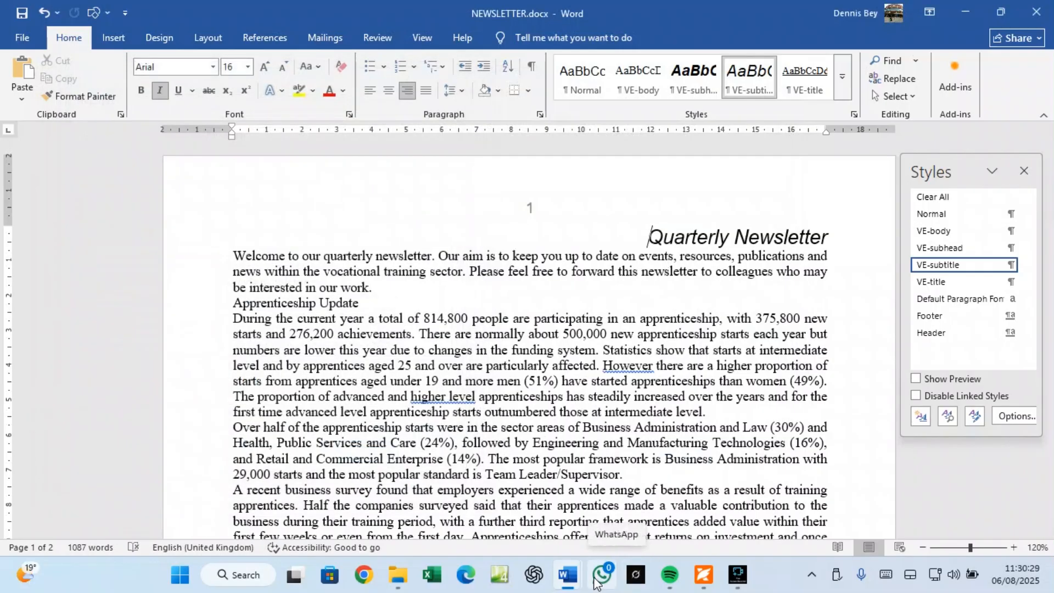
{"action": "mouse_move", "coordinate": [569, 577]}
{"action": "left_click", "coordinate": [522, 528]}
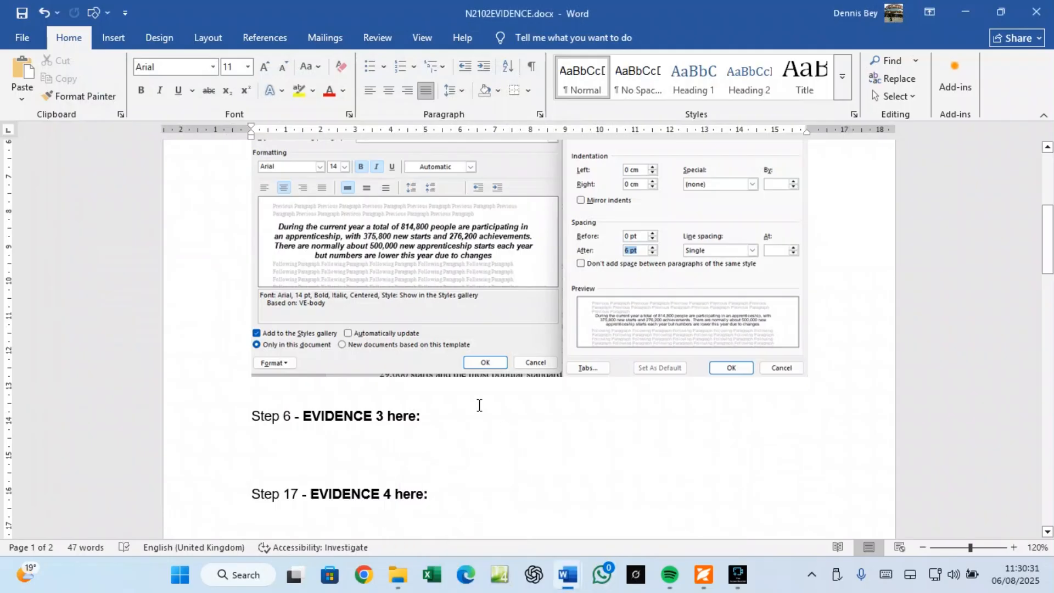
Step: Scroll the exam PDF to task 4's VE-body spec: serif, 11 pt, justified, 1.5 spacing, 6 pt after
{"action": "left_click", "coordinate": [703, 575]}
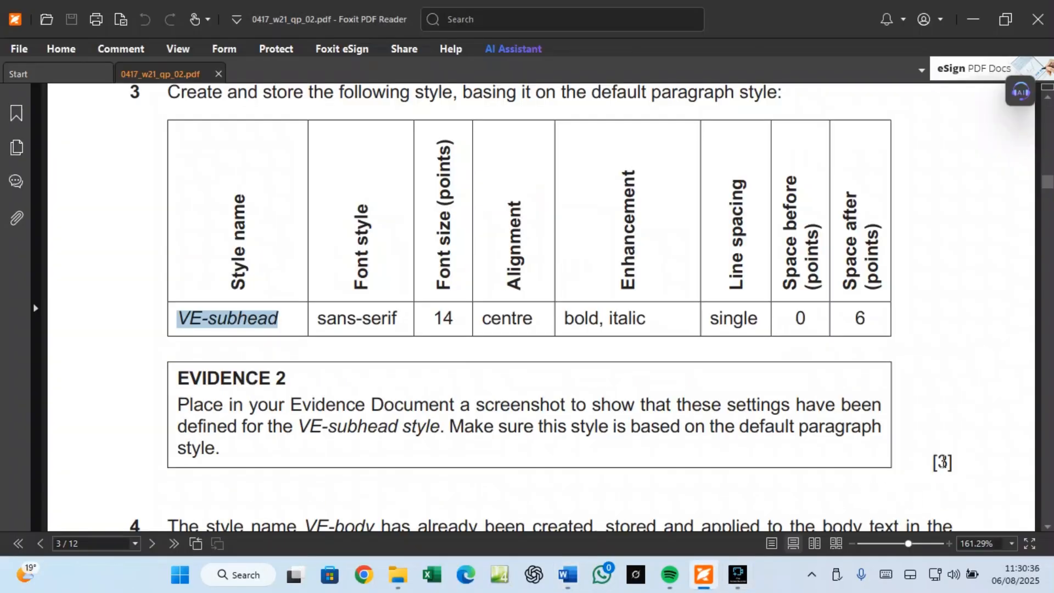
{"action": "scroll", "coordinate": [942, 462], "scroll_direction": "down", "scroll_amount": 5}
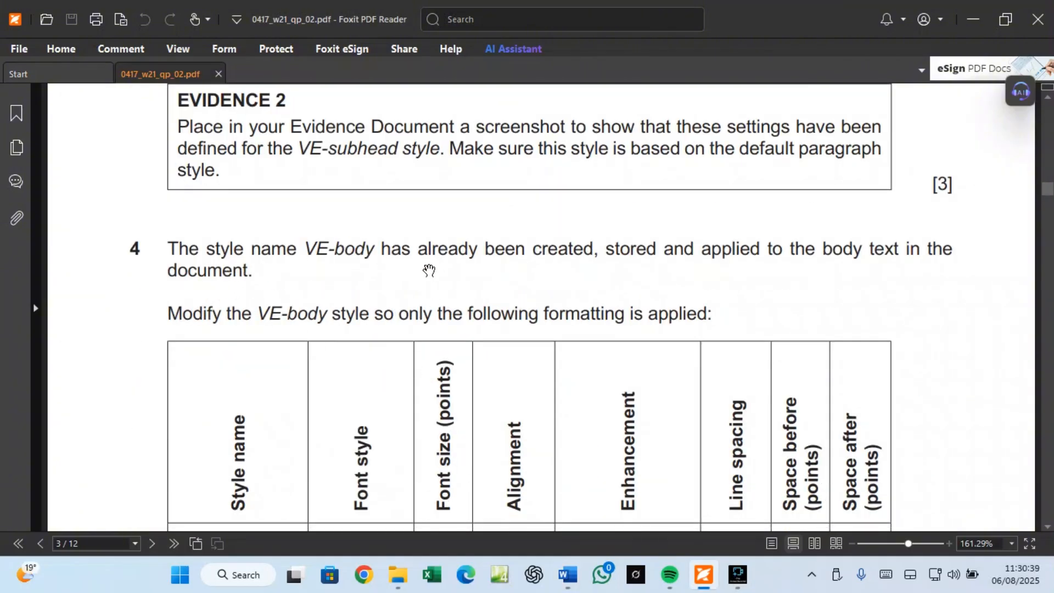
{"action": "scroll", "coordinate": [575, 261], "scroll_direction": "down", "scroll_amount": 3}
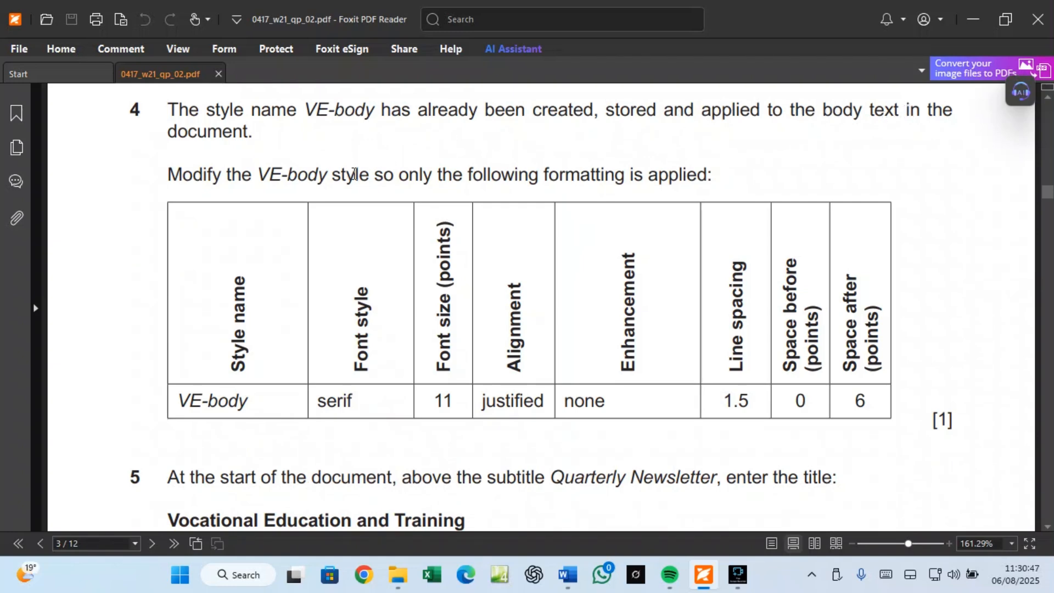
{"action": "mouse_move", "coordinate": [568, 575]}
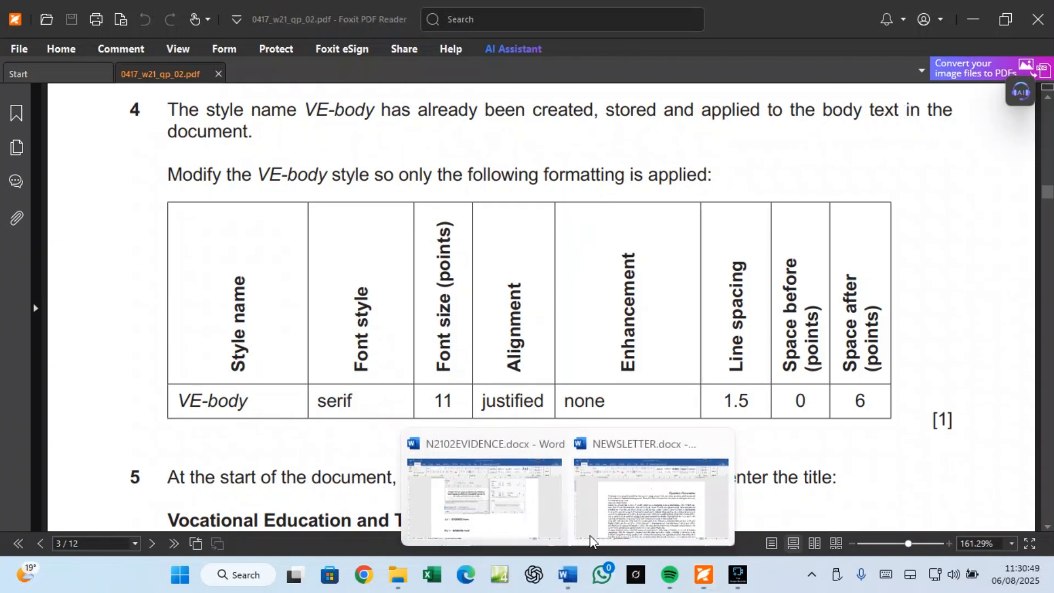
{"action": "left_click", "coordinate": [599, 513]}
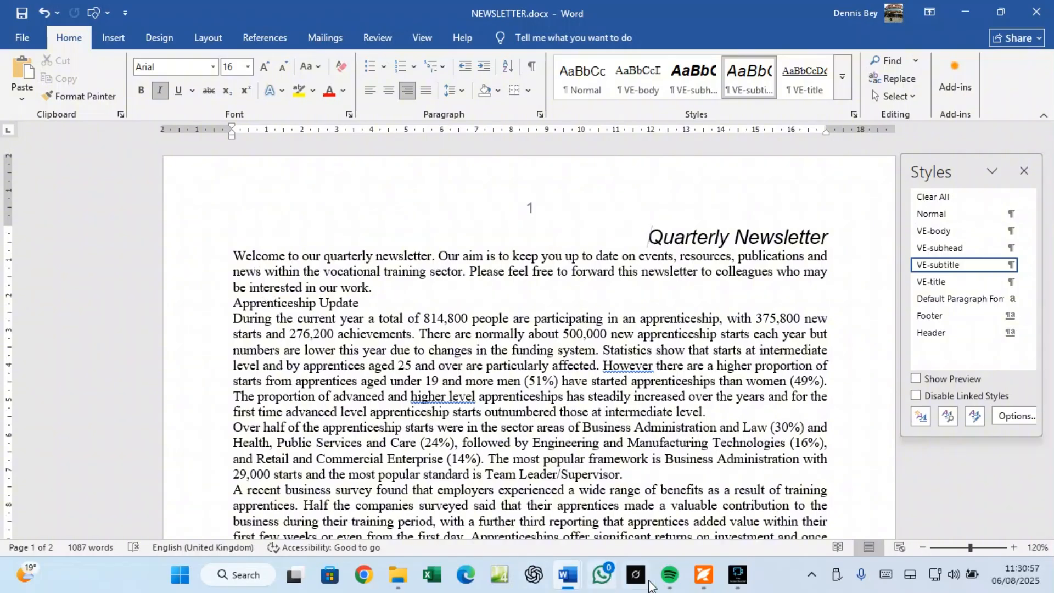
{"action": "left_click", "coordinate": [703, 575]}
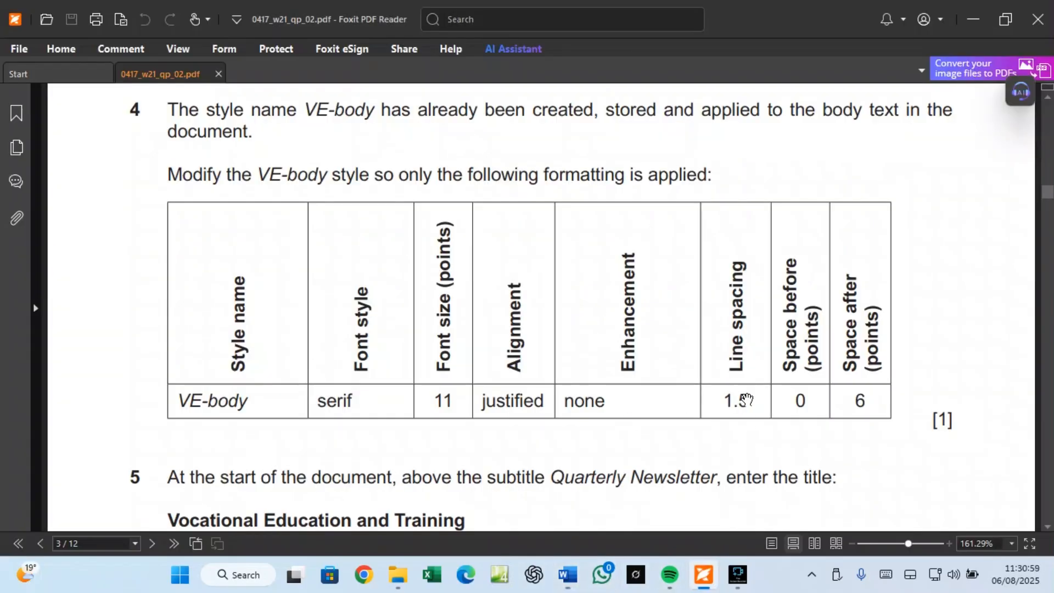
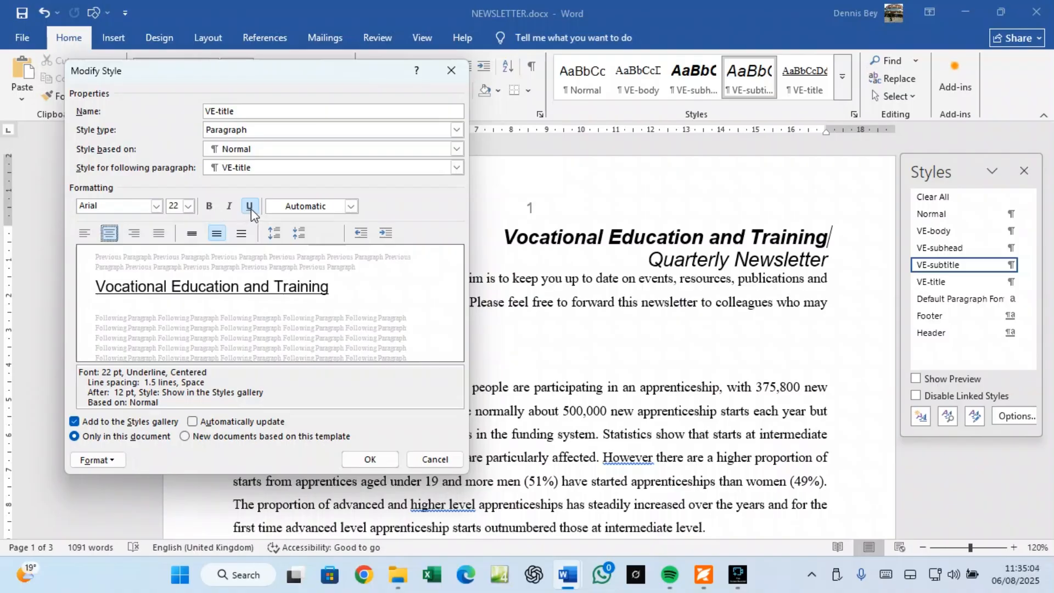
Step: Make the VE-title style bold and italic with no underline
{"action": "left_click", "coordinate": [250, 207]}
{"action": "left_click", "coordinate": [230, 208]}
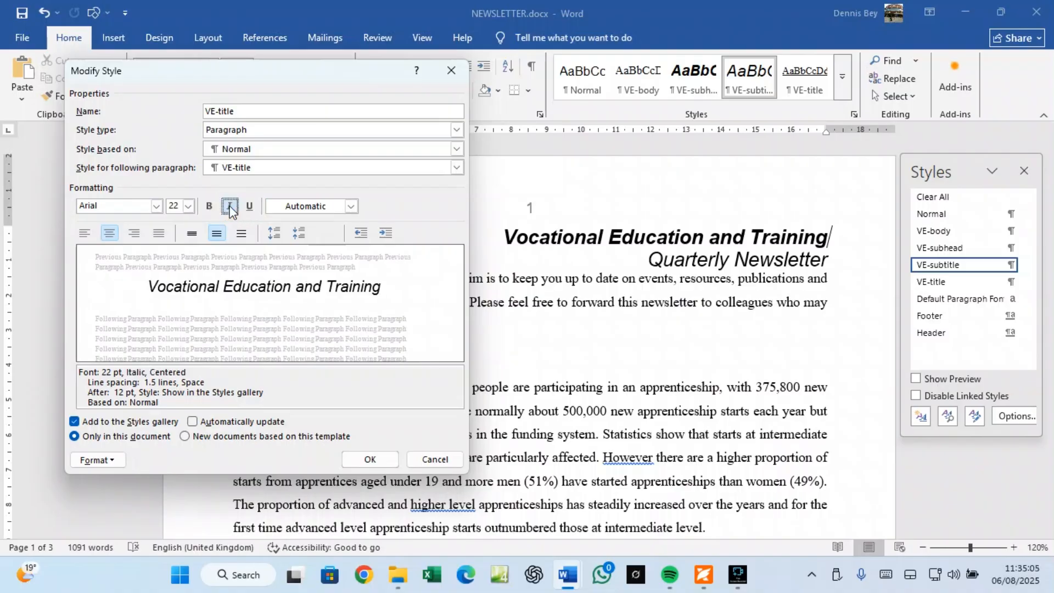
{"action": "left_click", "coordinate": [209, 206]}
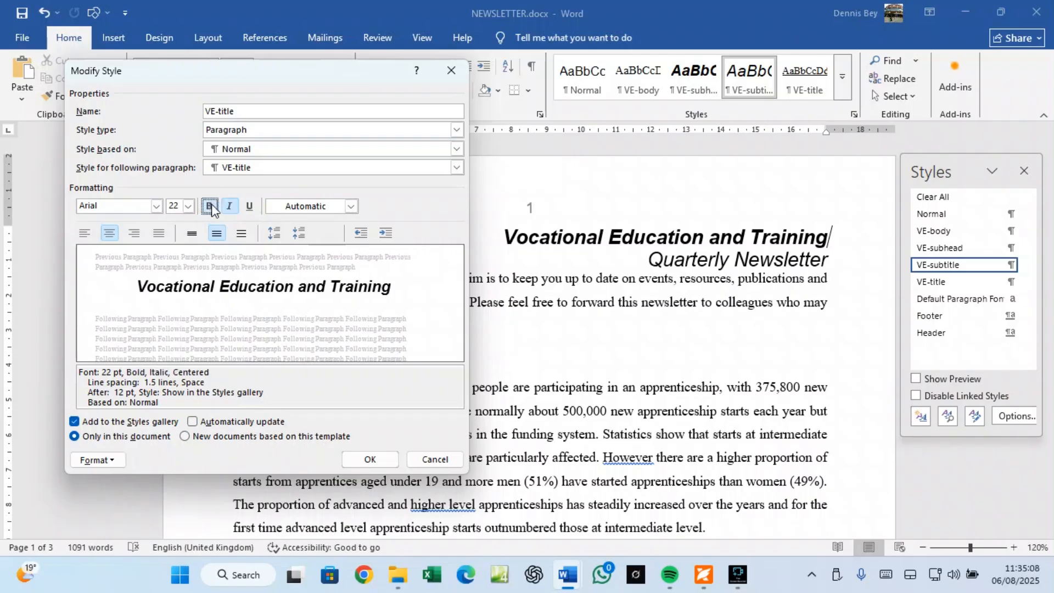
Step: Set the VE-title style's paragraph spacing to single line spacing with 0 pt after
{"action": "left_click", "coordinate": [113, 462]}
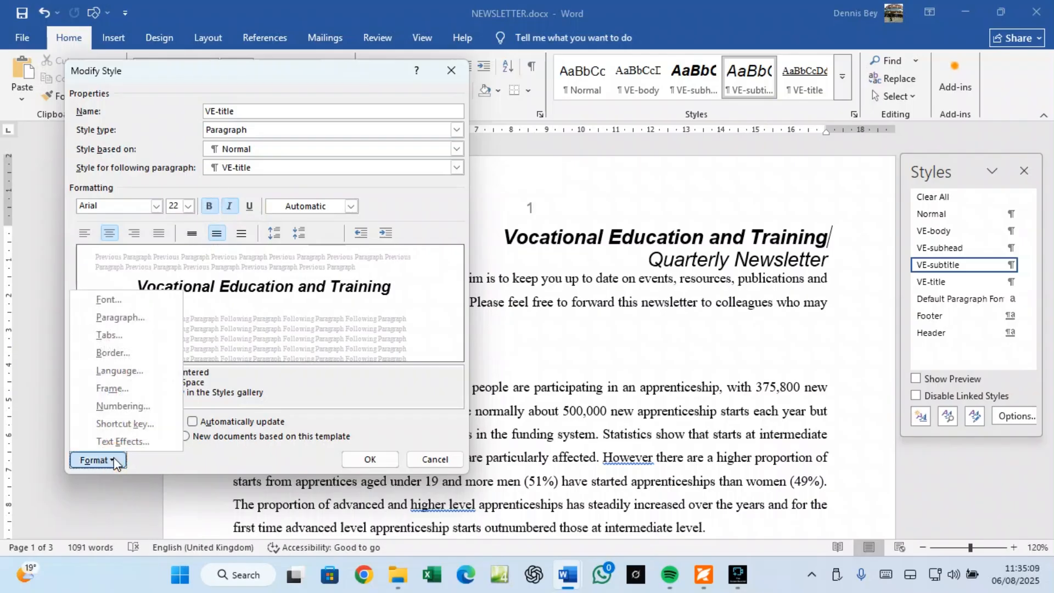
{"action": "left_click", "coordinate": [120, 318]}
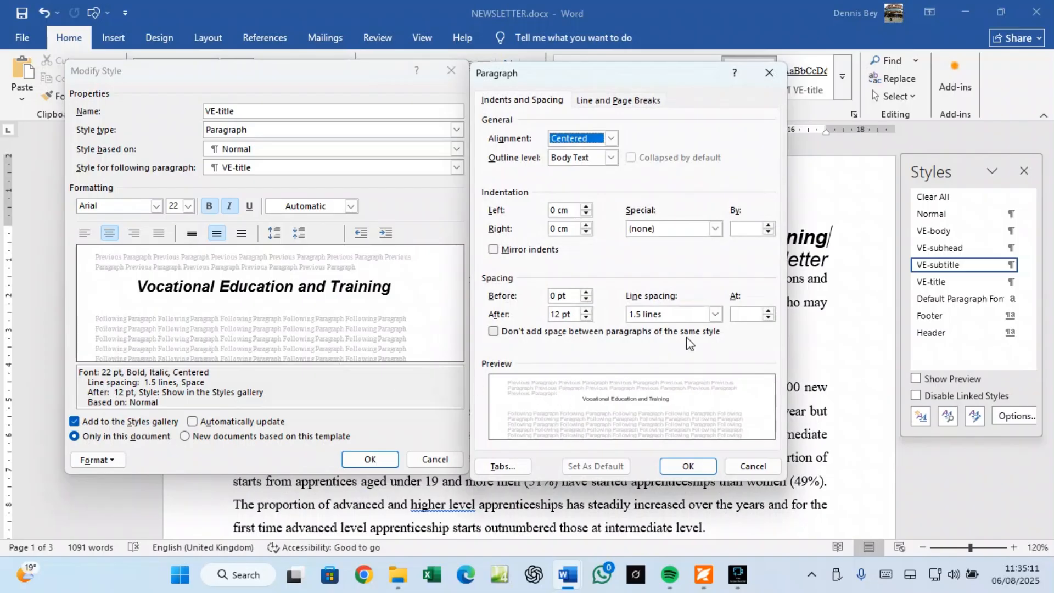
{"action": "left_click", "coordinate": [714, 317]}
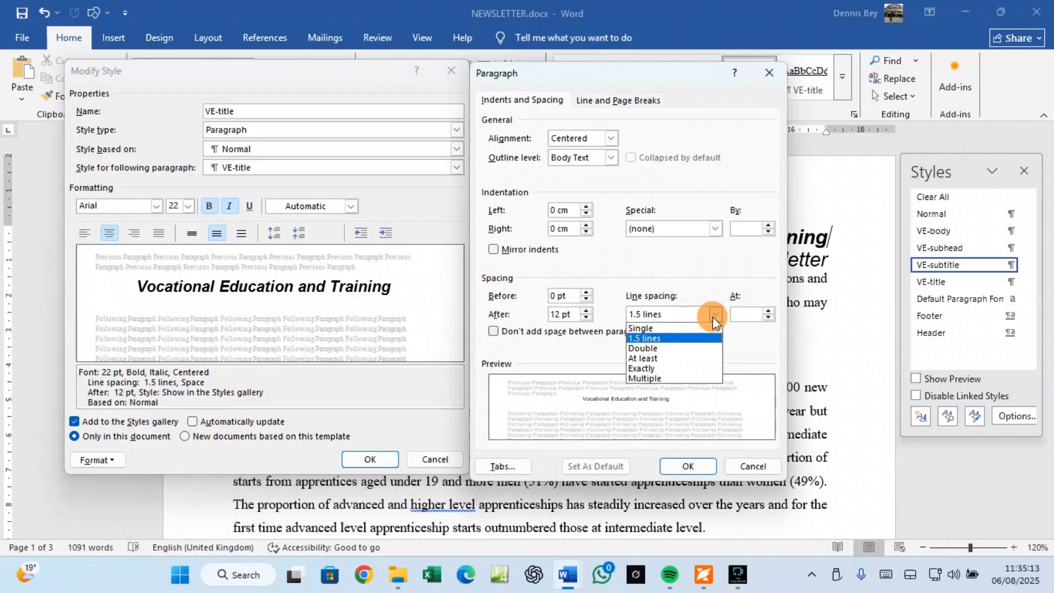
{"action": "left_click", "coordinate": [682, 328]}
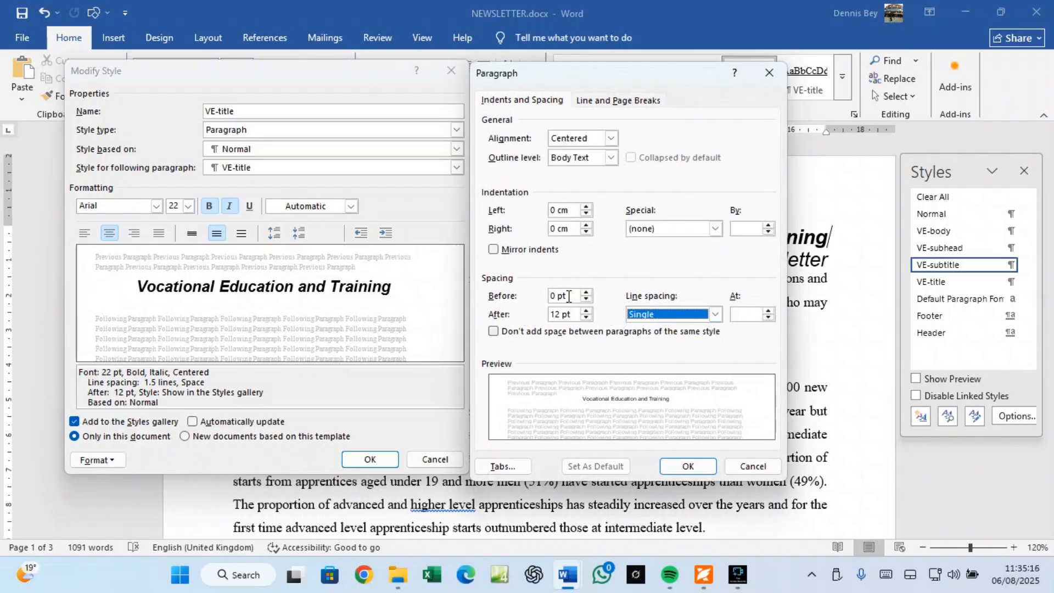
{"action": "left_click", "coordinate": [587, 317]}
{"action": "left_click", "coordinate": [586, 318]}
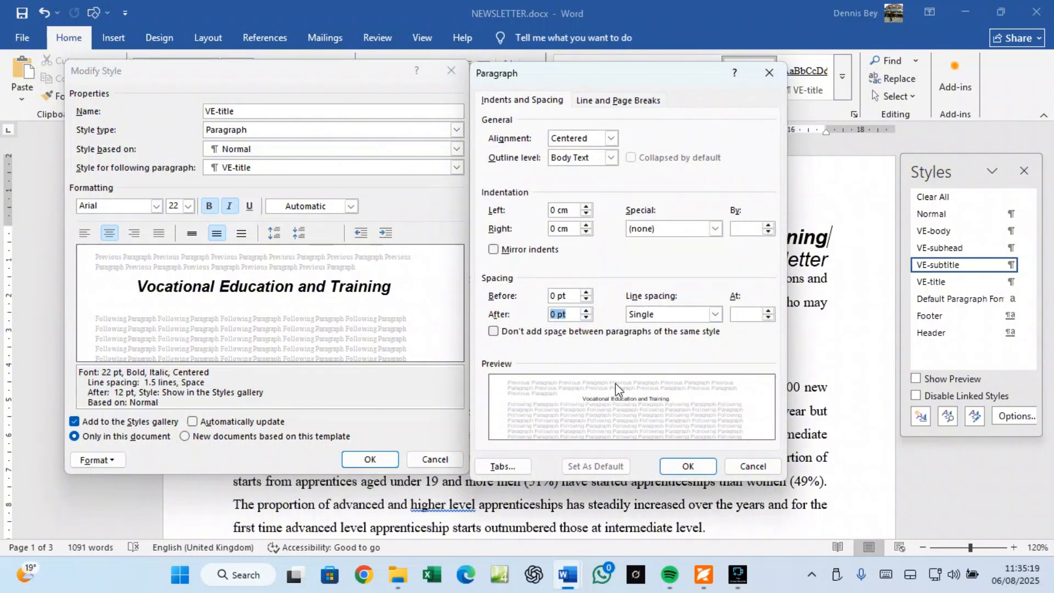
{"action": "left_click", "coordinate": [693, 573]}
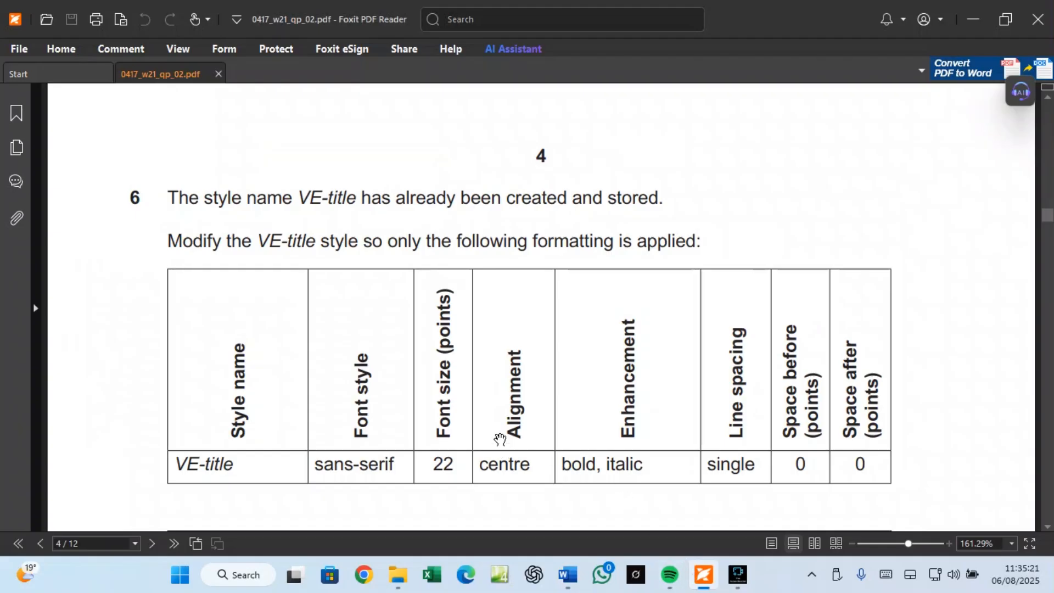
Step: Read the EVIDENCE 3 requirement below the VE-title table in the exam PDF, then return to NEWSLETTER
{"action": "scroll", "coordinate": [500, 439], "scroll_direction": "down", "scroll_amount": 3}
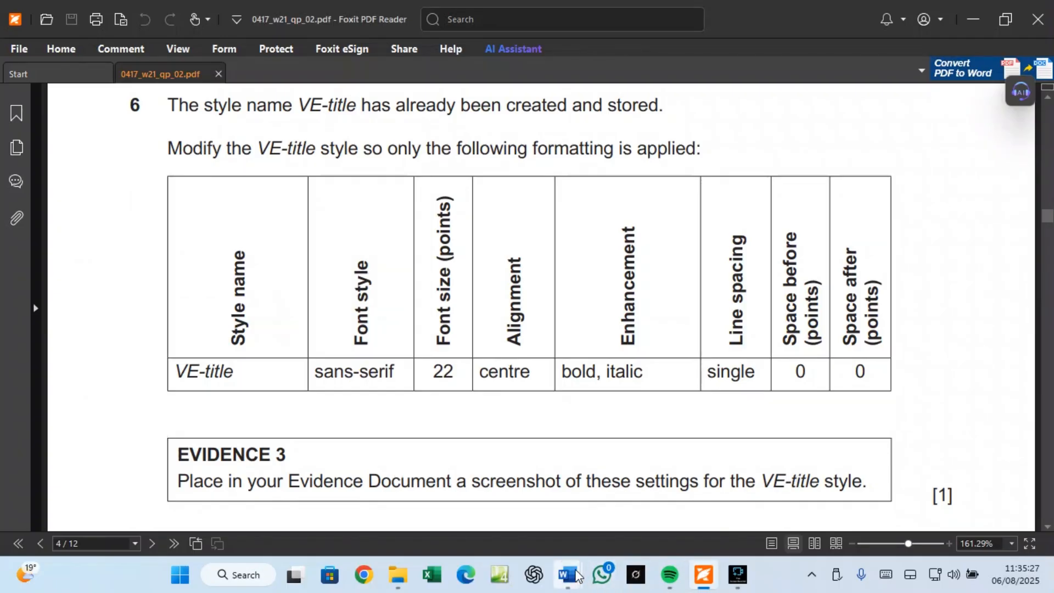
{"action": "mouse_move", "coordinate": [568, 575]}
{"action": "left_click", "coordinate": [621, 531]}
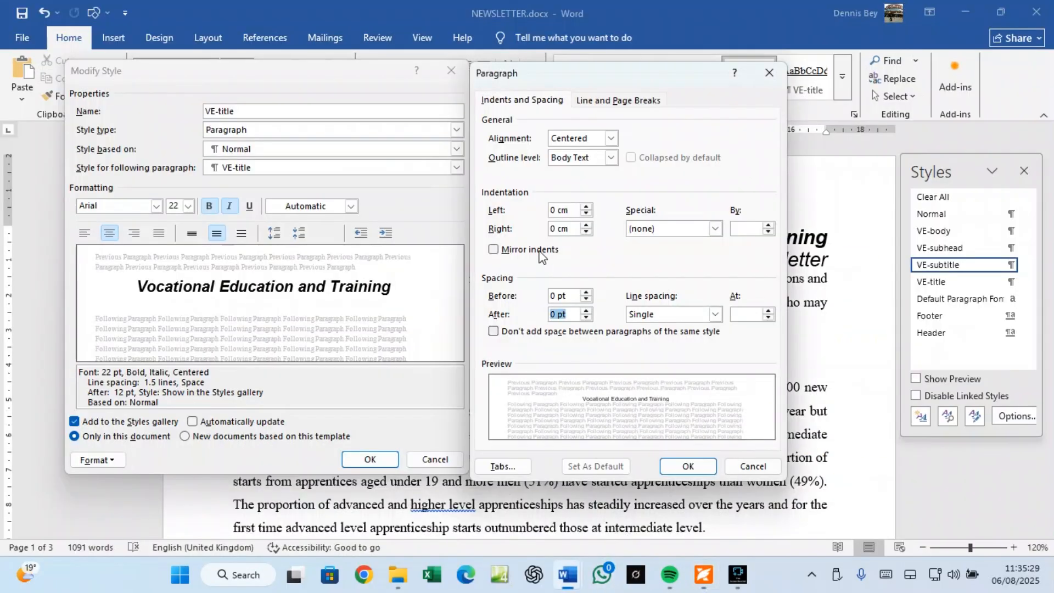
Step: Confirm VE-title's single spacing with 0 pt after, then reopen its paragraph settings for display
{"action": "left_click", "coordinate": [548, 82]}
{"action": "left_click_drag", "start_coordinate": [547, 78], "coordinate": [548, 75]}
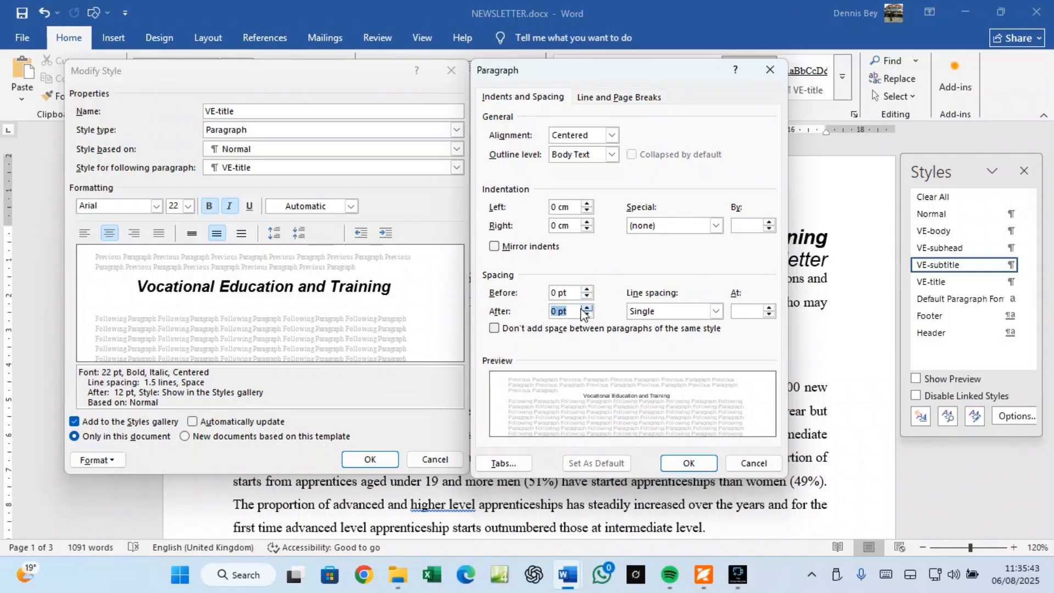
{"action": "key", "text": "BackSpace"}
{"action": "left_click", "coordinate": [689, 463]}
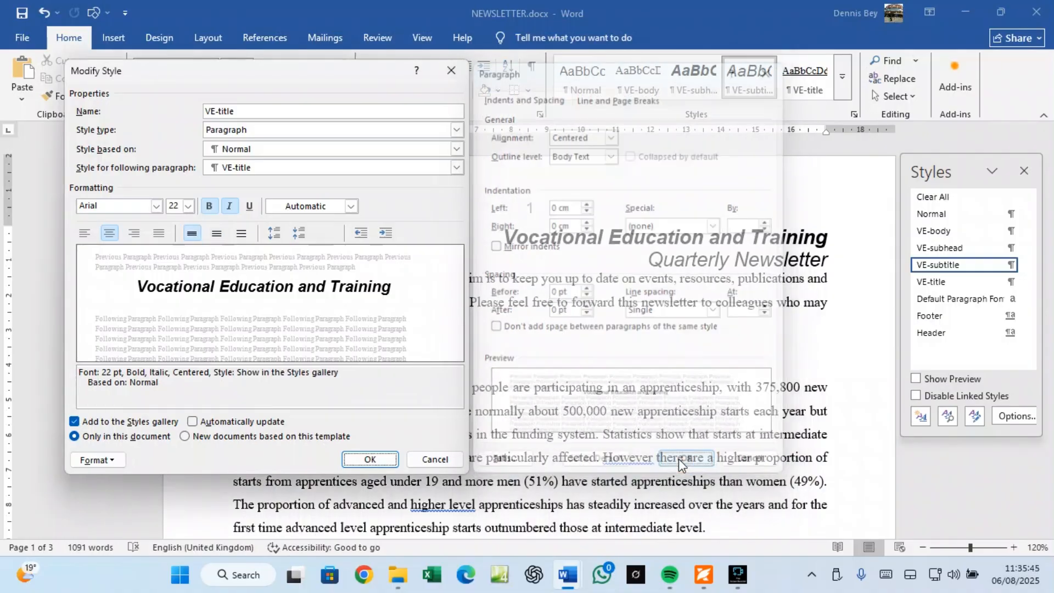
{"action": "left_click", "coordinate": [101, 464]}
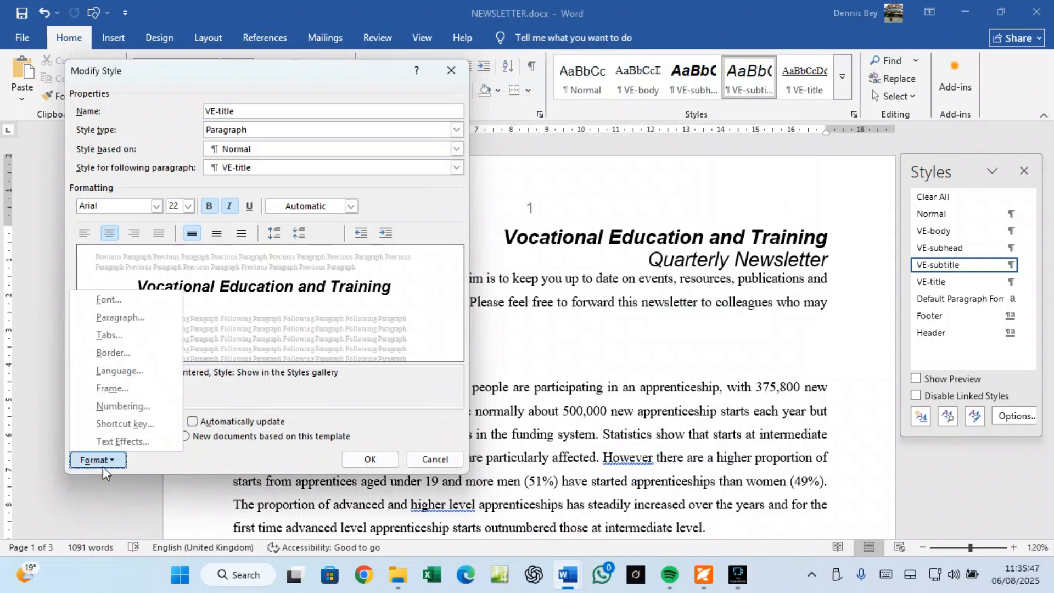
{"action": "left_click", "coordinate": [142, 318]}
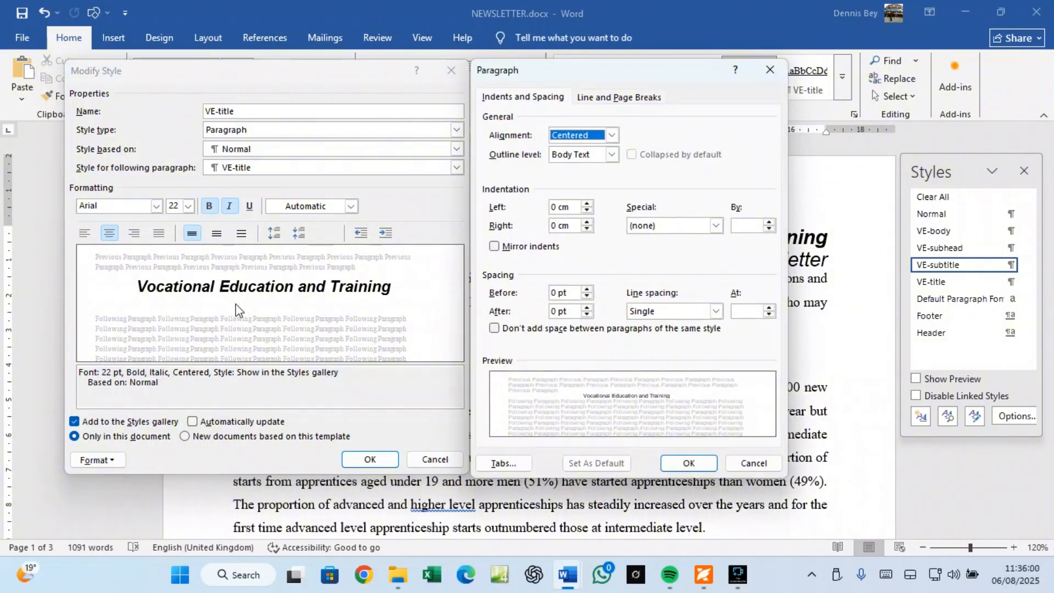
Step: Snip the VE-title style and paragraph settings, then save the style changes
{"action": "key", "text": "super+shift+s"}
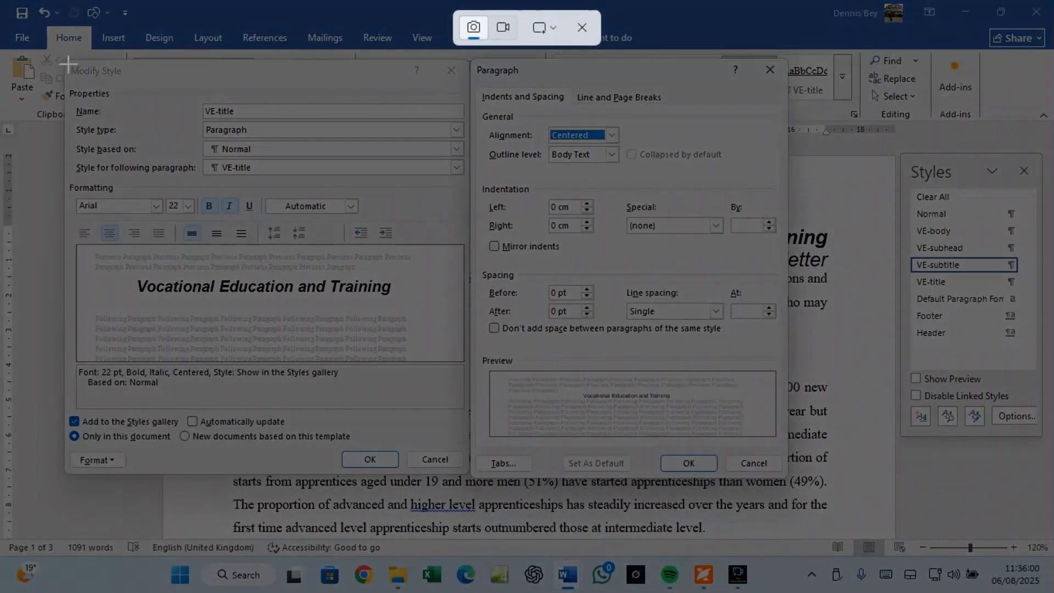
{"action": "left_click_drag", "start_coordinate": [68, 60], "coordinate": [785, 479]}
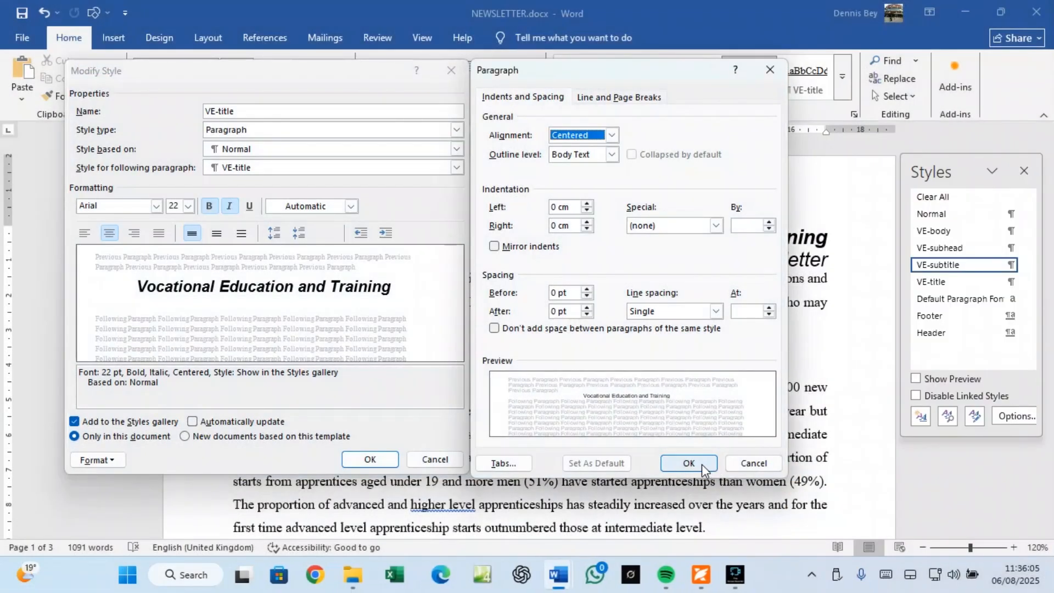
{"action": "left_click", "coordinate": [693, 464]}
{"action": "left_click", "coordinate": [370, 459]}
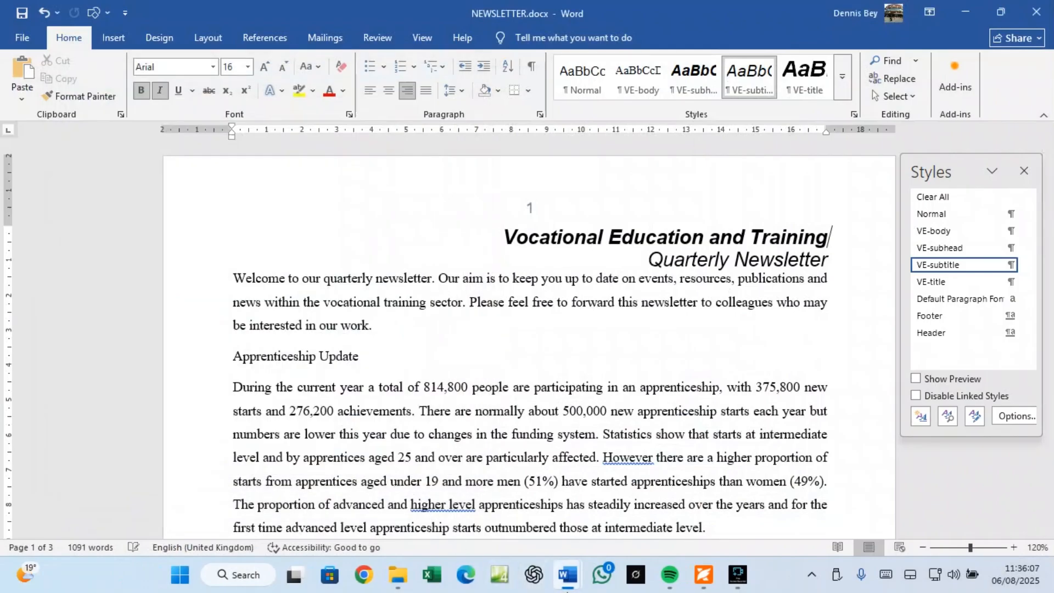
Step: Paste the settings screenshot under 'Step 6 - EVIDENCE 3 here:' in N2102EVIDENCE.docx
{"action": "mouse_move", "coordinate": [559, 585]}
{"action": "left_click", "coordinate": [508, 544]}
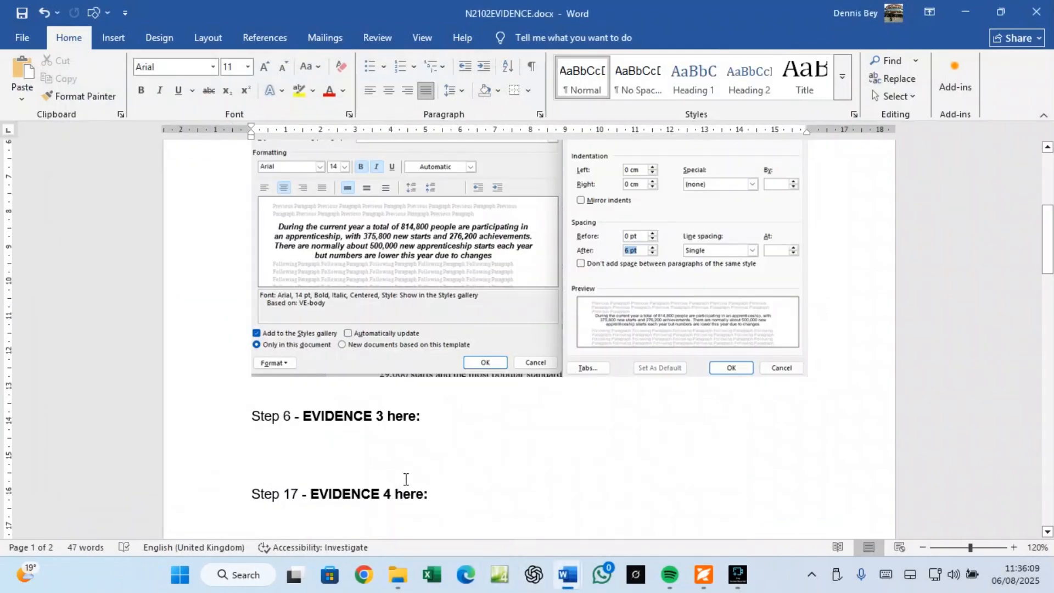
{"action": "left_click", "coordinate": [311, 451]}
{"action": "key", "text": "ctrl+v"}
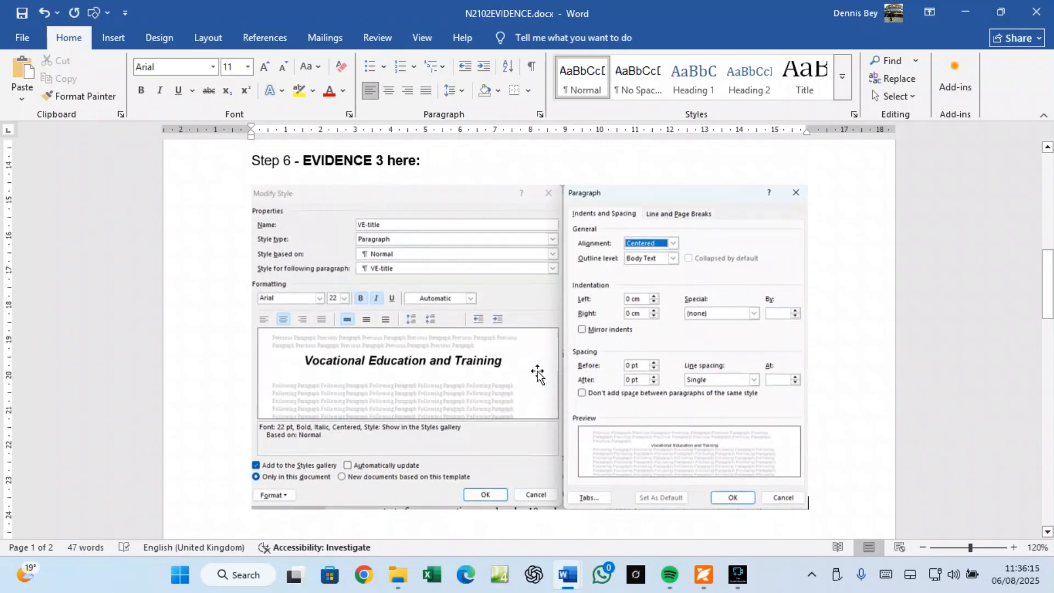
Step: Check step 7 and question 5's title text in the exam PDF, then return to NEWSLETTER.docx
{"action": "left_click", "coordinate": [704, 575]}
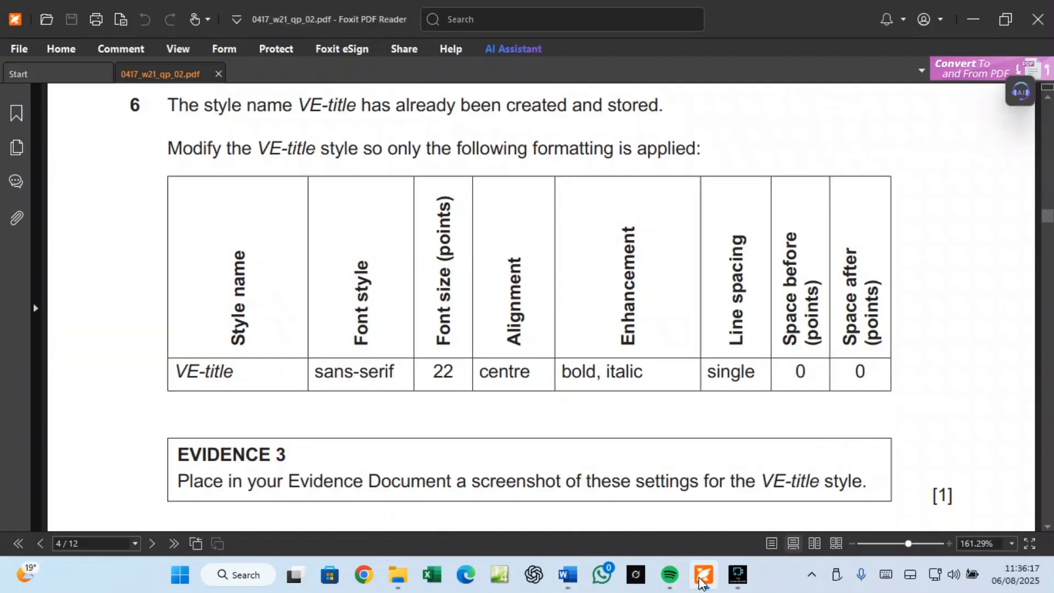
{"action": "scroll", "coordinate": [583, 417], "scroll_direction": "down", "scroll_amount": 3}
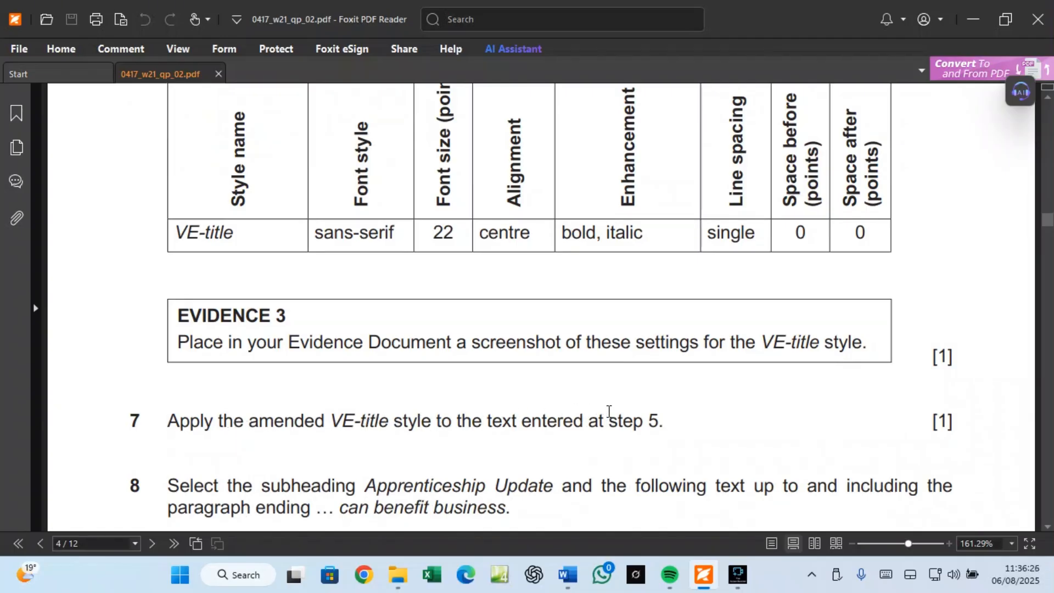
{"action": "scroll", "coordinate": [607, 410], "scroll_direction": "up", "scroll_amount": 15}
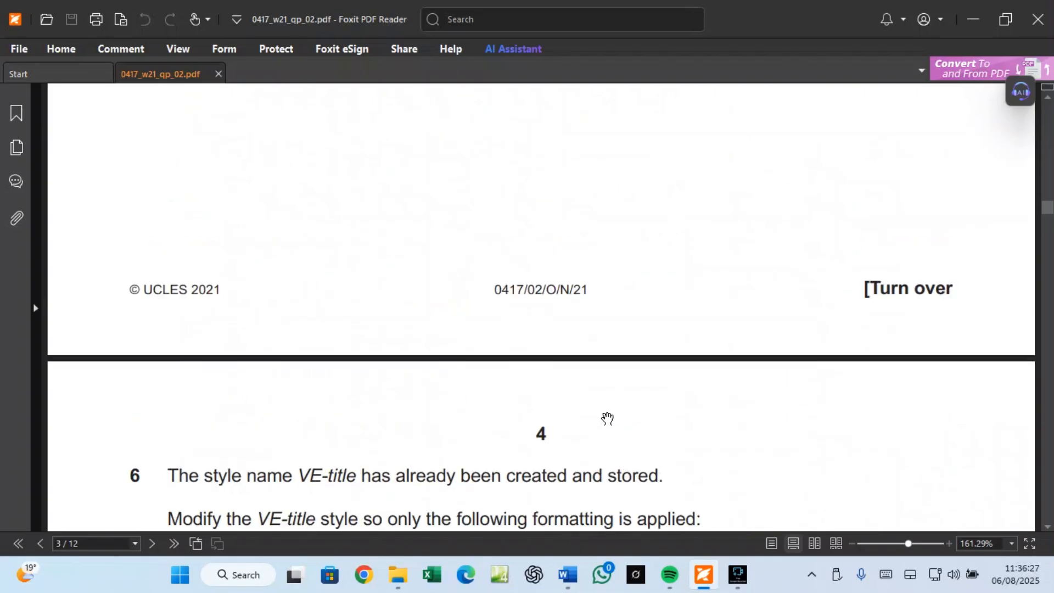
{"action": "scroll", "coordinate": [604, 410], "scroll_direction": "up", "scroll_amount": 1}
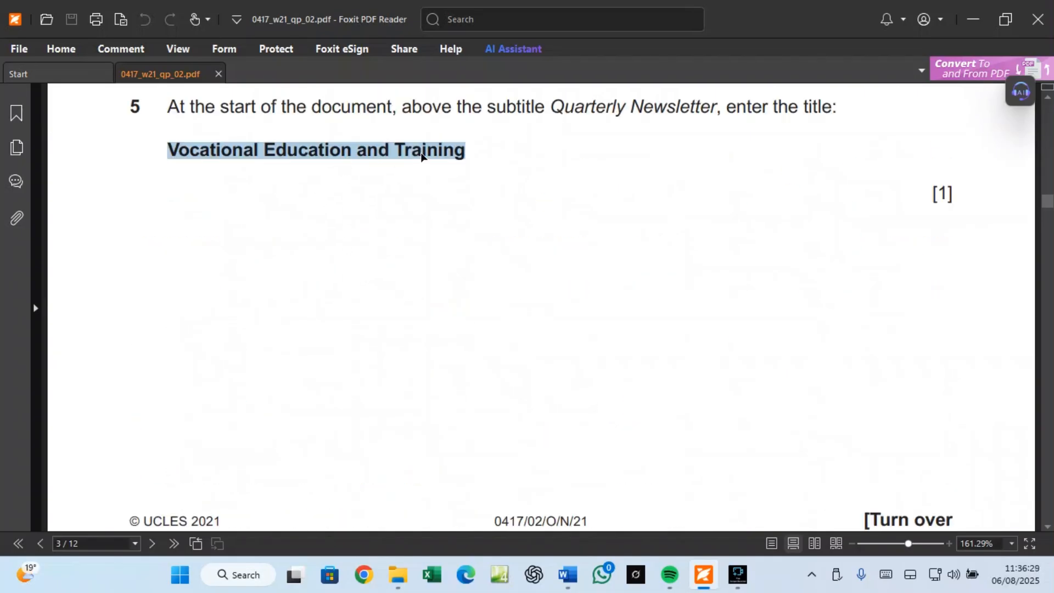
{"action": "mouse_move", "coordinate": [569, 579]}
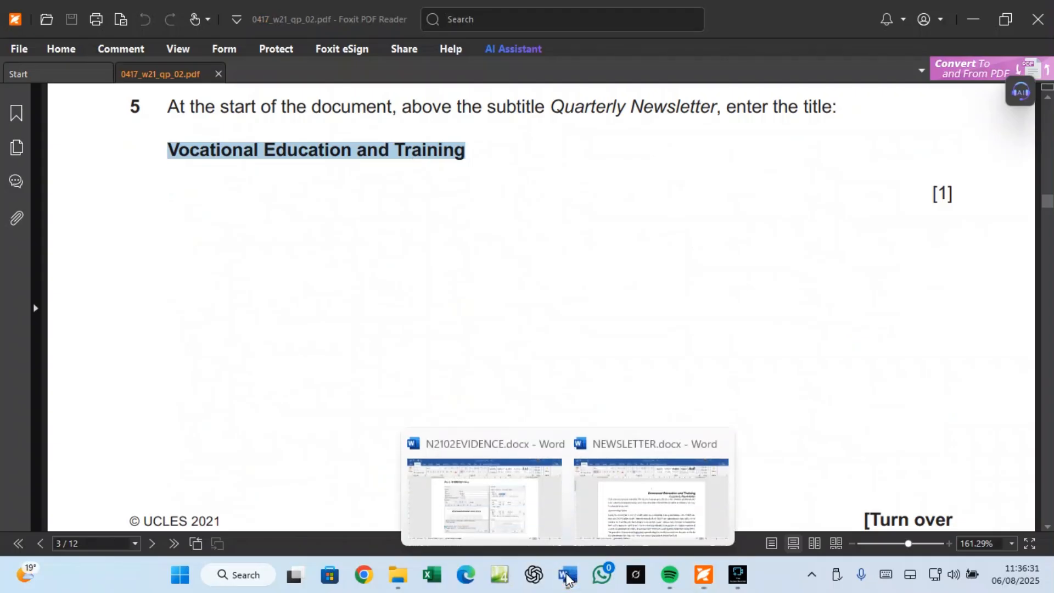
{"action": "left_click", "coordinate": [617, 531]}
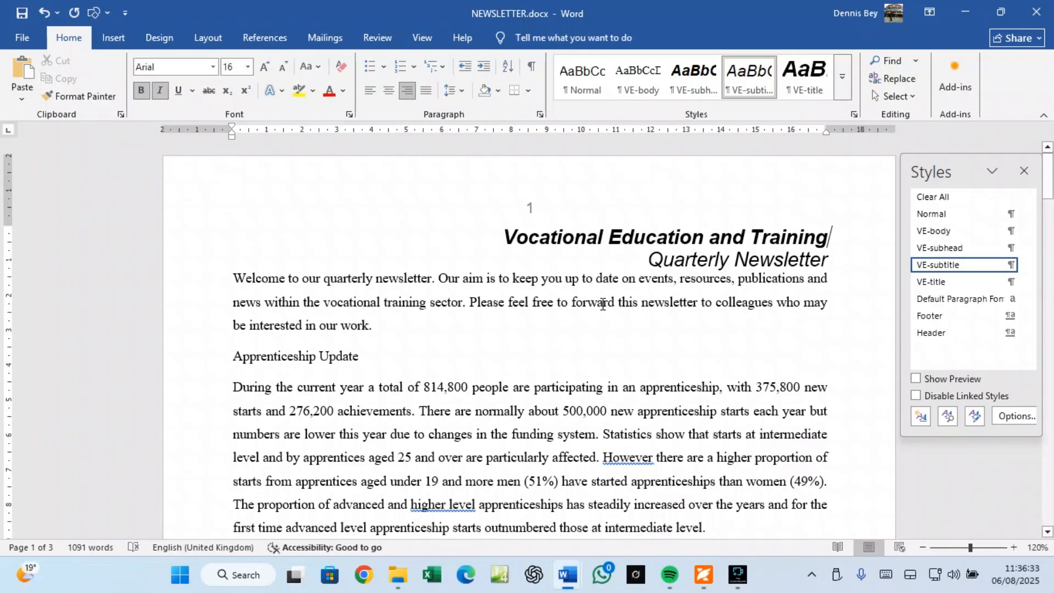
Step: Apply the VE-title style to the 'Vocational Education and Training' title line
{"action": "left_click_drag", "start_coordinate": [497, 238], "coordinate": [840, 221]}
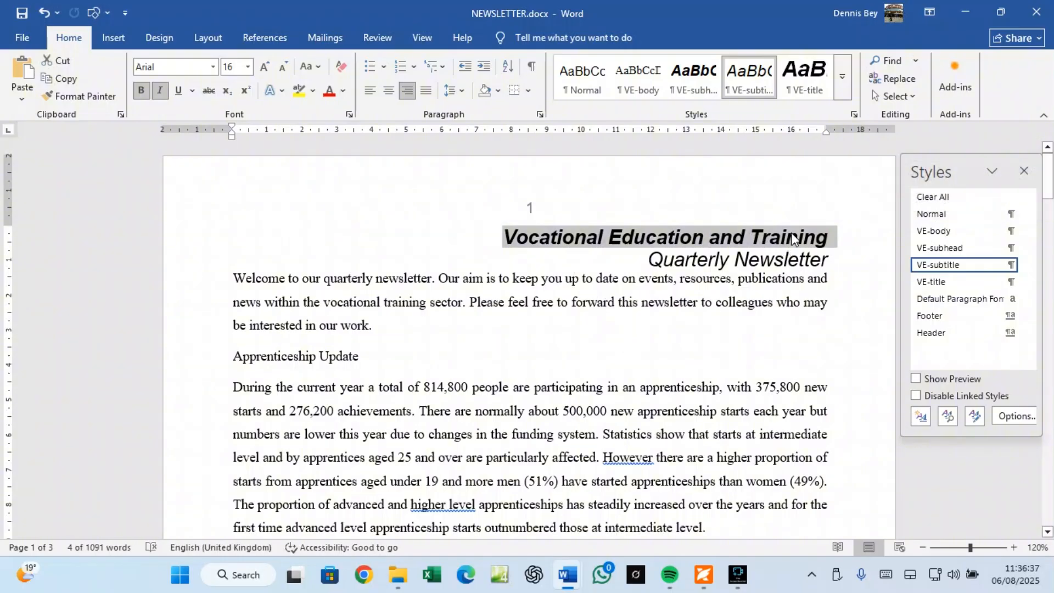
{"action": "left_click", "coordinate": [934, 281]}
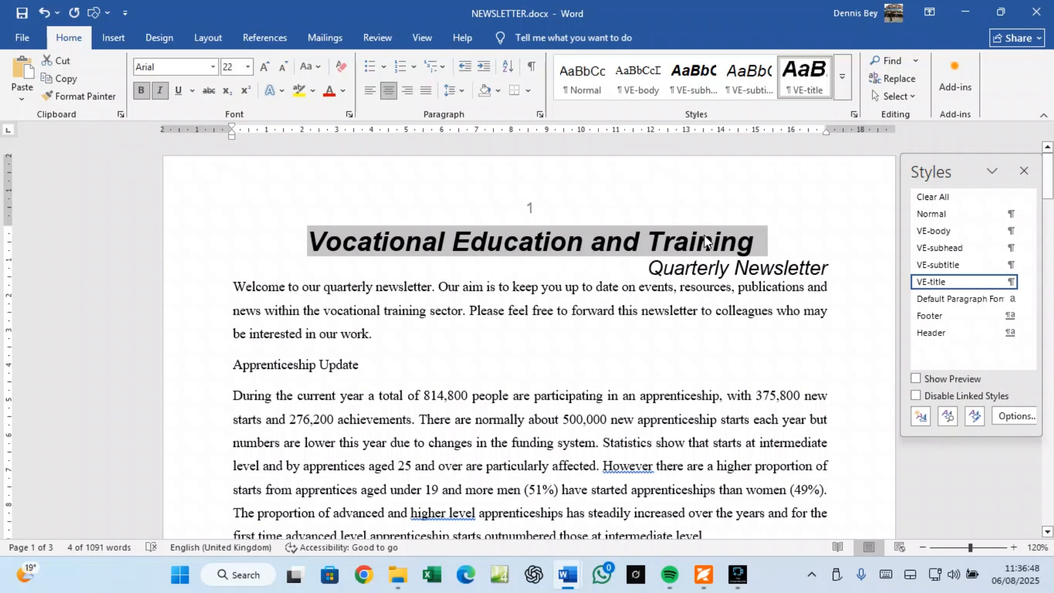
{"action": "left_click", "coordinate": [704, 583]}
Step: Copy 'can benefit business' from question 8 in the exam PDF and return to NEWSLETTER
{"action": "scroll", "coordinate": [466, 372], "scroll_direction": "down", "scroll_amount": 6}
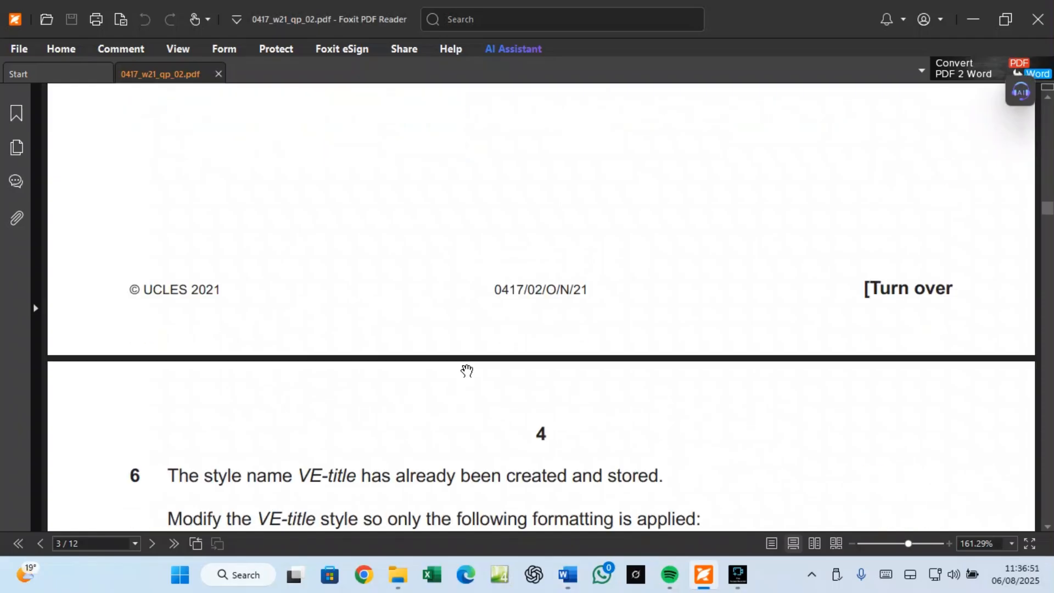
{"action": "scroll", "coordinate": [467, 372], "scroll_direction": "down", "scroll_amount": 5}
{"action": "scroll", "coordinate": [628, 371], "scroll_direction": "down", "scroll_amount": 4}
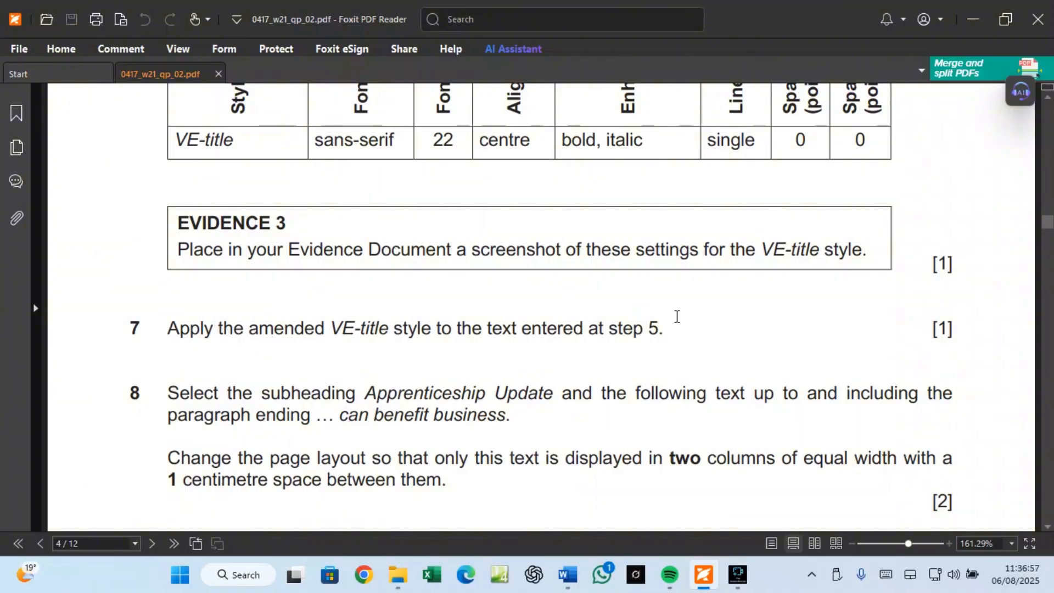
{"action": "scroll", "coordinate": [289, 400], "scroll_direction": "down", "scroll_amount": 3}
{"action": "scroll", "coordinate": [290, 400], "scroll_direction": "down", "scroll_amount": 3}
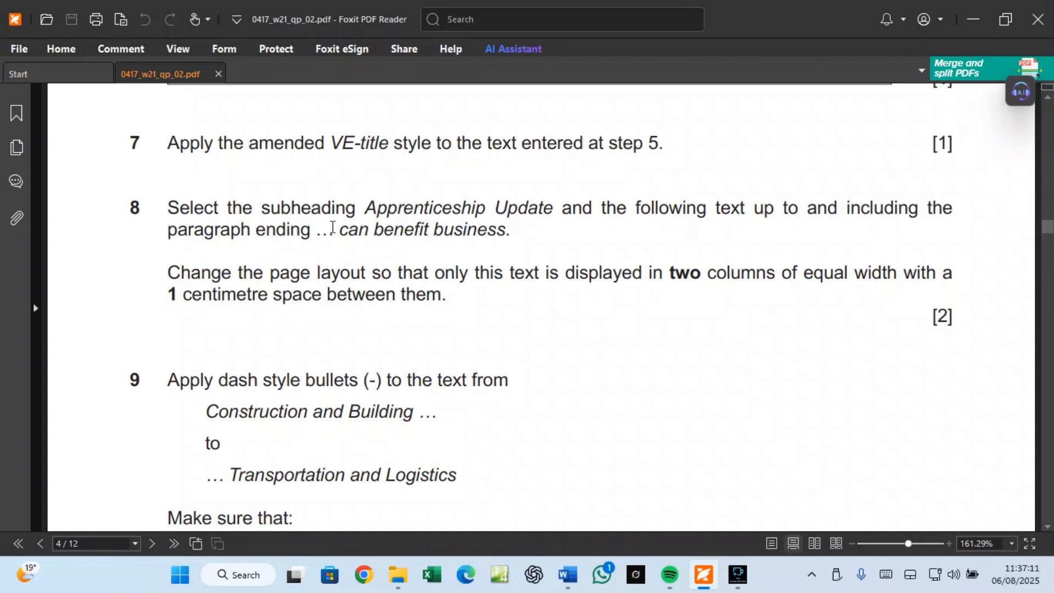
{"action": "left_click_drag", "start_coordinate": [338, 227], "coordinate": [505, 230]}
{"action": "right_click", "coordinate": [494, 221]}
{"action": "left_click", "coordinate": [522, 237]}
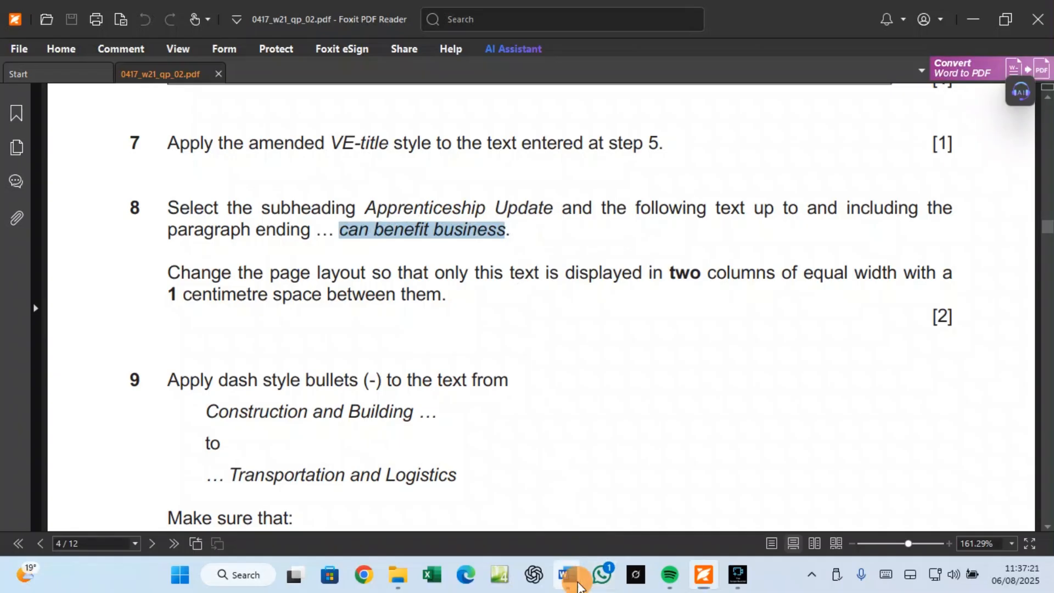
{"action": "mouse_move", "coordinate": [578, 586]}
{"action": "left_click", "coordinate": [623, 535]}
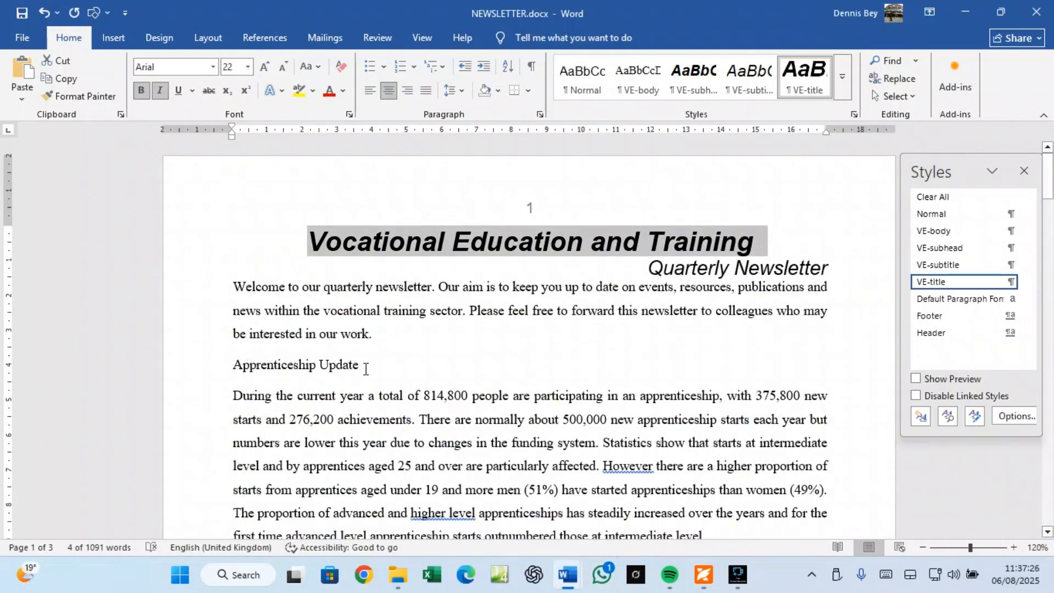
Step: Search for 'can benefit business', place the caret after it, and move the Styles pane lower
{"action": "scroll", "coordinate": [374, 376], "scroll_direction": "down", "scroll_amount": 5}
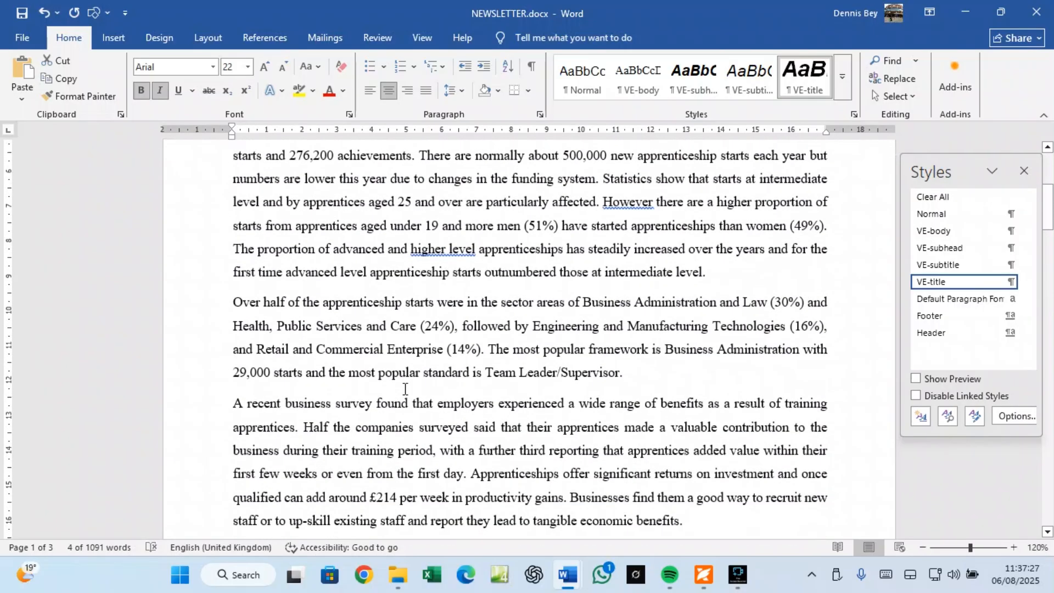
{"action": "scroll", "coordinate": [395, 385], "scroll_direction": "up", "scroll_amount": 5}
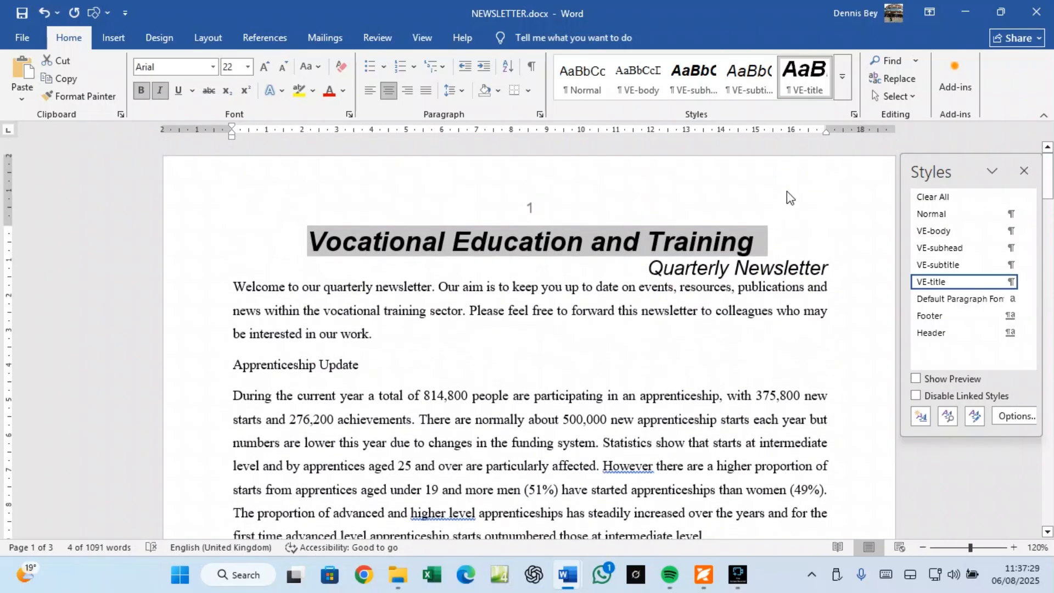
{"action": "left_click", "coordinate": [895, 61]}
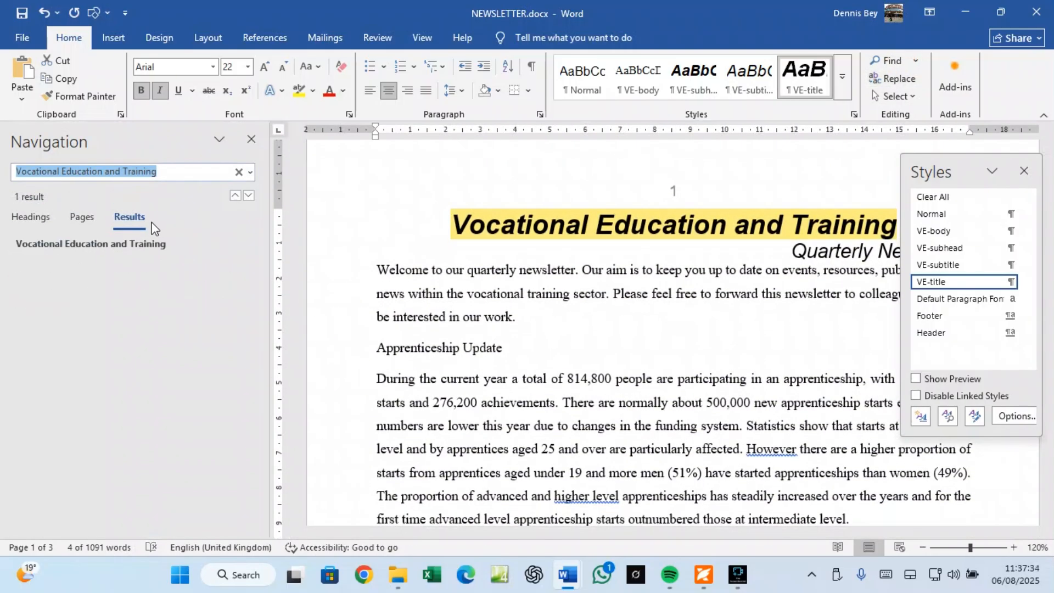
{"action": "type", "text": "can benefit business"}
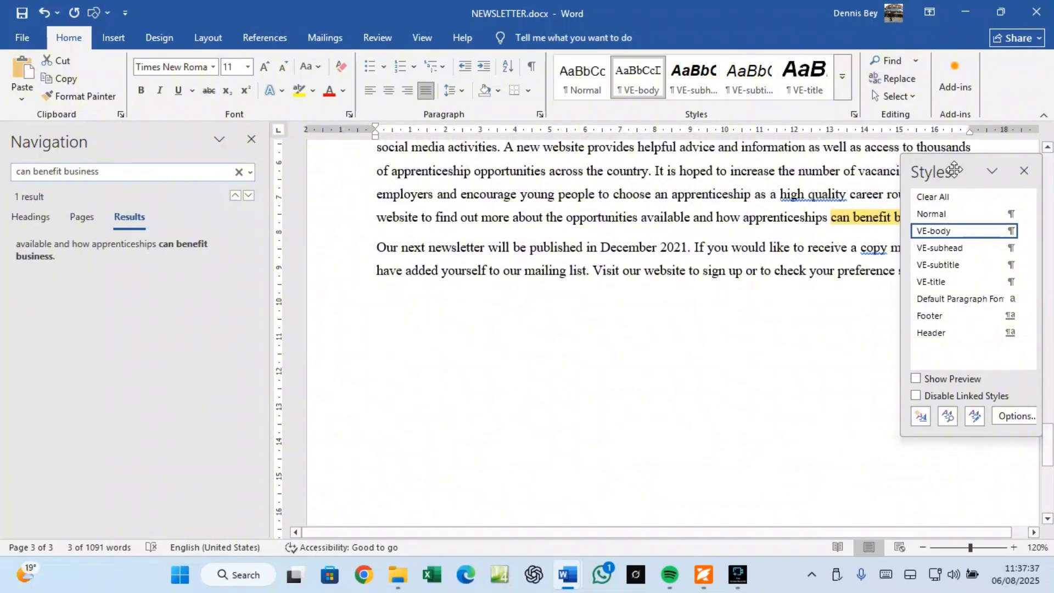
{"action": "left_click_drag", "start_coordinate": [957, 170], "coordinate": [870, 290]}
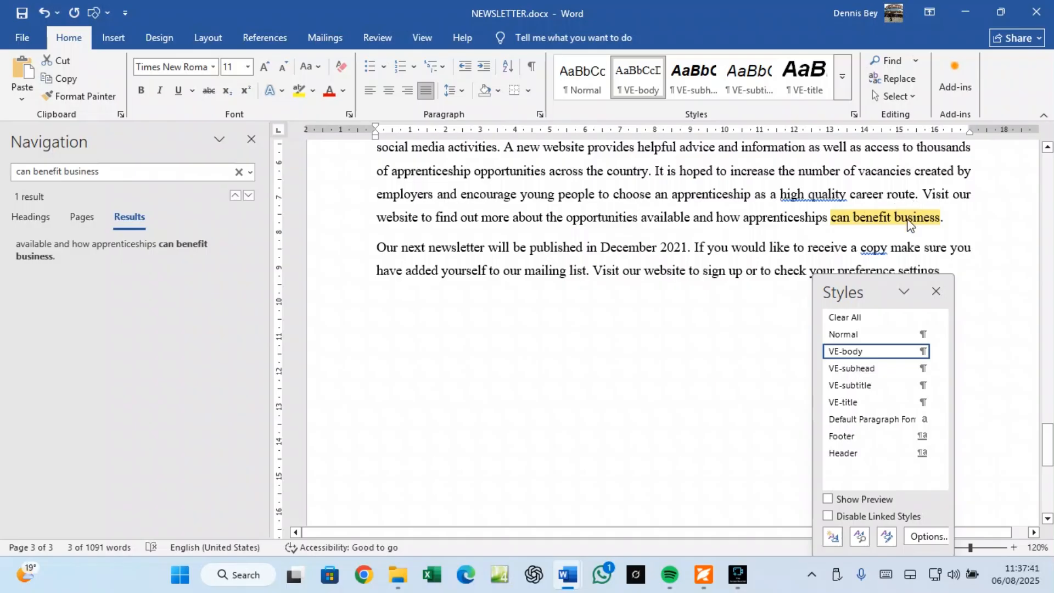
{"action": "left_click", "coordinate": [948, 218]}
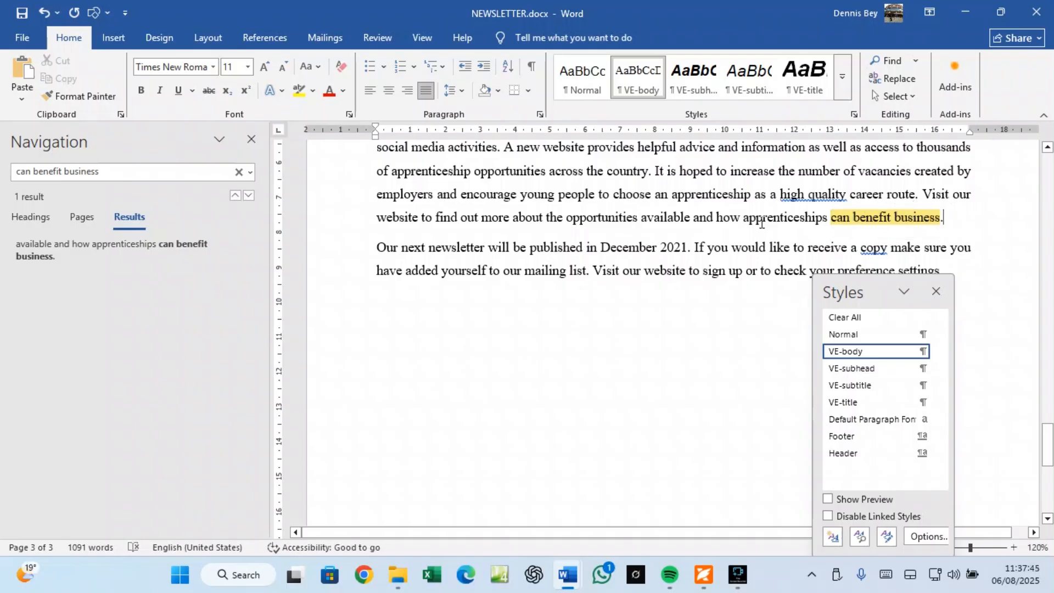
{"action": "left_click", "coordinate": [251, 139]}
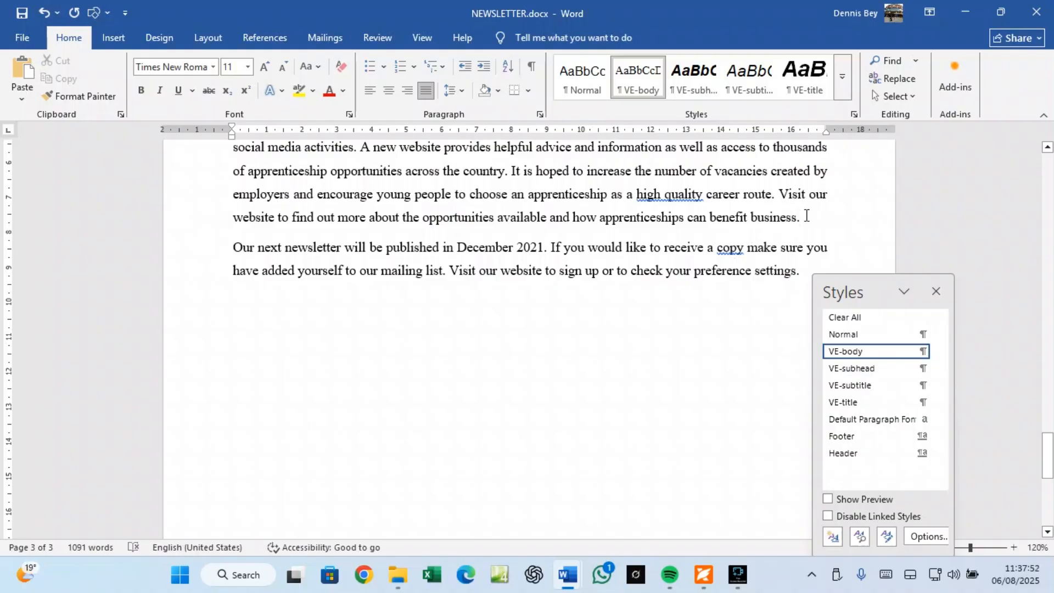
{"action": "scroll", "coordinate": [807, 216], "scroll_direction": "up", "scroll_amount": 15}
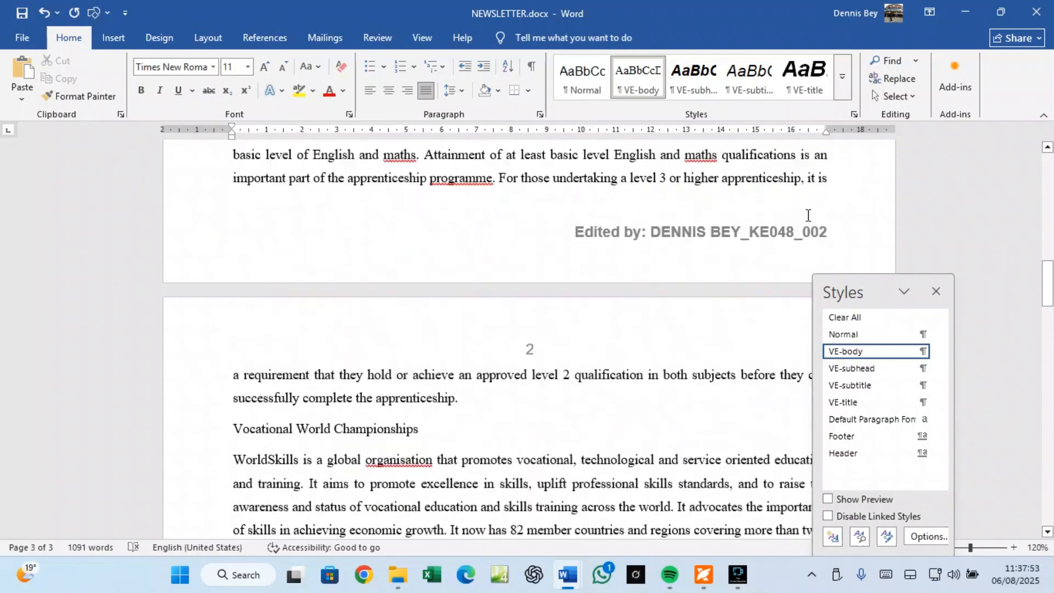
{"action": "scroll", "coordinate": [808, 215], "scroll_direction": "up", "scroll_amount": 10}
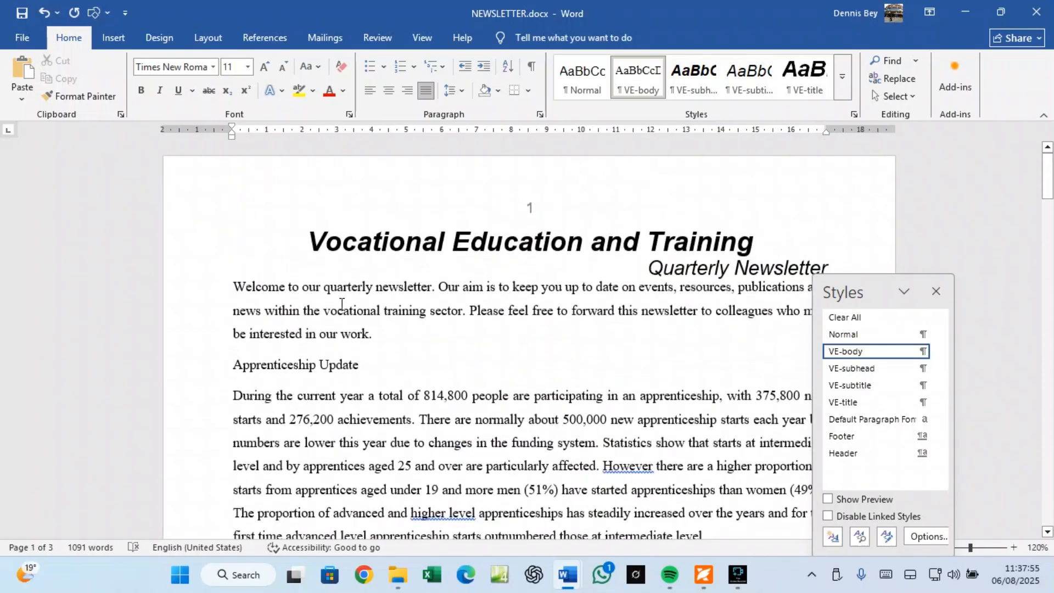
Step: Select from the Apprenticeship Update subheading through 'can benefit business', rechecking question 8 in the PDF
{"action": "left_click", "coordinate": [233, 364], "text": "shift"}
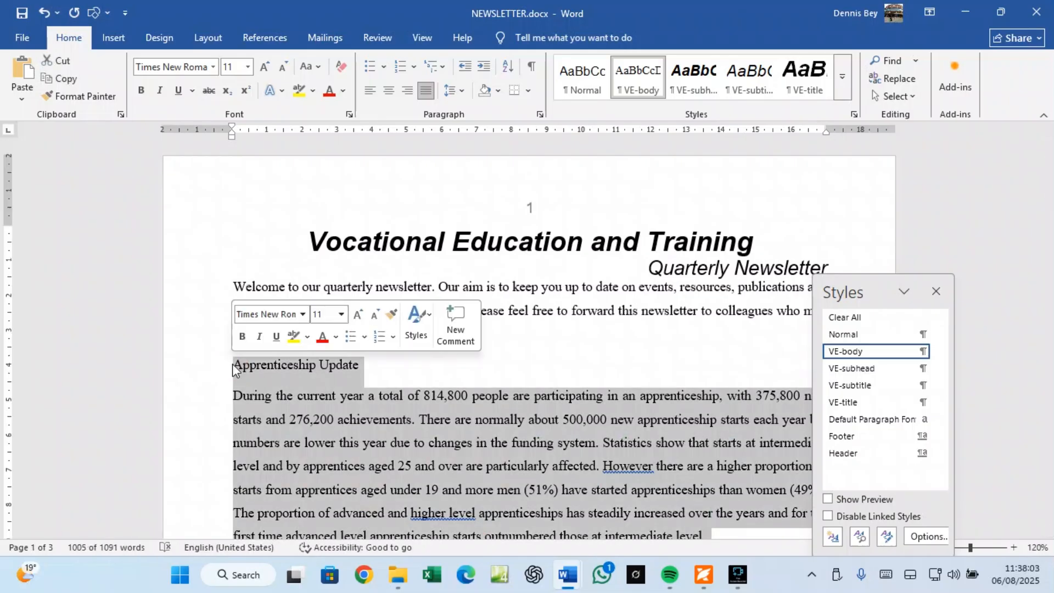
{"action": "scroll", "coordinate": [391, 376], "scroll_direction": "down", "scroll_amount": 15}
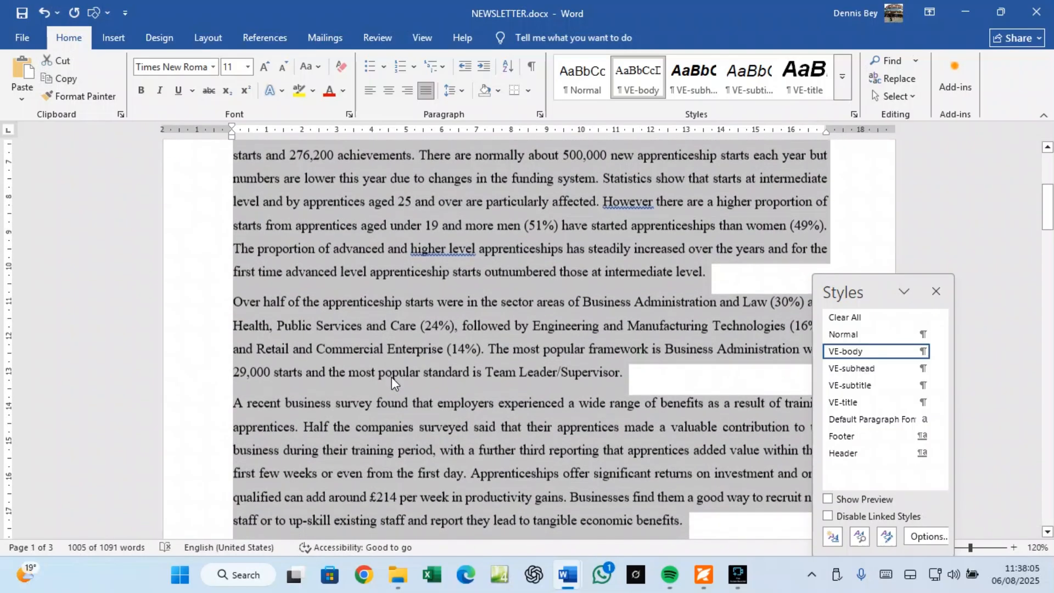
{"action": "scroll", "coordinate": [397, 381], "scroll_direction": "down", "scroll_amount": 15}
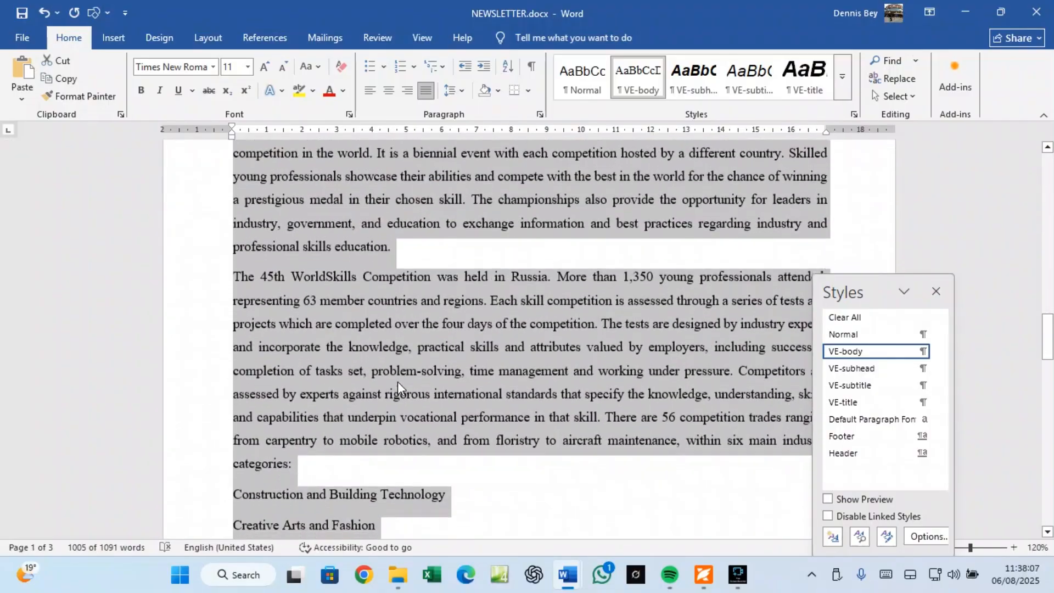
{"action": "scroll", "coordinate": [398, 382], "scroll_direction": "down", "scroll_amount": 15}
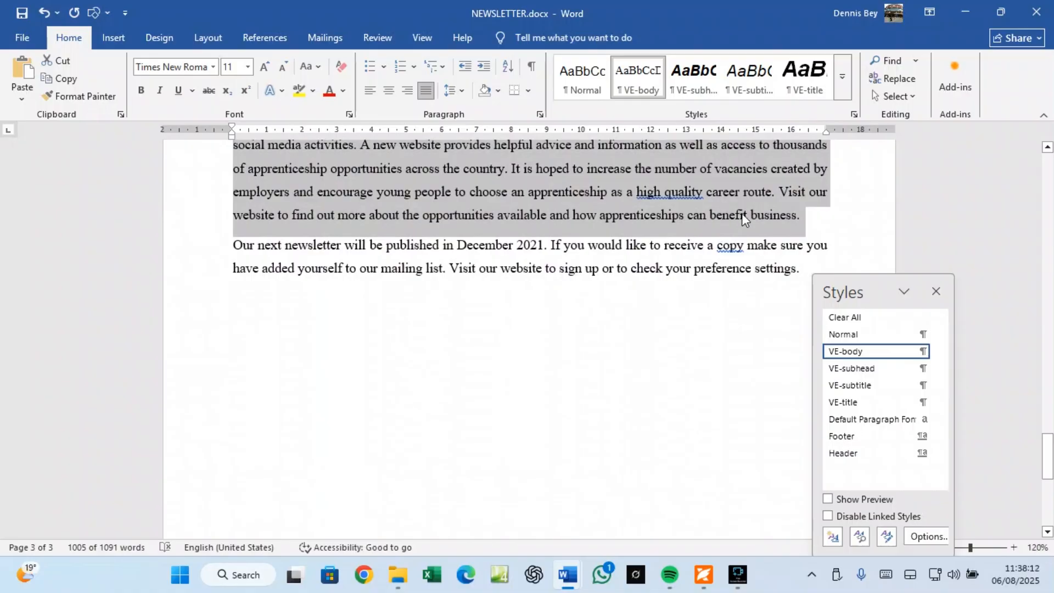
{"action": "left_click", "coordinate": [802, 218]}
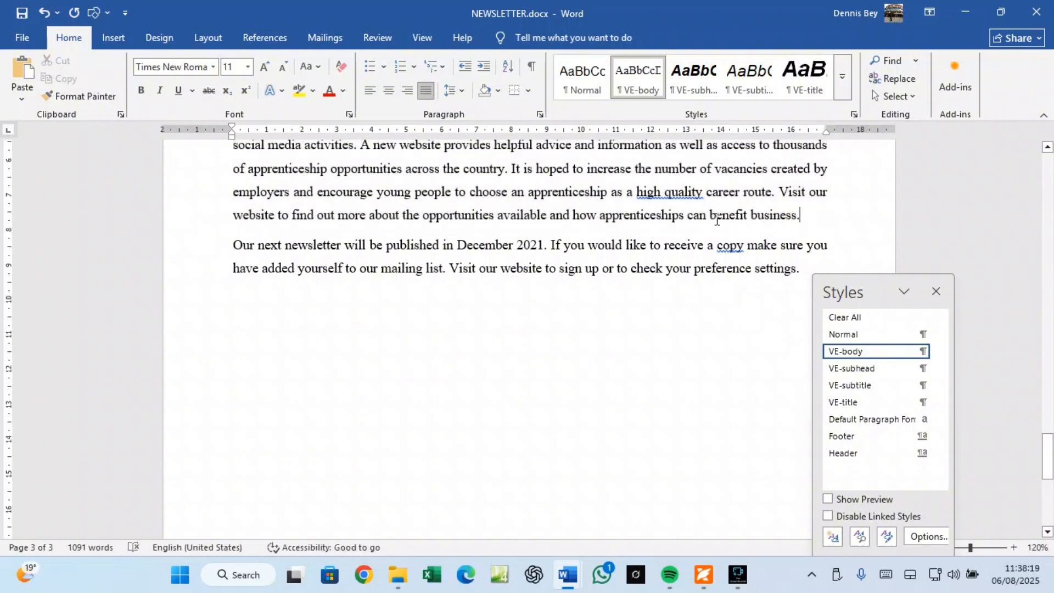
{"action": "scroll", "coordinate": [717, 221], "scroll_direction": "up", "scroll_amount": 12}
{"action": "scroll", "coordinate": [726, 218], "scroll_direction": "up", "scroll_amount": 20}
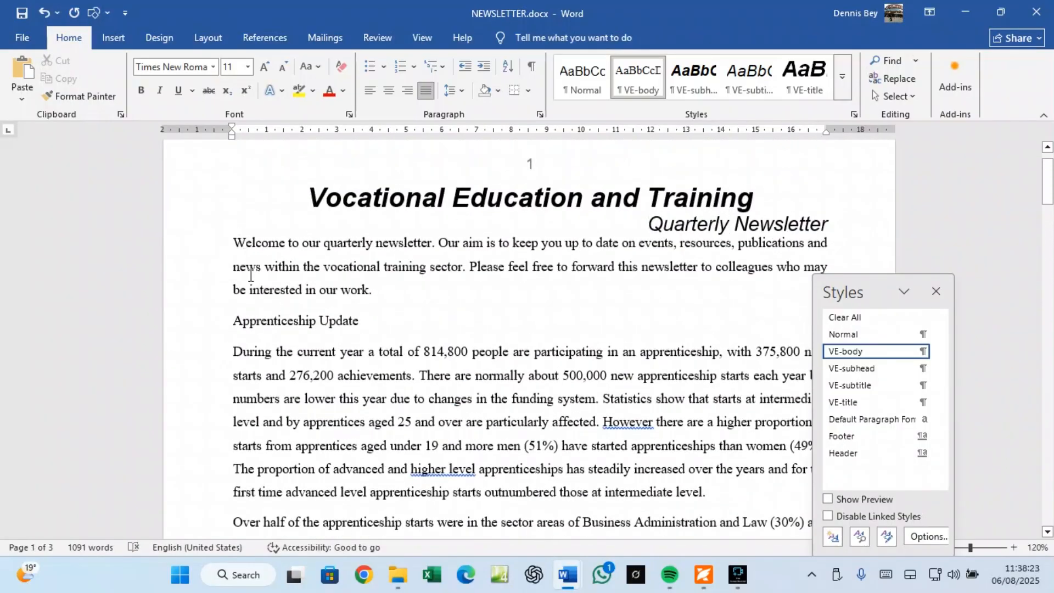
{"action": "left_click", "coordinate": [234, 322], "text": "shift"}
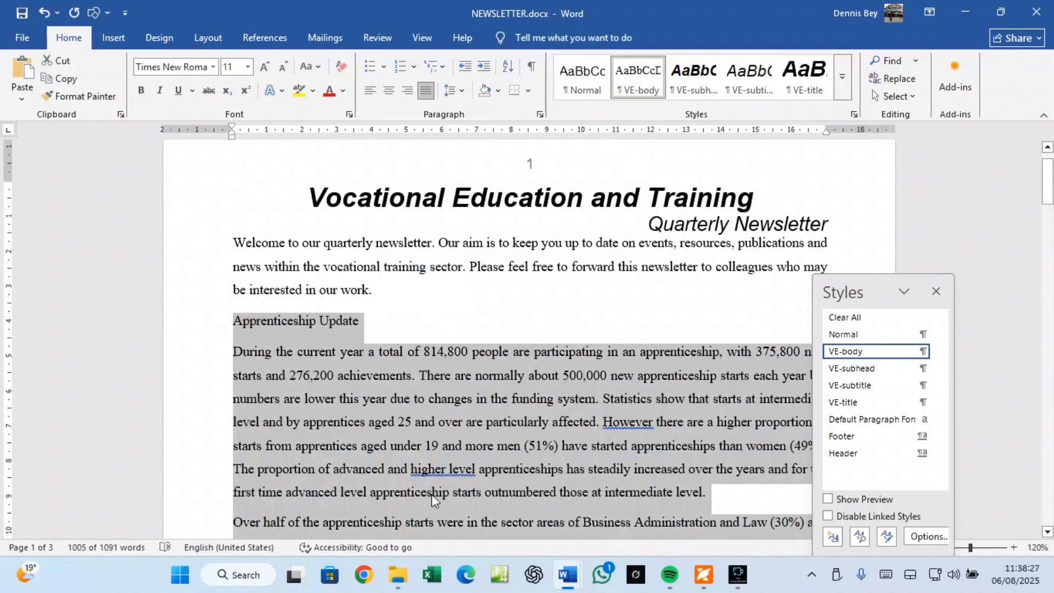
{"action": "left_click", "coordinate": [703, 577]}
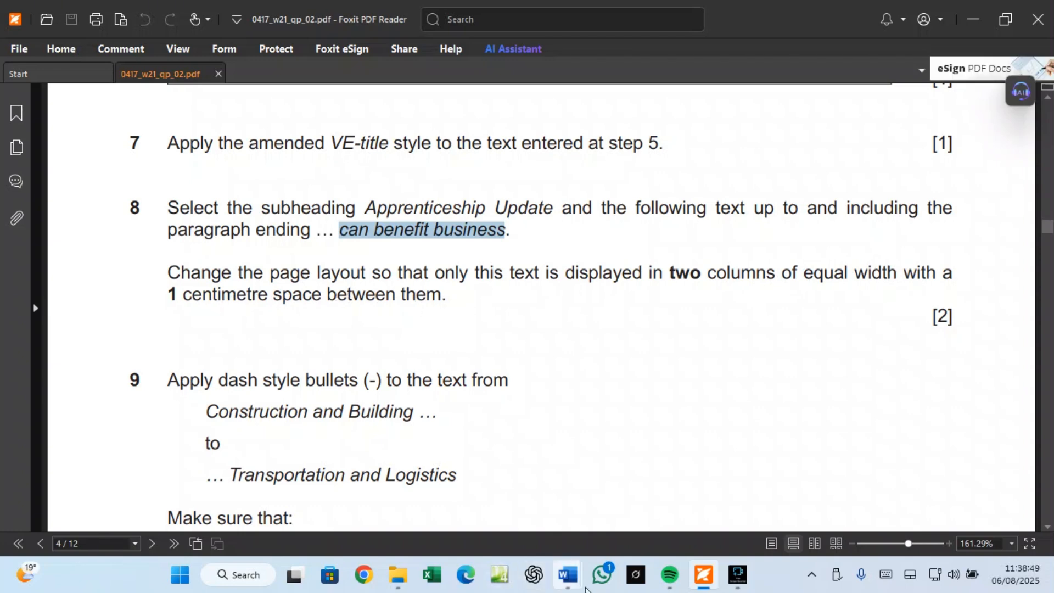
{"action": "mouse_move", "coordinate": [568, 577]}
{"action": "left_click", "coordinate": [634, 519]}
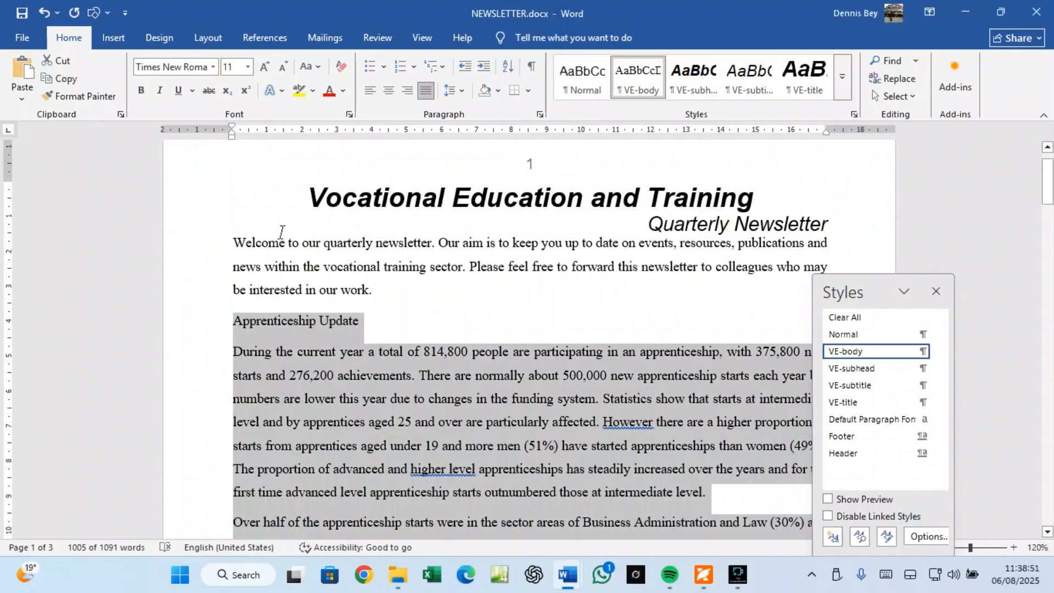
Step: Format the selected Apprenticeship text as two equal columns with 1 cm spacing
{"action": "left_click", "coordinate": [211, 42]}
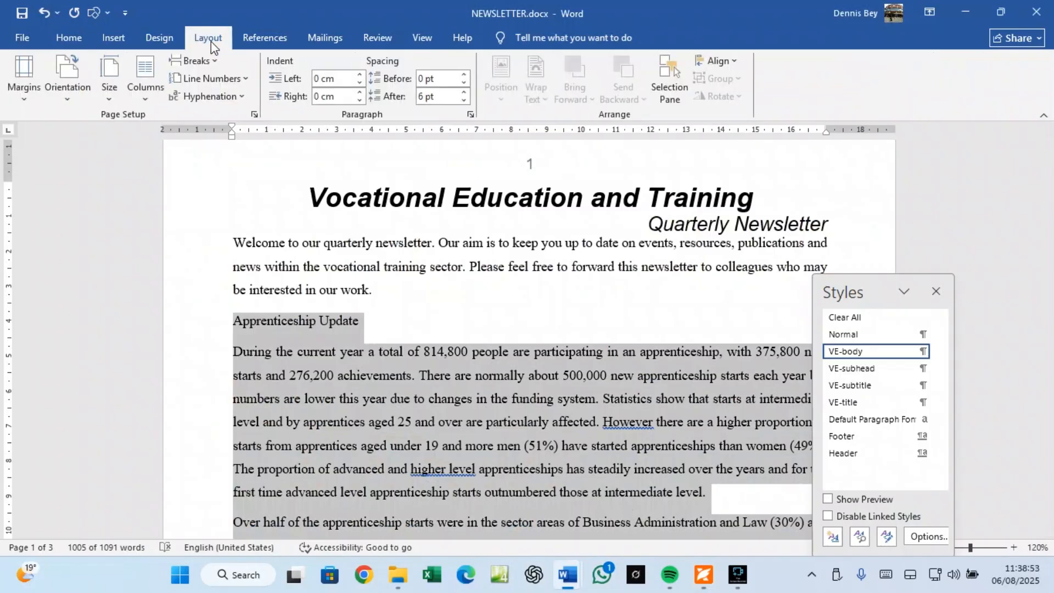
{"action": "left_click", "coordinate": [144, 95]}
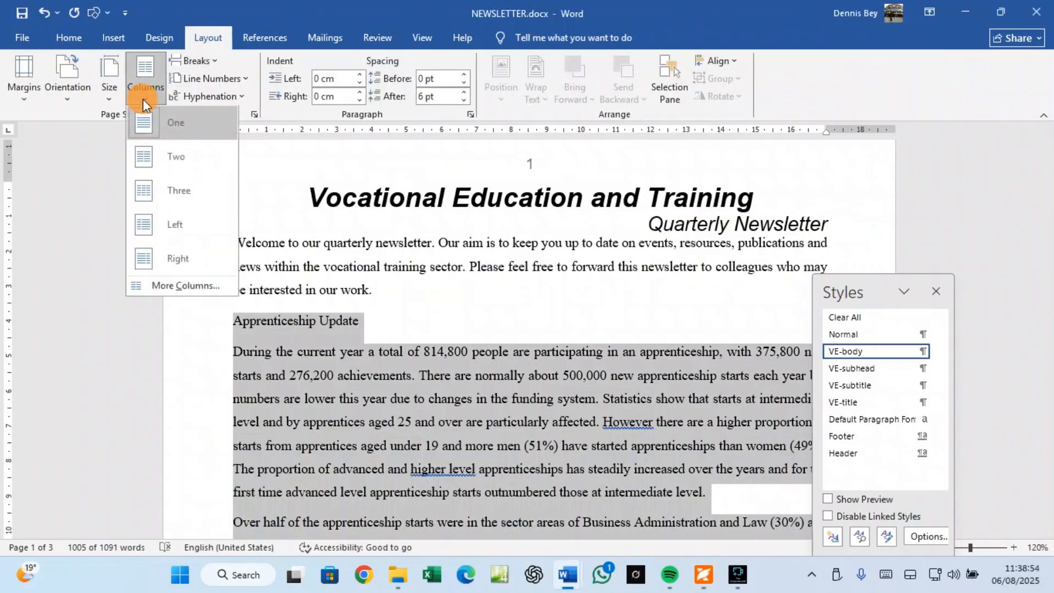
{"action": "left_click", "coordinate": [166, 286]}
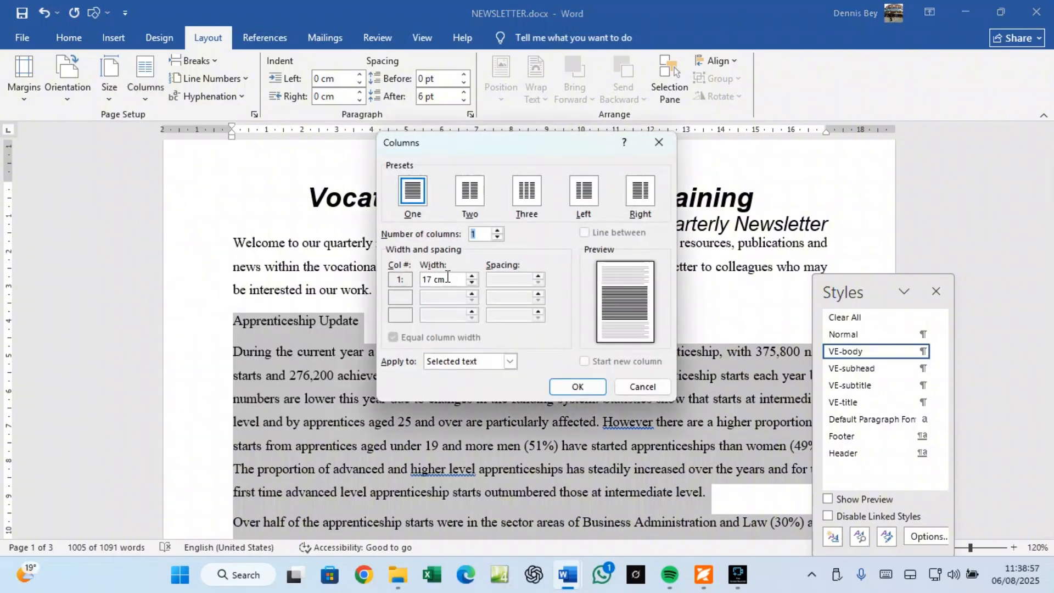
{"action": "left_click", "coordinate": [468, 191]}
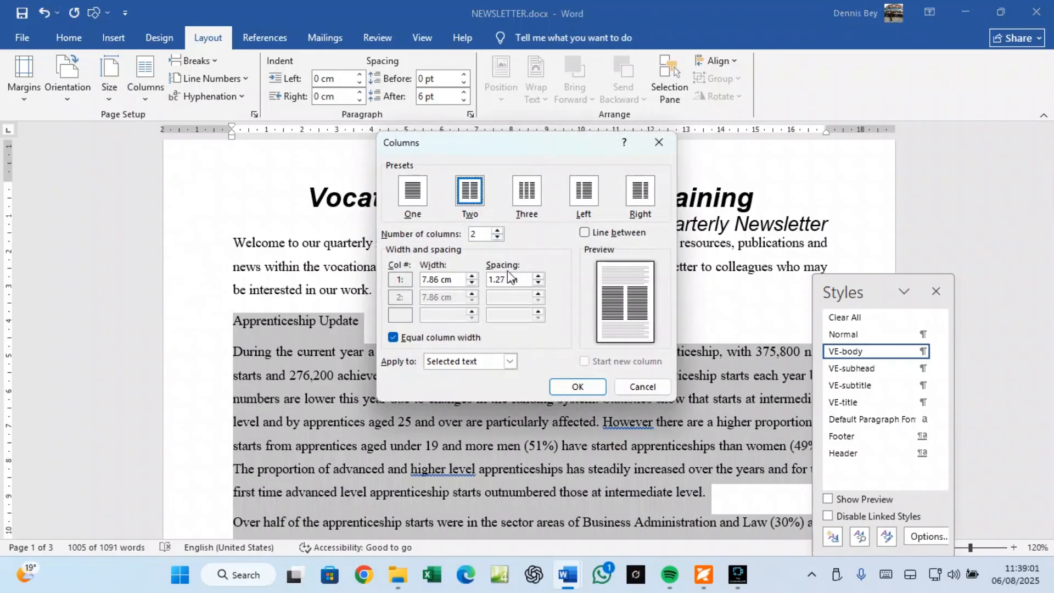
{"action": "left_click", "coordinate": [538, 283]}
{"action": "left_click", "coordinate": [538, 283]}
{"action": "left_click", "coordinate": [538, 283]}
{"action": "left_click", "coordinate": [574, 387]}
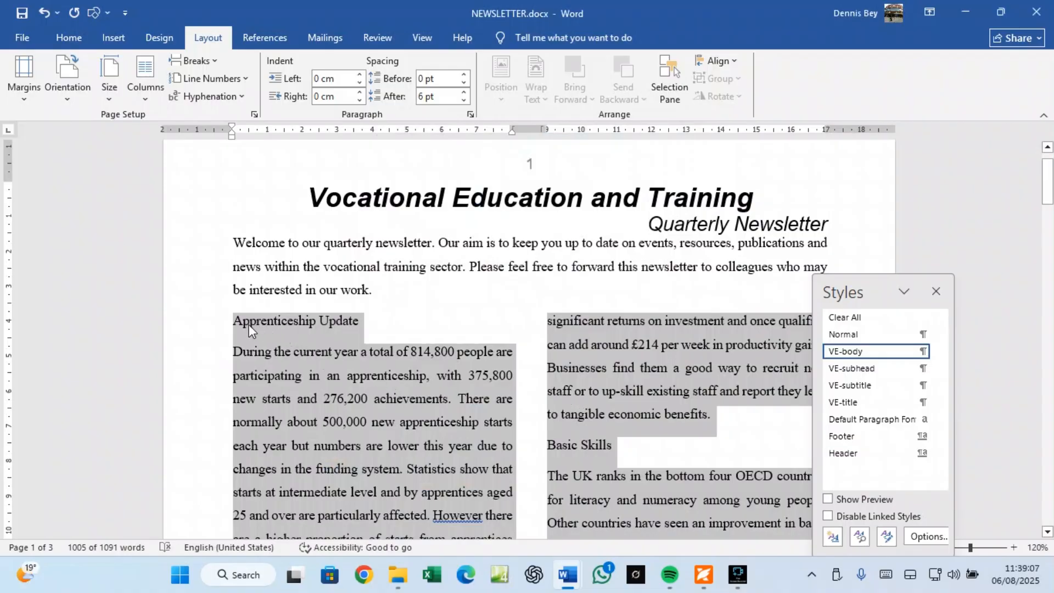
{"action": "scroll", "coordinate": [562, 345], "scroll_direction": "down", "scroll_amount": 20}
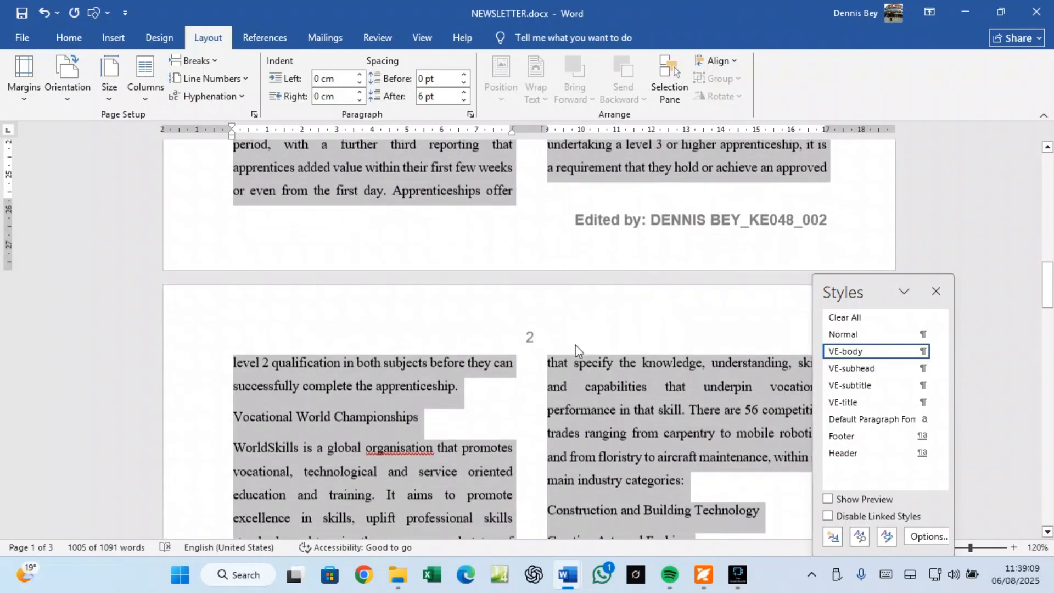
{"action": "scroll", "coordinate": [574, 344], "scroll_direction": "down", "scroll_amount": 15}
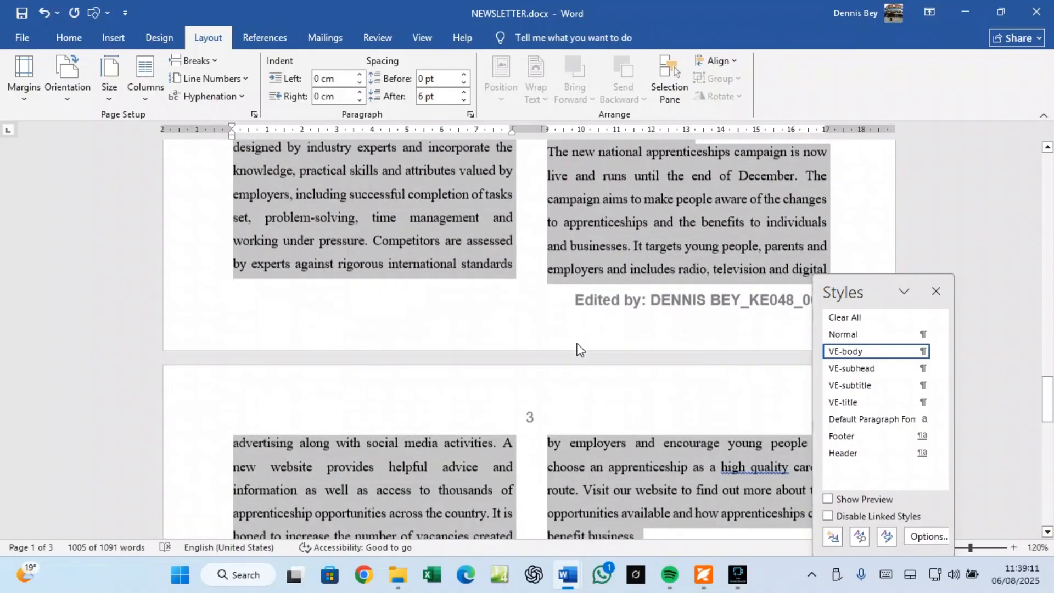
{"action": "scroll", "coordinate": [640, 309], "scroll_direction": "down", "scroll_amount": 4}
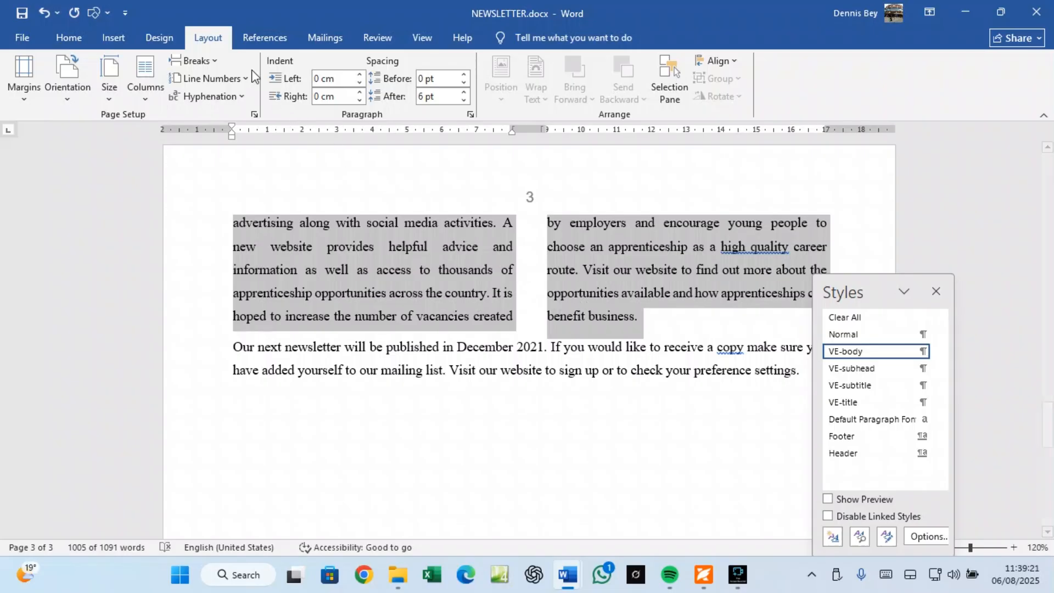
Step: Set the apprenticeship text to 2 equal-width columns with 1 cm spacing, then switch to Foxit
{"action": "left_click", "coordinate": [149, 99]}
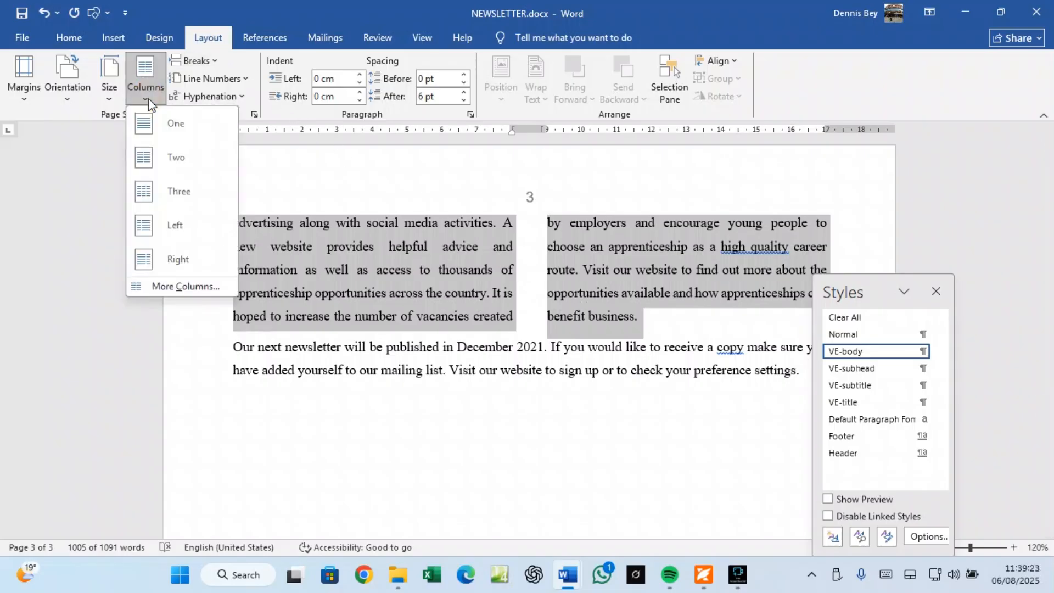
{"action": "left_click", "coordinate": [166, 286]}
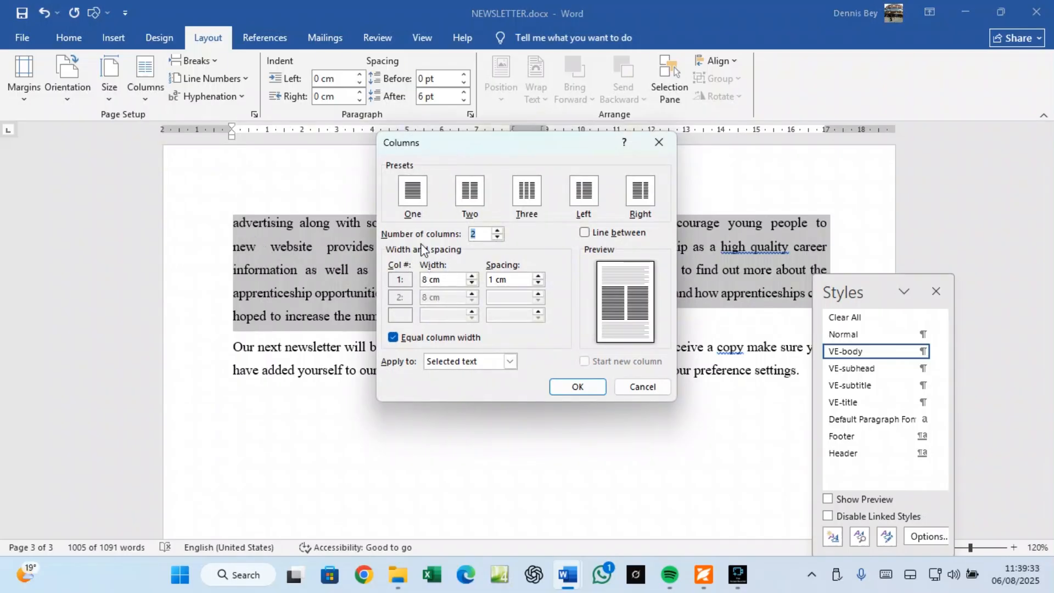
{"action": "left_click", "coordinate": [577, 387]}
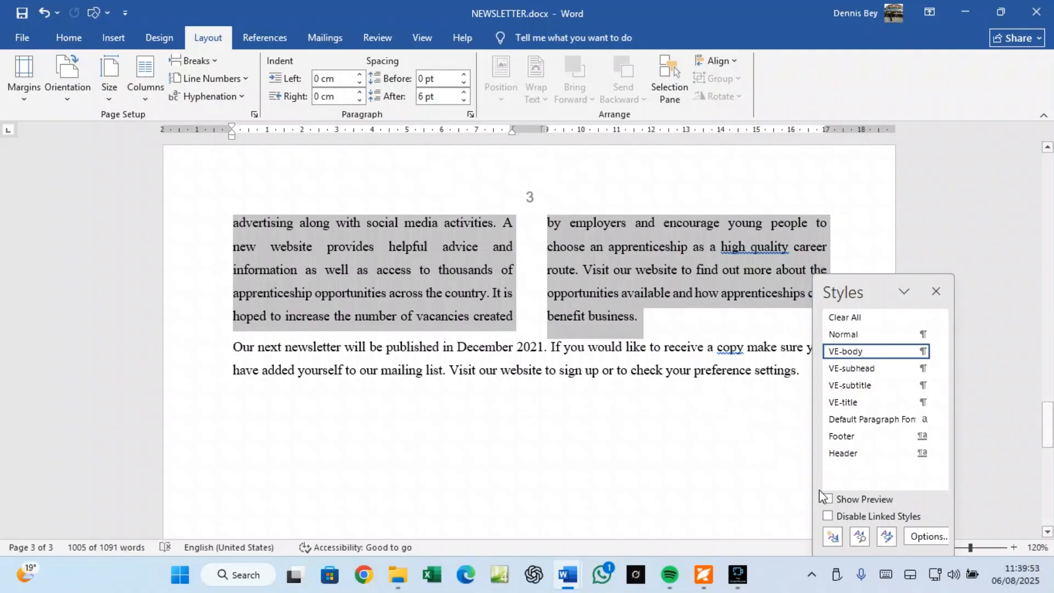
{"action": "left_click", "coordinate": [706, 581]}
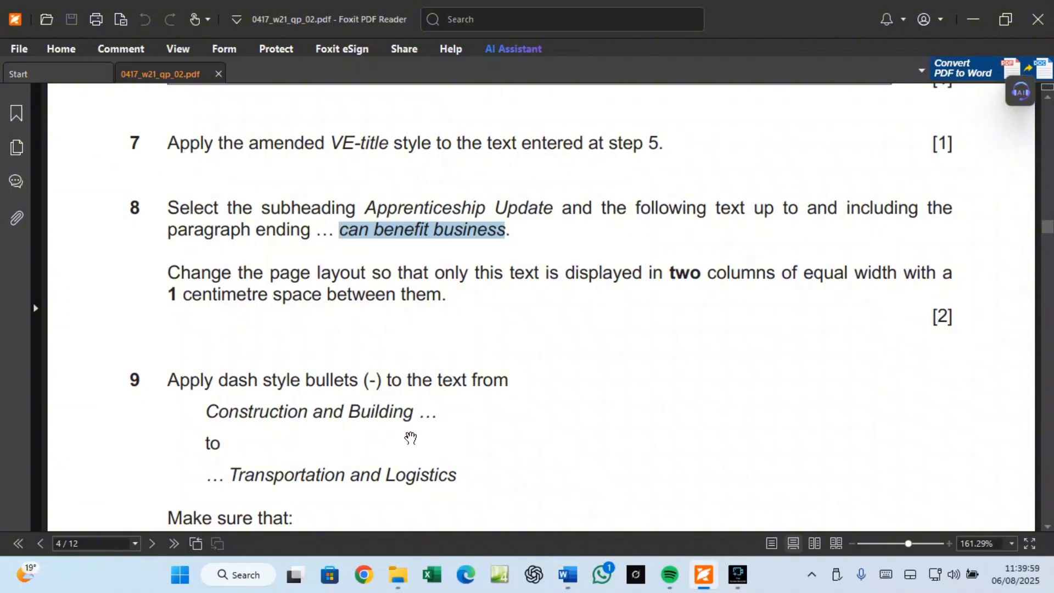
Step: Copy the phrase 'Construction and Building' from question 9 of the question paper
{"action": "scroll", "coordinate": [281, 415], "scroll_direction": "down", "scroll_amount": 3}
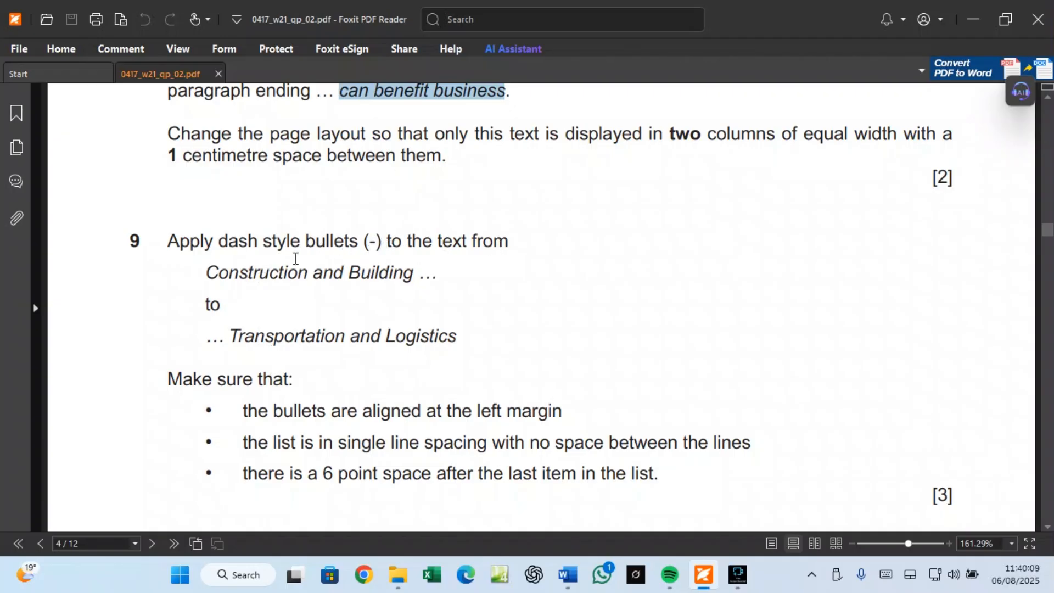
{"action": "left_click_drag", "start_coordinate": [205, 272], "coordinate": [408, 277]}
{"action": "right_click", "coordinate": [401, 274]}
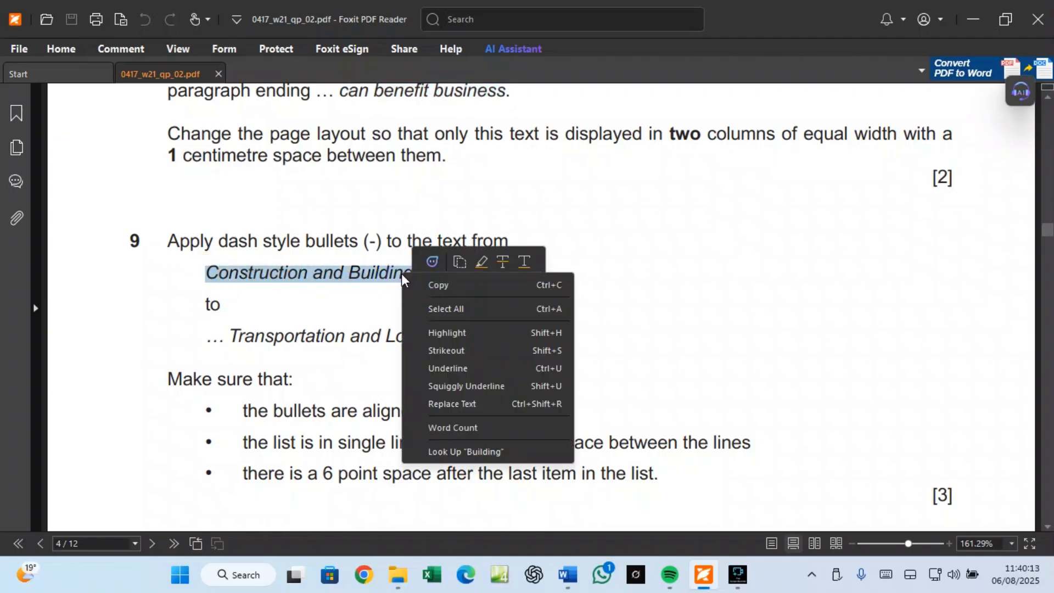
{"action": "left_click", "coordinate": [424, 287]}
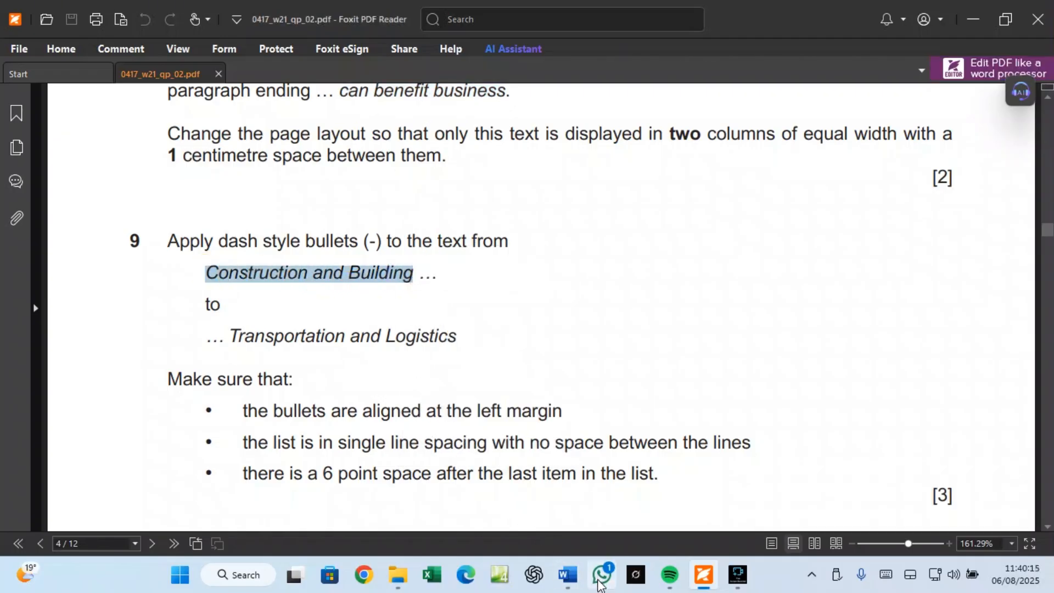
Step: Back in NEWSLETTER.docx, search for the pasted phrase 'Construction and Building'
{"action": "mouse_move", "coordinate": [568, 575]}
{"action": "left_click", "coordinate": [657, 507]}
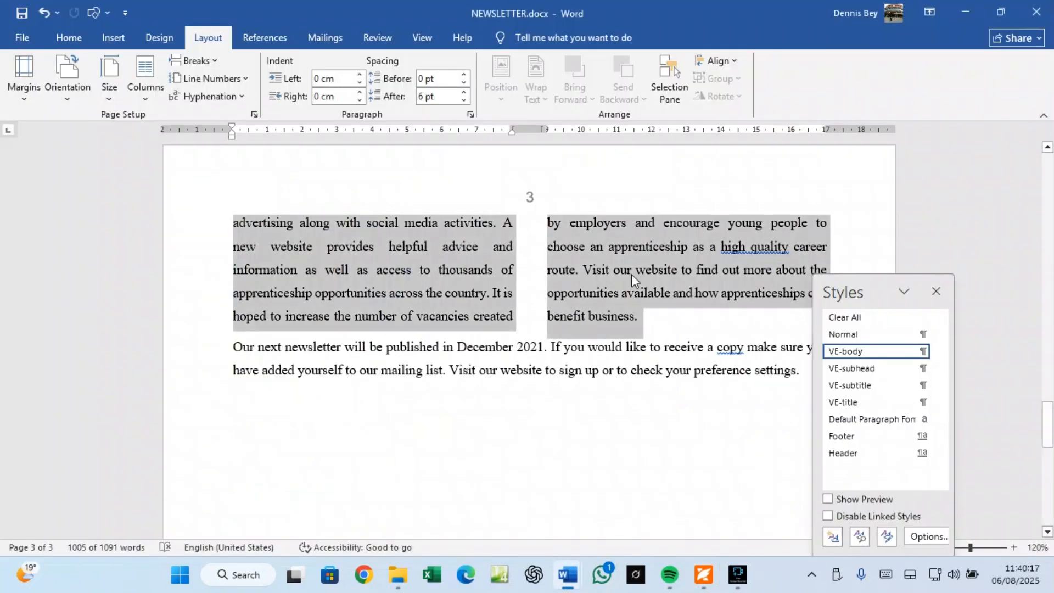
{"action": "left_click", "coordinate": [69, 39]}
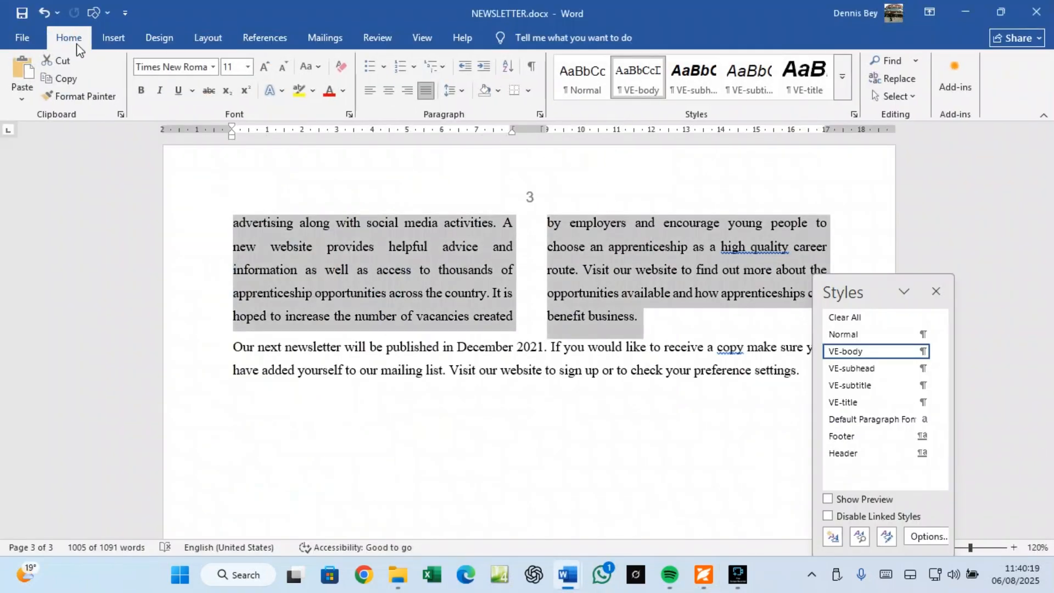
{"action": "left_click", "coordinate": [890, 61]}
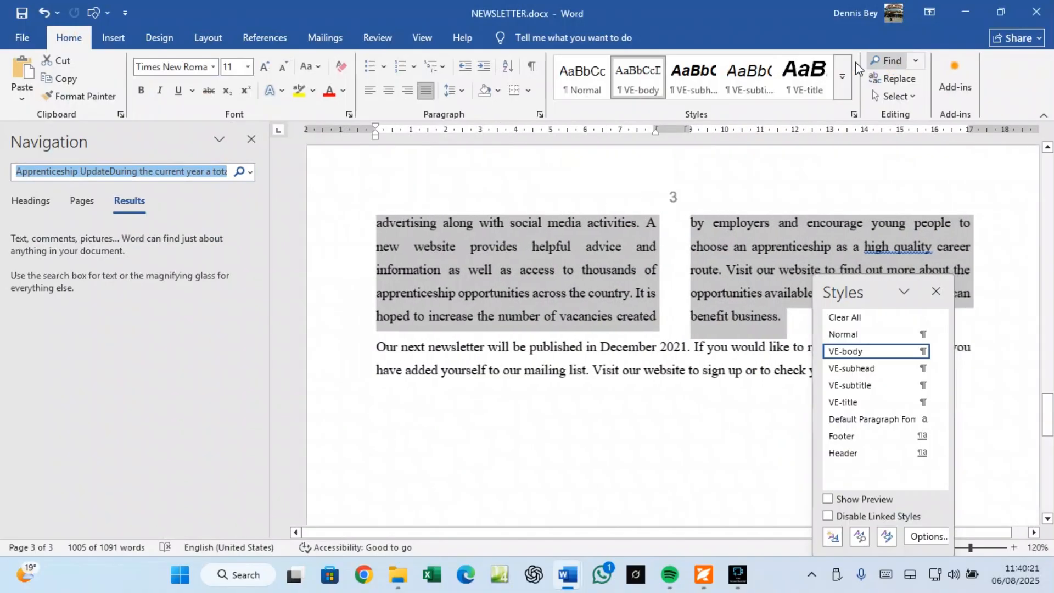
{"action": "key", "text": "ctrl+v"}
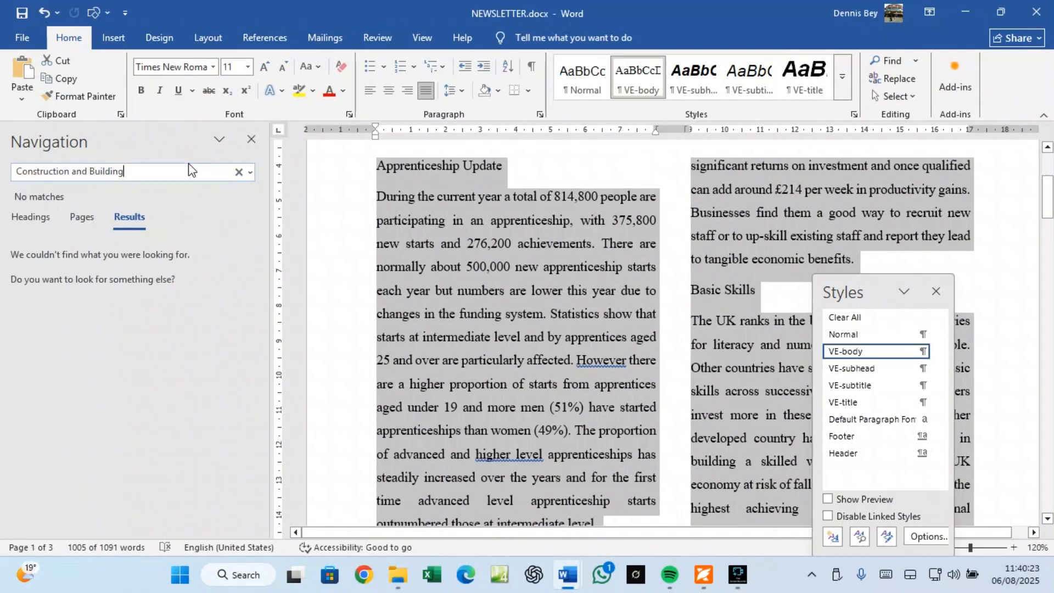
{"action": "key", "text": "Return"}
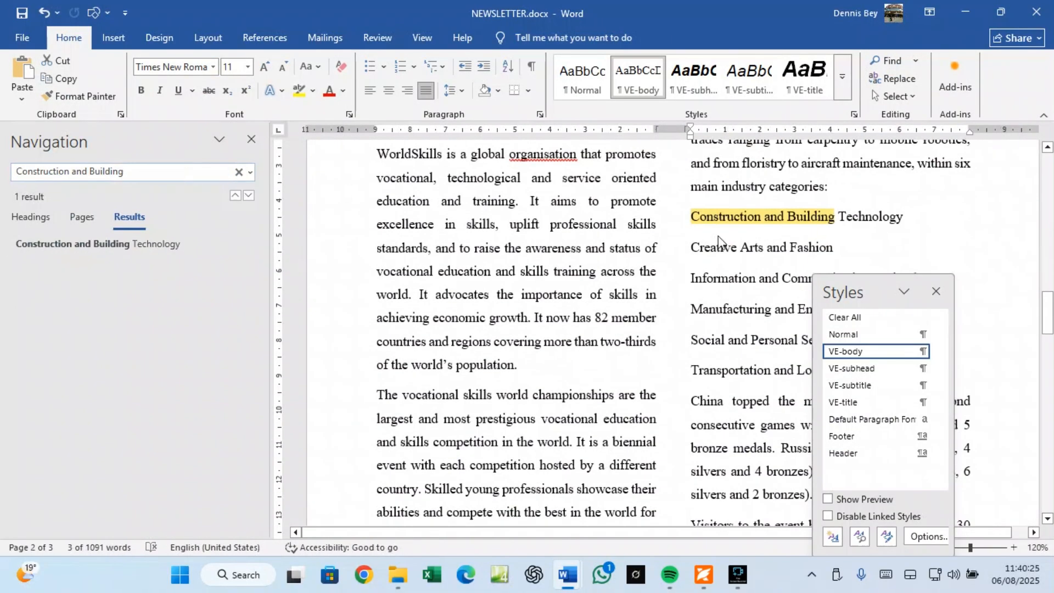
Step: Select the six lines from Construction and Building Technology through Transportation and Logistics
{"action": "left_click_drag", "start_coordinate": [874, 287], "coordinate": [990, 162]}
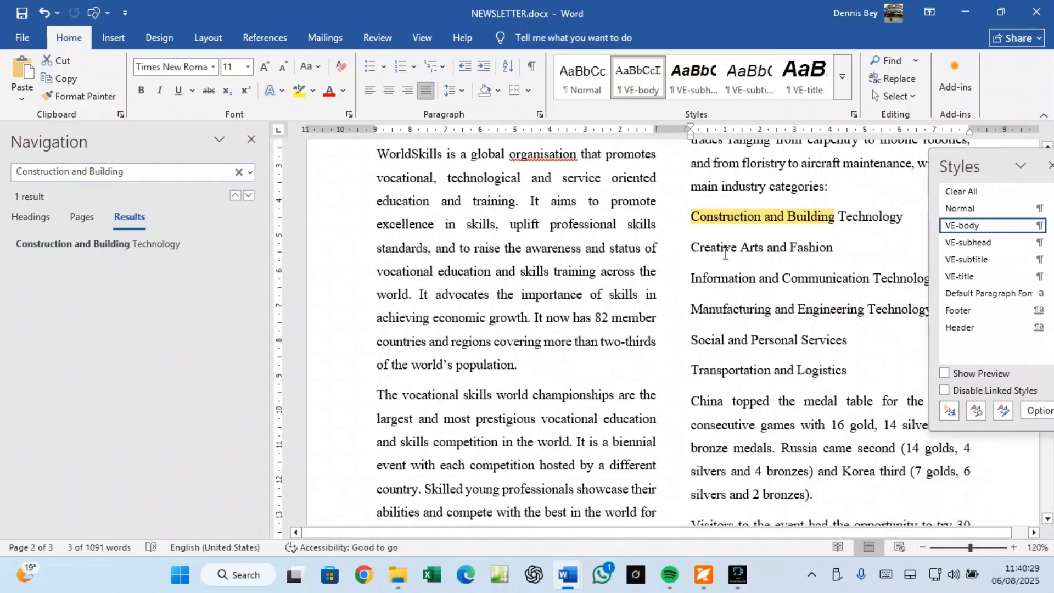
{"action": "left_click", "coordinate": [706, 222]}
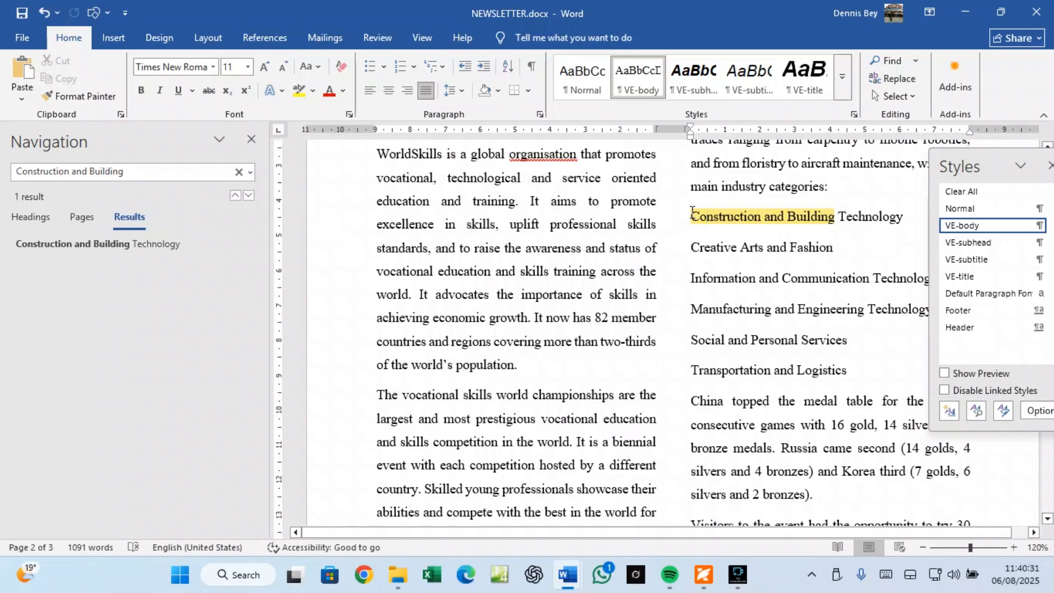
{"action": "left_click", "coordinate": [252, 139]}
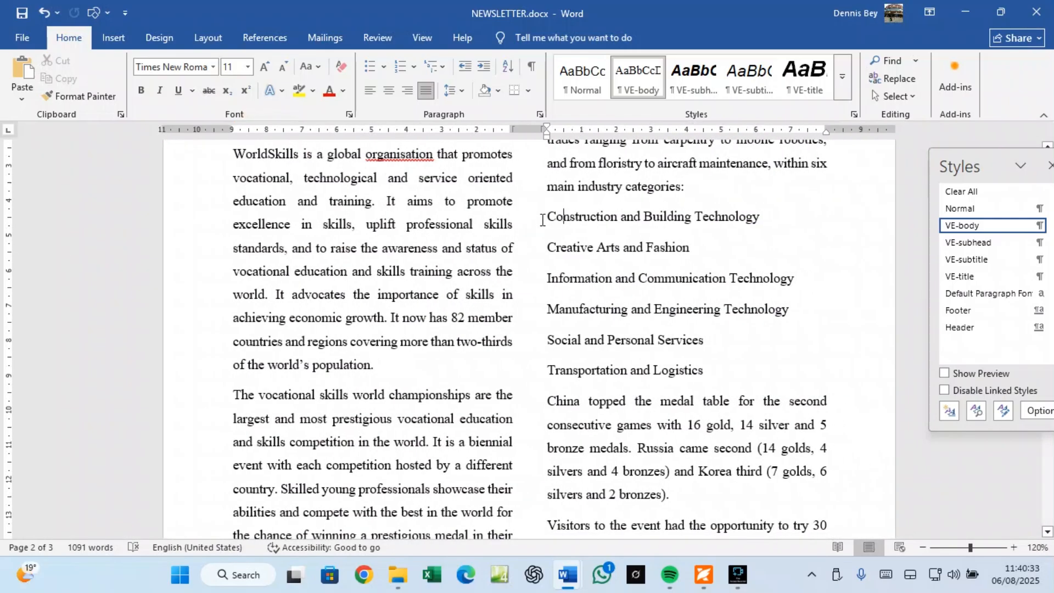
{"action": "left_click_drag", "start_coordinate": [544, 217], "coordinate": [715, 384]}
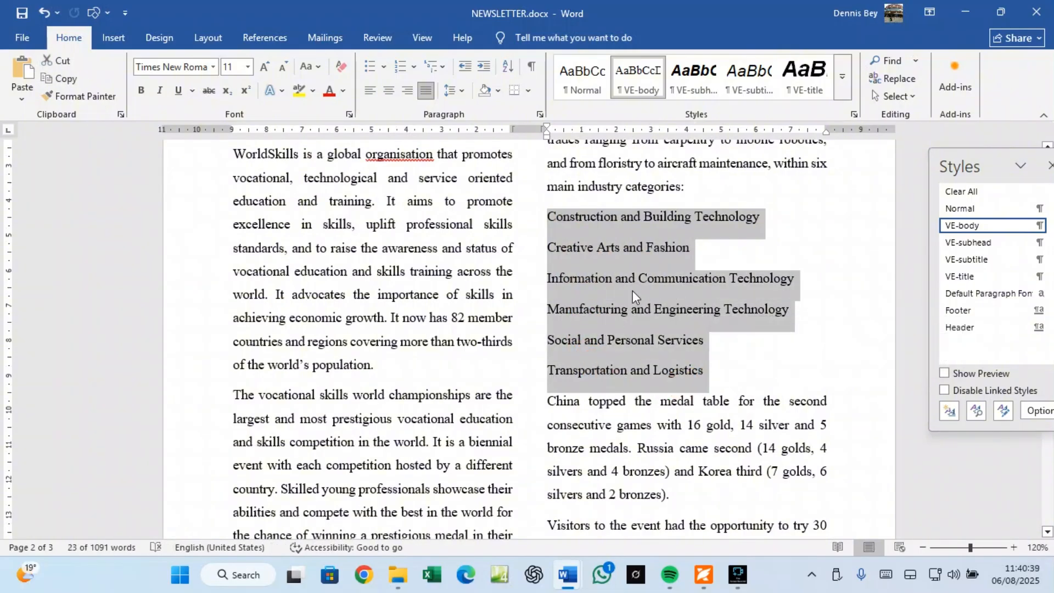
Step: Recheck the question paper in Foxit, then return to NEWSLETTER.docx
{"action": "left_click", "coordinate": [706, 576]}
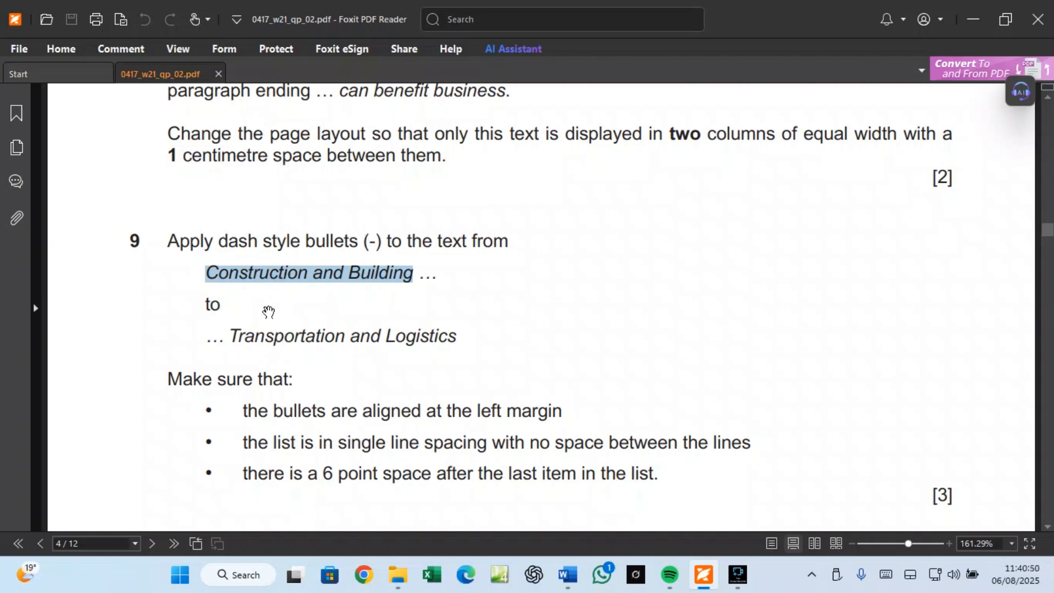
{"action": "mouse_move", "coordinate": [564, 583]}
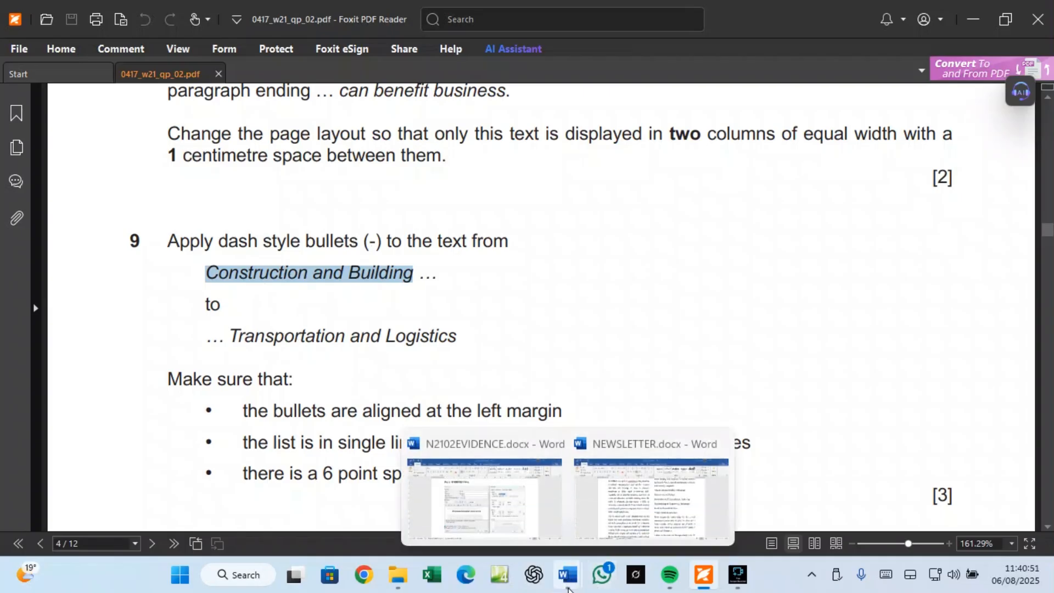
{"action": "left_click", "coordinate": [628, 536]}
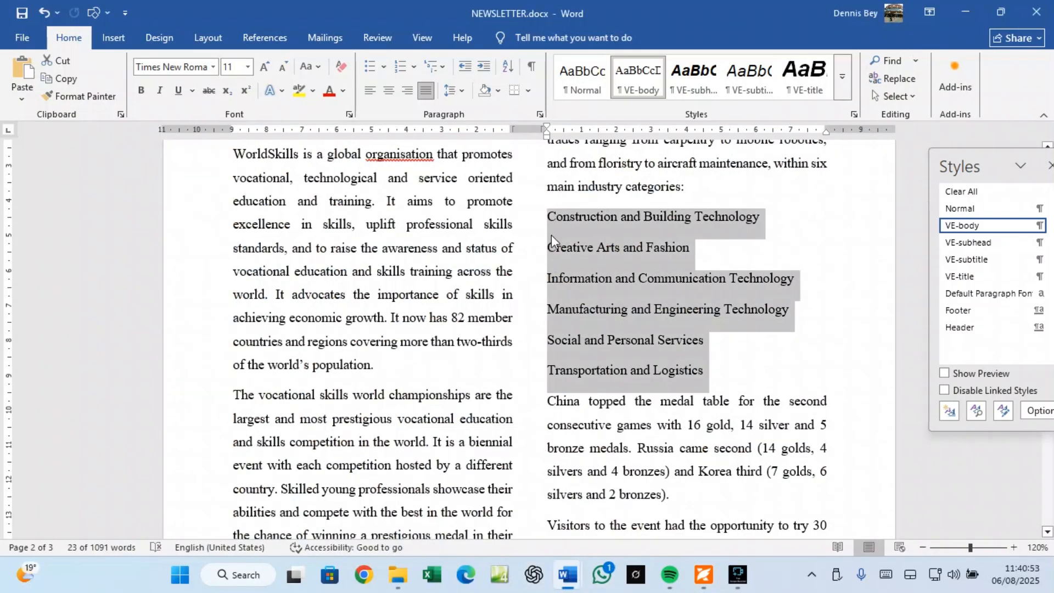
Step: Bullet the six category lines and define a dash (character code 45) as the bullet symbol
{"action": "left_click", "coordinate": [368, 67]}
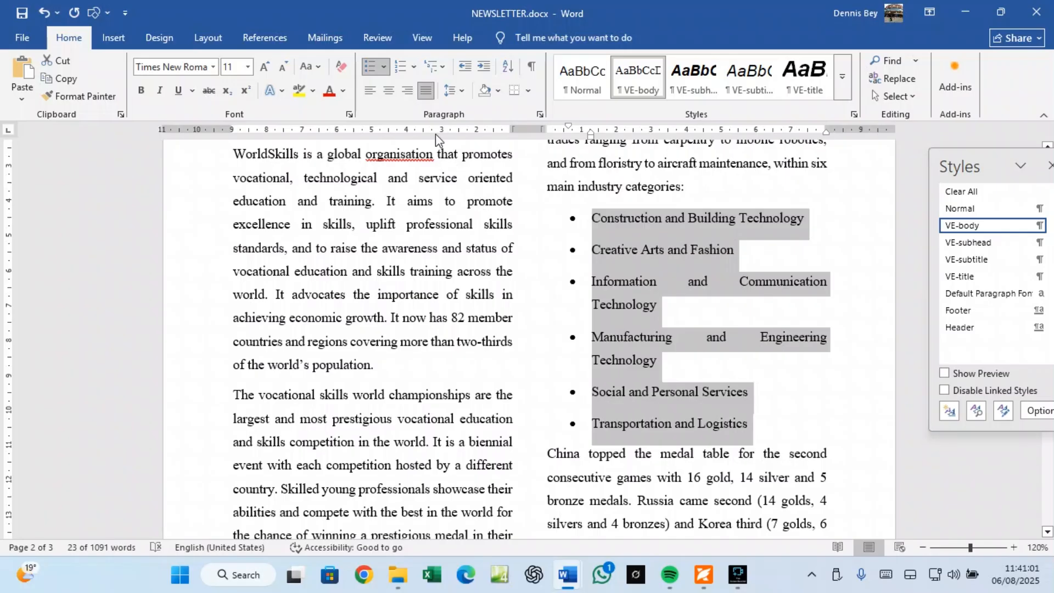
{"action": "left_click", "coordinate": [383, 66]}
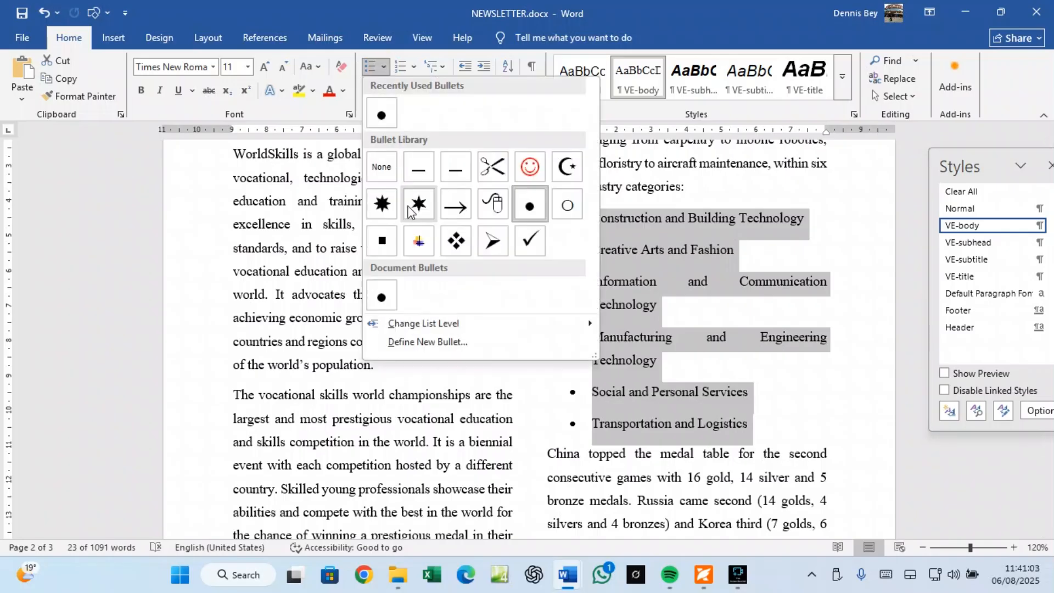
{"action": "left_click", "coordinate": [424, 343]}
{"action": "left_click", "coordinate": [464, 179]}
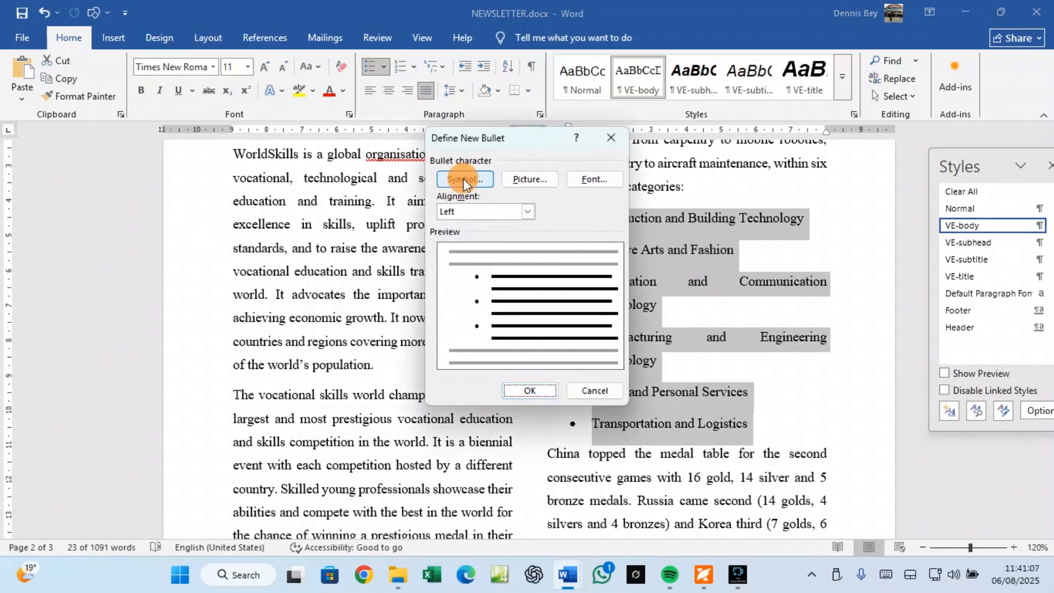
{"action": "left_click", "coordinate": [720, 289]}
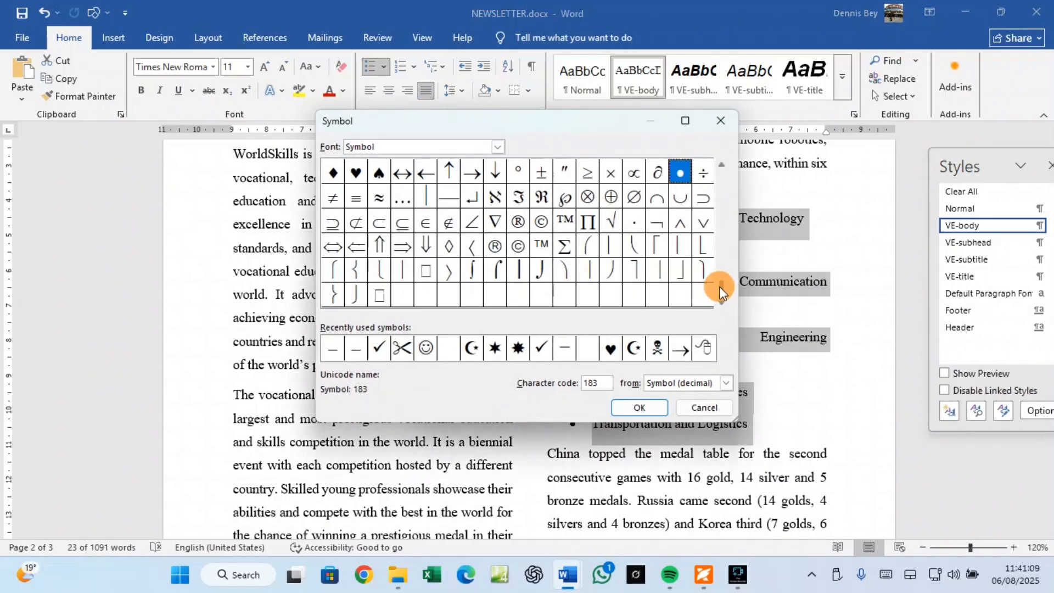
{"action": "left_click_drag", "start_coordinate": [720, 288], "coordinate": [724, 211]}
{"action": "left_click", "coordinate": [721, 164]}
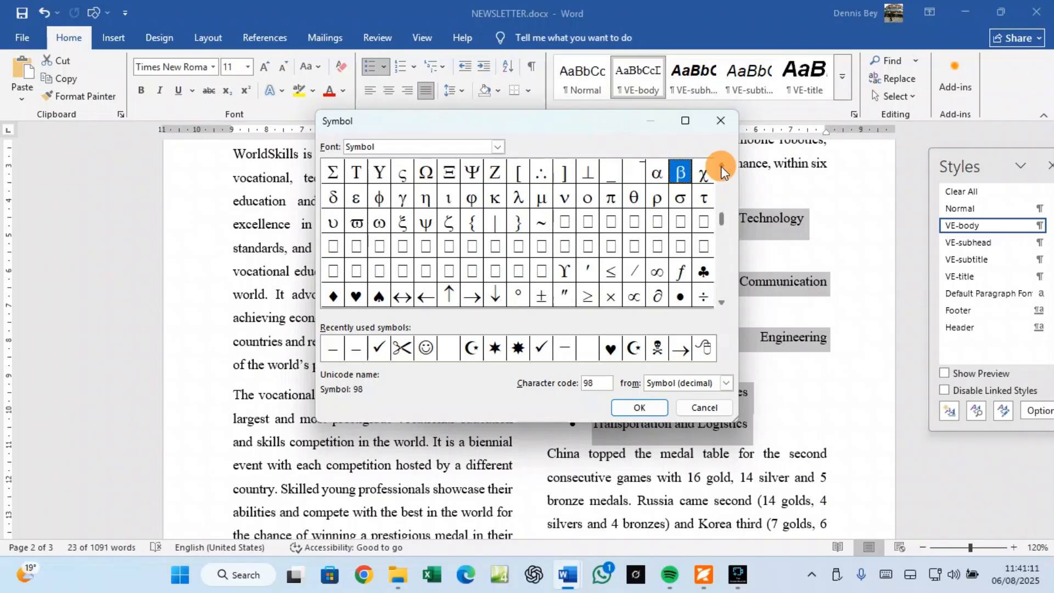
{"action": "left_click", "coordinate": [720, 165]}
{"action": "left_click", "coordinate": [721, 166]}
{"action": "left_click", "coordinate": [721, 166]}
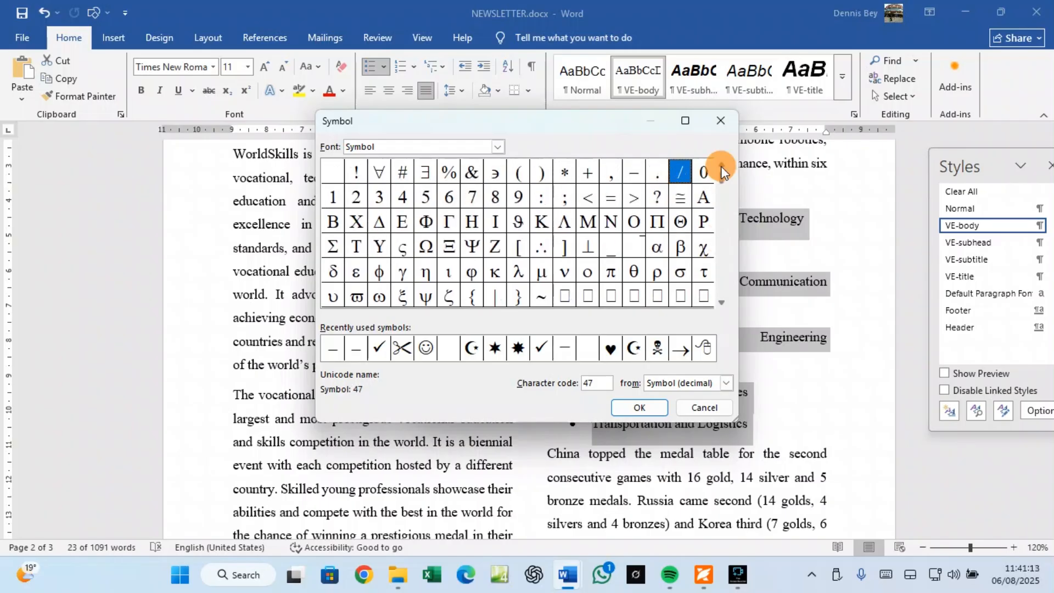
{"action": "left_click", "coordinate": [636, 175]}
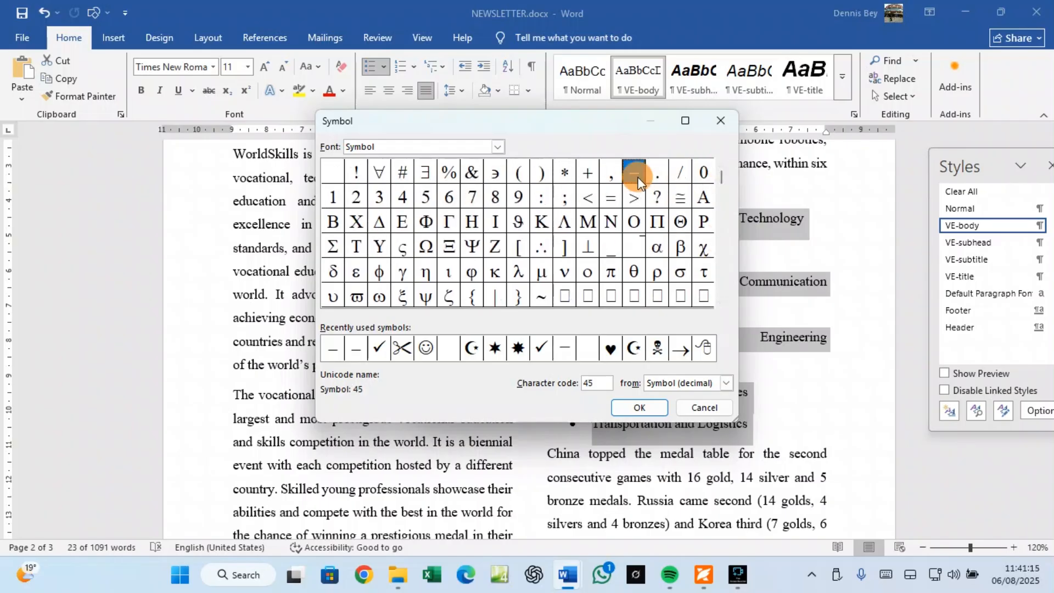
{"action": "left_click", "coordinate": [641, 408]}
{"action": "left_click", "coordinate": [528, 390]}
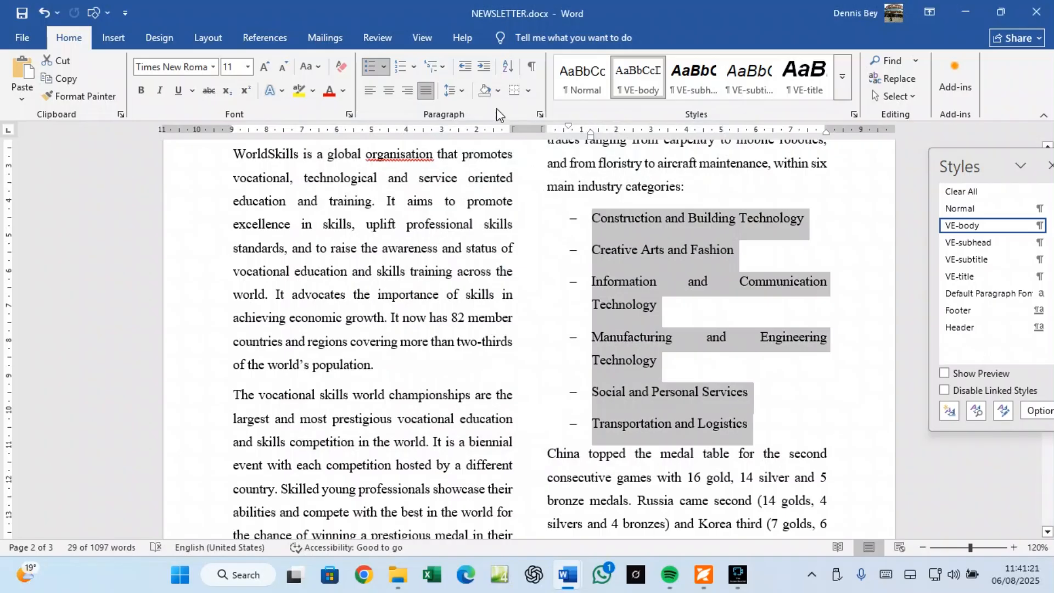
Step: Adjust the dash list's indent to one step in from the margin, then switch to the question paper
{"action": "left_click", "coordinate": [465, 65]}
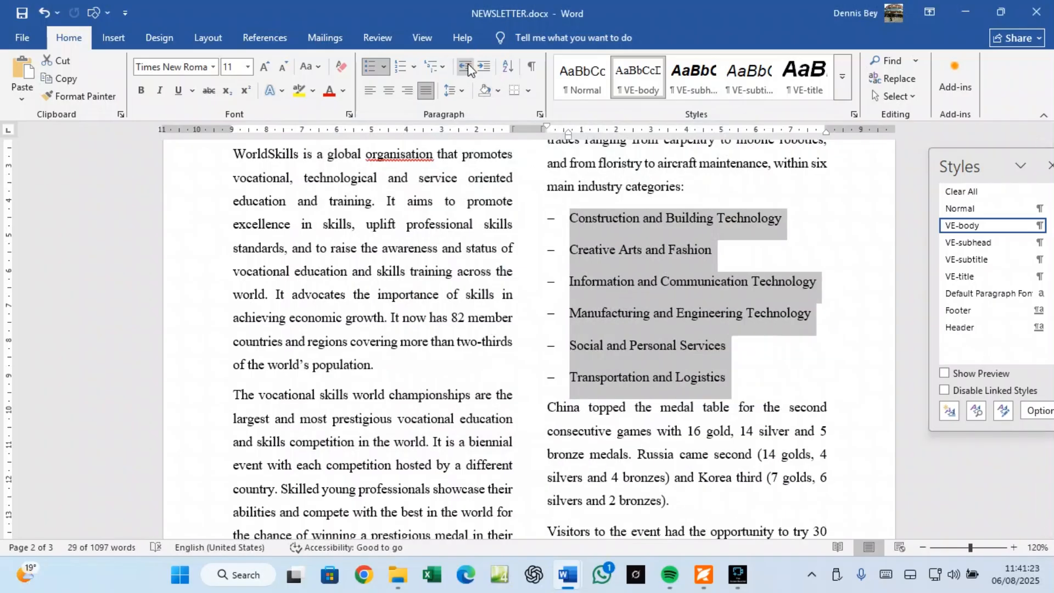
{"action": "left_click", "coordinate": [481, 67]}
{"action": "left_click", "coordinate": [483, 68]}
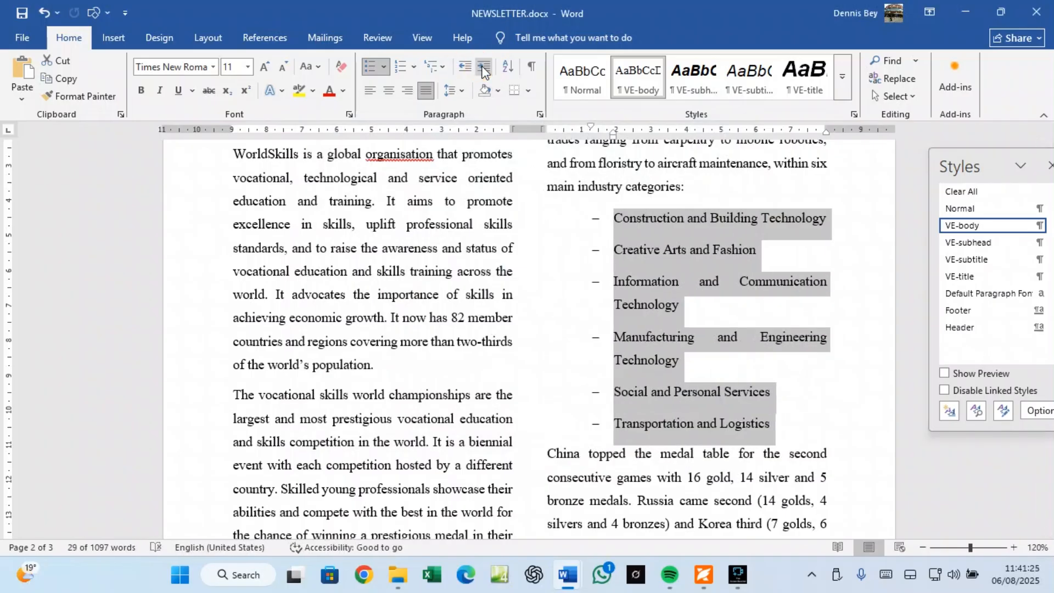
{"action": "left_click", "coordinate": [469, 65]}
{"action": "left_click", "coordinate": [470, 65]}
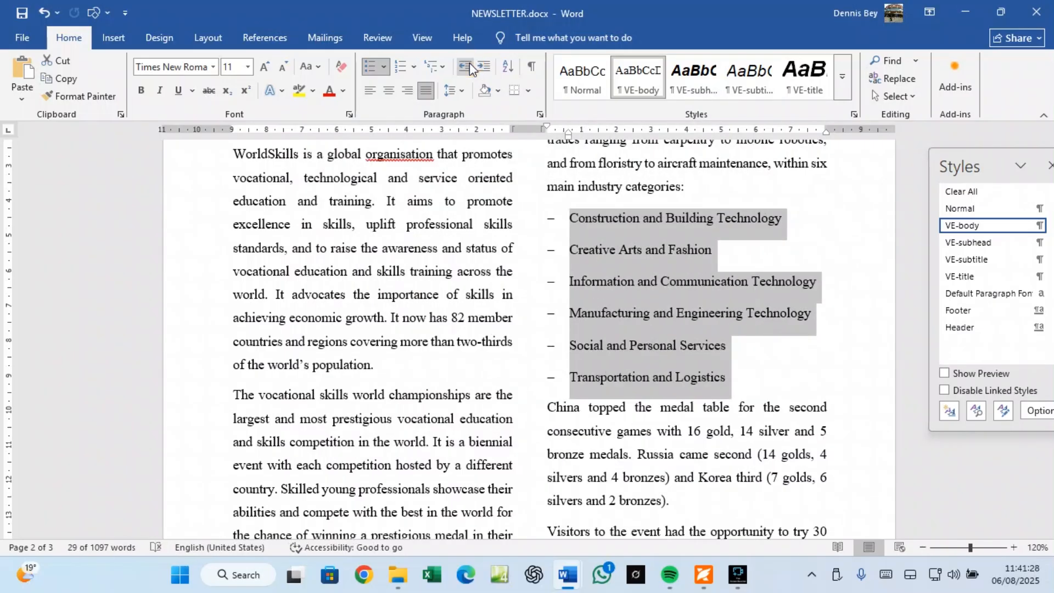
{"action": "left_click", "coordinate": [483, 69]}
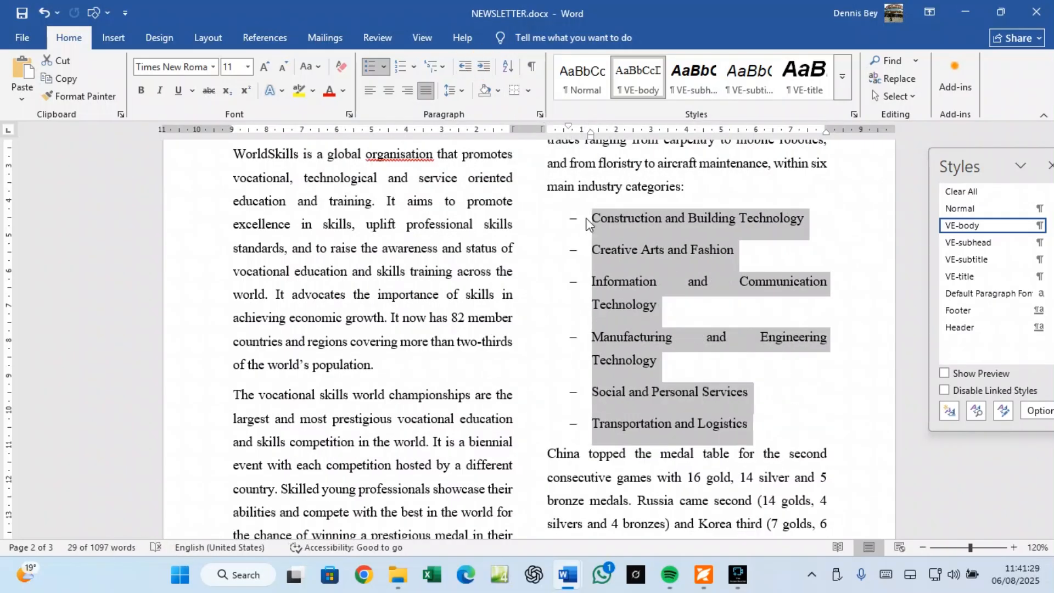
{"action": "left_click", "coordinate": [702, 575]}
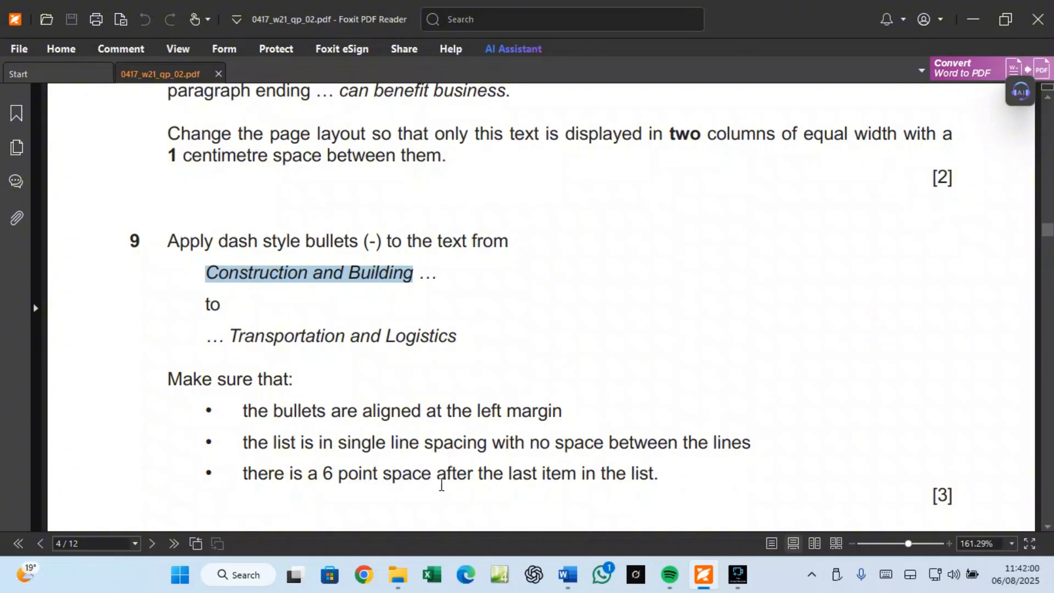
Step: Bring NEWSLETTER.docx back to the front from the Word taskbar preview
{"action": "mouse_move", "coordinate": [568, 580]}
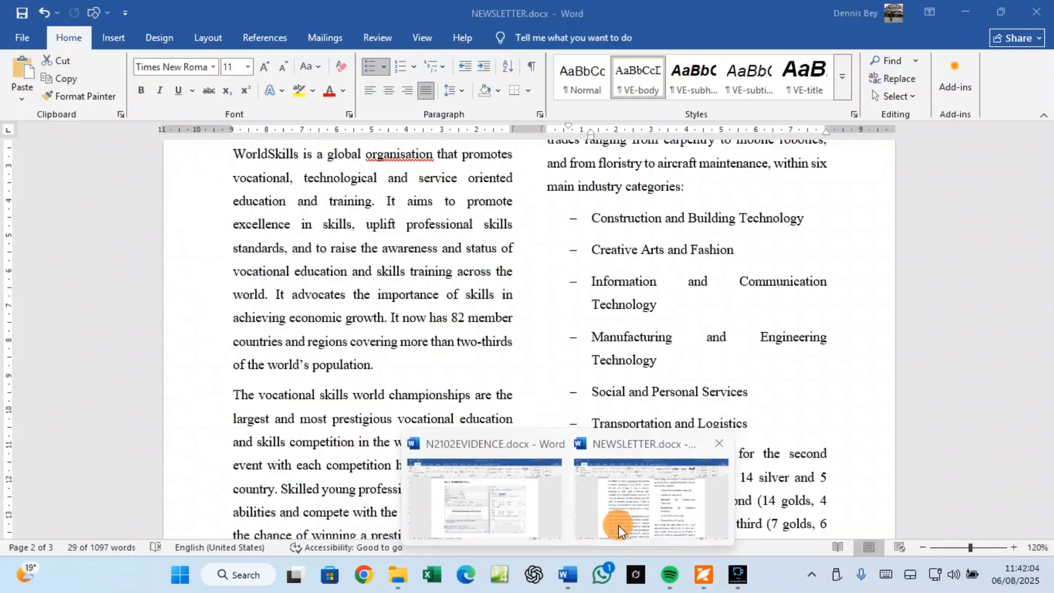
{"action": "left_click", "coordinate": [618, 525]}
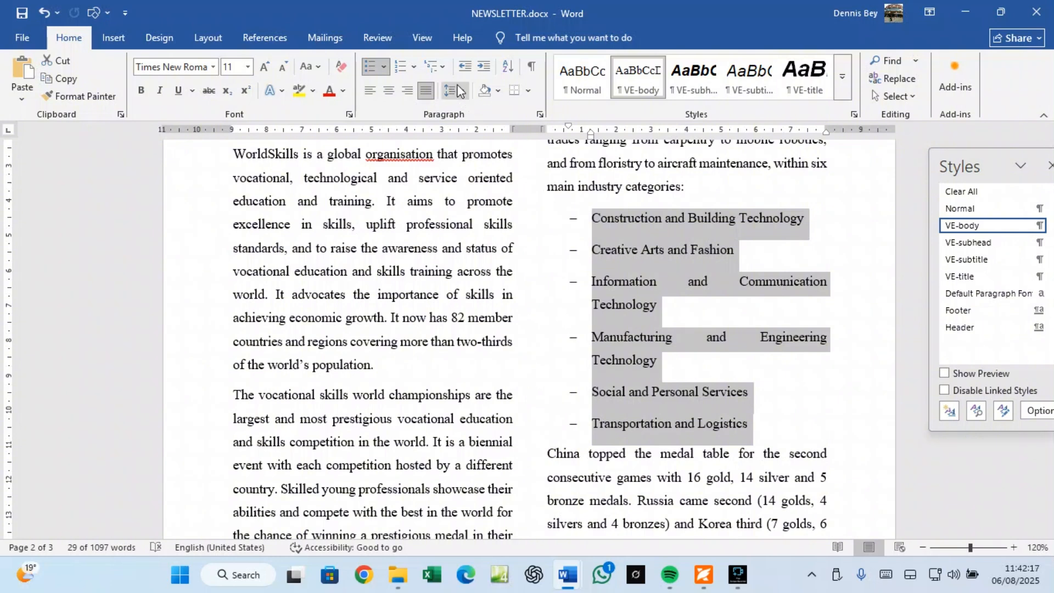
Step: Align the dash list left with Single spacing and 0 pt after, then select its last item
{"action": "left_click", "coordinate": [463, 67]}
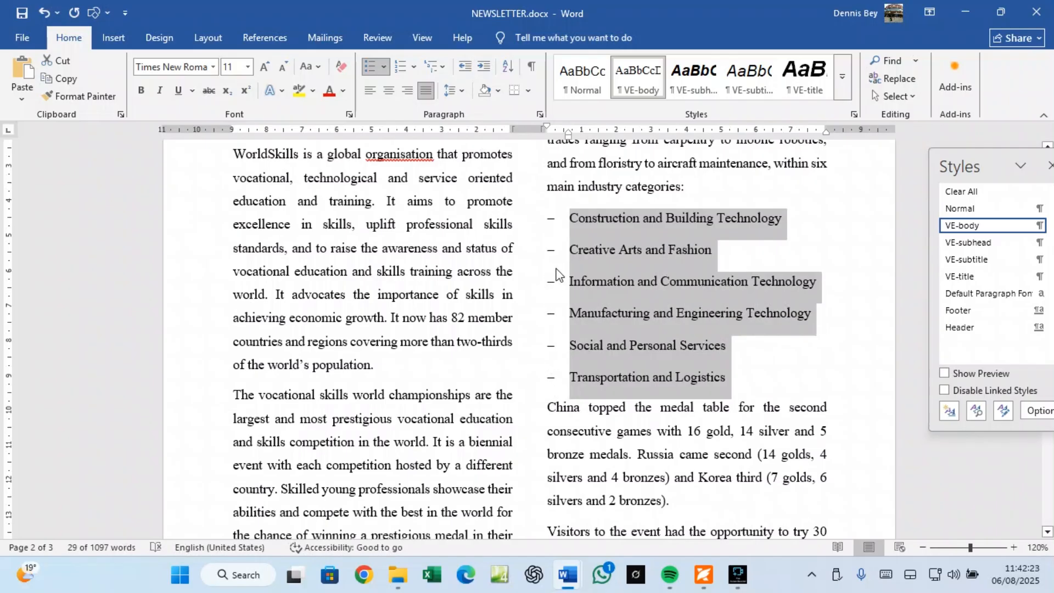
{"action": "left_click", "coordinate": [539, 114]}
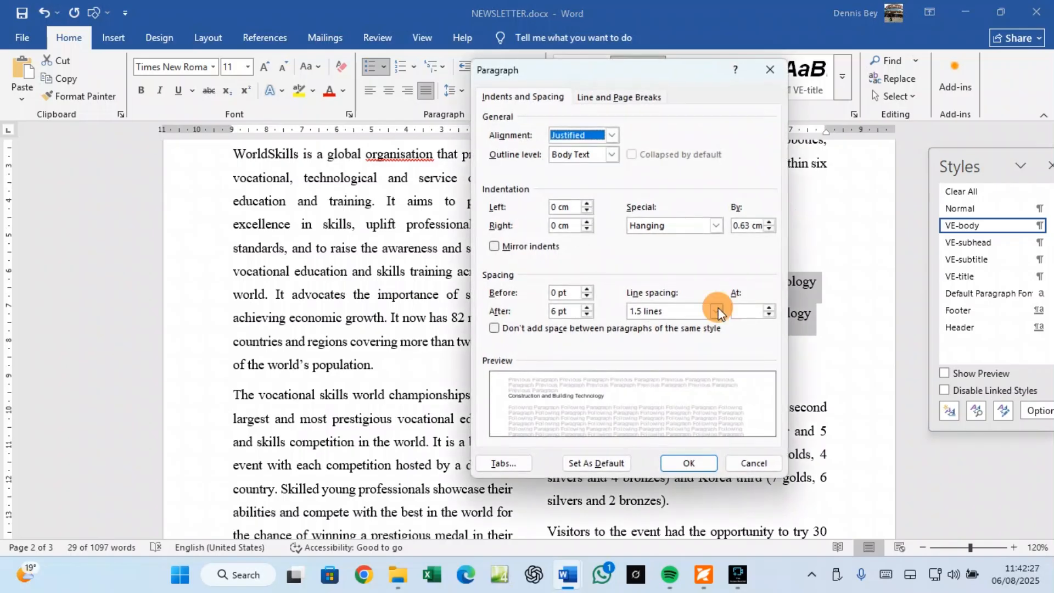
{"action": "left_click", "coordinate": [719, 311]}
{"action": "left_click", "coordinate": [648, 327]}
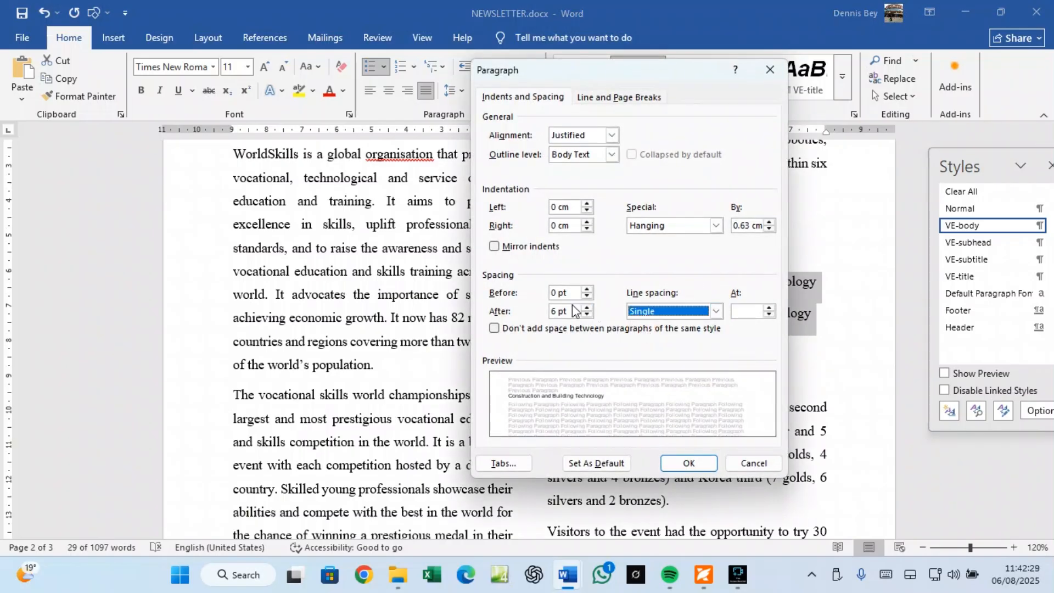
{"action": "left_click", "coordinate": [587, 315]}
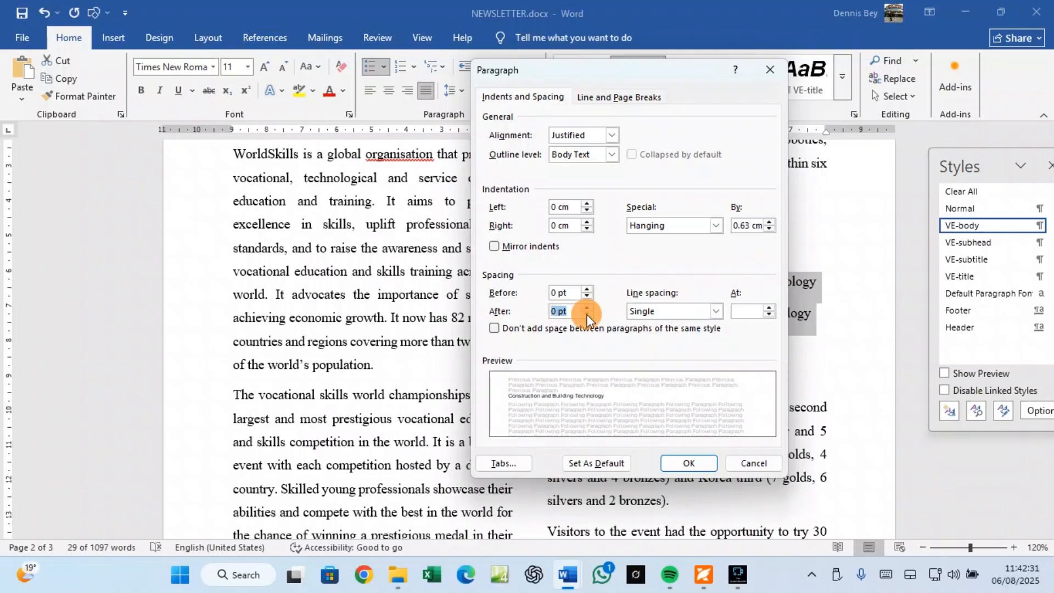
{"action": "left_click", "coordinate": [679, 460]}
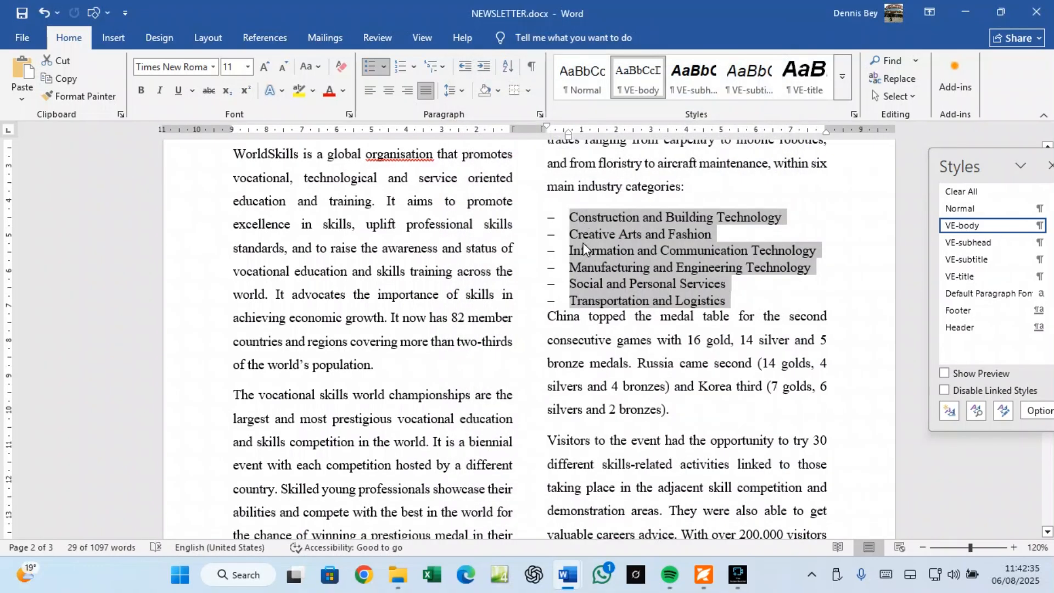
{"action": "left_click", "coordinate": [578, 310]}
{"action": "left_click_drag", "start_coordinate": [569, 301], "coordinate": [755, 308]}
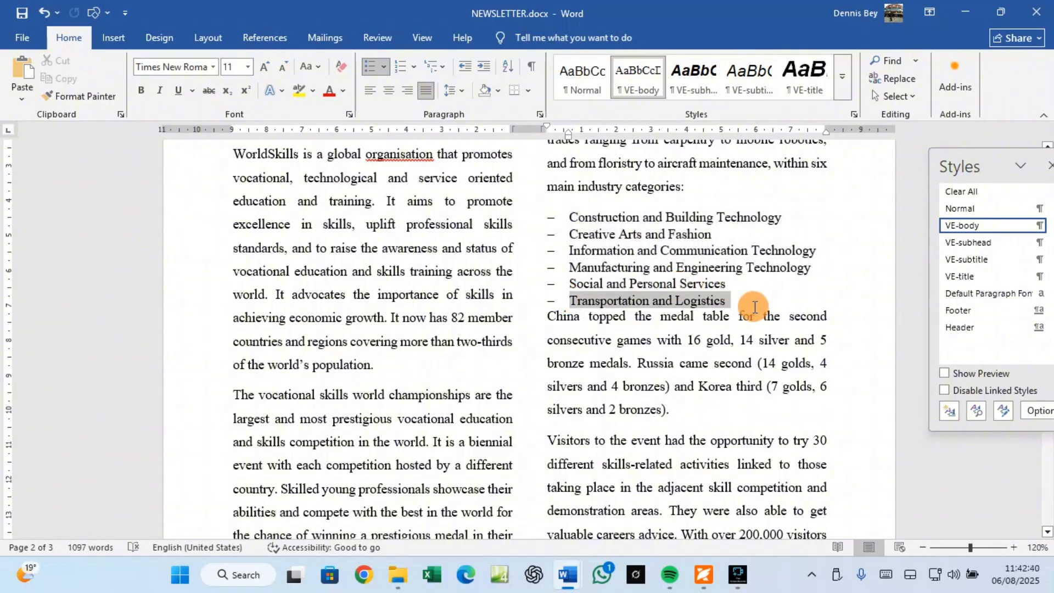
Step: Switch to Foxit to recheck question 9's 6-point-after requirement
{"action": "left_click", "coordinate": [704, 575]}
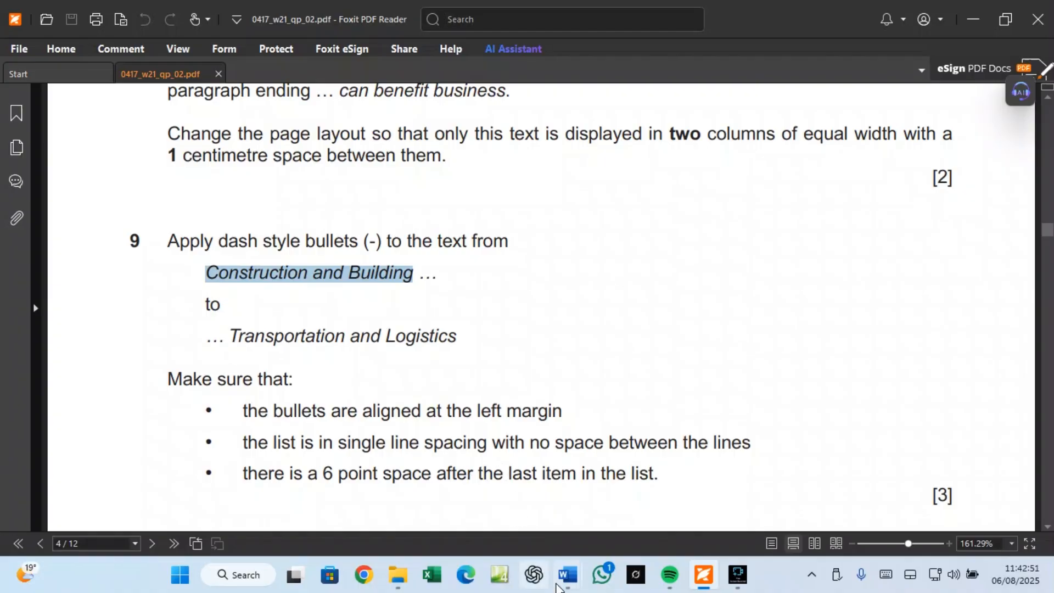
Step: Return to NEWSLETTER.docx and give the Transportation and Logistics item 6 pt spacing after
{"action": "mouse_move", "coordinate": [568, 575]}
{"action": "left_click", "coordinate": [640, 510]}
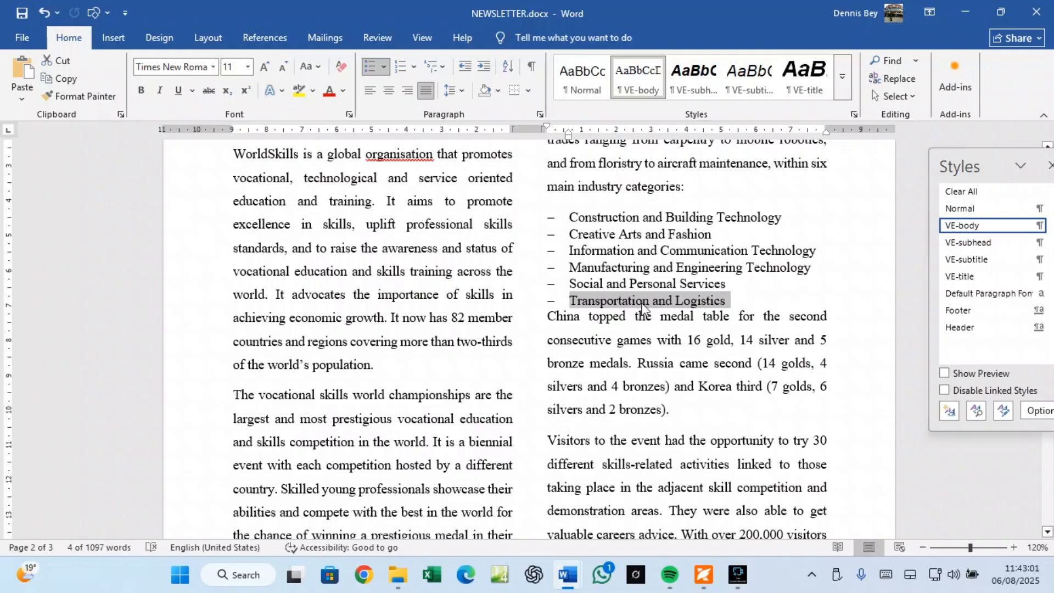
{"action": "left_click", "coordinate": [539, 114]}
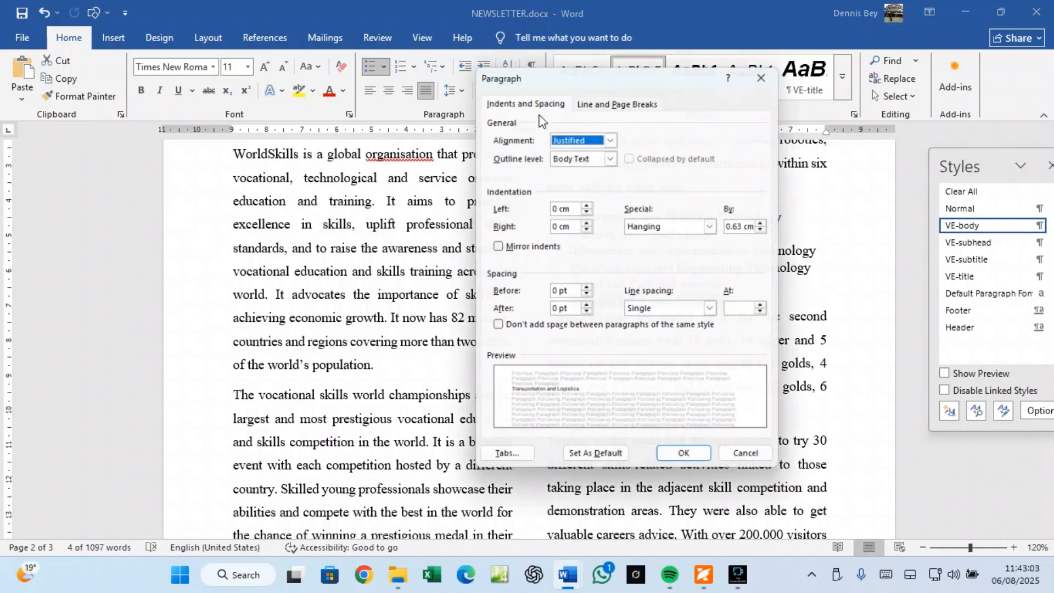
{"action": "left_click", "coordinate": [586, 308]}
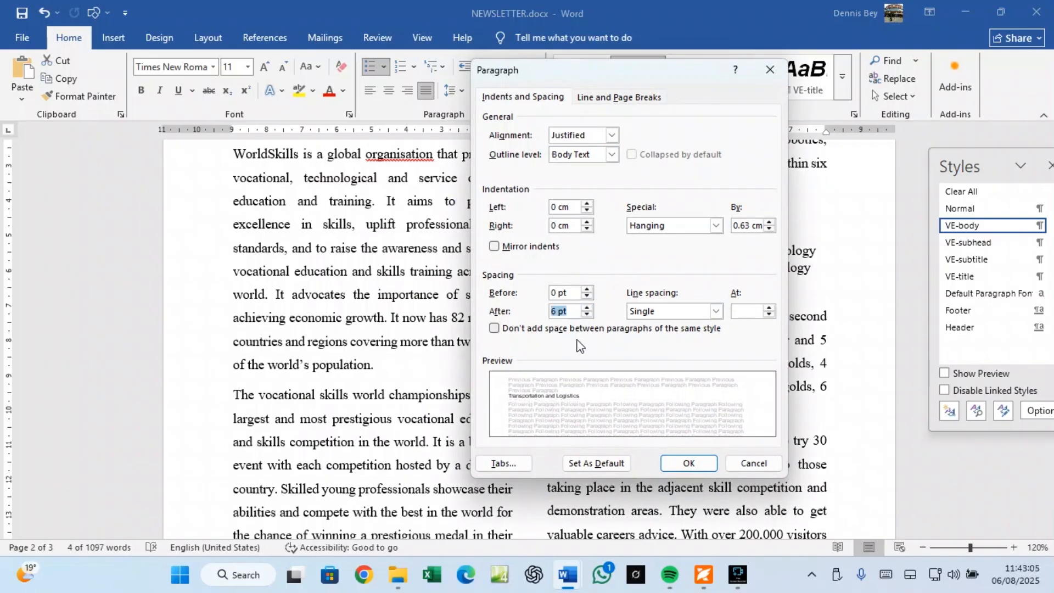
{"action": "left_click", "coordinate": [690, 464]}
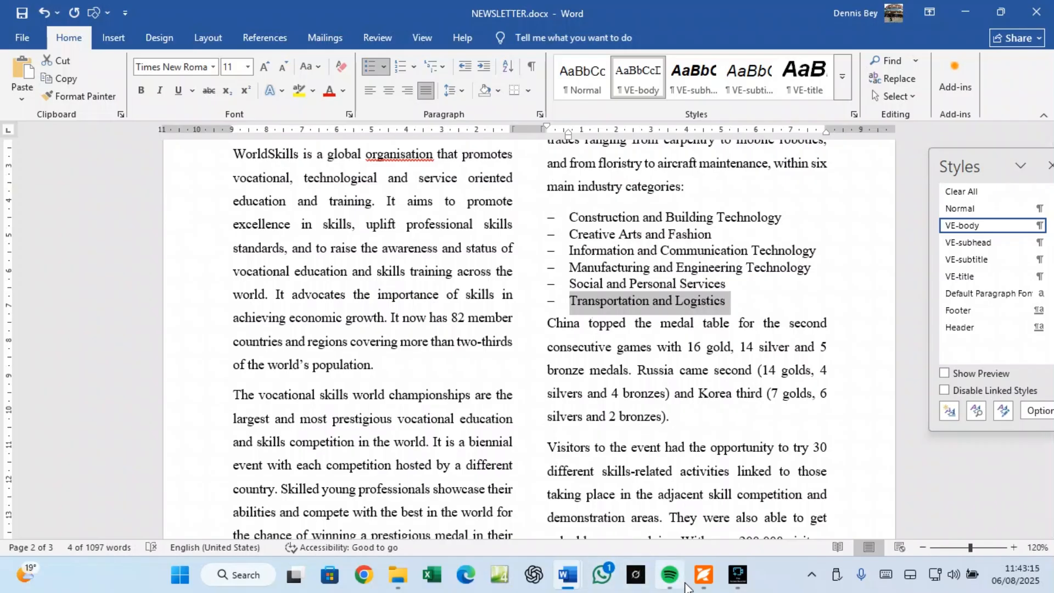
Step: Scroll the question paper to questions 10 and 11 on the VE-subhead style and pie chart
{"action": "left_click", "coordinate": [699, 582]}
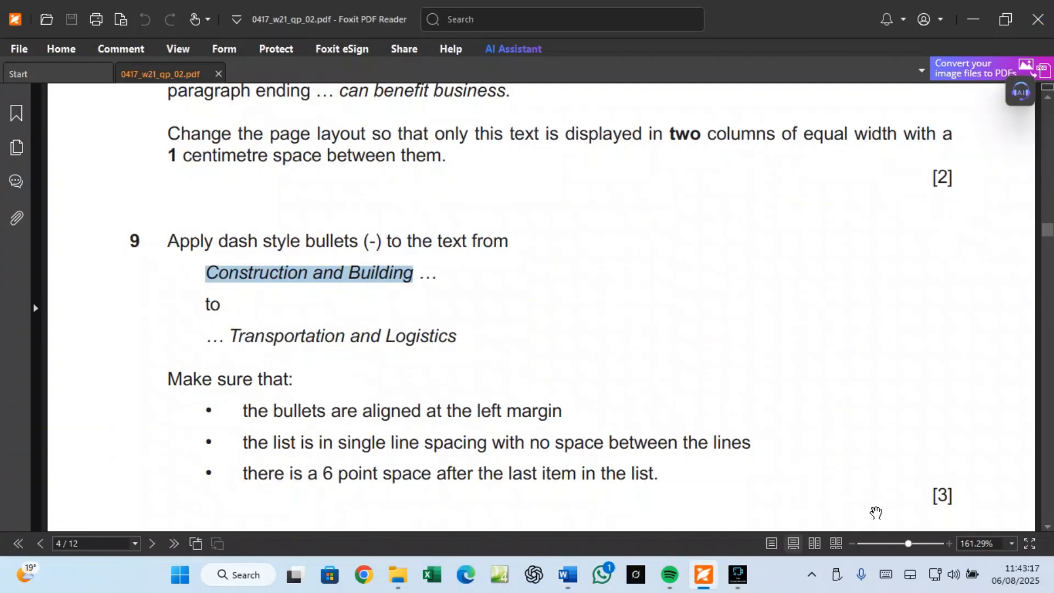
{"action": "scroll", "coordinate": [928, 499], "scroll_direction": "down", "scroll_amount": 3}
{"action": "scroll", "coordinate": [341, 354], "scroll_direction": "down", "scroll_amount": 2}
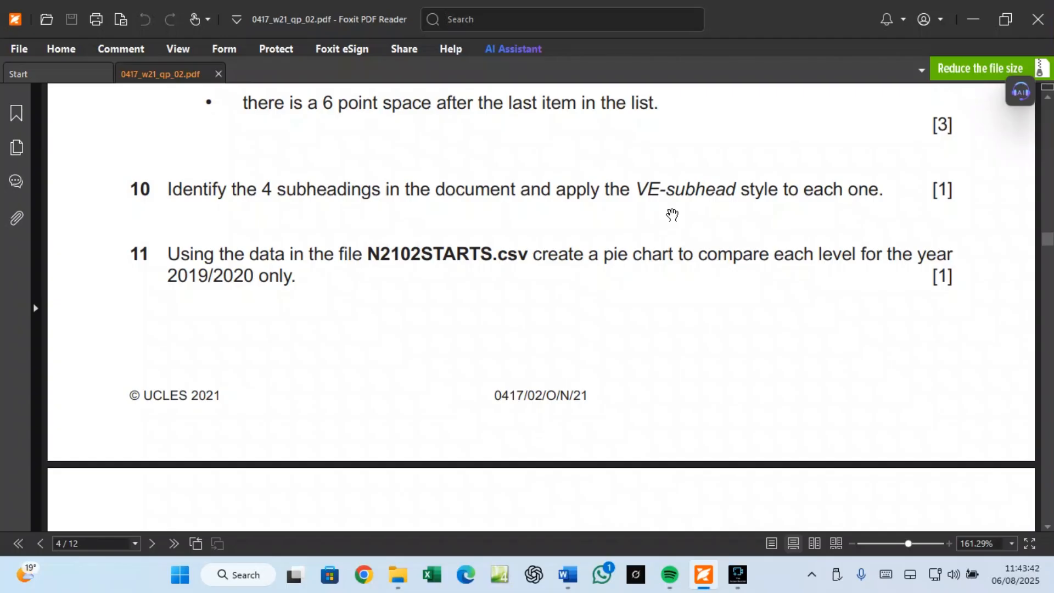
{"action": "left_click", "coordinate": [568, 575]}
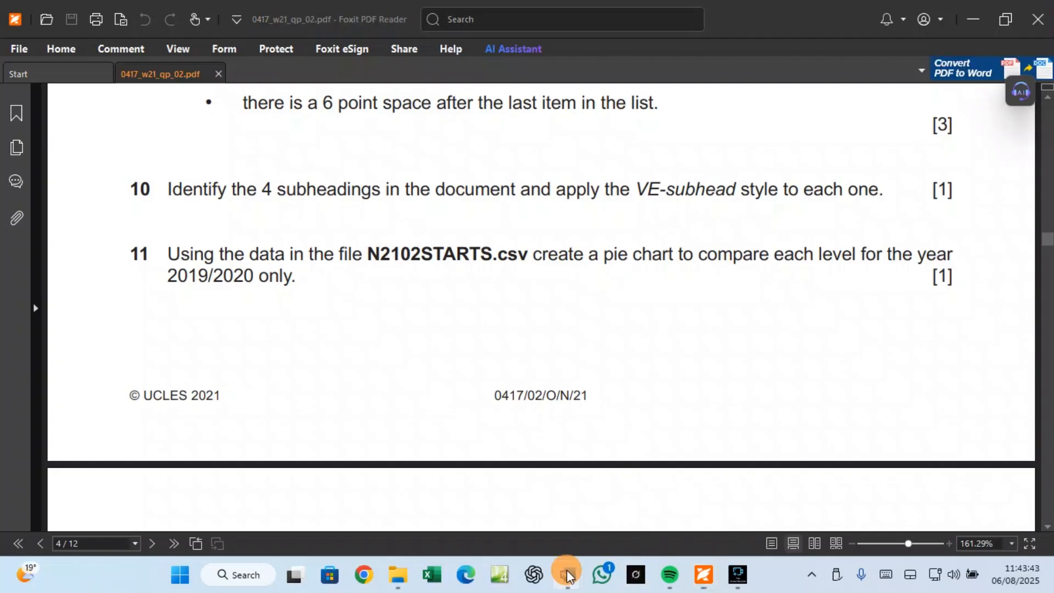
Step: Move the Styles pane up and left, then apply VE-subhead to the Apprenticeship Update heading
{"action": "left_click", "coordinate": [597, 527]}
{"action": "scroll", "coordinate": [509, 378], "scroll_direction": "down", "scroll_amount": 15}
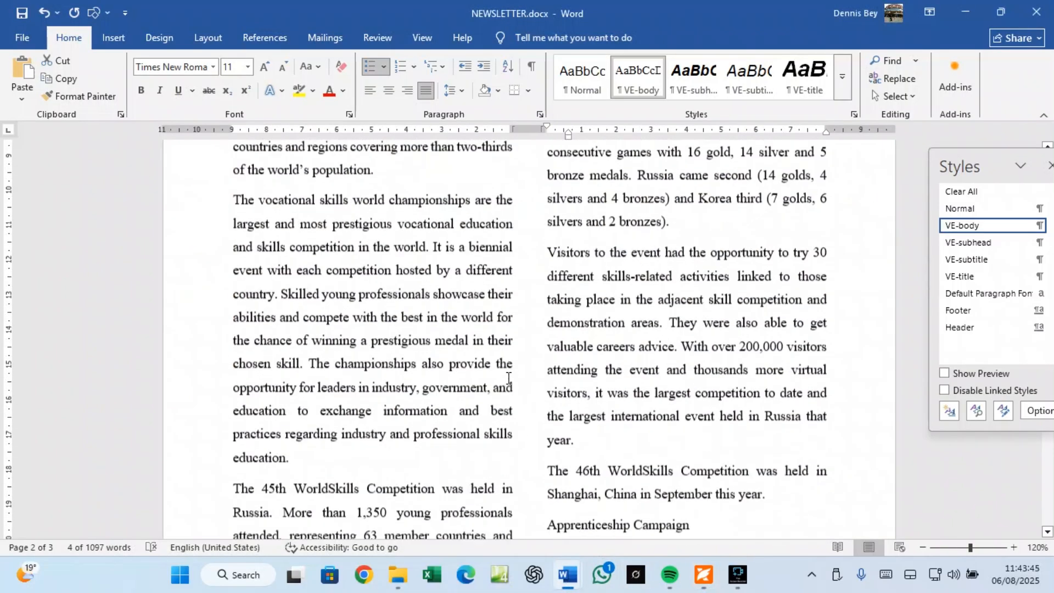
{"action": "scroll", "coordinate": [511, 380], "scroll_direction": "down", "scroll_amount": 3}
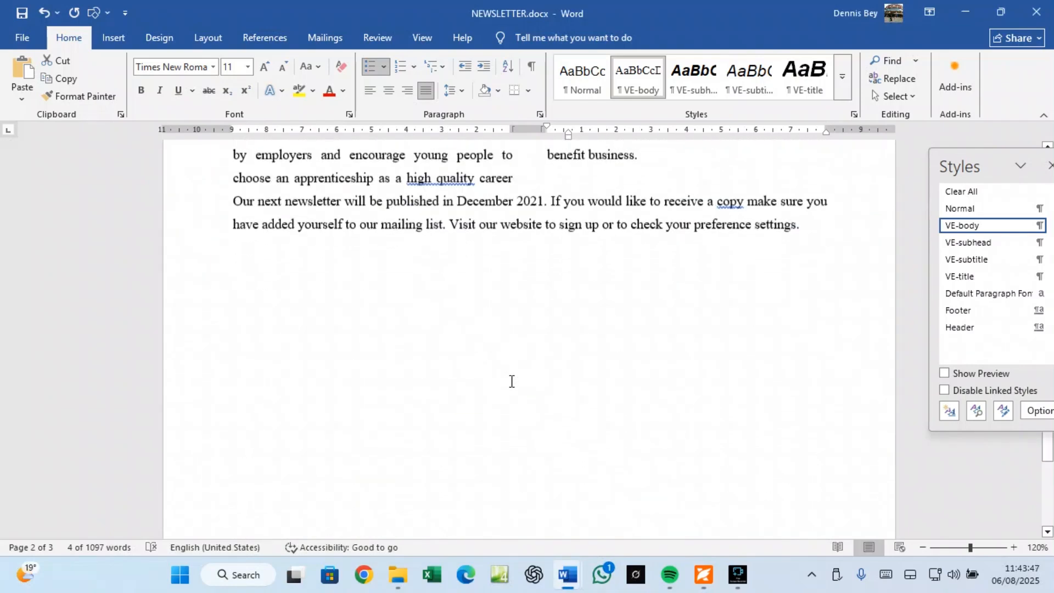
{"action": "scroll", "coordinate": [511, 380], "scroll_direction": "up", "scroll_amount": 15}
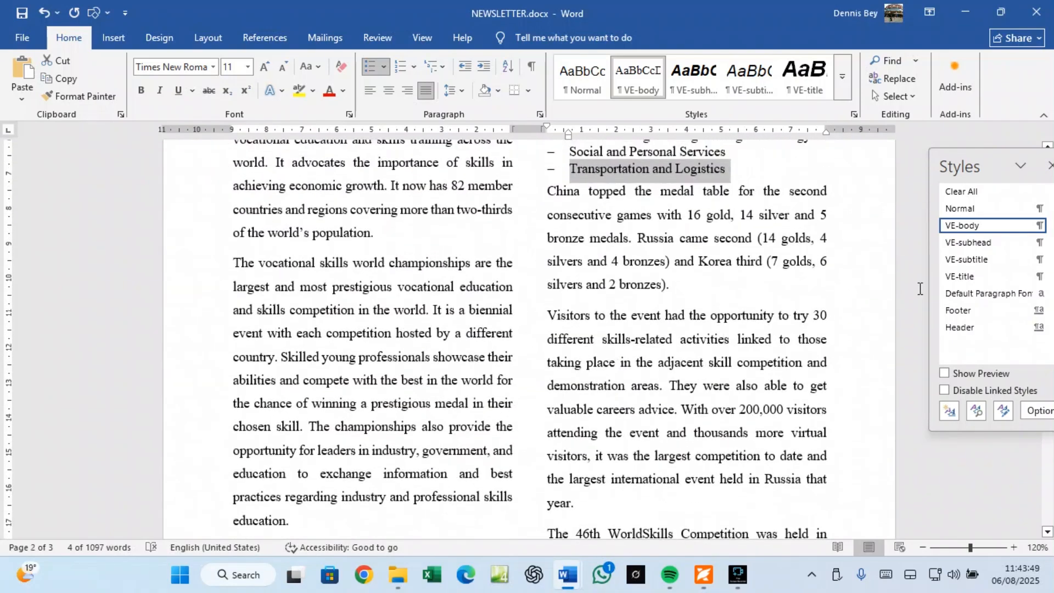
{"action": "left_click", "coordinate": [1017, 156]}
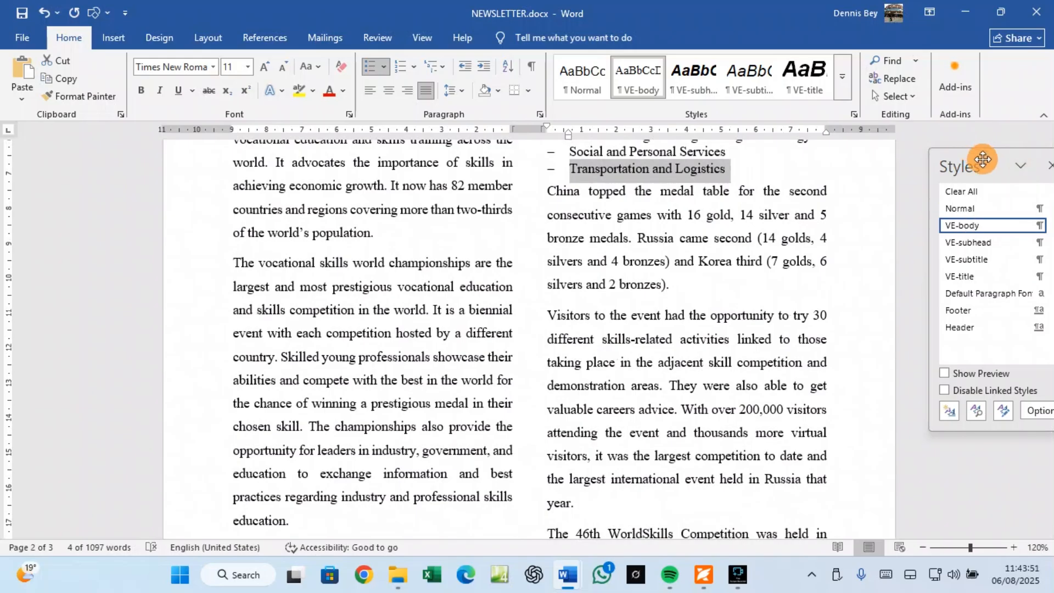
{"action": "left_click_drag", "start_coordinate": [976, 151], "coordinate": [950, 132]}
{"action": "scroll", "coordinate": [730, 231], "scroll_direction": "up", "scroll_amount": 15}
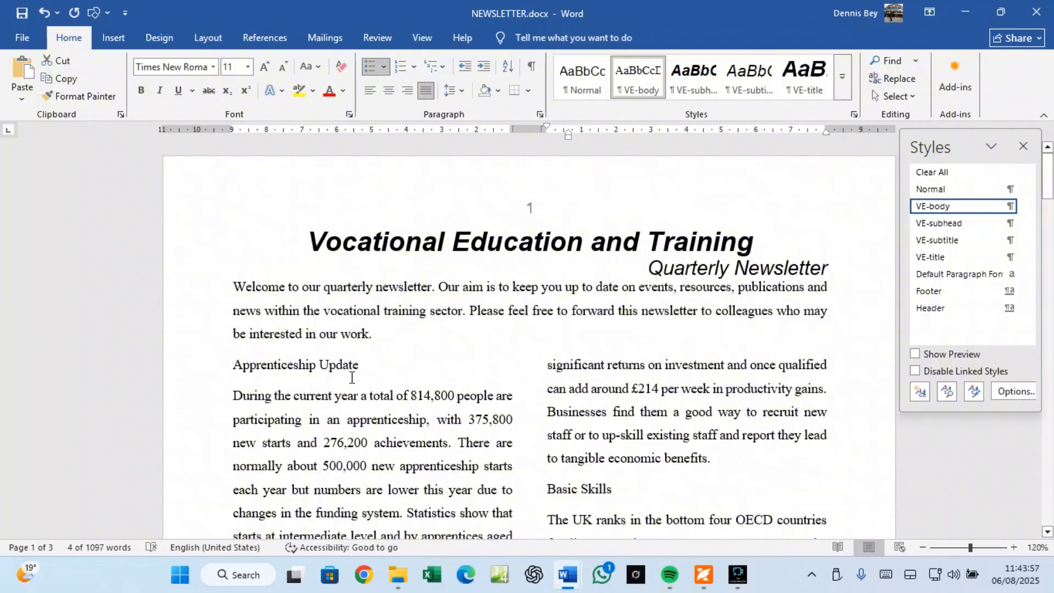
{"action": "left_click_drag", "start_coordinate": [359, 365], "coordinate": [235, 366]}
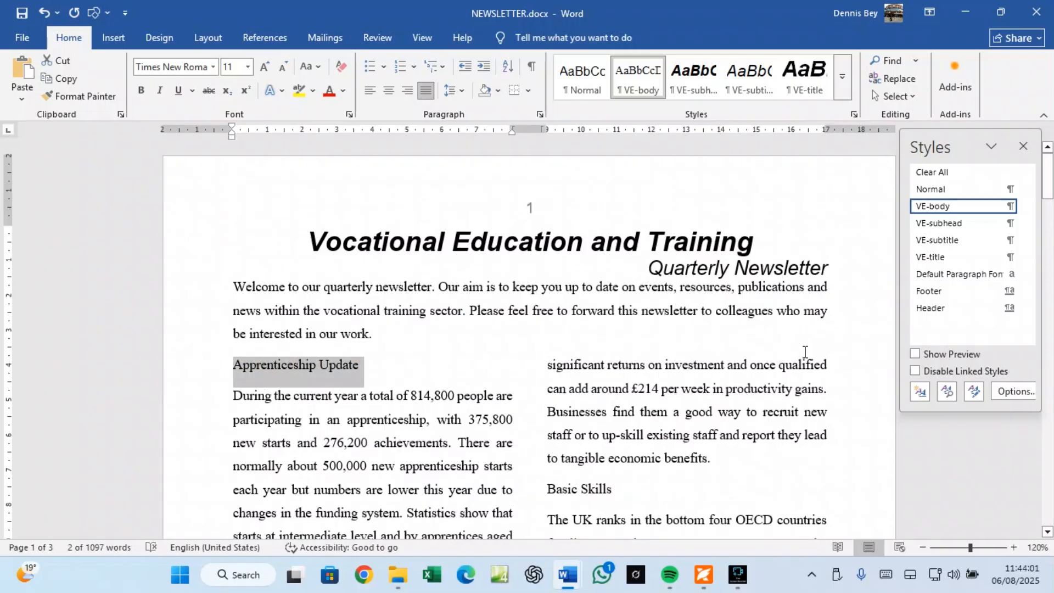
{"action": "left_click", "coordinate": [941, 223]}
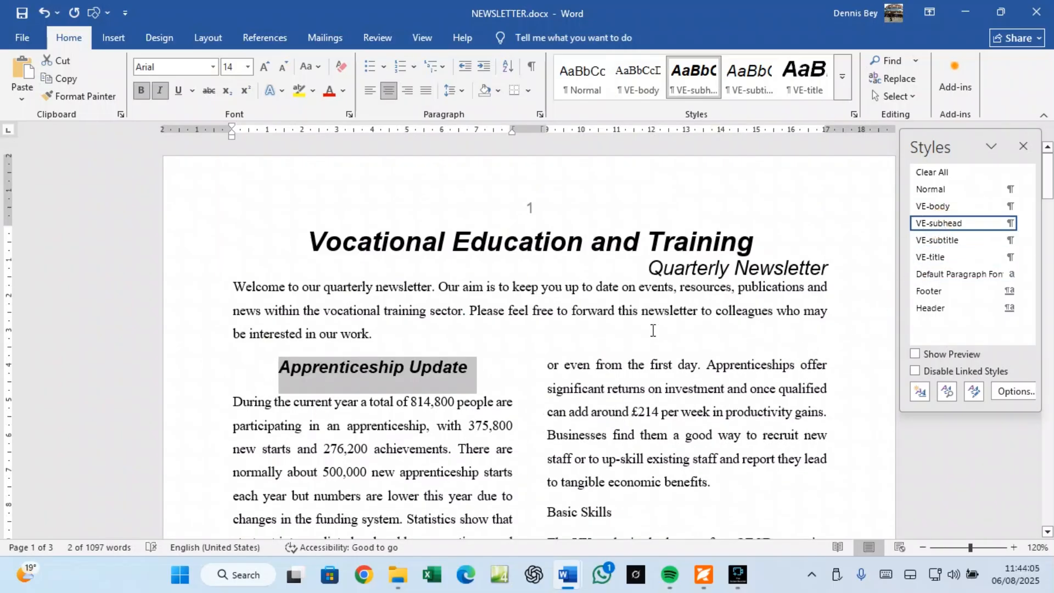
Step: Apply VE-subhead to the Basic Skills and Vocational World Championships headings
{"action": "scroll", "coordinate": [483, 346], "scroll_direction": "down", "scroll_amount": 7}
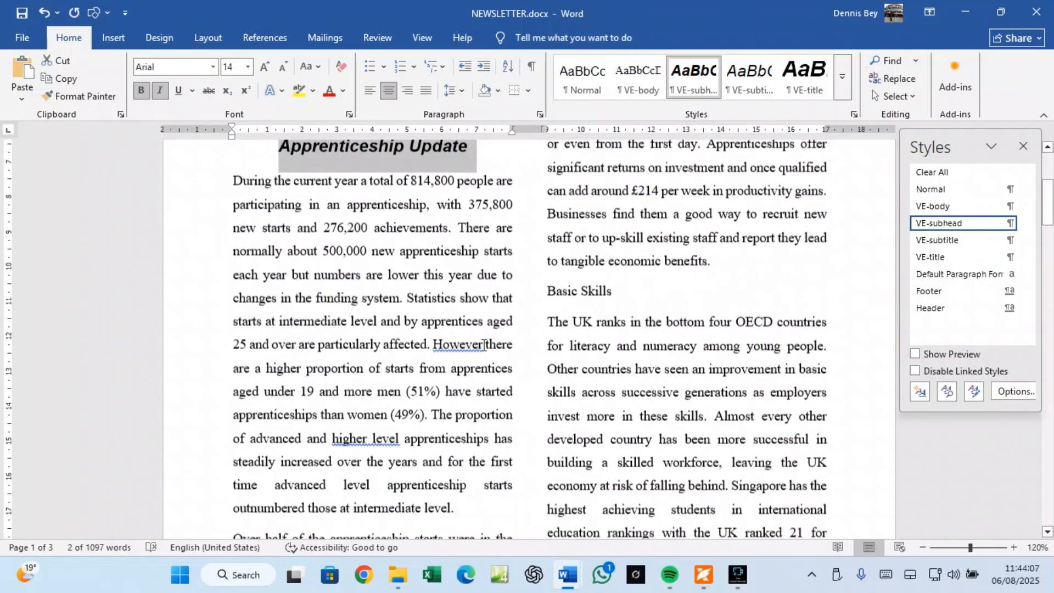
{"action": "scroll", "coordinate": [484, 346], "scroll_direction": "up", "scroll_amount": 4}
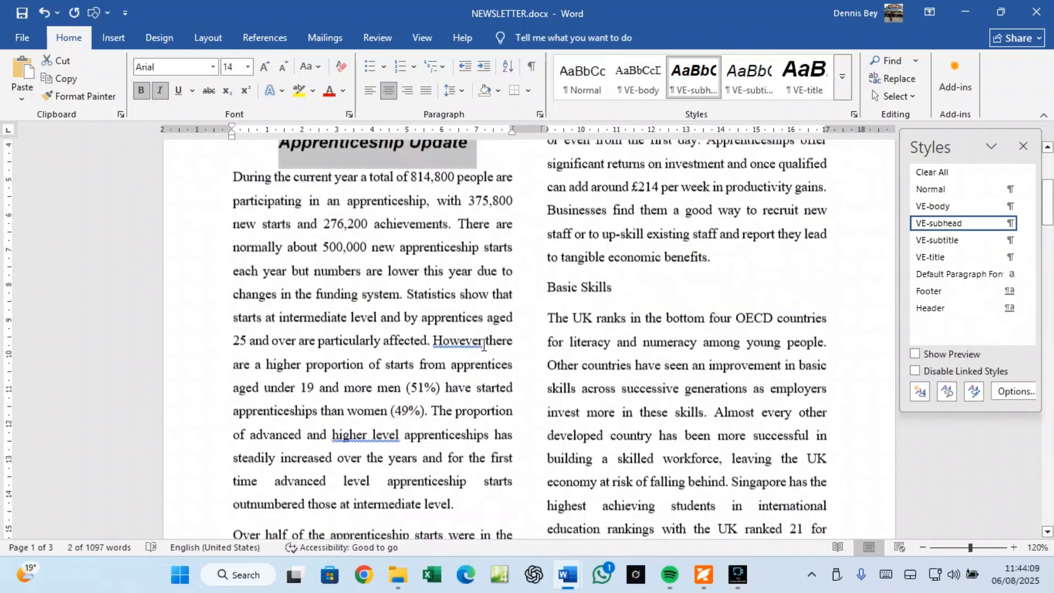
{"action": "left_click_drag", "start_coordinate": [548, 291], "coordinate": [618, 294]}
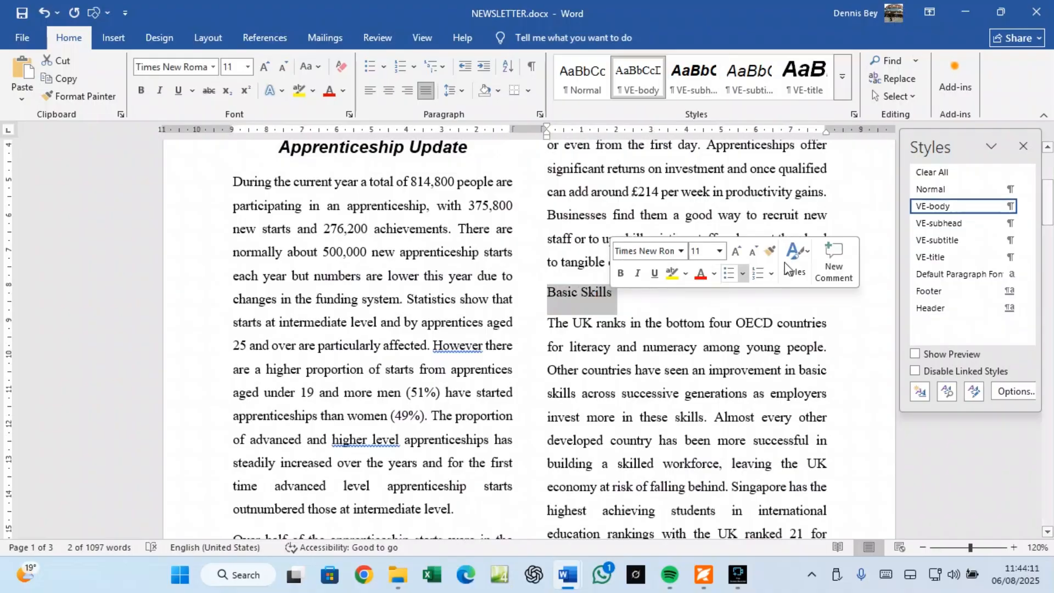
{"action": "left_click", "coordinate": [932, 224]}
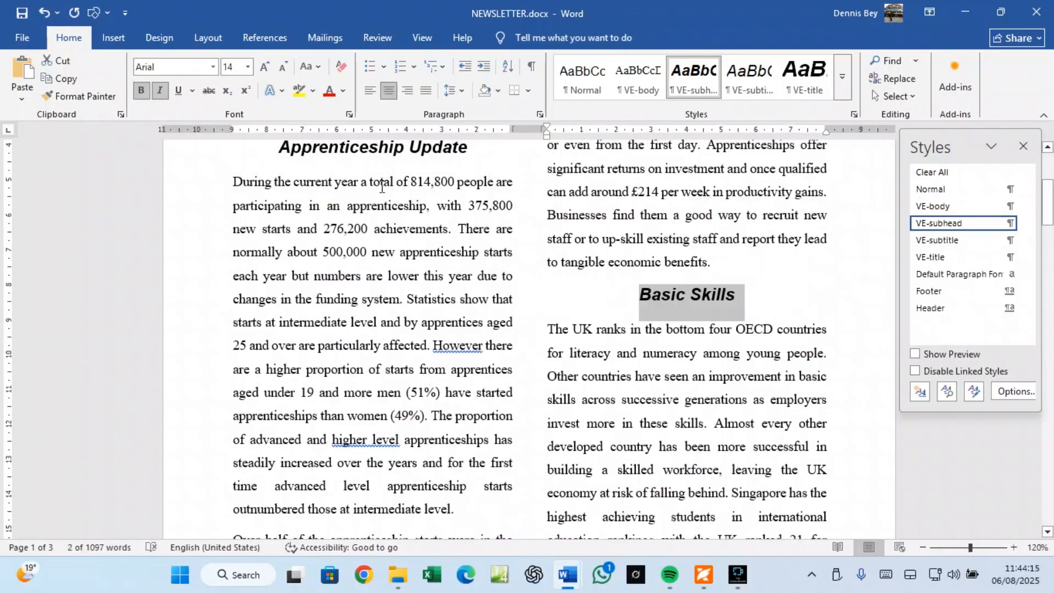
{"action": "scroll", "coordinate": [369, 317], "scroll_direction": "down", "scroll_amount": 5}
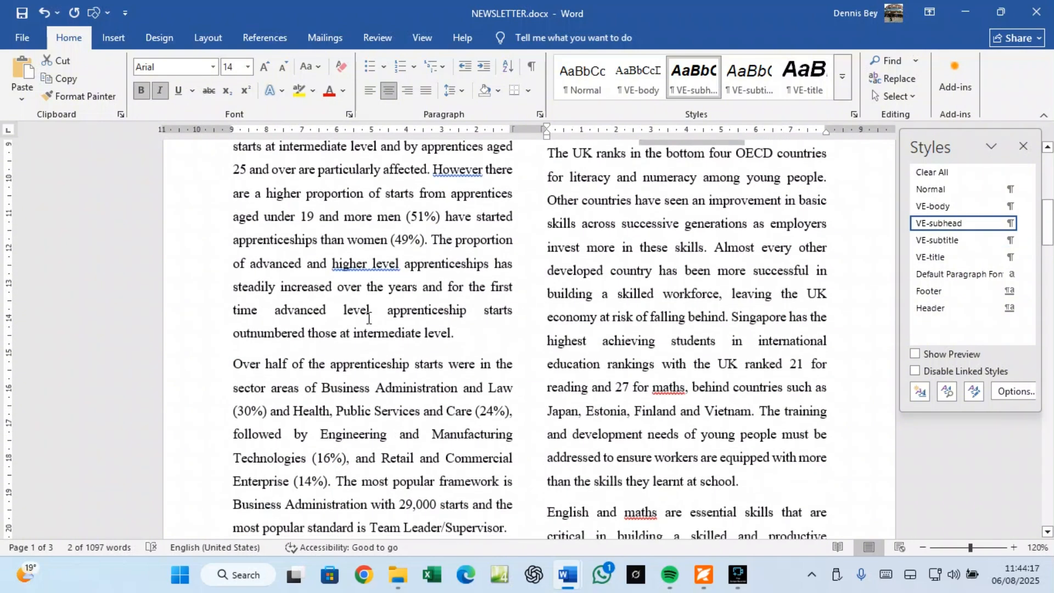
{"action": "scroll", "coordinate": [369, 317], "scroll_direction": "down", "scroll_amount": 8}
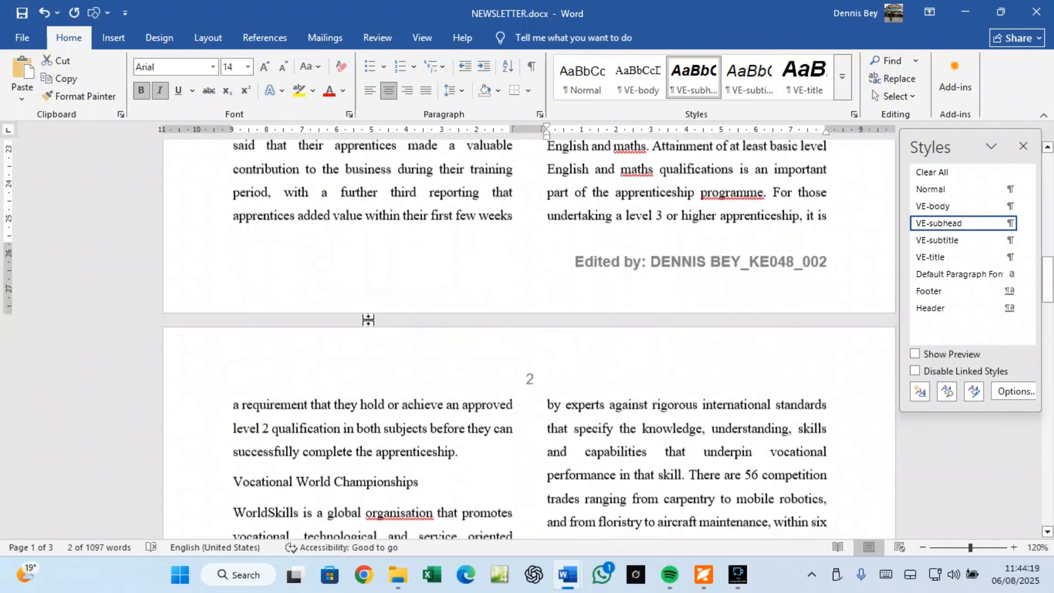
{"action": "left_click_drag", "start_coordinate": [426, 350], "coordinate": [233, 358]}
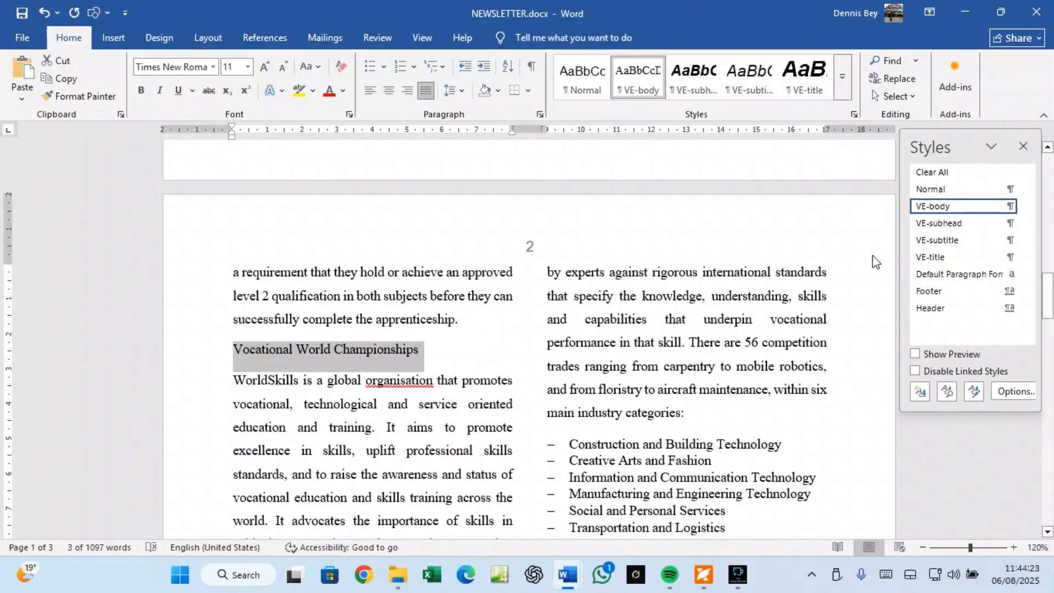
{"action": "left_click", "coordinate": [934, 225]}
Step: Apply VE-subhead to the Apprenticeship Campaign heading and scroll back through the document
{"action": "scroll", "coordinate": [425, 374], "scroll_direction": "down", "scroll_amount": 6}
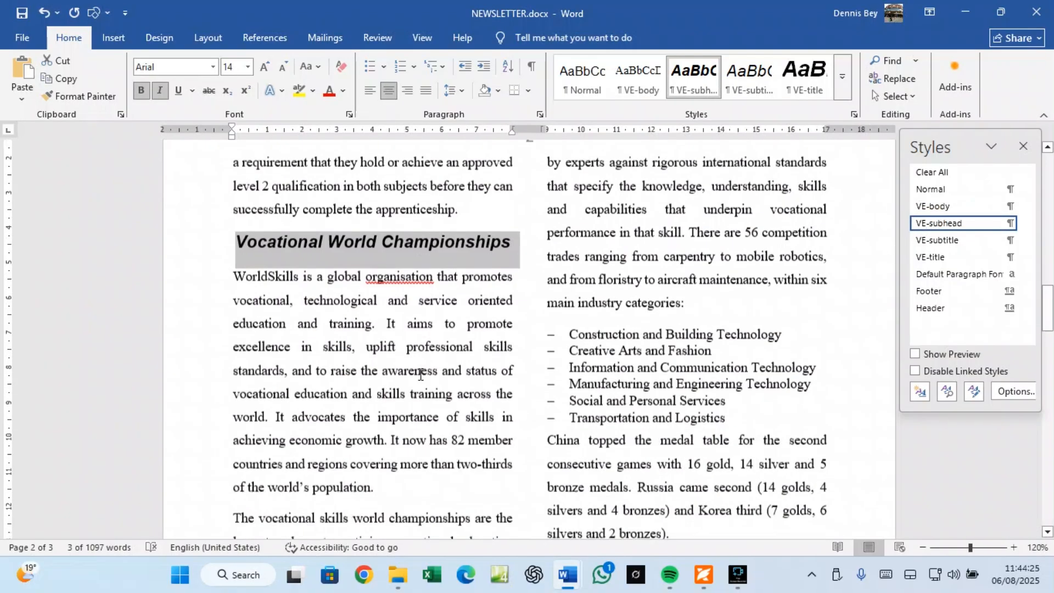
{"action": "scroll", "coordinate": [424, 374], "scroll_direction": "down", "scroll_amount": 6}
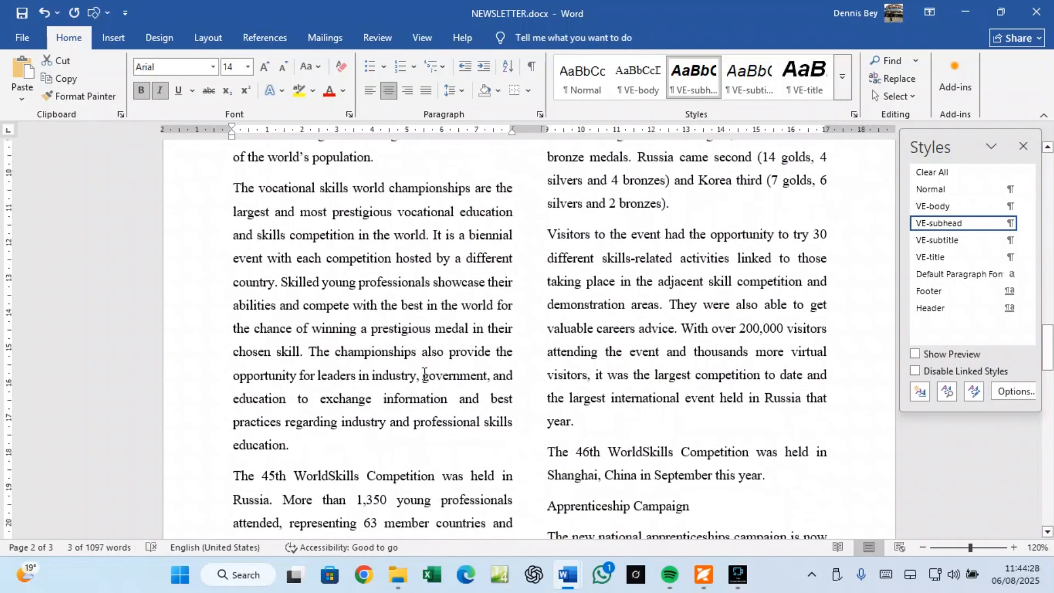
{"action": "left_click_drag", "start_coordinate": [695, 334], "coordinate": [540, 338]}
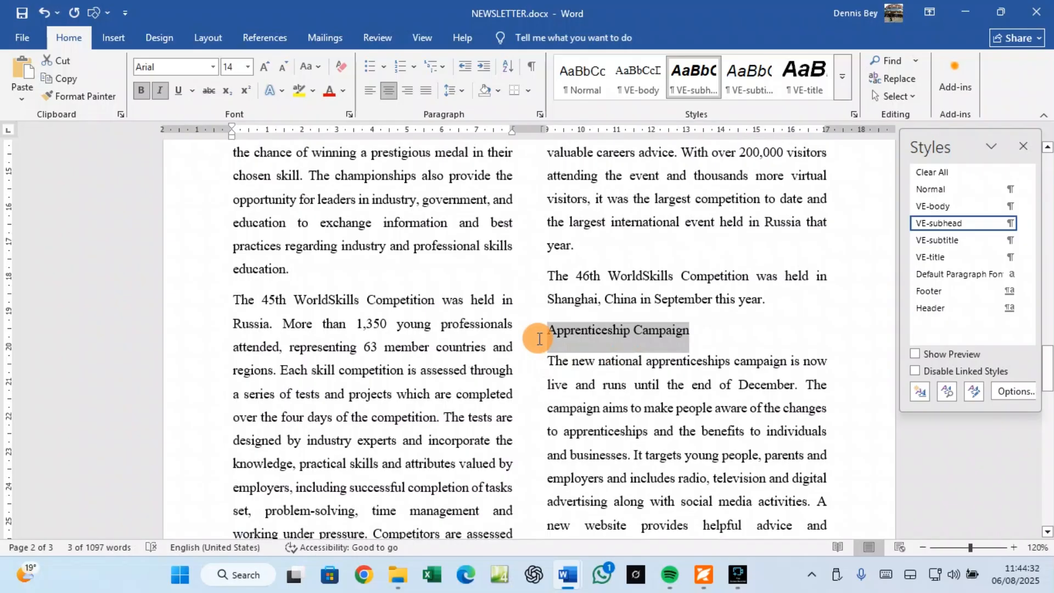
{"action": "left_click", "coordinate": [941, 223]}
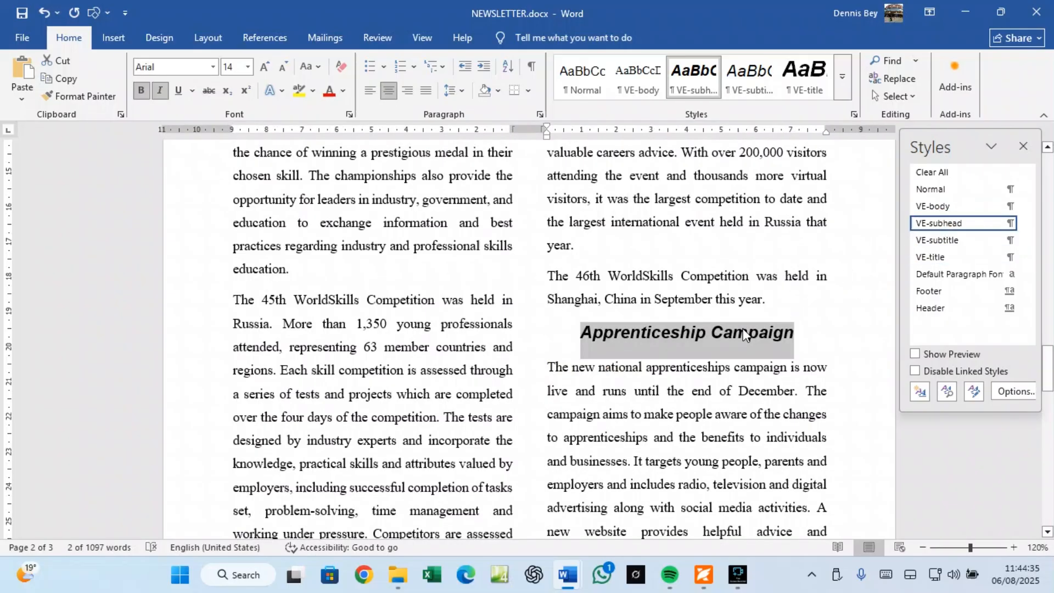
{"action": "scroll", "coordinate": [684, 345], "scroll_direction": "down", "scroll_amount": 3}
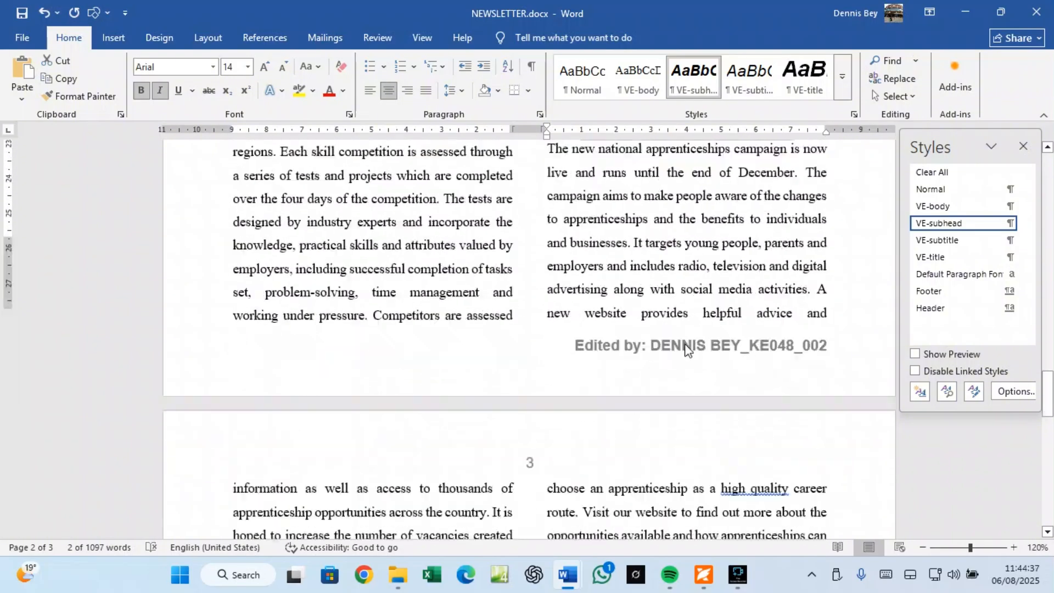
{"action": "scroll", "coordinate": [685, 346], "scroll_direction": "down", "scroll_amount": 4}
{"action": "scroll", "coordinate": [686, 346], "scroll_direction": "up", "scroll_amount": 7}
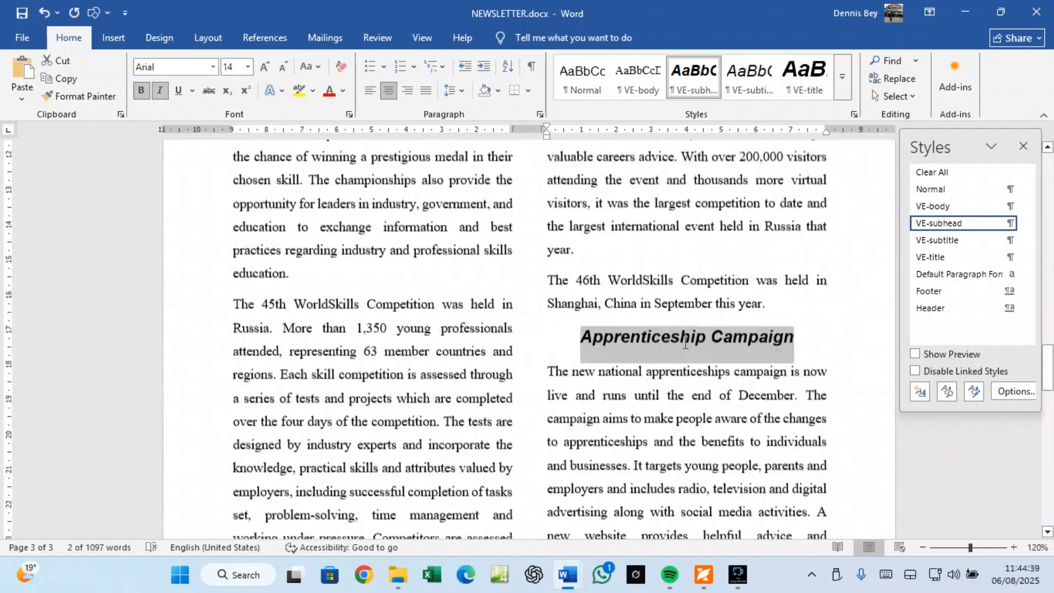
{"action": "scroll", "coordinate": [686, 344], "scroll_direction": "up", "scroll_amount": 15}
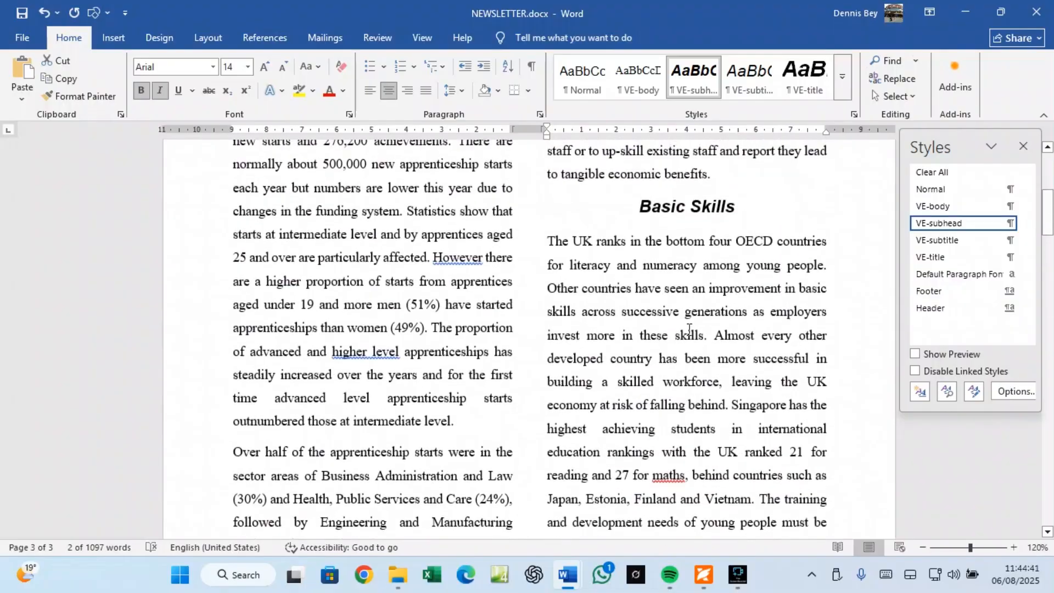
{"action": "scroll", "coordinate": [689, 329], "scroll_direction": "up", "scroll_amount": 5}
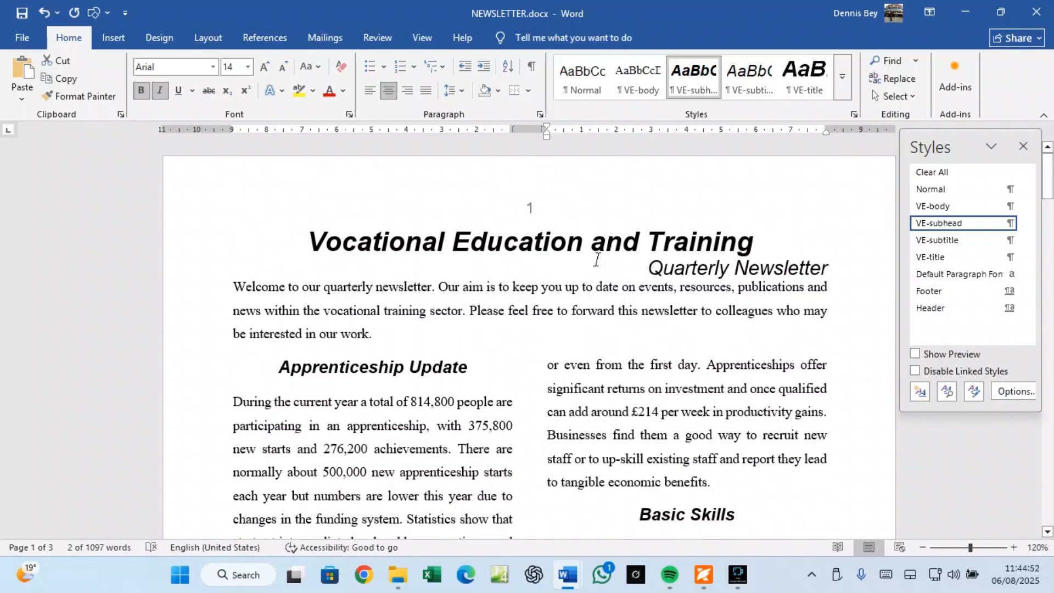
Step: Restyle the 'Quarterly Newsletter' line as VE-title, then return to the PDF question paper
{"action": "left_click_drag", "start_coordinate": [646, 264], "coordinate": [795, 272]}
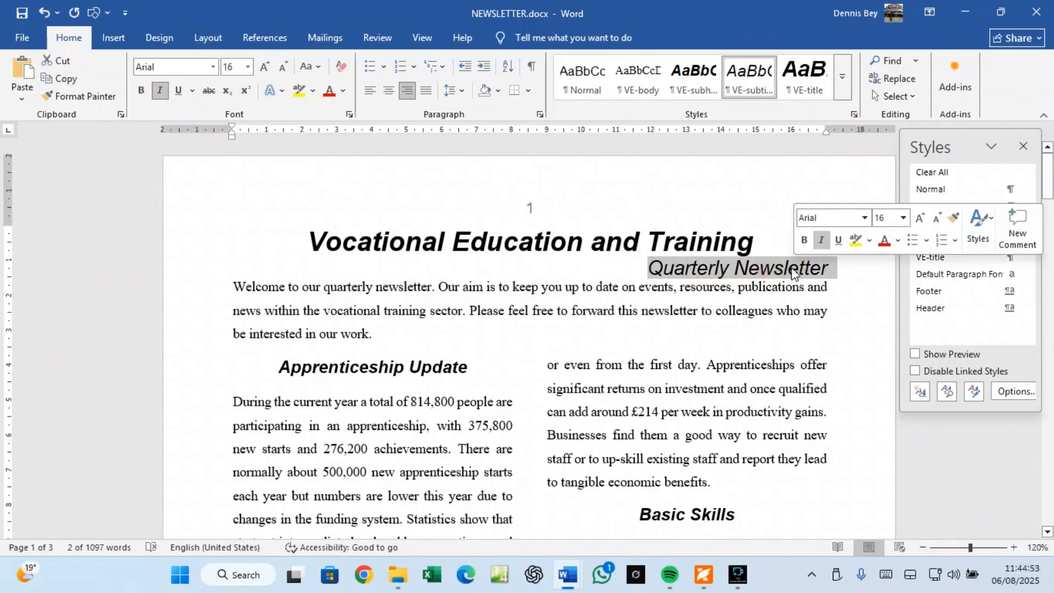
{"action": "left_click", "coordinate": [926, 257]}
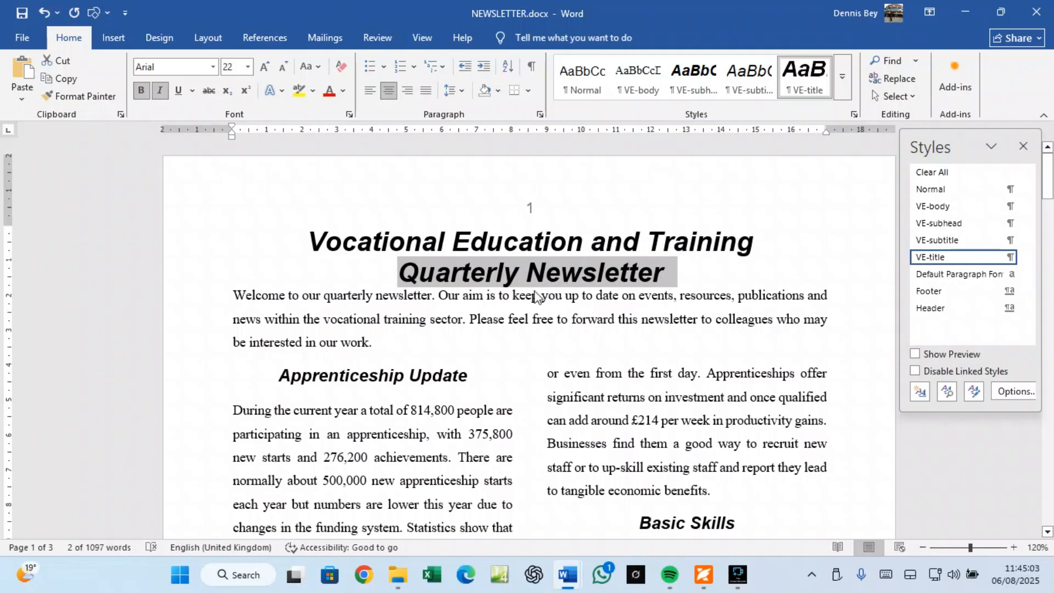
{"action": "scroll", "coordinate": [487, 339], "scroll_direction": "down", "scroll_amount": 3}
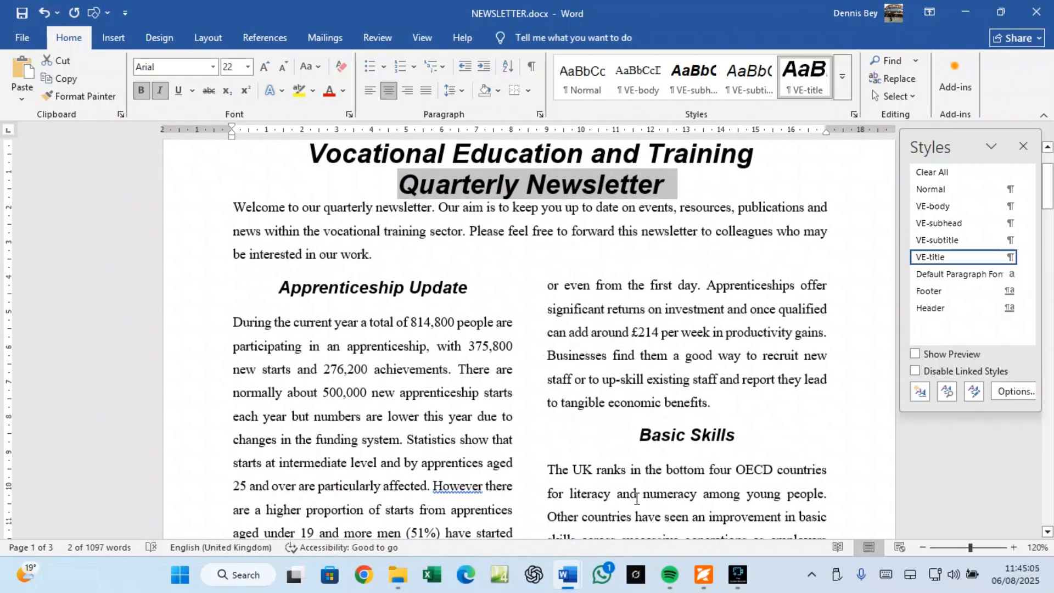
{"action": "left_click", "coordinate": [705, 575]}
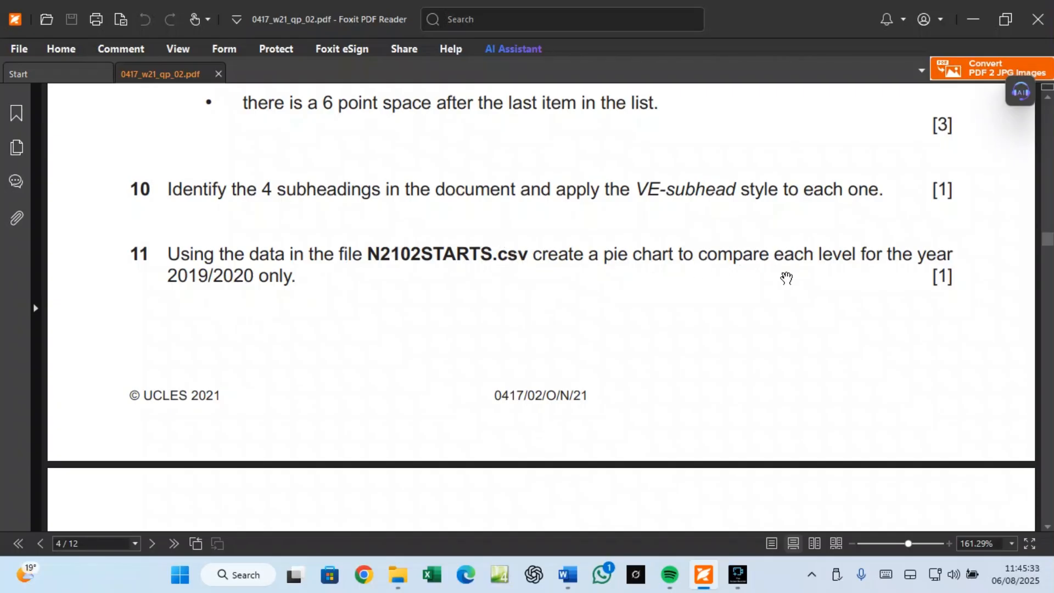
Step: Open N2102STARTS.csv from the source-files folder in File Explorer
{"action": "left_click", "coordinate": [393, 587]}
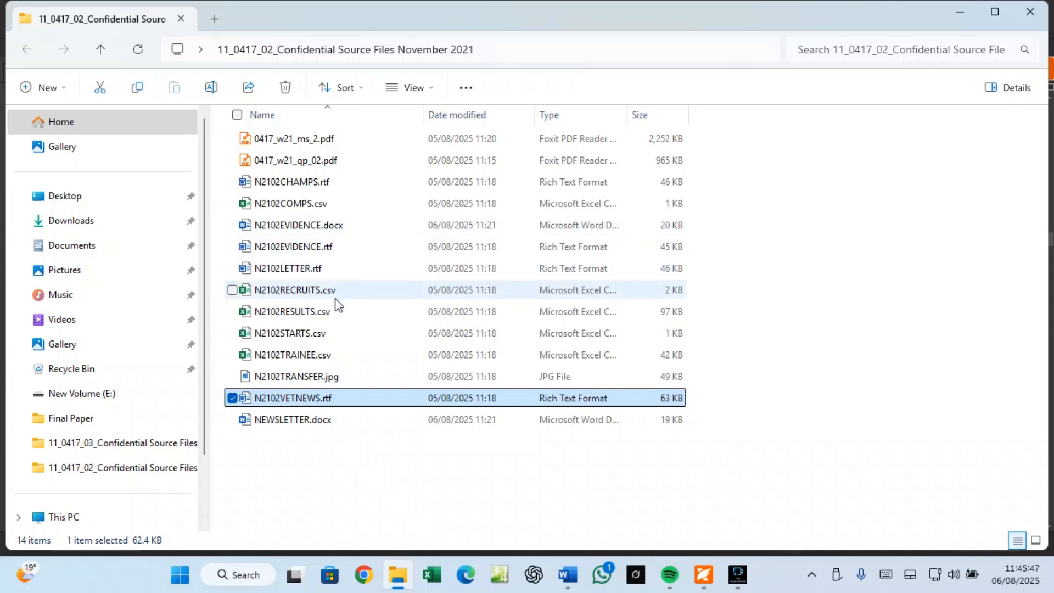
{"action": "left_click", "coordinate": [703, 574]}
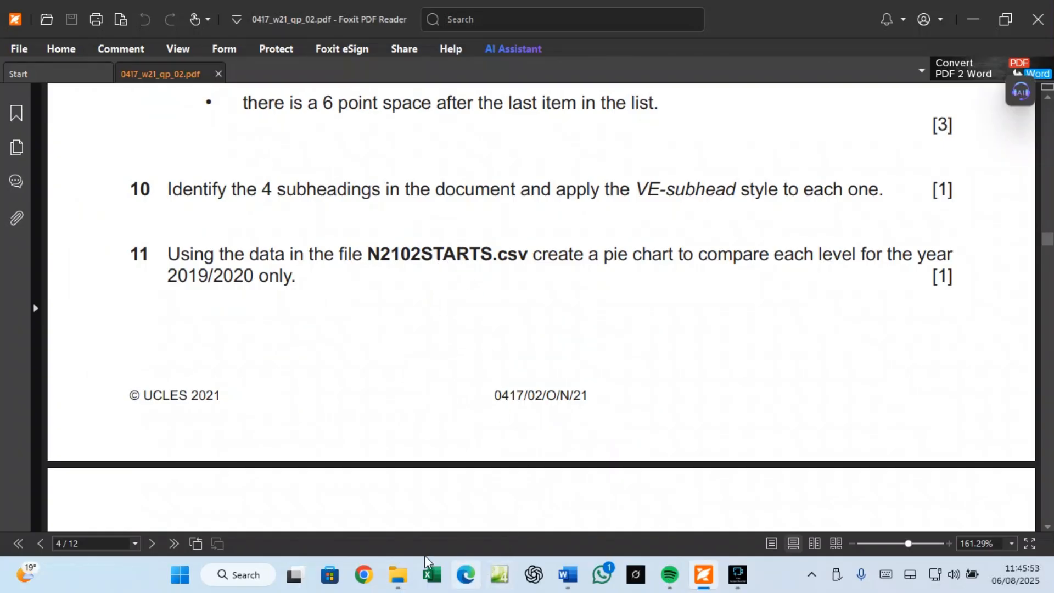
{"action": "left_click", "coordinate": [398, 574]}
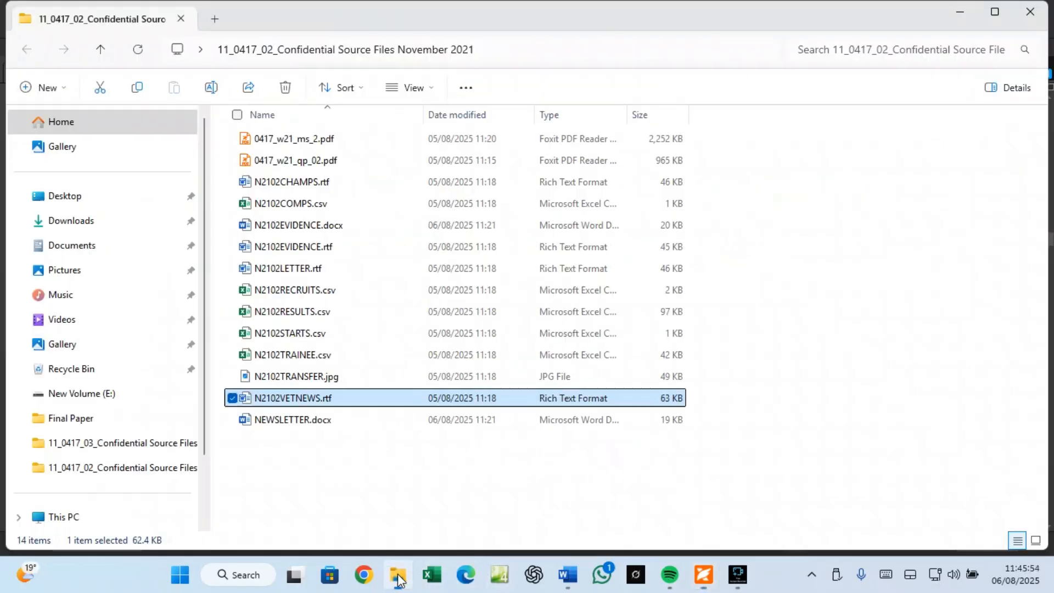
{"action": "double_click", "coordinate": [302, 334]}
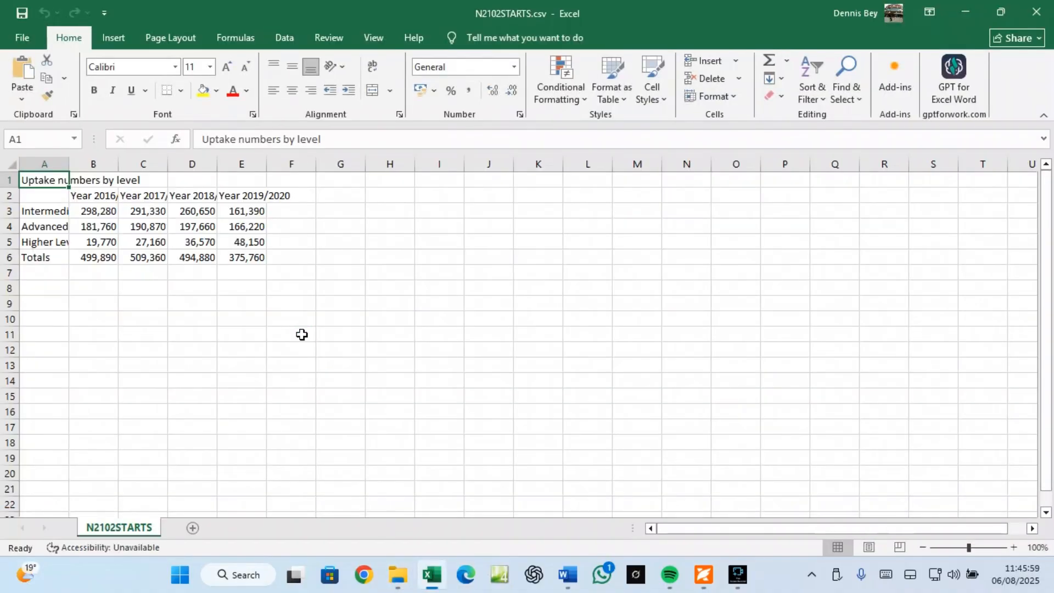
Step: Auto-fit all columns, then select level names A3:A5 together with their 2019/2020 figures E3:E5
{"action": "left_click", "coordinate": [12, 163]}
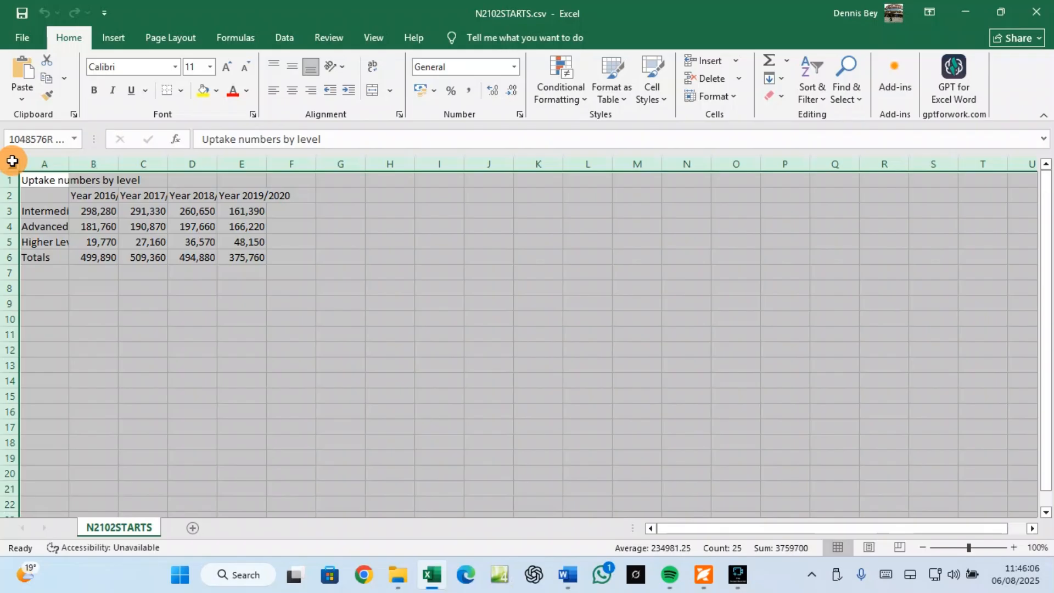
{"action": "double_click", "coordinate": [68, 164]}
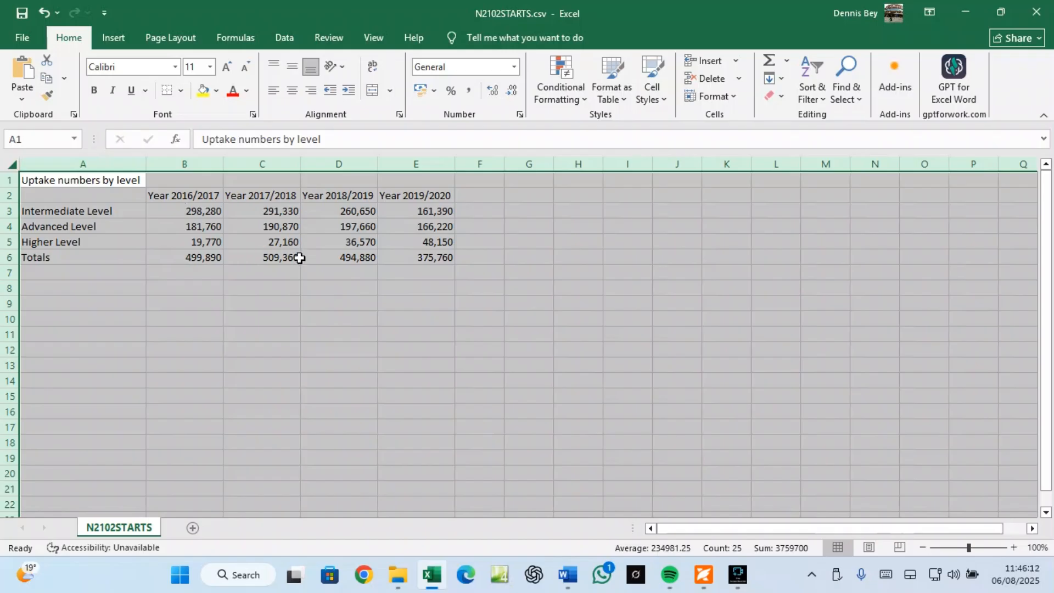
{"action": "left_click", "coordinate": [69, 210]}
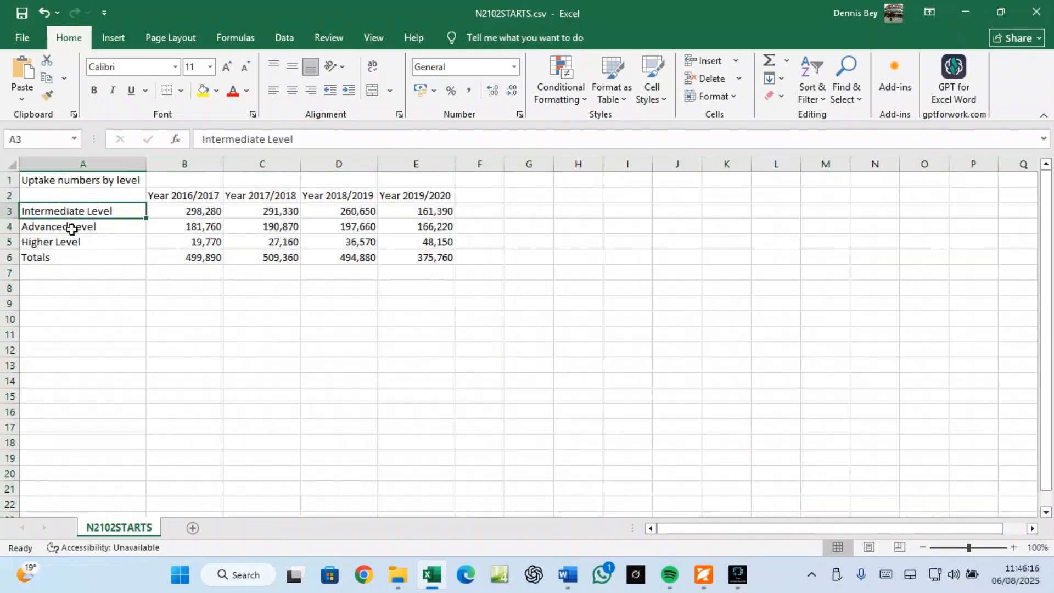
{"action": "left_click", "coordinate": [69, 224]}
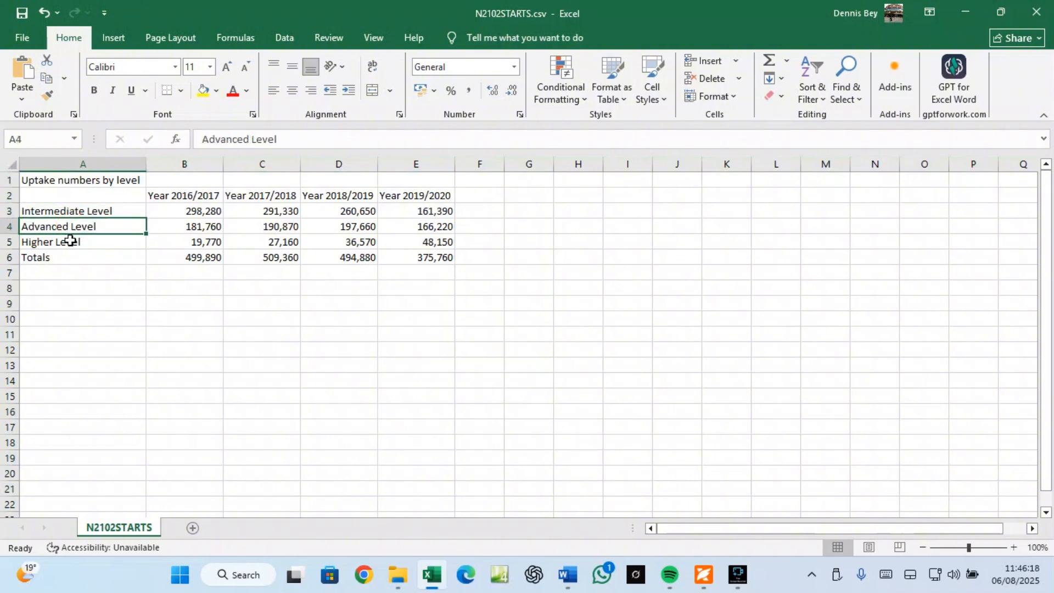
{"action": "left_click", "coordinate": [70, 241]}
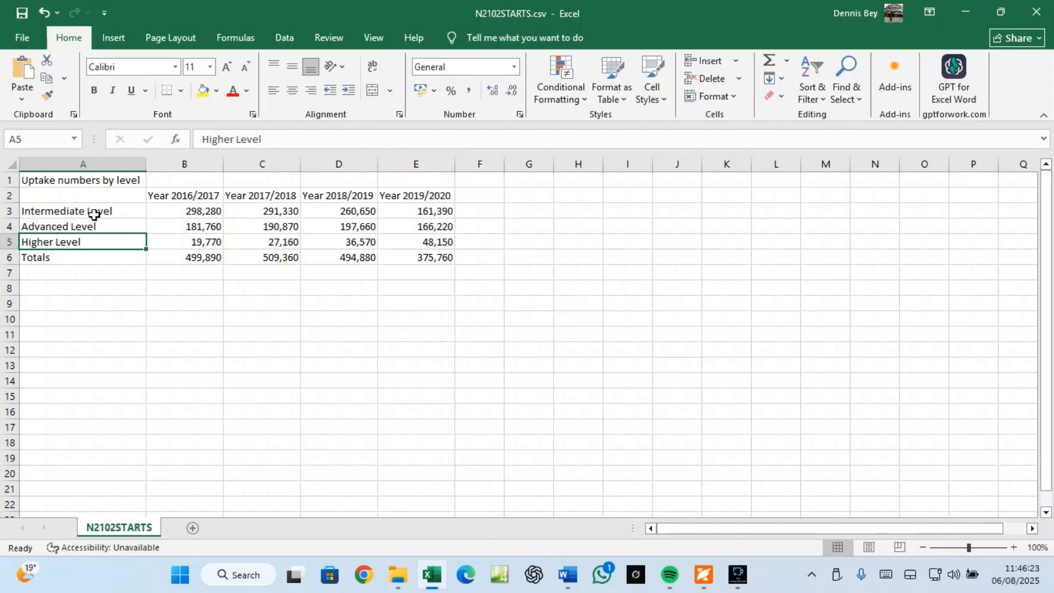
{"action": "left_click_drag", "start_coordinate": [88, 211], "coordinate": [90, 238]}
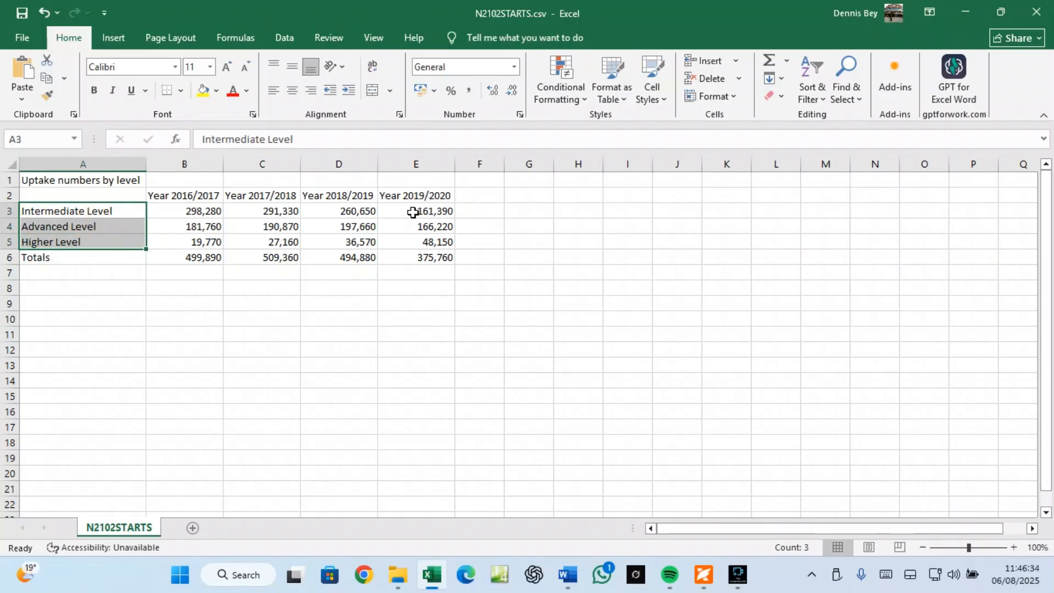
{"action": "left_click_drag", "start_coordinate": [412, 211], "coordinate": [410, 242]}
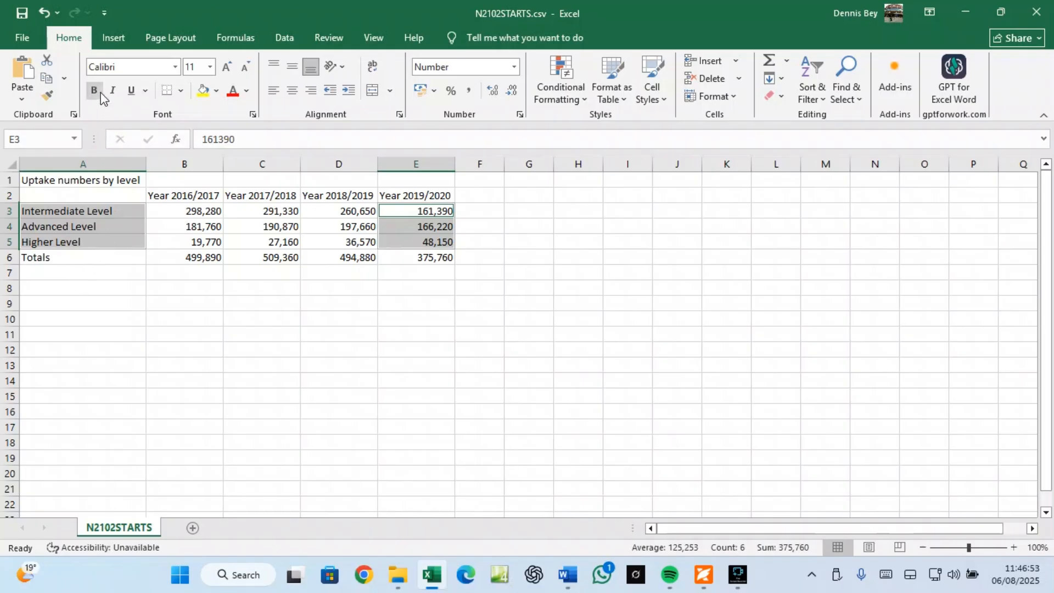
Step: Insert a 2-D pie chart of the selection, move it right of the data and enlarge it
{"action": "left_click", "coordinate": [120, 41]}
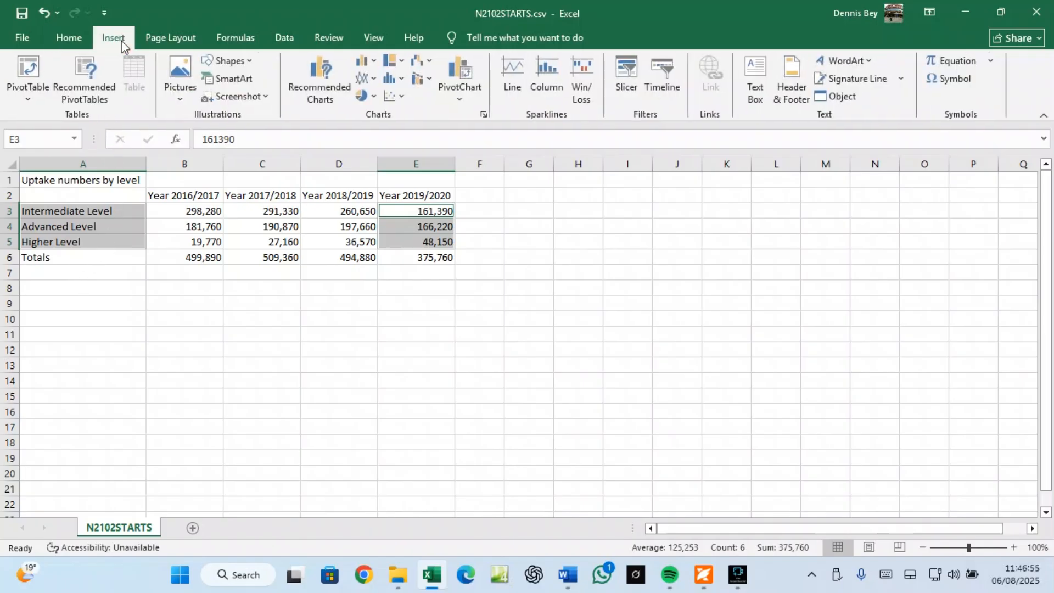
{"action": "left_click", "coordinate": [373, 97]}
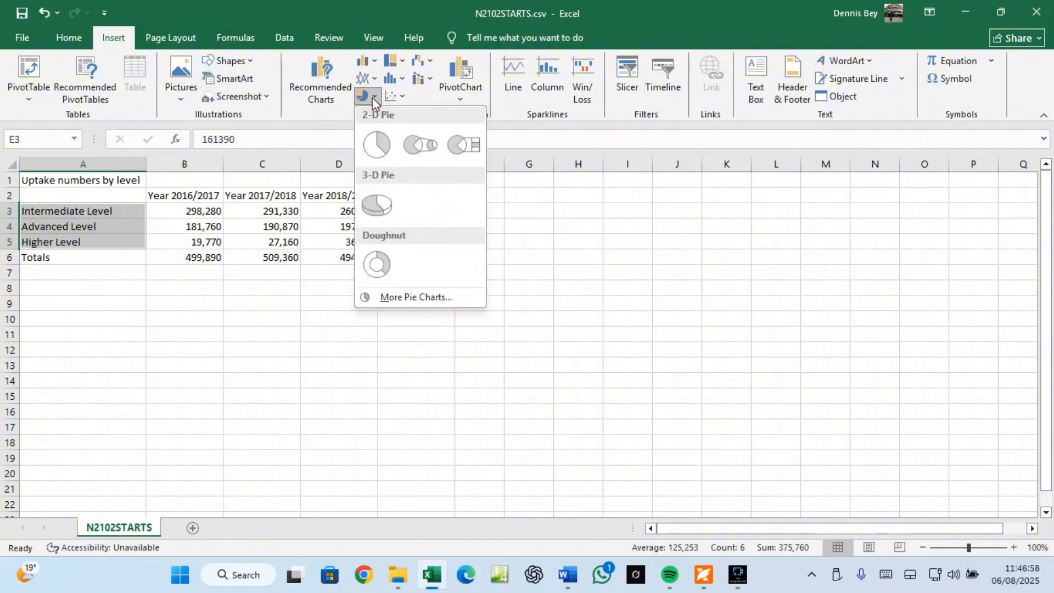
{"action": "left_click", "coordinate": [374, 144]}
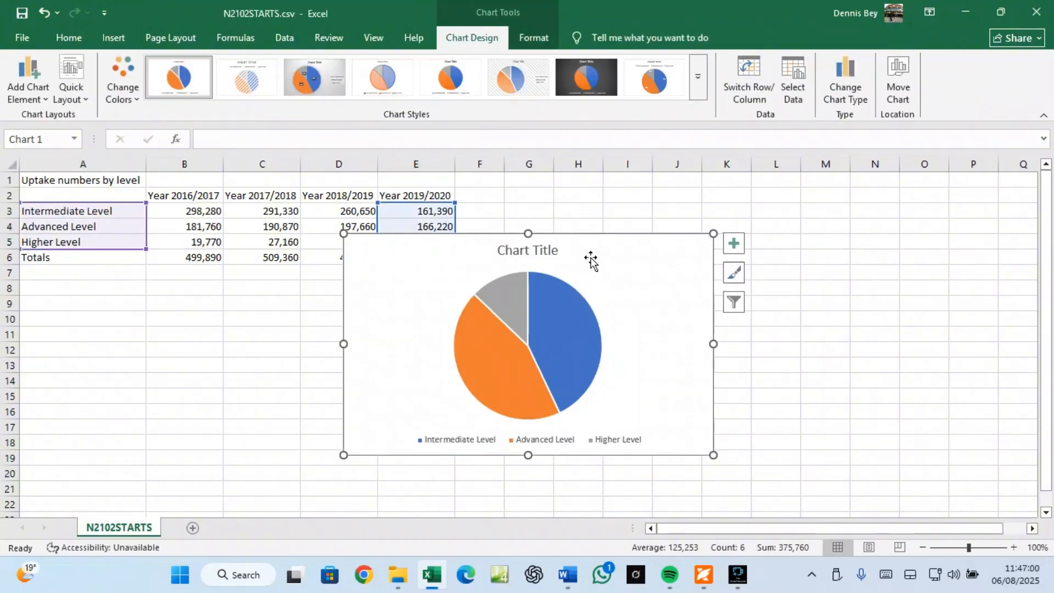
{"action": "left_click_drag", "start_coordinate": [593, 259], "coordinate": [738, 271]}
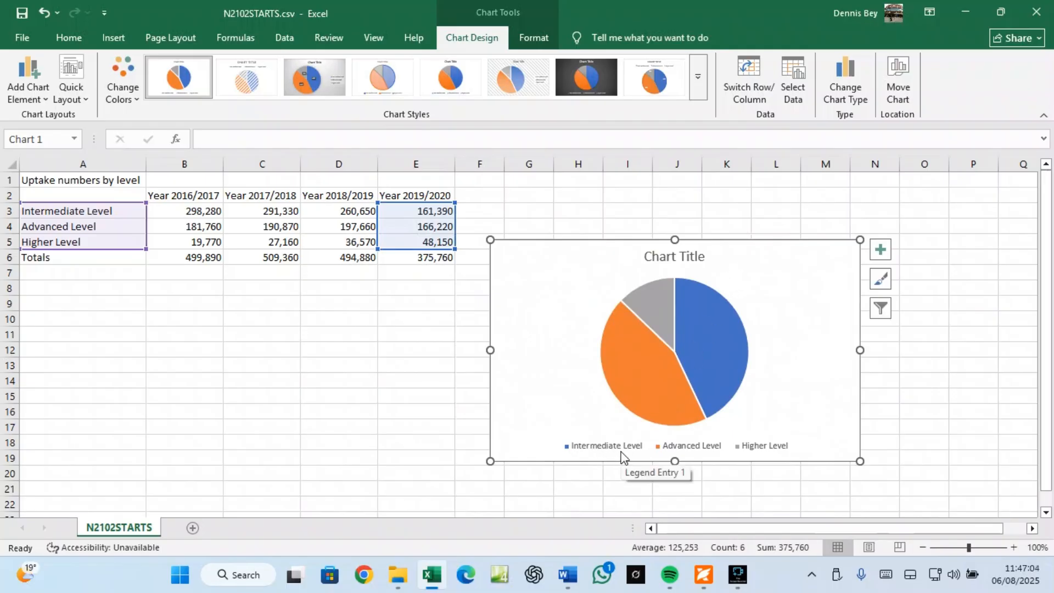
{"action": "mouse_move", "coordinate": [709, 366]}
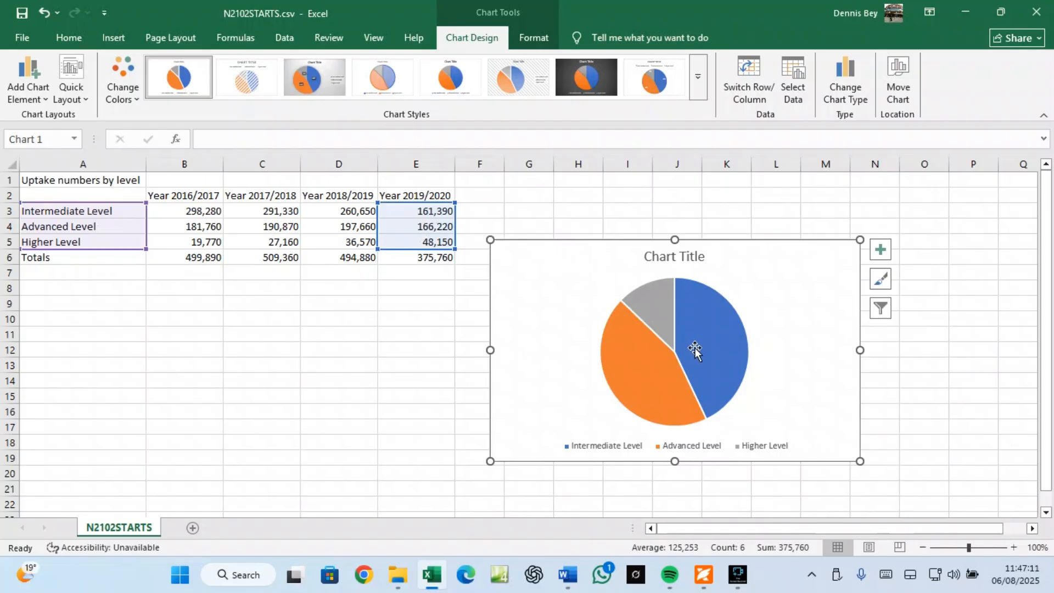
{"action": "mouse_move", "coordinate": [695, 350]}
{"action": "left_click_drag", "start_coordinate": [676, 239], "coordinate": [679, 191]}
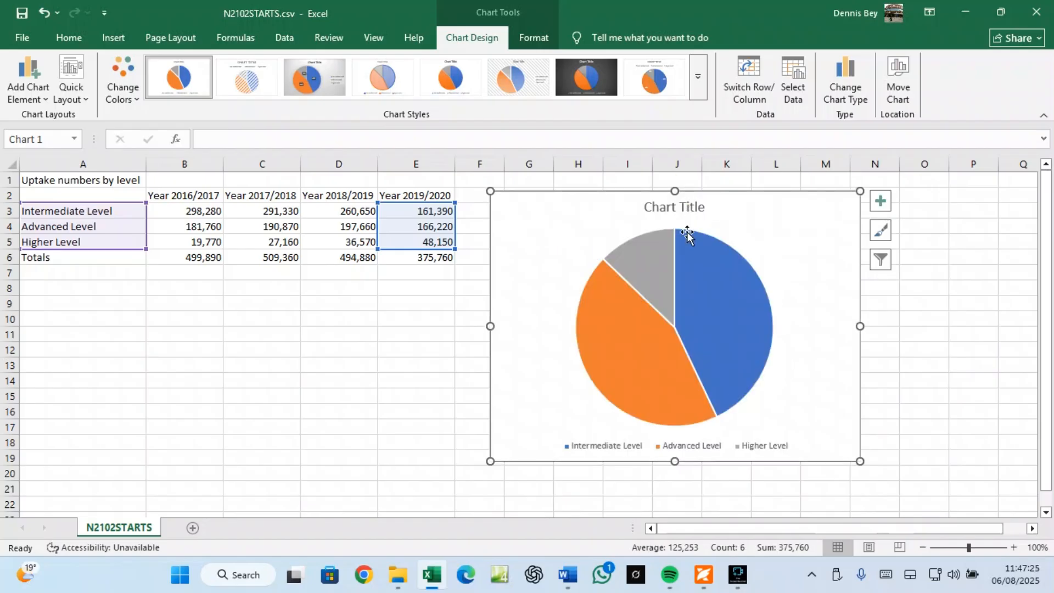
{"action": "left_click_drag", "start_coordinate": [860, 463], "coordinate": [943, 468]}
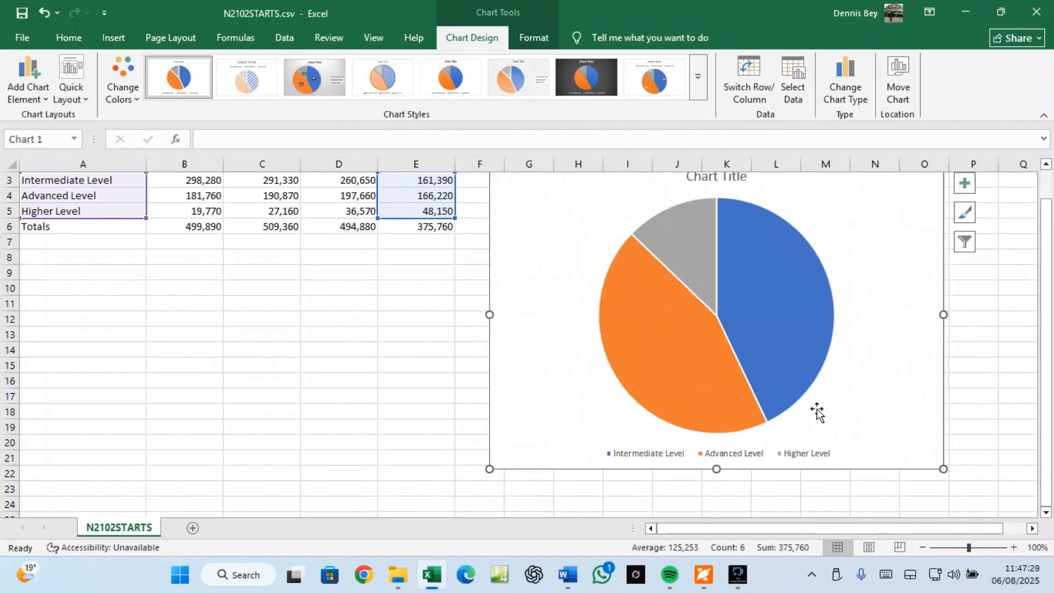
{"action": "scroll", "coordinate": [822, 418], "scroll_direction": "up", "scroll_amount": 1}
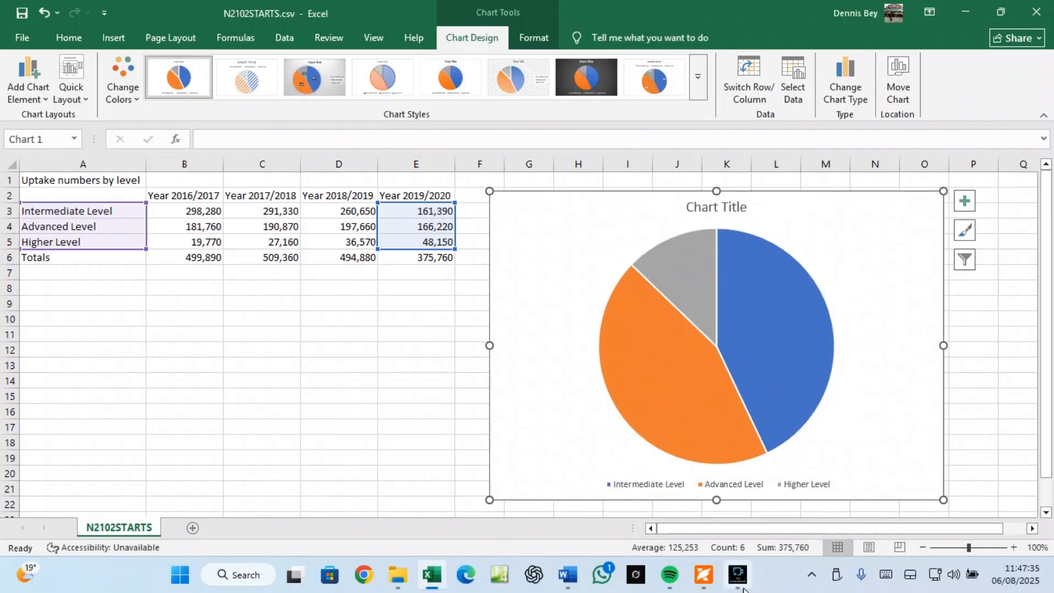
Step: Copy the title text 'Apprenticeship Starts 2019/2020' from question 12 of the exam PDF
{"action": "left_click", "coordinate": [710, 585]}
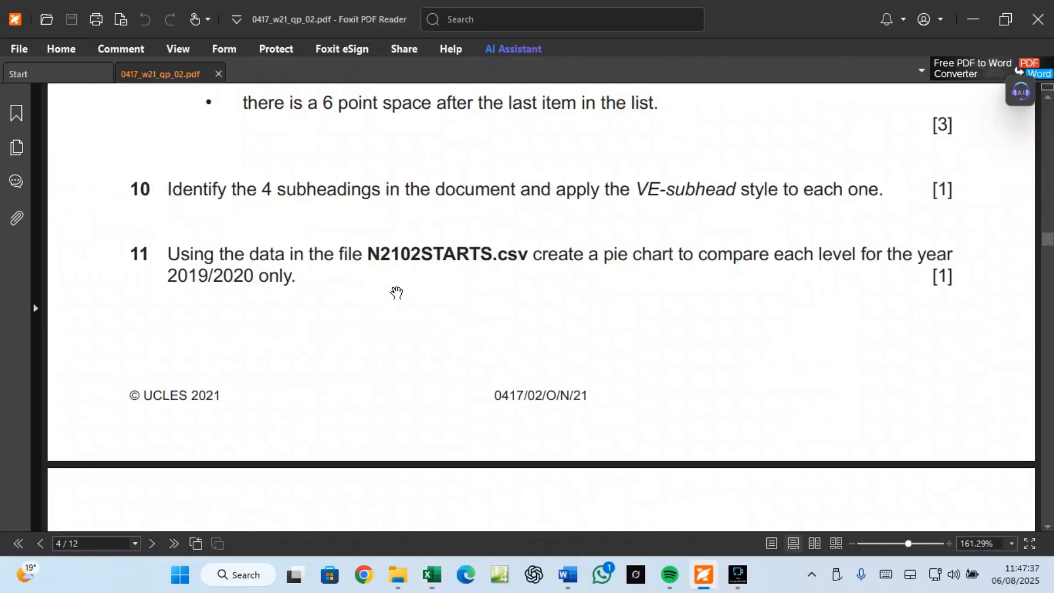
{"action": "scroll", "coordinate": [341, 311], "scroll_direction": "down", "scroll_amount": 5}
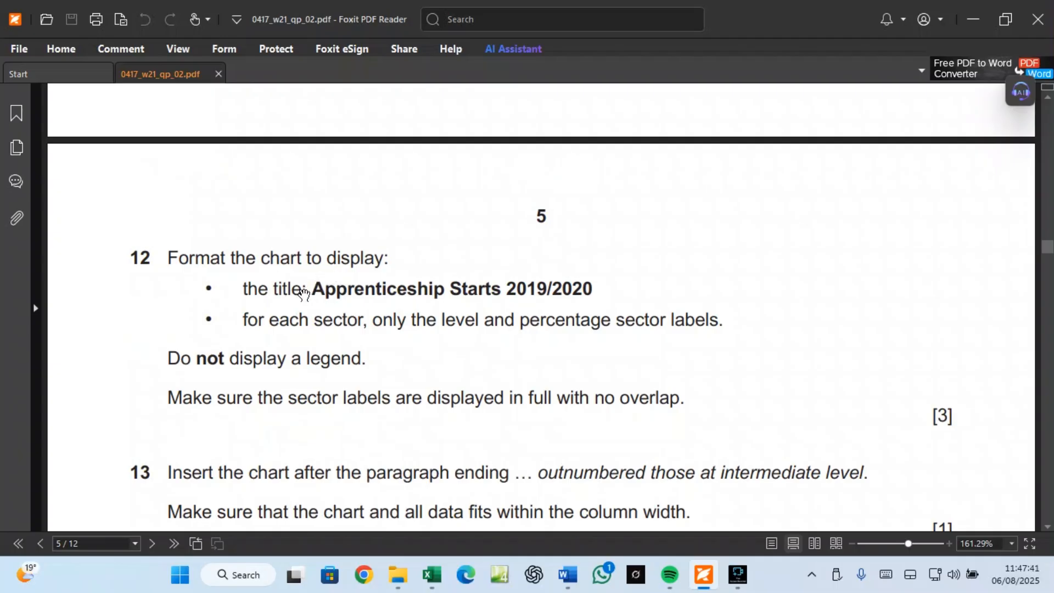
{"action": "left_click_drag", "start_coordinate": [314, 287], "coordinate": [588, 288]}
{"action": "right_click", "coordinate": [562, 301]}
{"action": "left_click", "coordinate": [518, 299]}
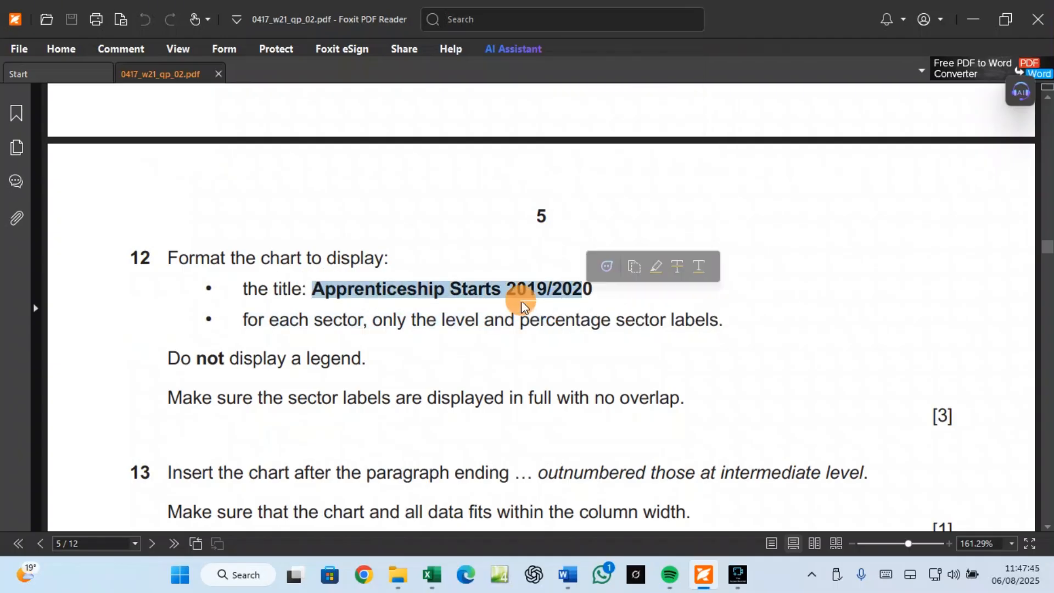
{"action": "left_click_drag", "start_coordinate": [593, 285], "coordinate": [317, 283]}
{"action": "right_click", "coordinate": [352, 285]}
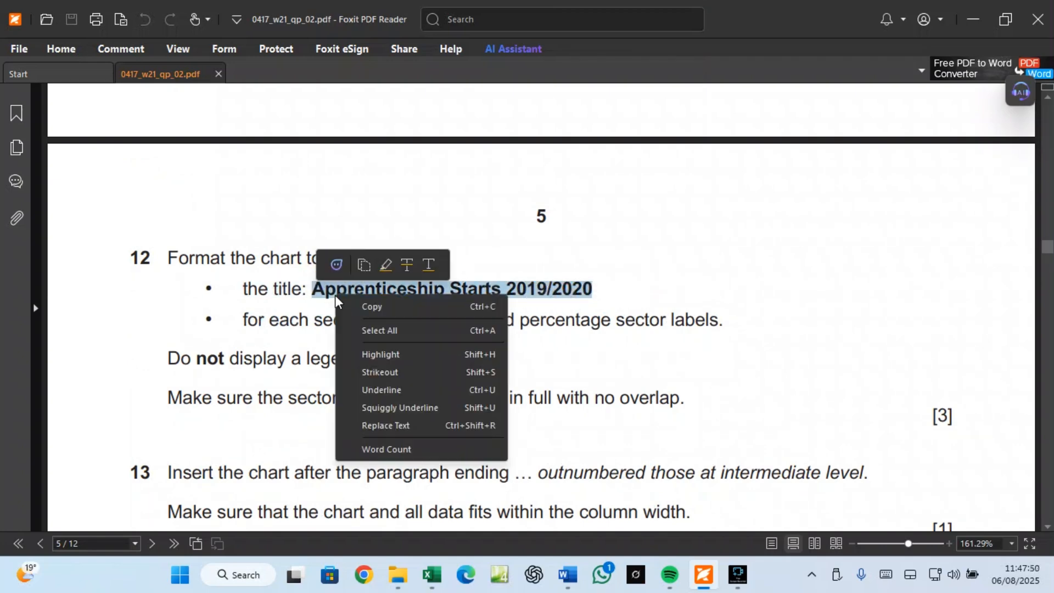
{"action": "left_click", "coordinate": [369, 307]}
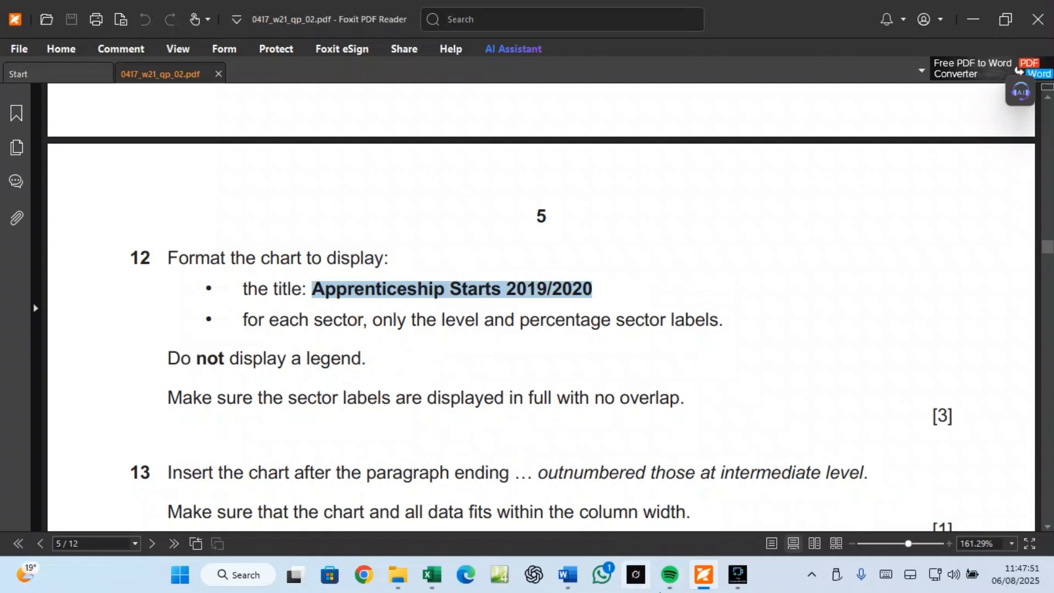
Step: Replace the chart's placeholder title with the pasted 'Apprenticeship Starts 2019/2020' and recheck the PDF
{"action": "left_click", "coordinate": [432, 575]}
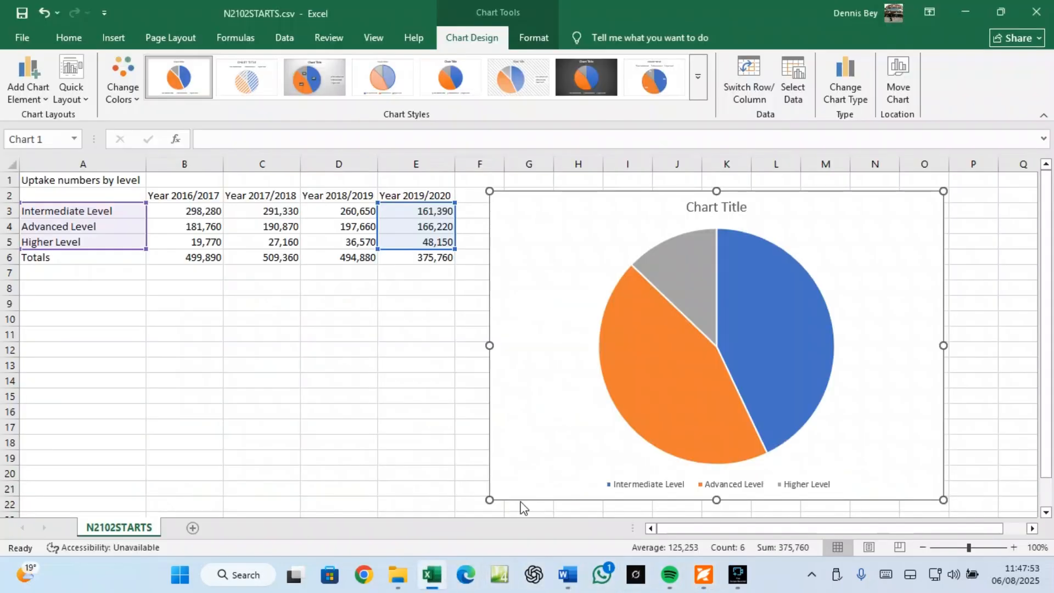
{"action": "left_click", "coordinate": [712, 207]}
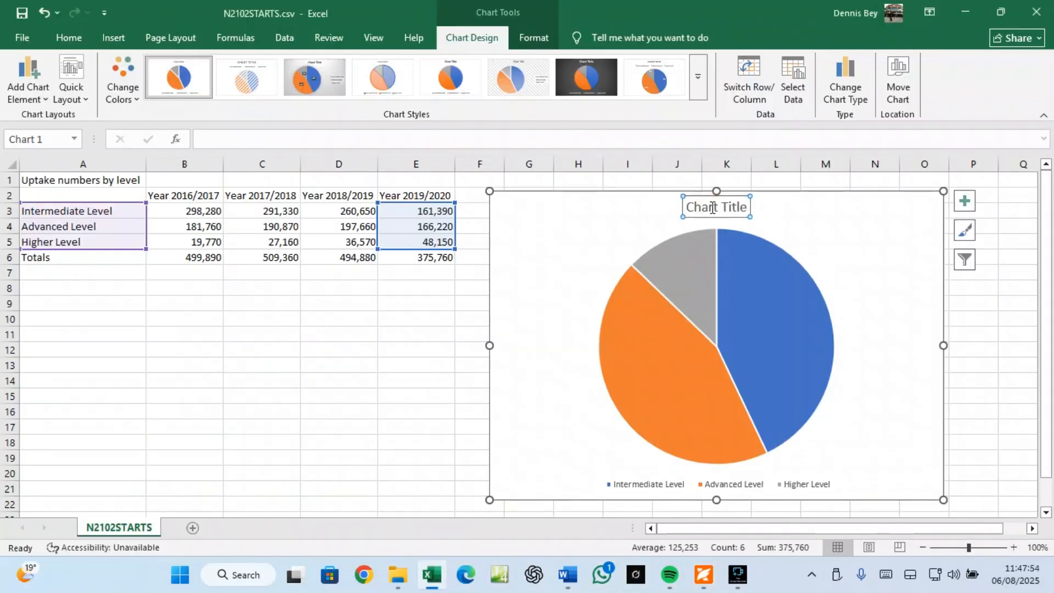
{"action": "left_click", "coordinate": [745, 209]}
{"action": "key", "text": "BackSpace"}
{"action": "key", "text": "BackSpace"}
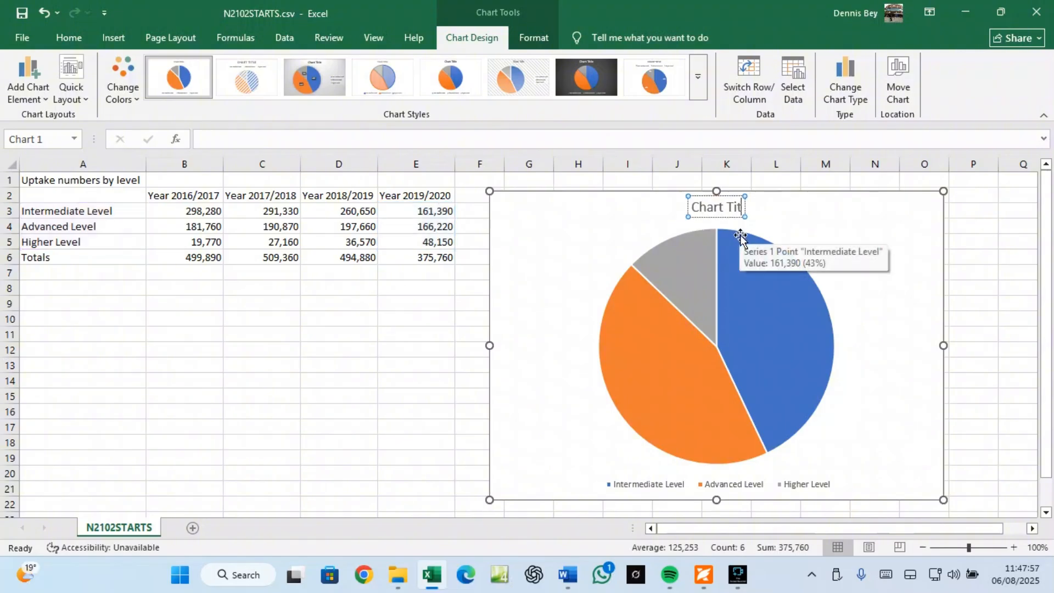
{"action": "key", "text": "BackSpace"}
{"action": "key", "text": "BackSpace"}
{"action": "key", "text": "BackSpace"}
{"action": "key", "text": "BackSpace"}
{"action": "key", "text": "BackSpace"}
{"action": "key", "text": "BackSpace"}
{"action": "key", "text": "BackSpace"}
{"action": "key", "text": "BackSpace"}
{"action": "key", "text": "BackSpace"}
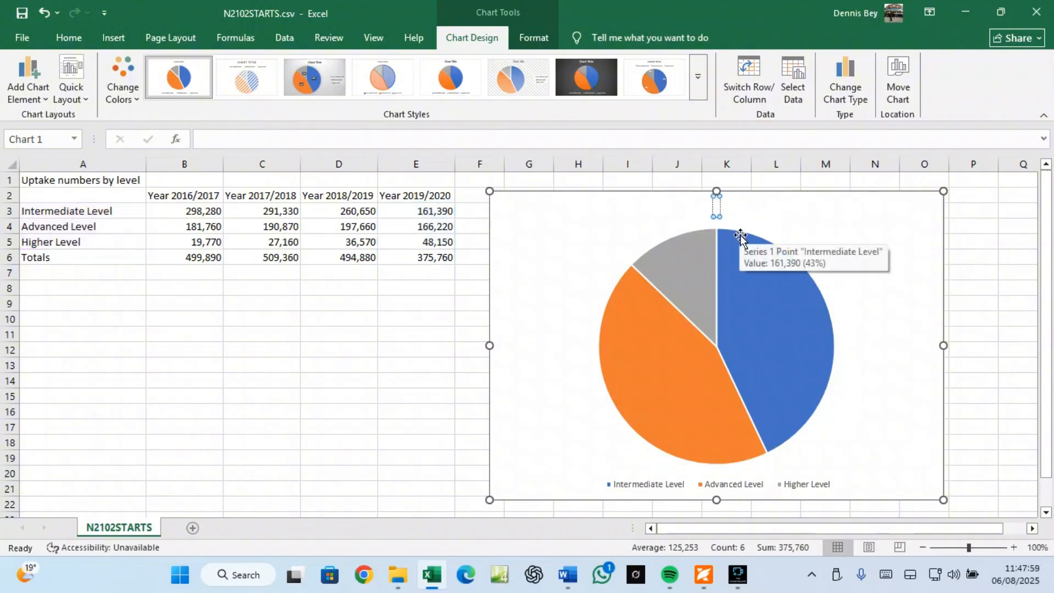
{"action": "key", "text": "ctrl+v"}
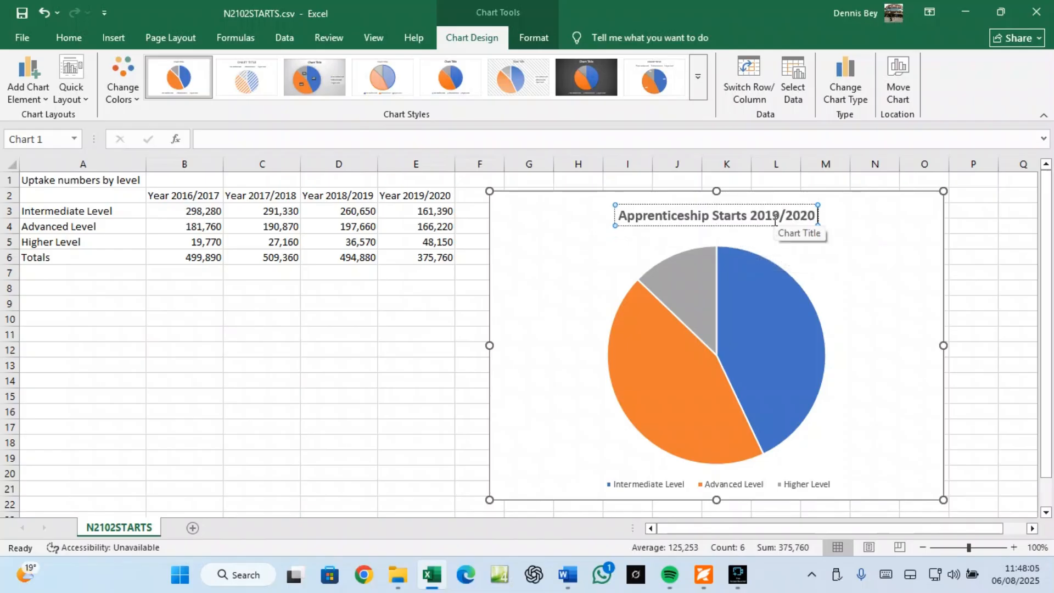
{"action": "left_click", "coordinate": [704, 574]}
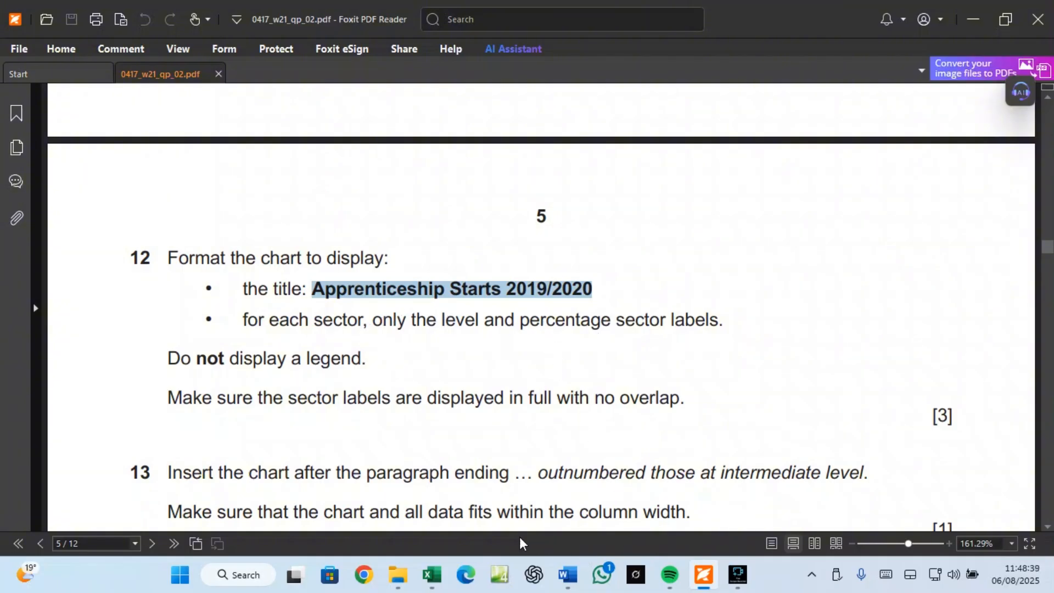
{"action": "left_click", "coordinate": [432, 575]}
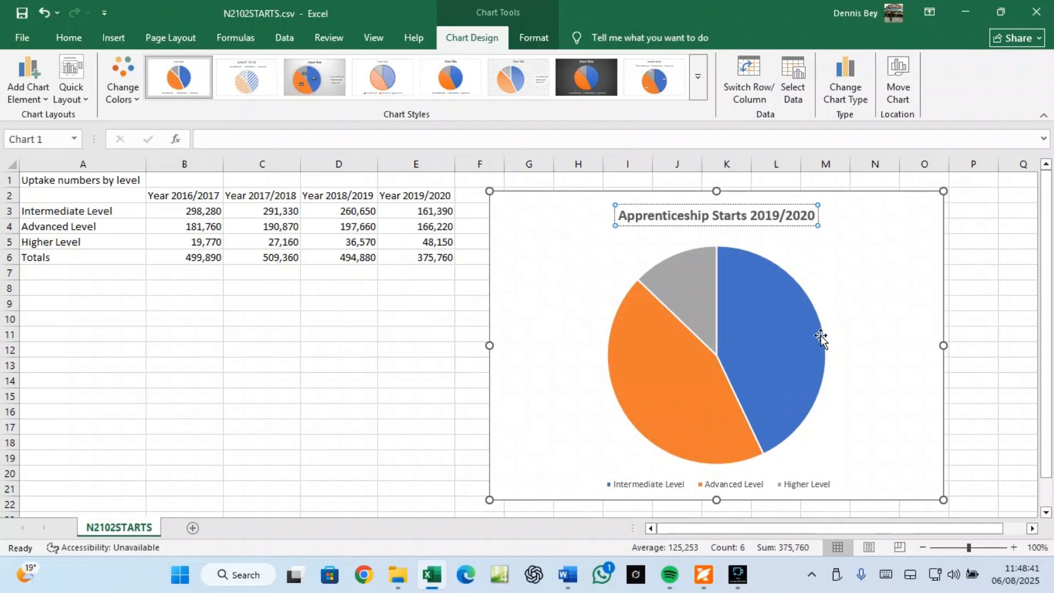
Step: Turn off the chart legend, turn on data labels, and open Format Data Labels
{"action": "left_click", "coordinate": [871, 272]}
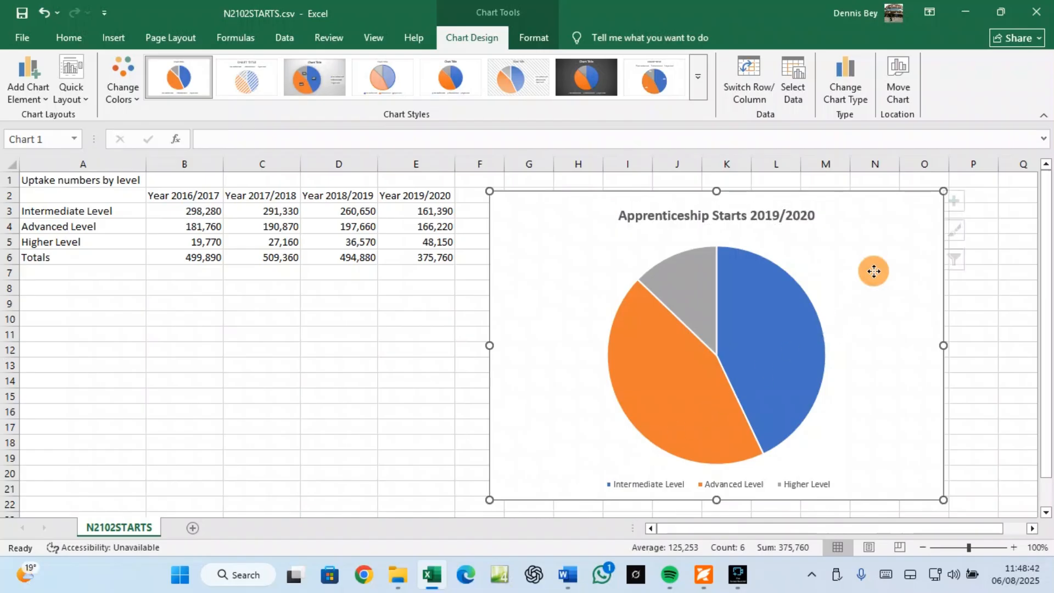
{"action": "left_click", "coordinate": [962, 203]}
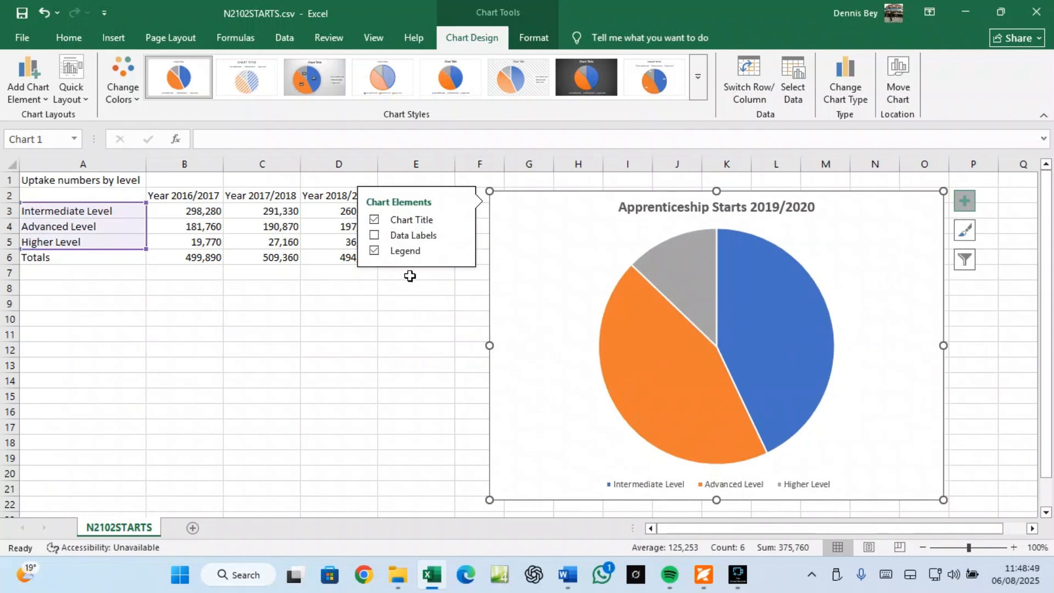
{"action": "left_click", "coordinate": [377, 253]}
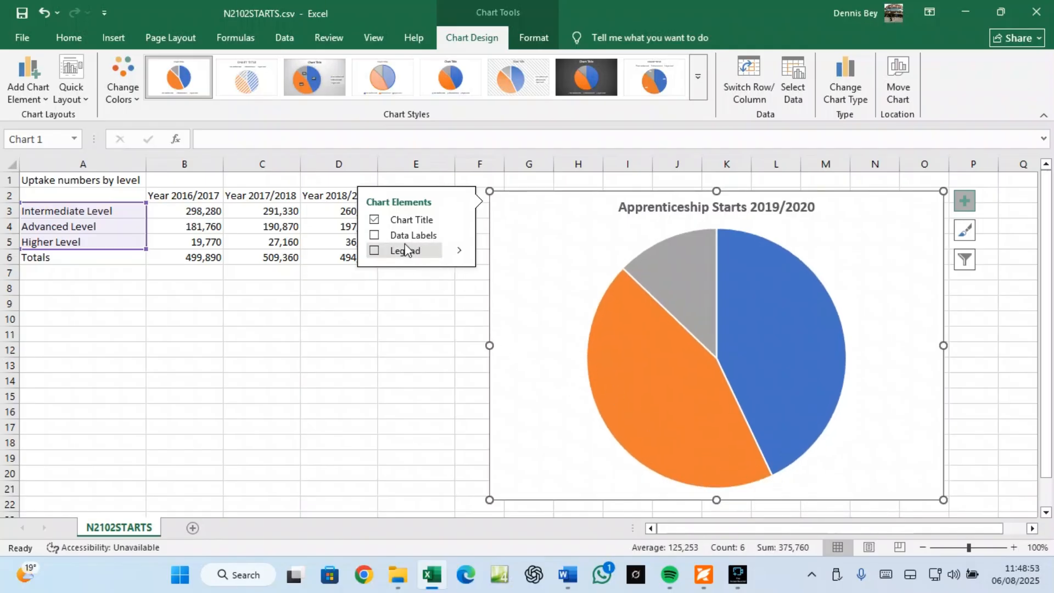
{"action": "left_click", "coordinate": [375, 236]}
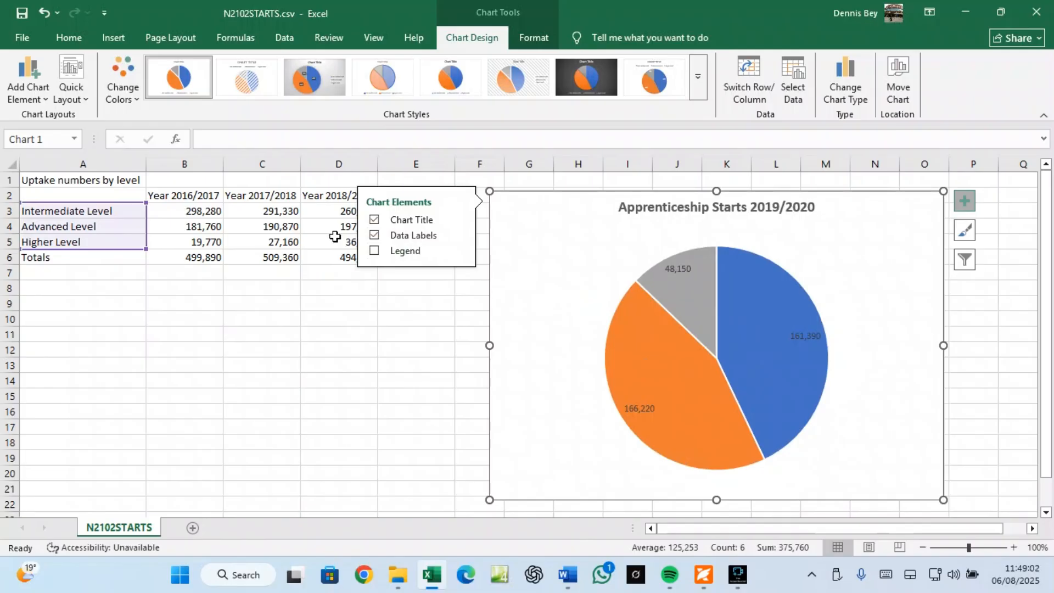
{"action": "left_click", "coordinate": [460, 237]}
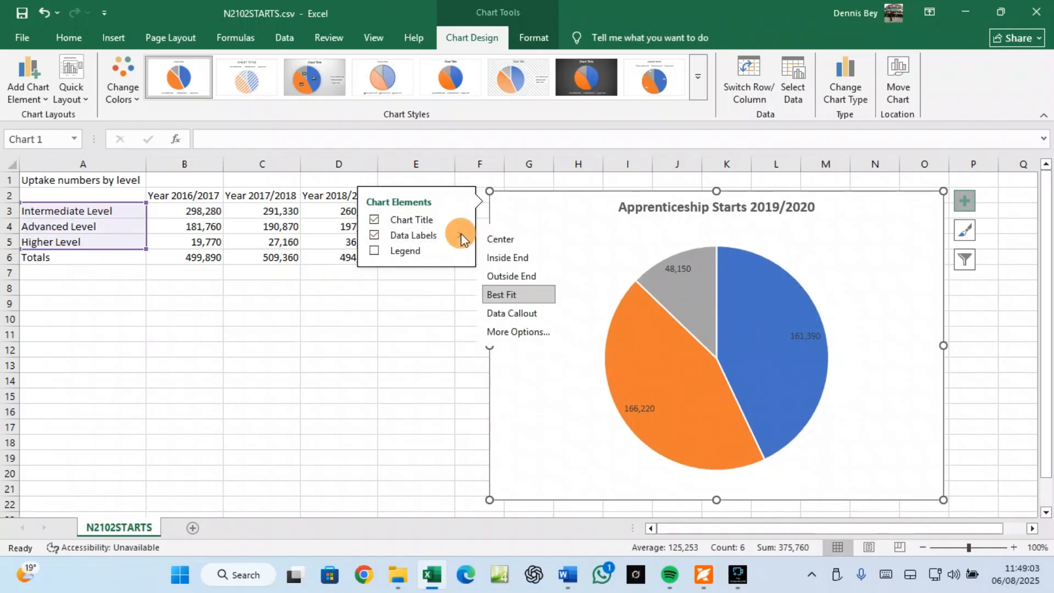
{"action": "left_click", "coordinate": [504, 332]}
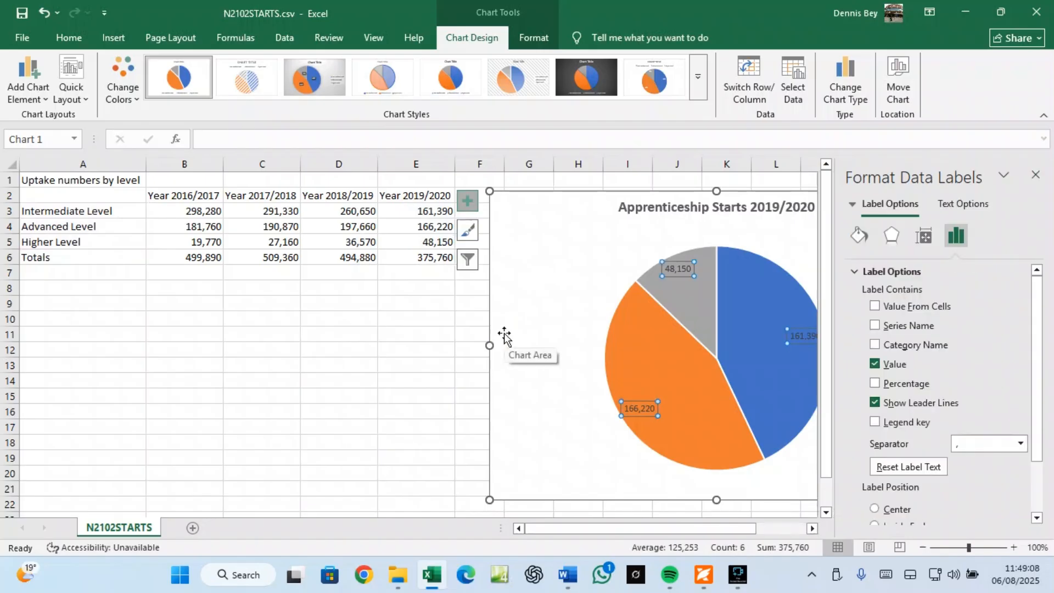
Step: Make data labels show category name and percentage only, positioned Outside End
{"action": "left_click", "coordinate": [875, 364]}
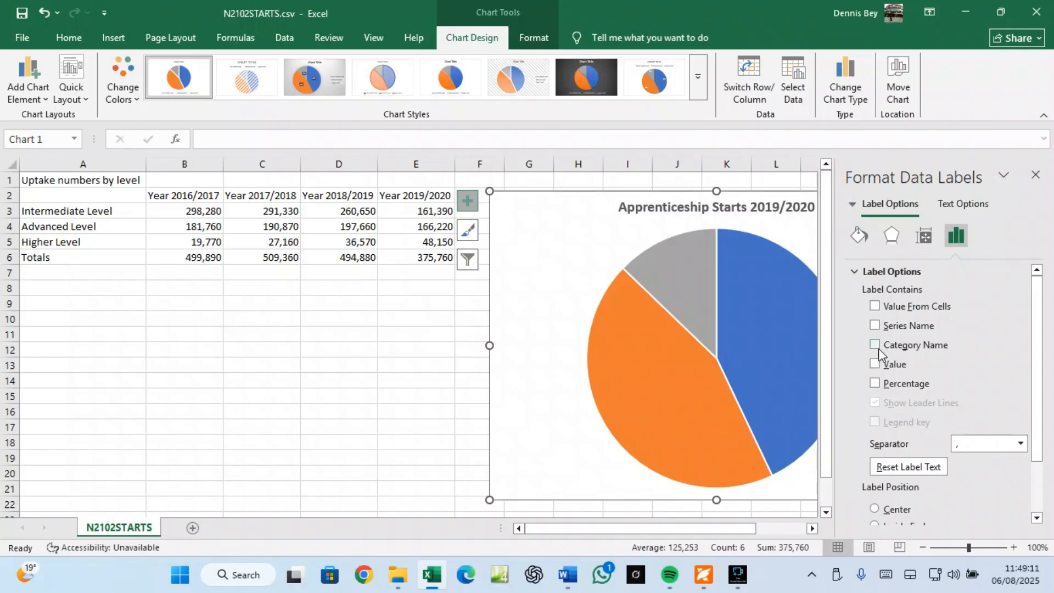
{"action": "left_click", "coordinate": [881, 384]}
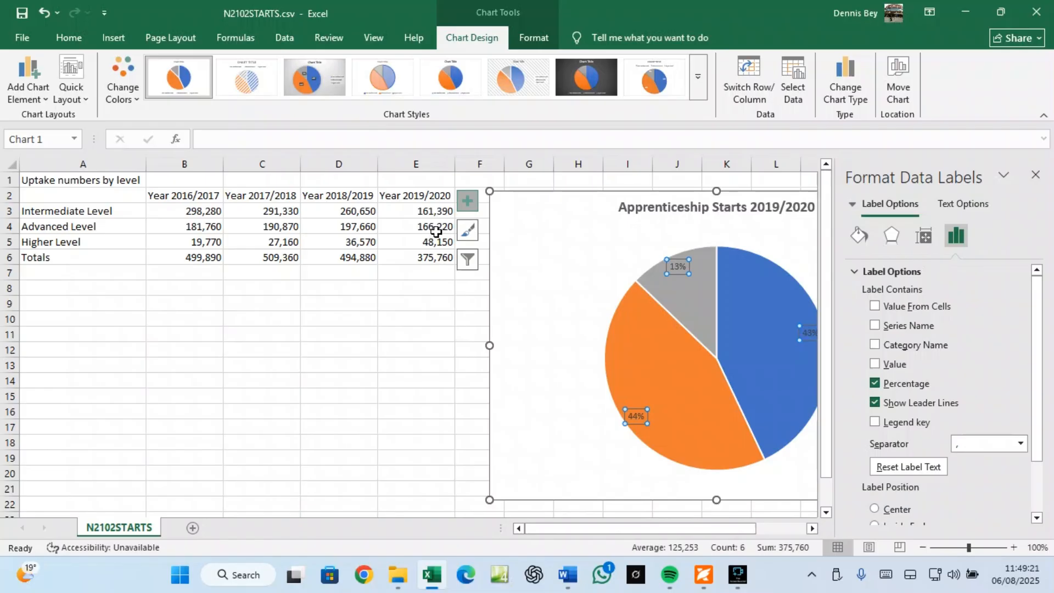
{"action": "left_click", "coordinate": [875, 345]}
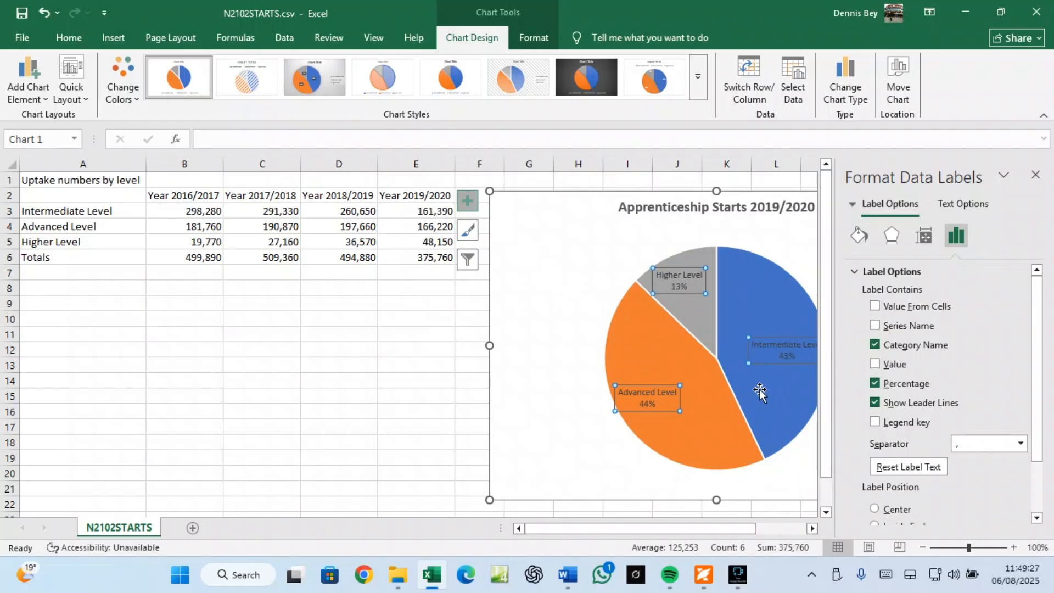
{"action": "mouse_move", "coordinate": [757, 392]}
{"action": "scroll", "coordinate": [927, 373], "scroll_direction": "down", "scroll_amount": 2}
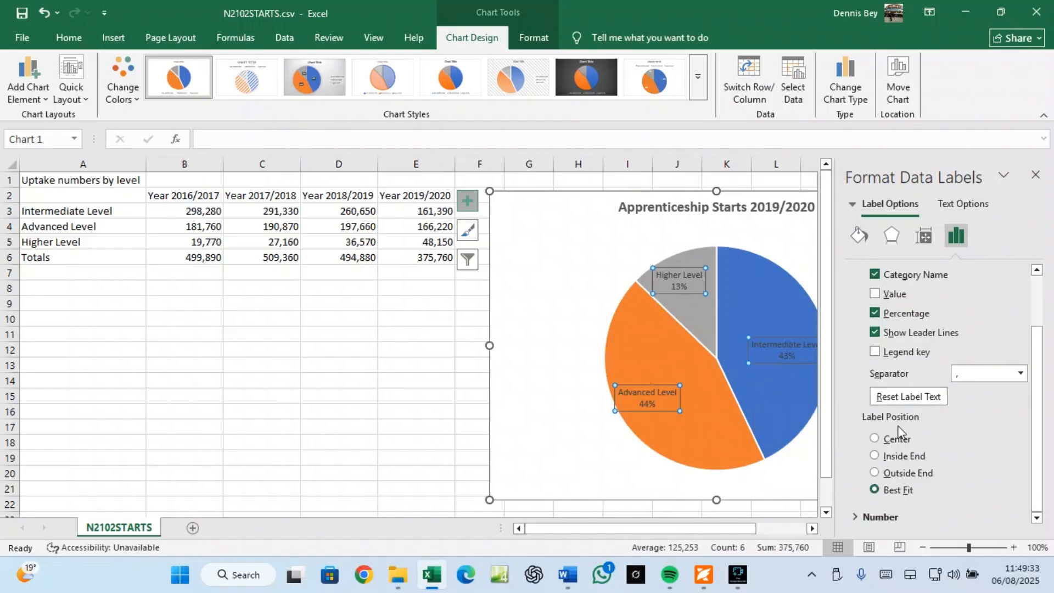
{"action": "left_click", "coordinate": [894, 475]}
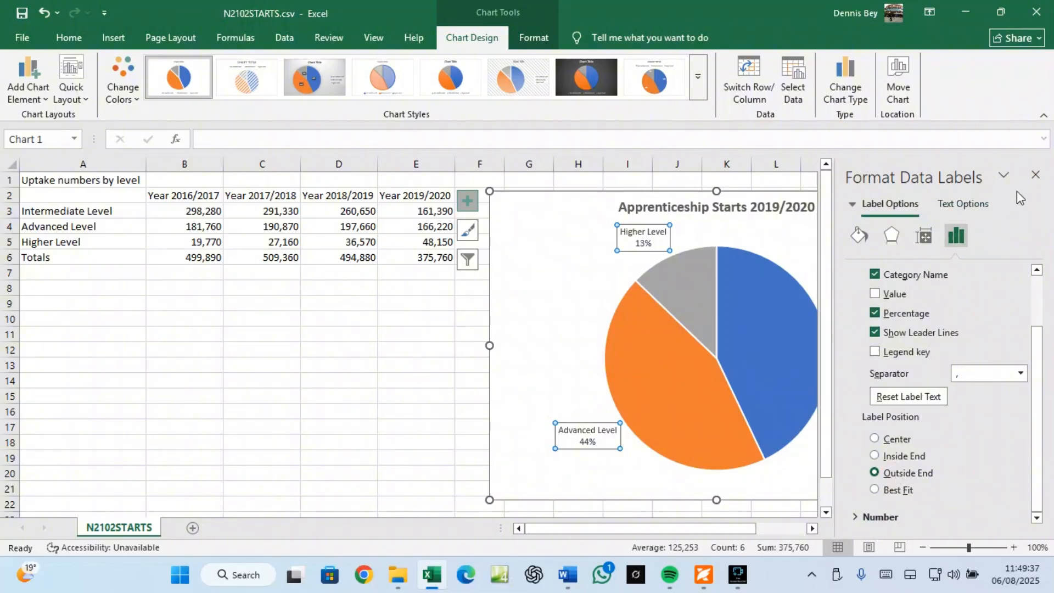
{"action": "left_click", "coordinate": [1035, 175]}
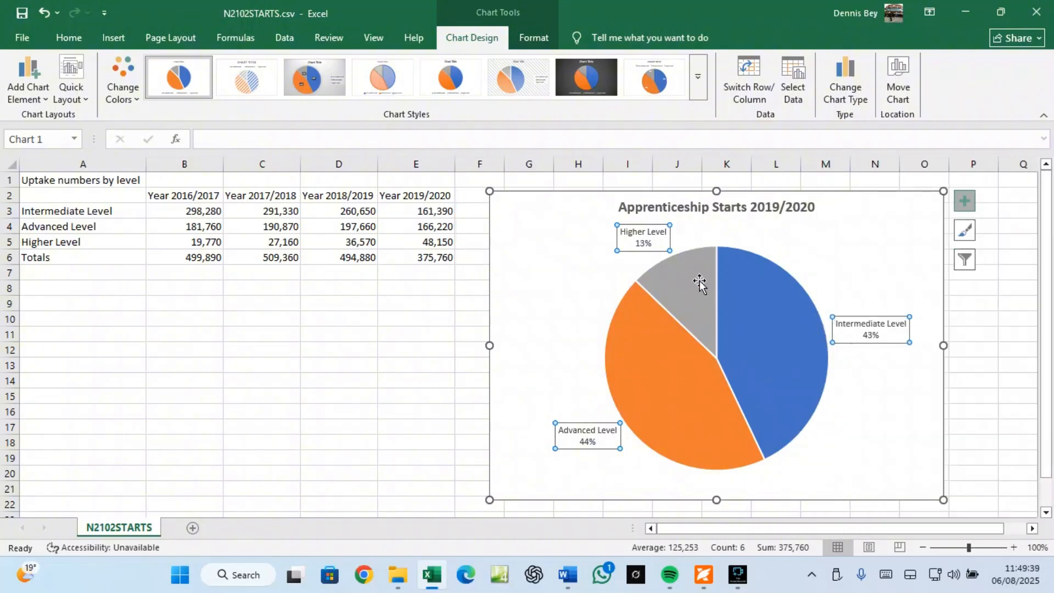
{"action": "left_click", "coordinate": [736, 209]}
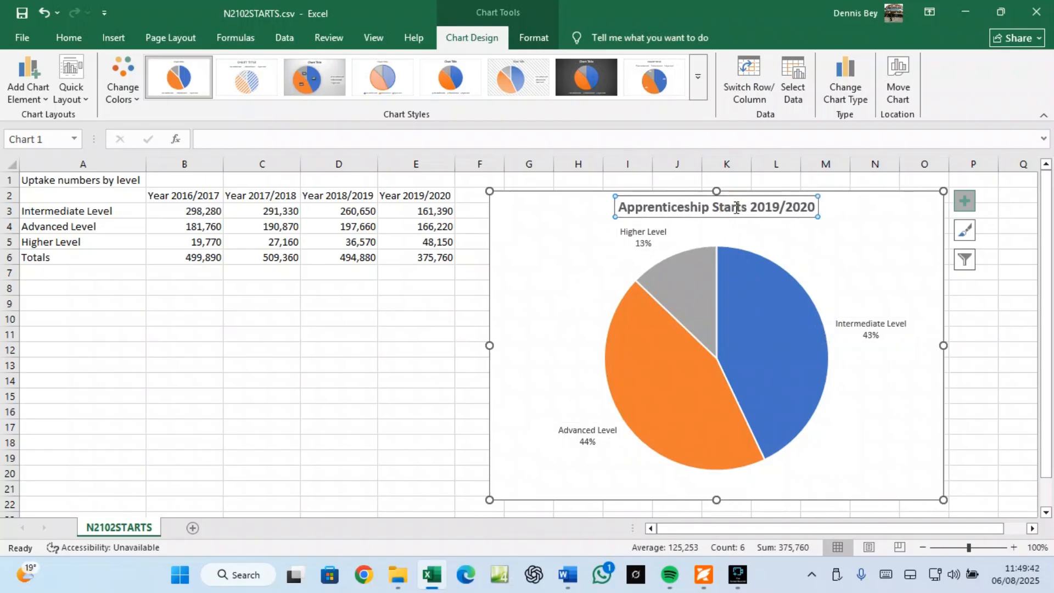
Step: Underline the bold chart title and increase its font size by two steps
{"action": "left_click", "coordinate": [74, 37]}
{"action": "left_click", "coordinate": [96, 89]}
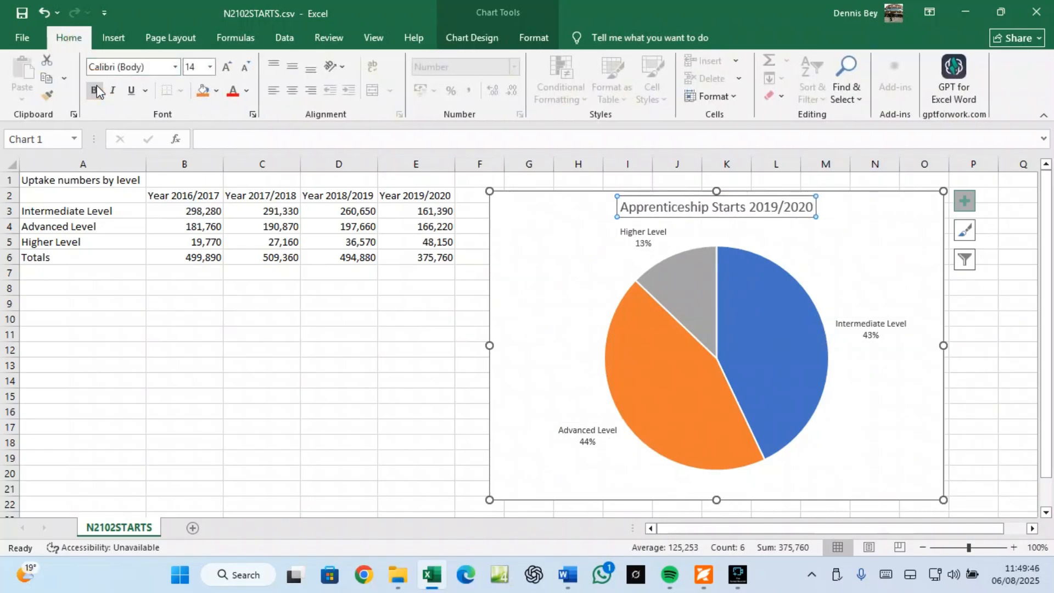
{"action": "left_click", "coordinate": [96, 90]}
{"action": "left_click", "coordinate": [131, 90]}
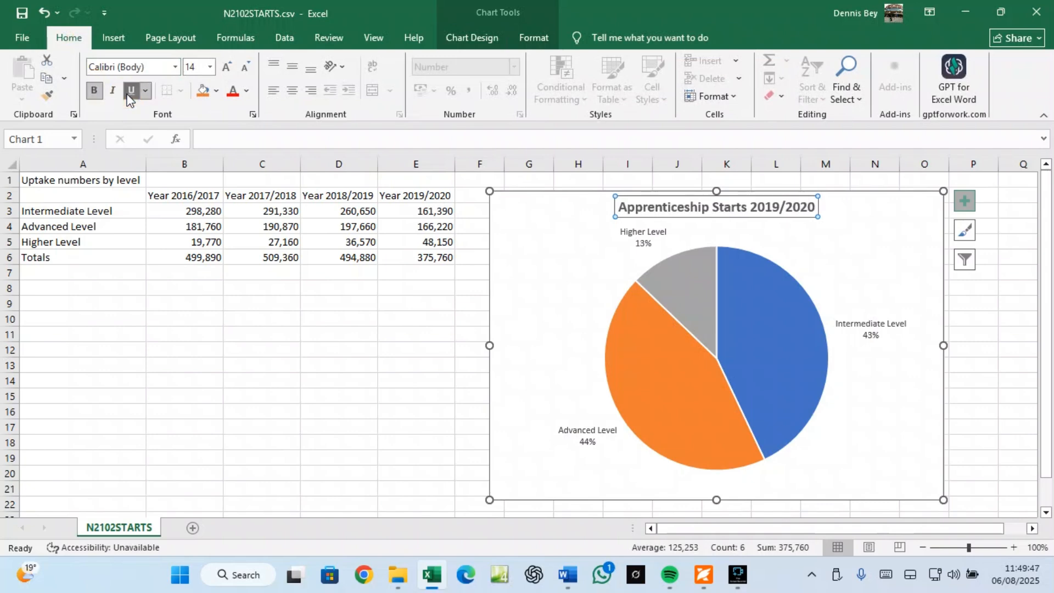
{"action": "left_click", "coordinate": [224, 65]}
{"action": "left_click", "coordinate": [224, 65]}
{"action": "left_click", "coordinate": [224, 64]}
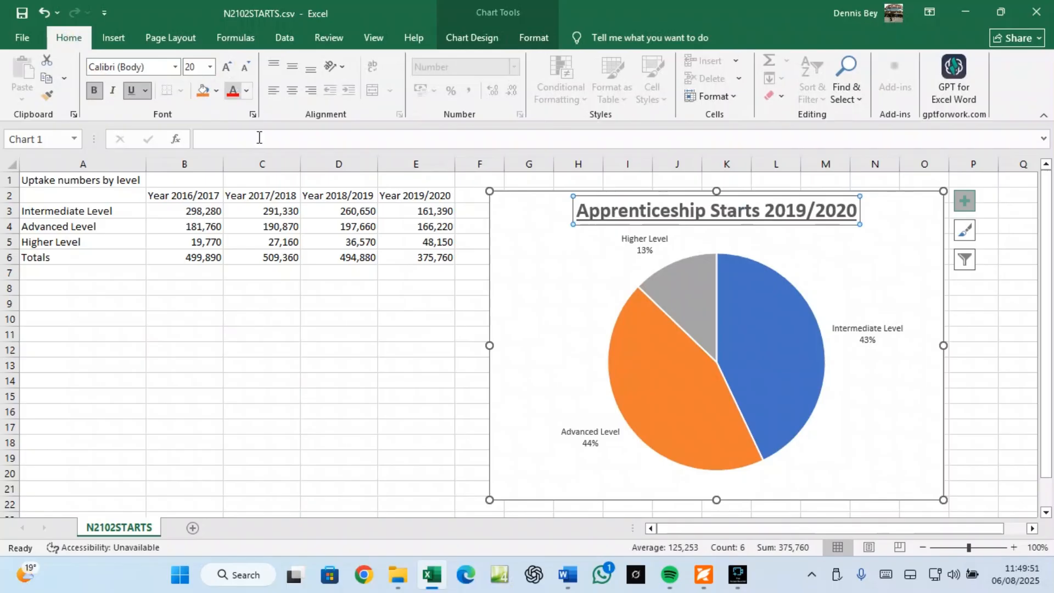
Step: Widen the chart slightly from its left edge, then switch to the question paper in Foxit
{"action": "left_click", "coordinate": [484, 498]}
{"action": "left_click_drag", "start_coordinate": [483, 499], "coordinate": [465, 500]}
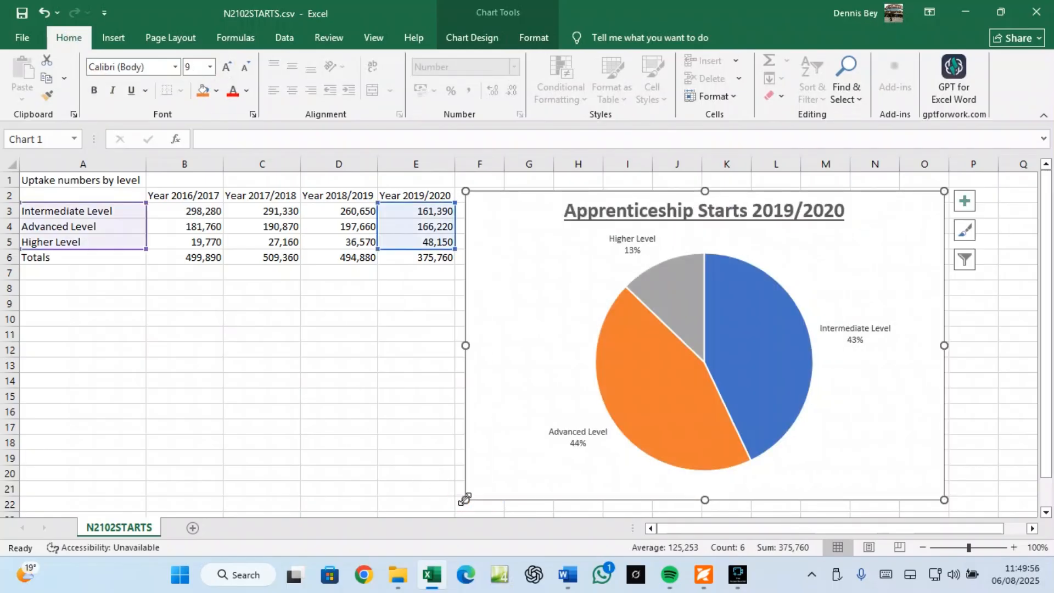
{"action": "left_click", "coordinate": [699, 583]}
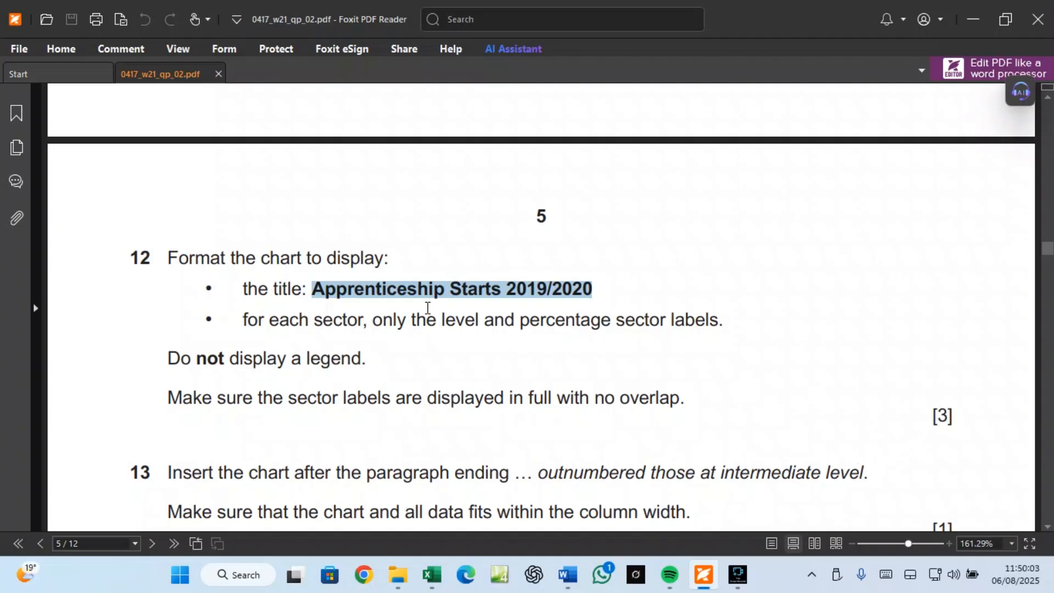
Step: Copy 'outnumbered those at intermediate level' from question 13 and return to NEWSLETTER.docx
{"action": "scroll", "coordinate": [427, 307], "scroll_direction": "down", "scroll_amount": 3}
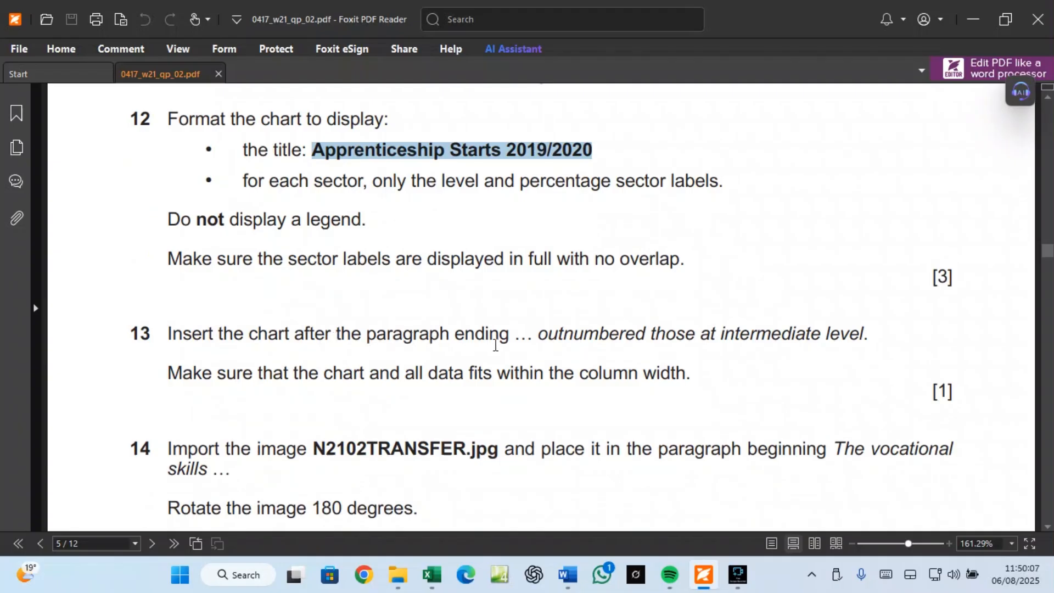
{"action": "left_click_drag", "start_coordinate": [542, 337], "coordinate": [864, 332]}
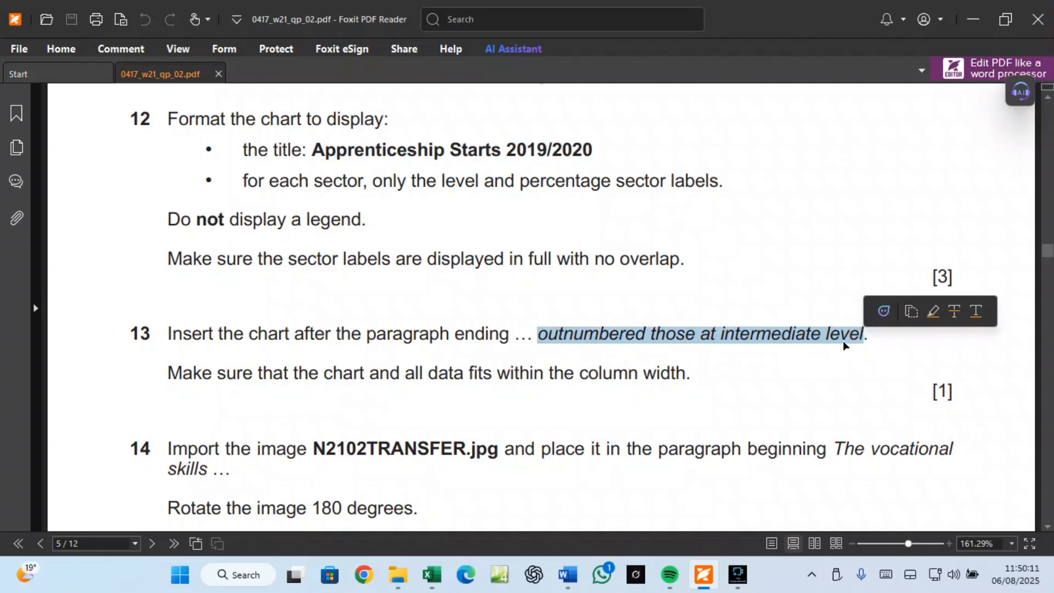
{"action": "right_click", "coordinate": [843, 341]}
{"action": "left_click", "coordinate": [864, 352]}
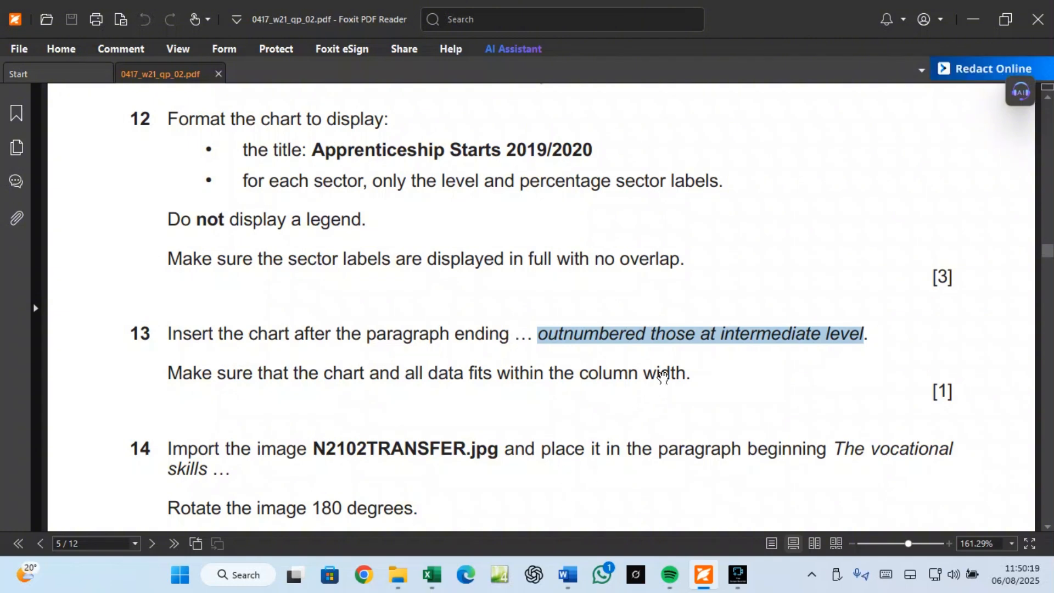
{"action": "left_click", "coordinate": [567, 585]}
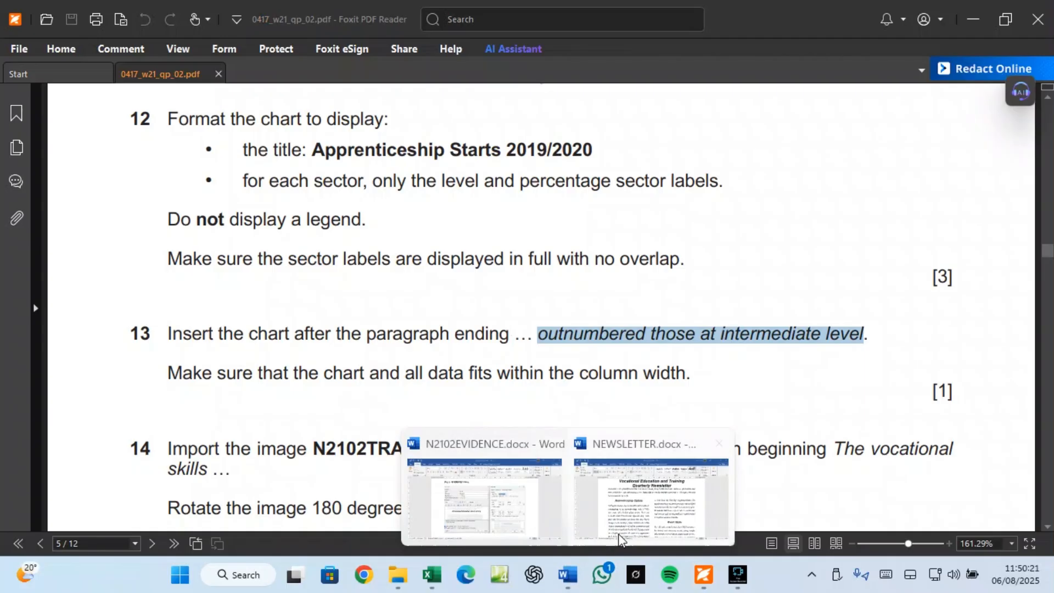
{"action": "left_click", "coordinate": [619, 527]}
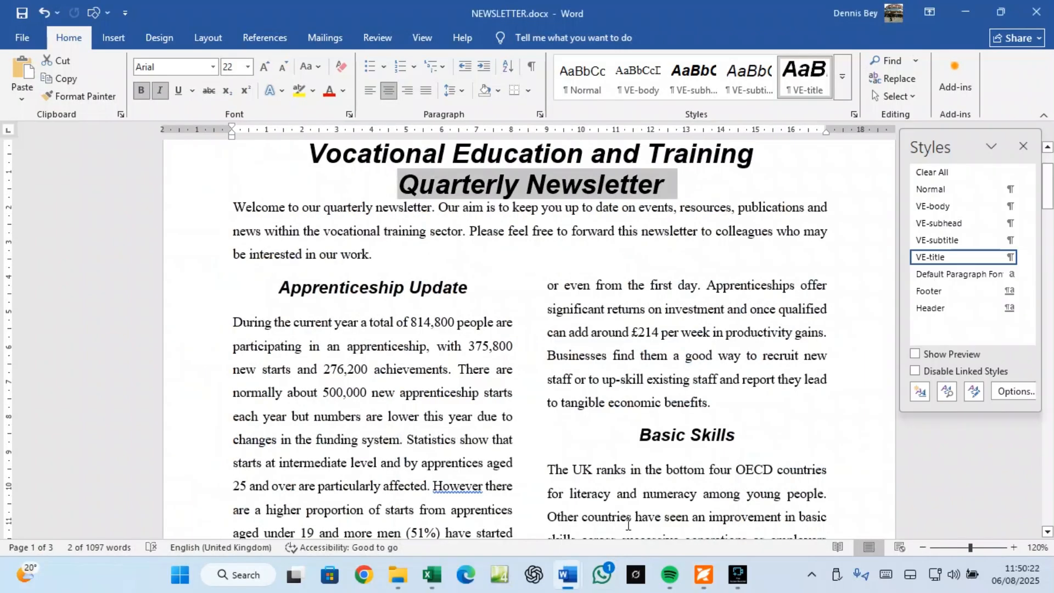
Step: Find 'outnumbered those at intermediate level' in the newsletter and add a blank paragraph after it
{"action": "left_click", "coordinate": [878, 62]}
{"action": "key", "text": "ctrl+v"}
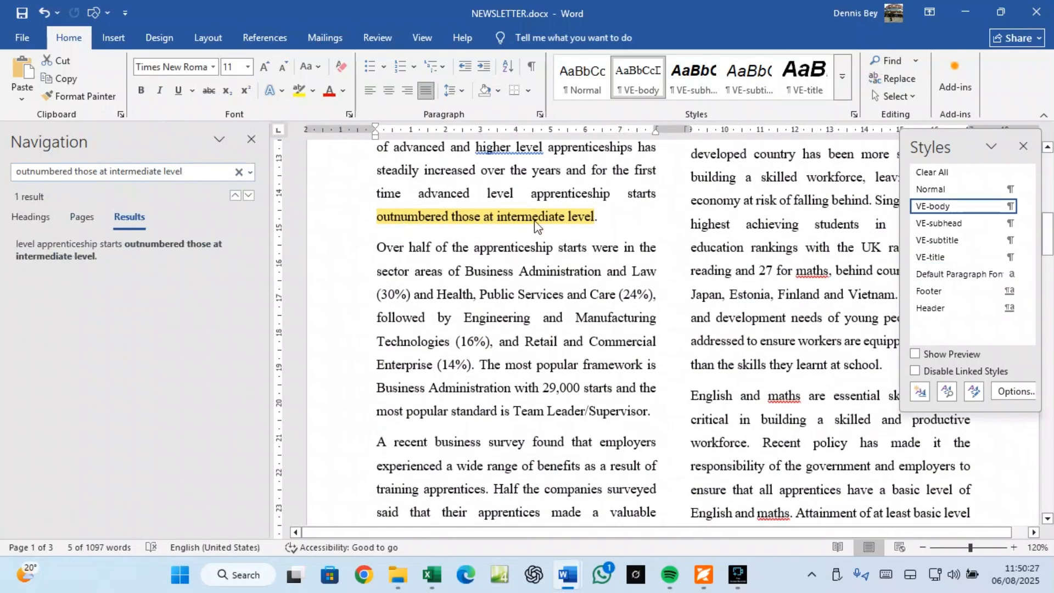
{"action": "left_click", "coordinate": [601, 224]}
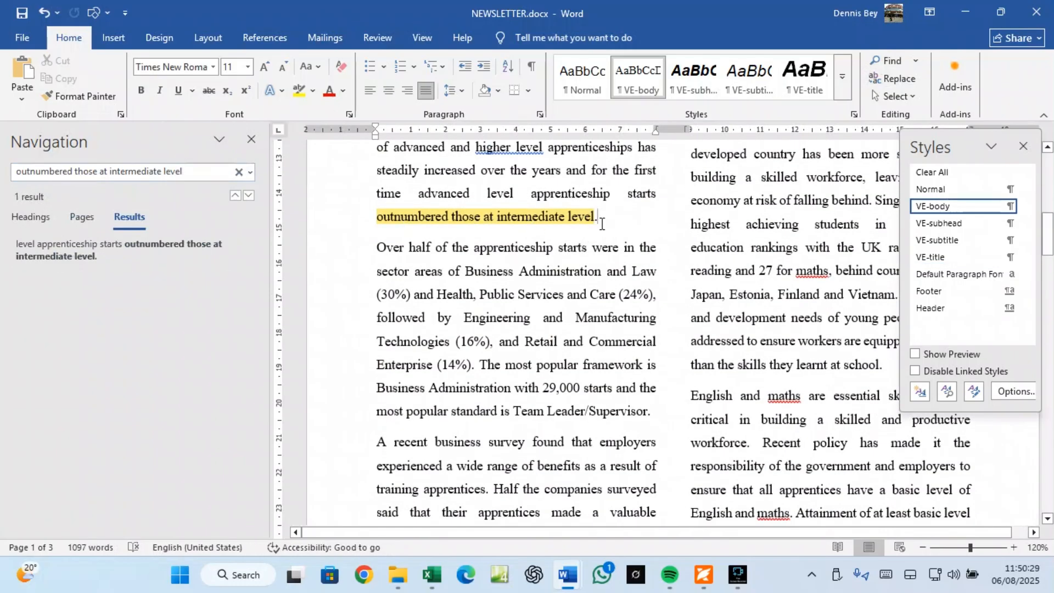
{"action": "key", "text": "Return"}
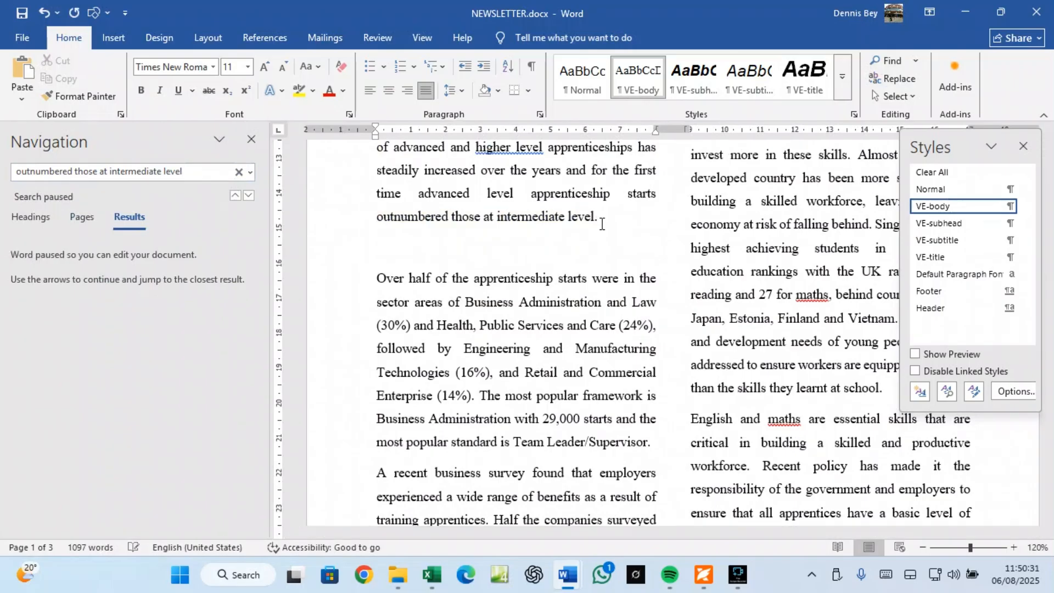
{"action": "left_click", "coordinate": [252, 139]}
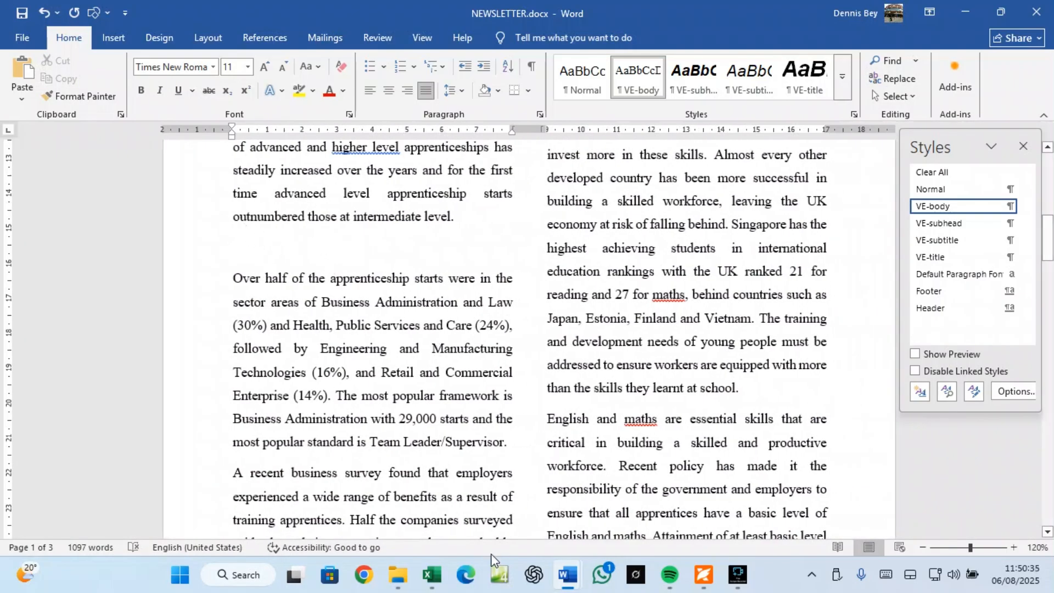
{"action": "left_click", "coordinate": [432, 574]}
Step: Copy the Apprenticeship Starts 2019/2020 pie chart from the N2102STARTS sheet
{"action": "left_click", "coordinate": [522, 300]}
{"action": "right_click", "coordinate": [521, 299]}
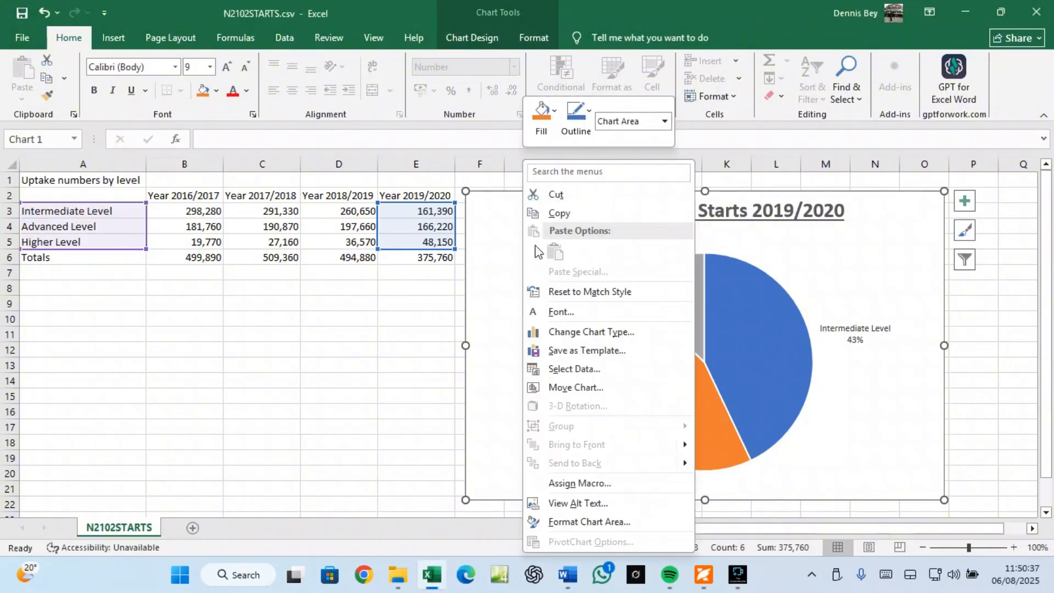
{"action": "left_click", "coordinate": [565, 210]}
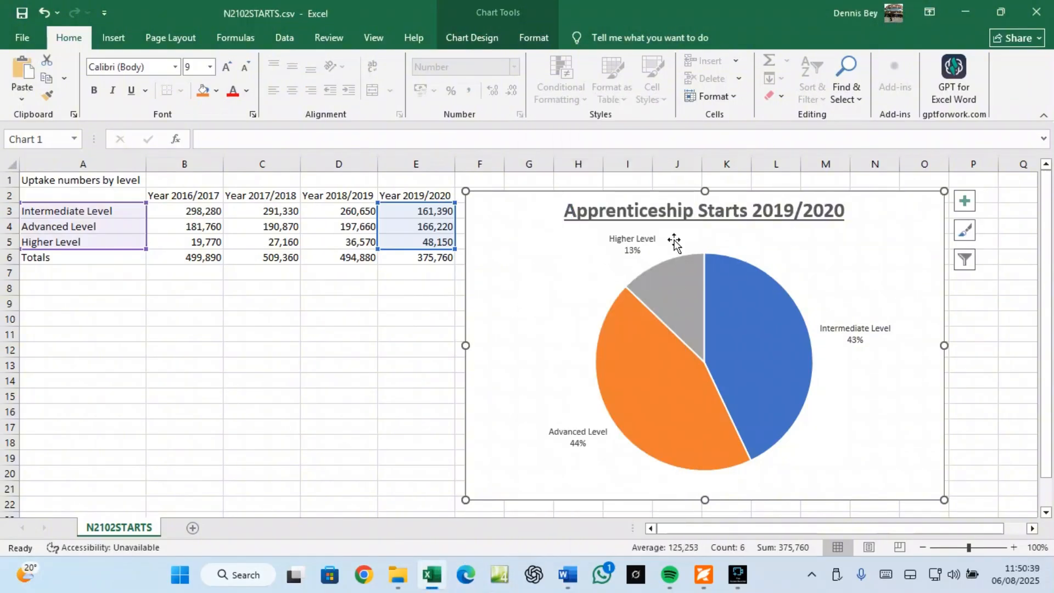
{"action": "right_click", "coordinate": [509, 245]}
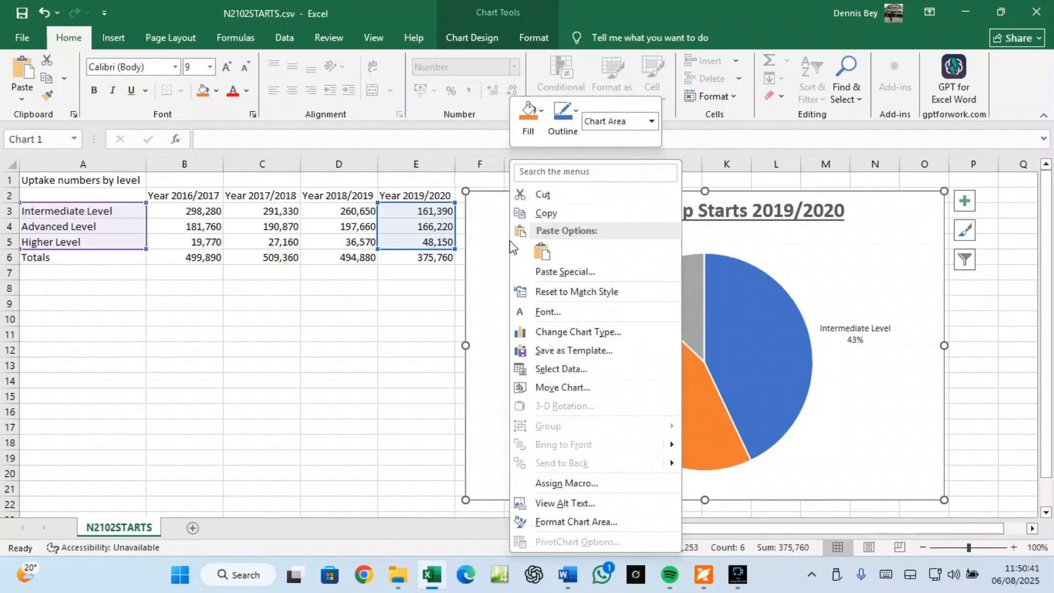
{"action": "left_click", "coordinate": [546, 213]}
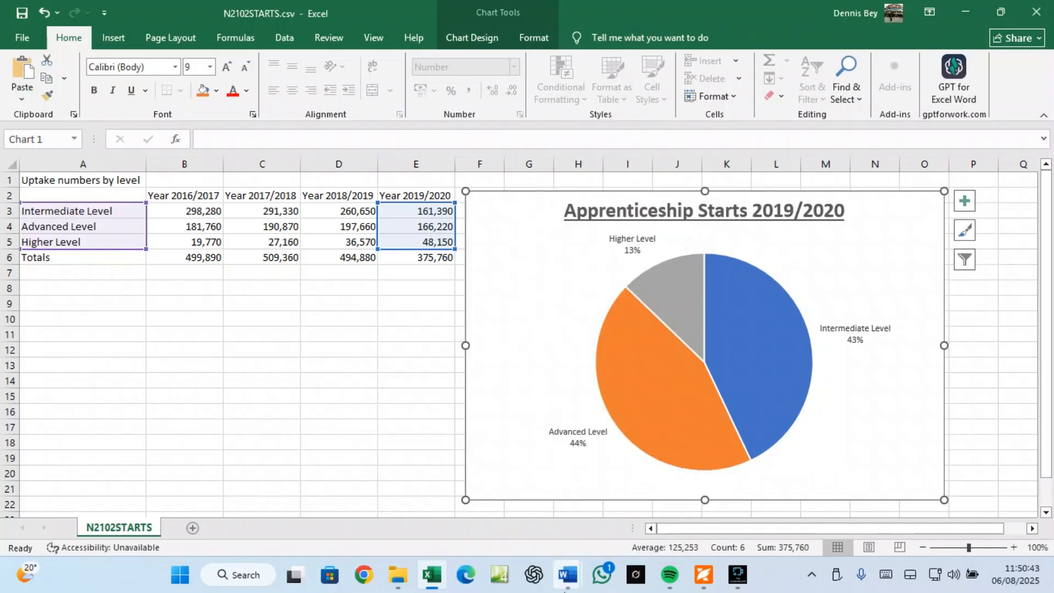
{"action": "mouse_move", "coordinate": [568, 580]}
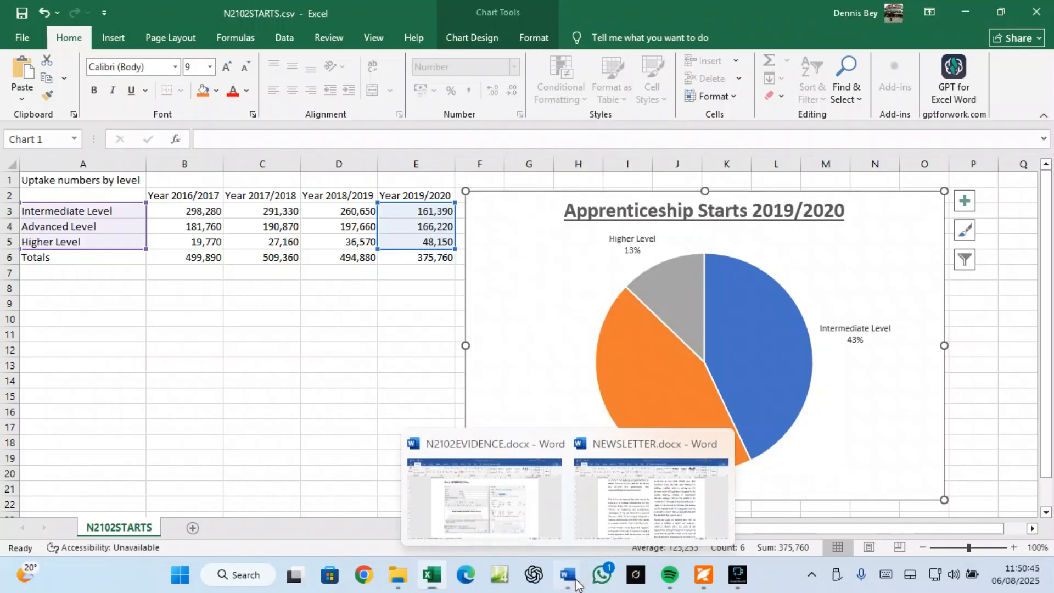
Step: Place the pie chart in the blank paragraph, set its title to 14 pt and stretch it taller
{"action": "left_click", "coordinate": [619, 525]}
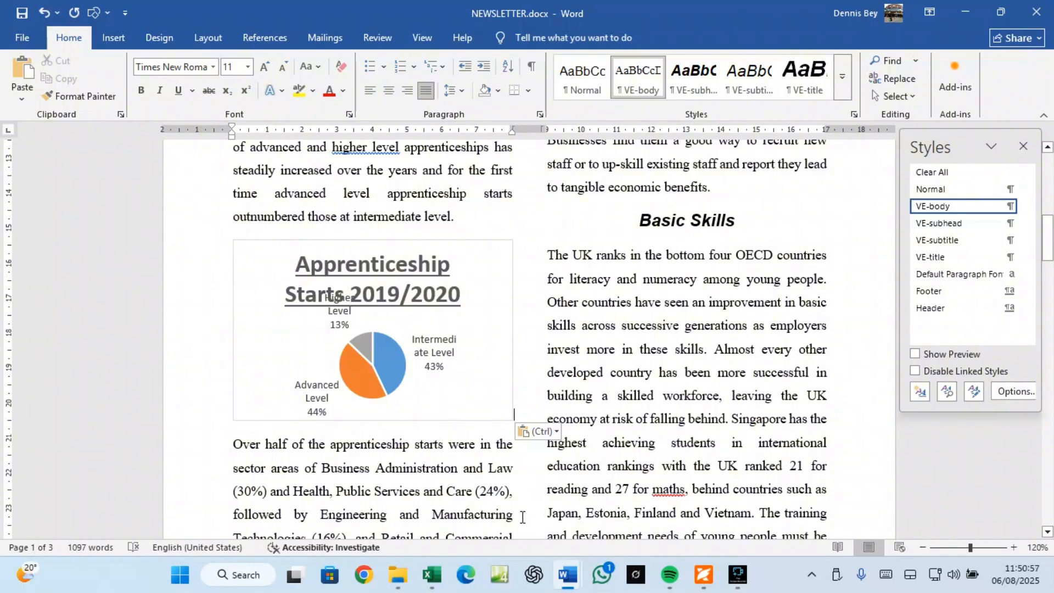
{"action": "left_click", "coordinate": [398, 287]}
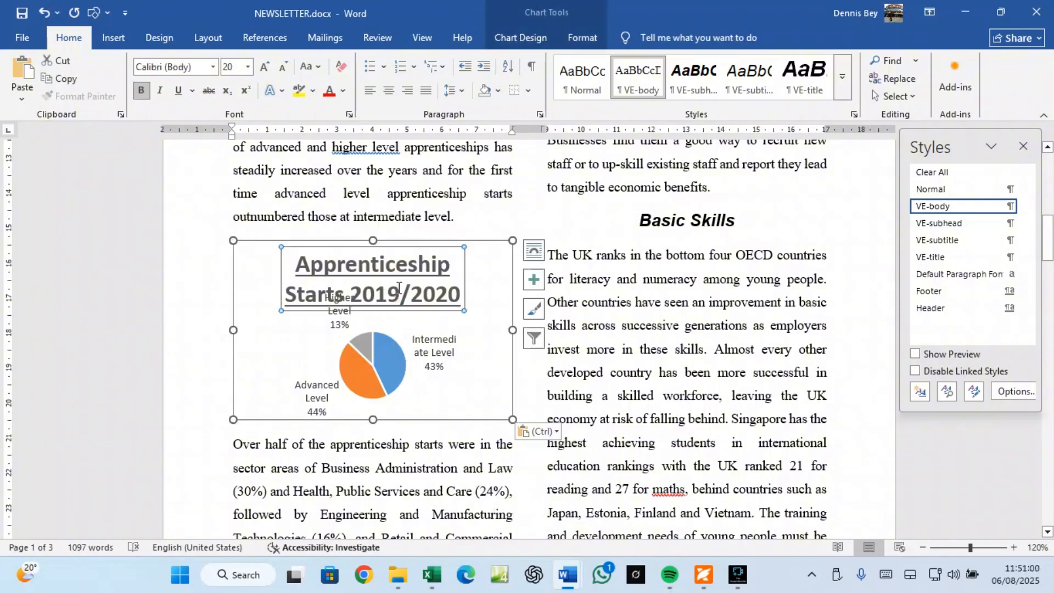
{"action": "left_click", "coordinate": [279, 68]}
{"action": "left_click", "coordinate": [279, 68]}
{"action": "left_click", "coordinate": [279, 68]}
{"action": "left_click", "coordinate": [279, 68]}
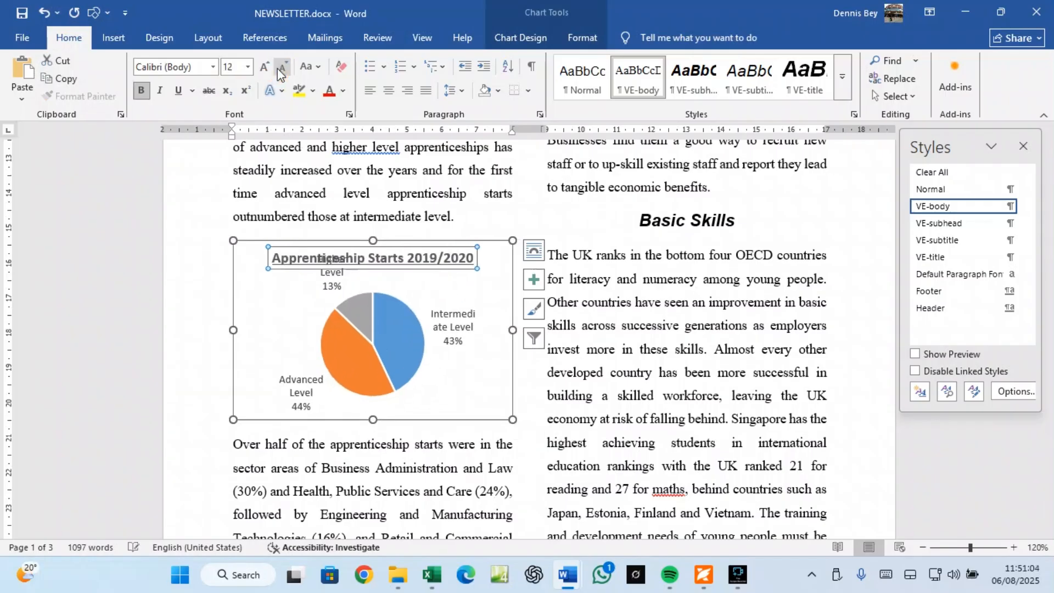
{"action": "left_click", "coordinate": [279, 68]}
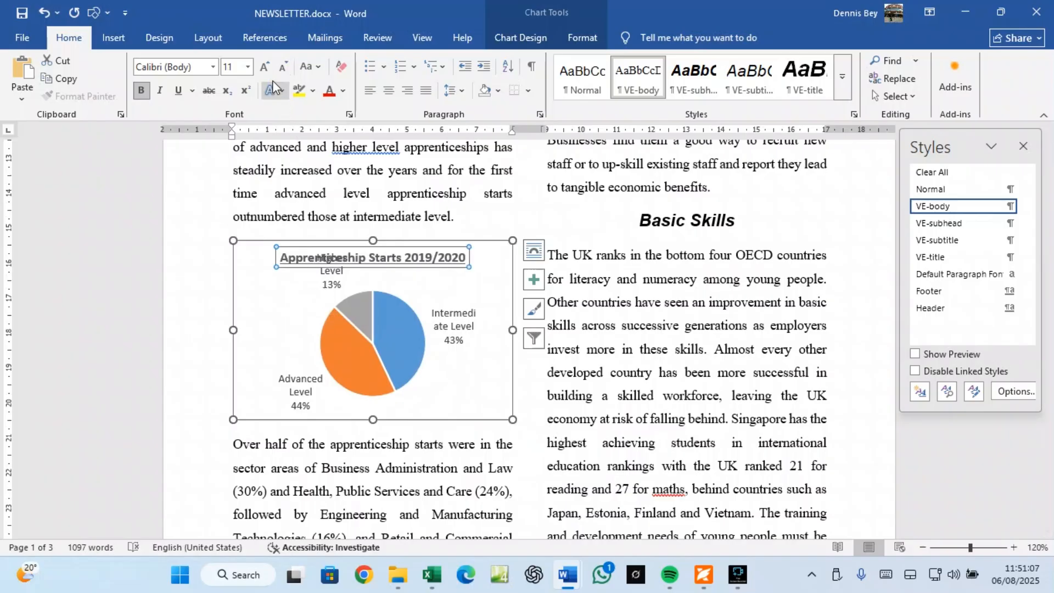
{"action": "left_click", "coordinate": [265, 68]}
{"action": "left_click", "coordinate": [264, 68]}
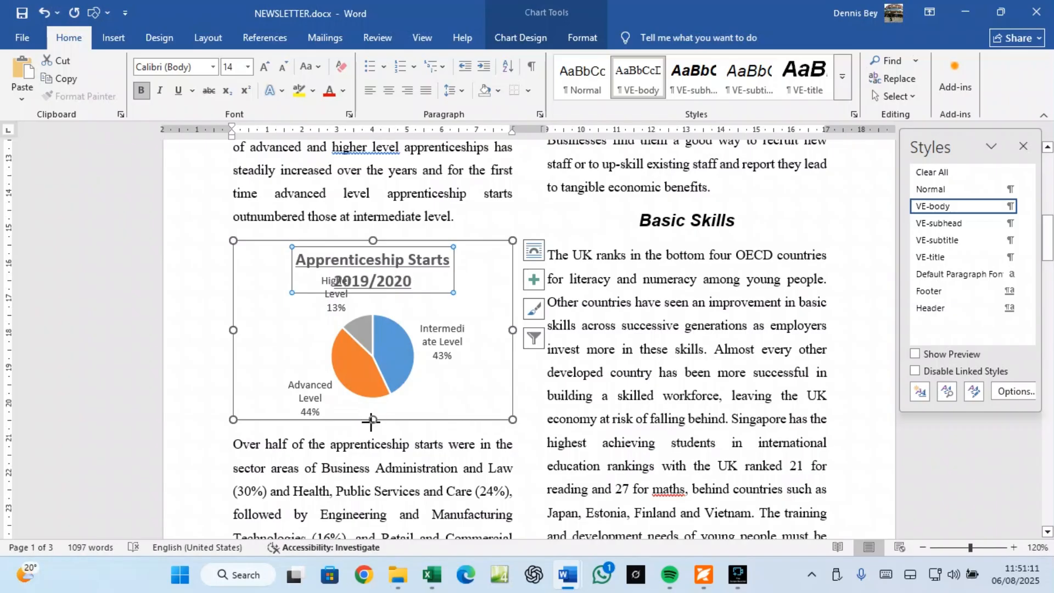
{"action": "left_click_drag", "start_coordinate": [373, 420], "coordinate": [366, 456]}
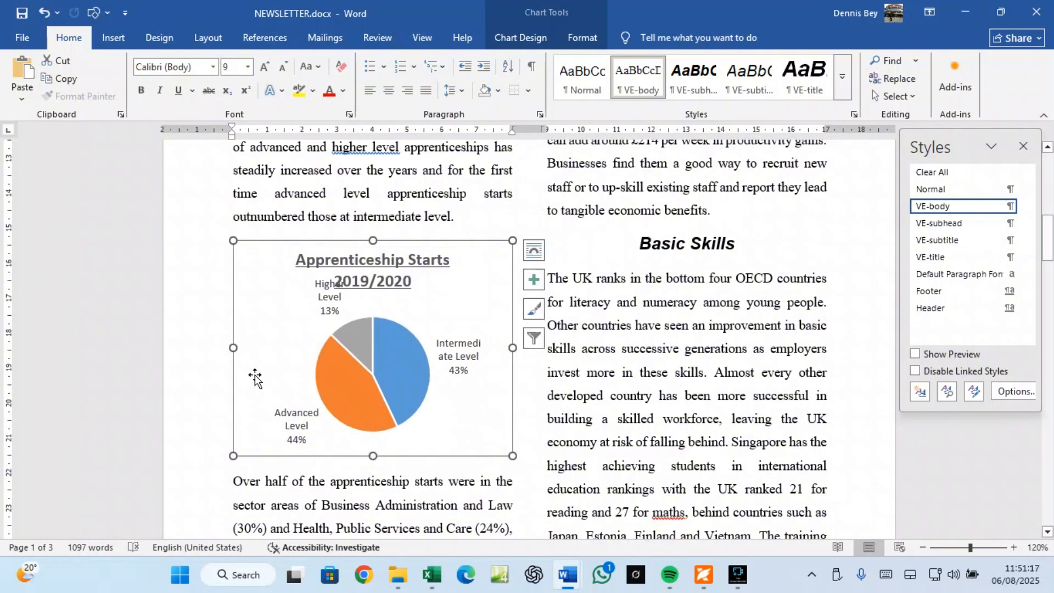
{"action": "left_click_drag", "start_coordinate": [379, 241], "coordinate": [372, 225]}
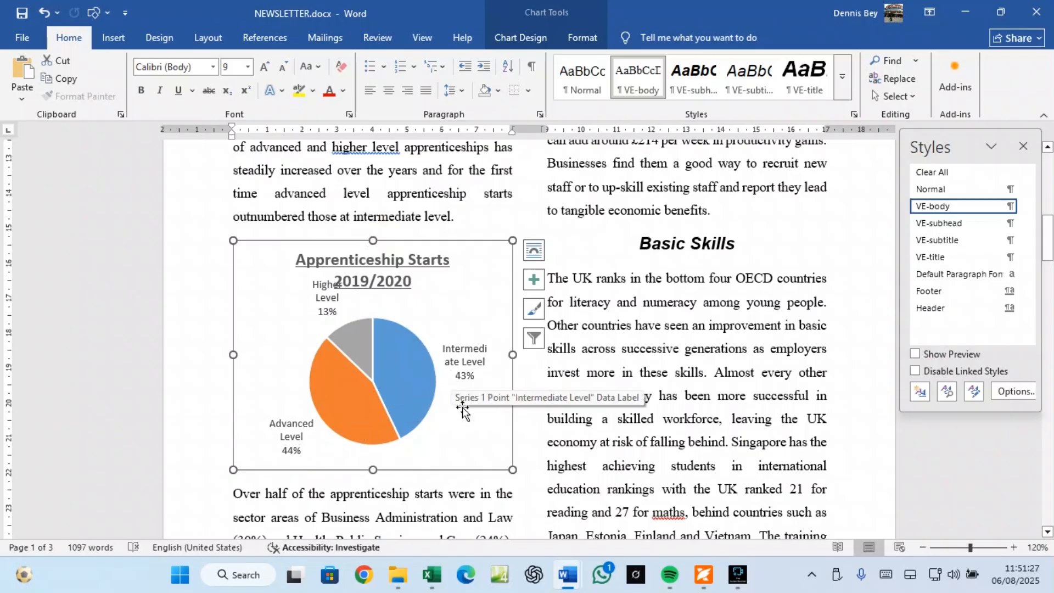
Step: Scroll to question 14 in Foxit and copy the phrase 'The vocational skills'
{"action": "left_click", "coordinate": [703, 575]}
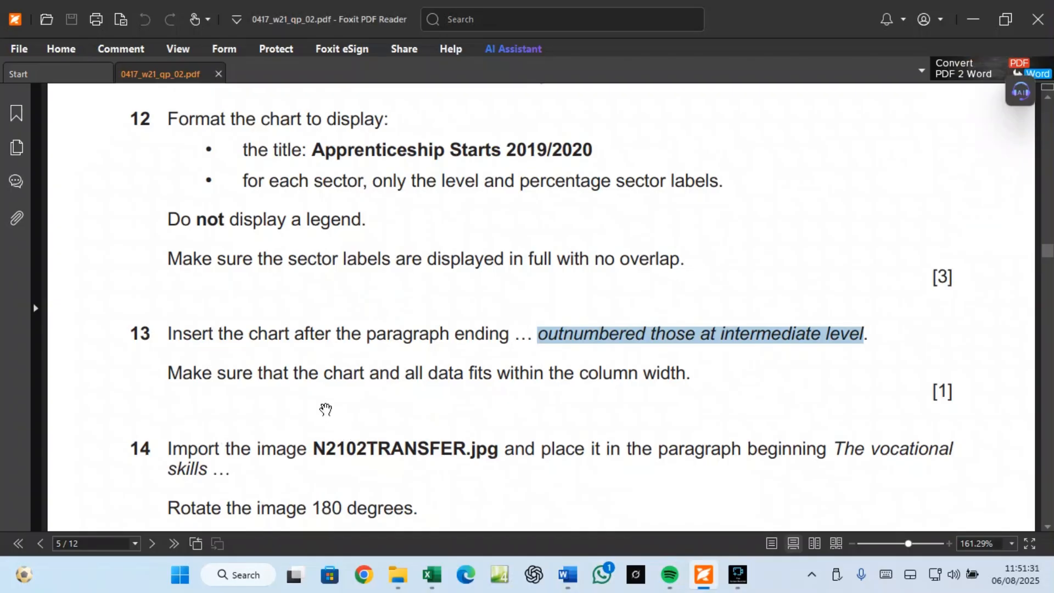
{"action": "scroll", "coordinate": [556, 440], "scroll_direction": "down", "scroll_amount": 1}
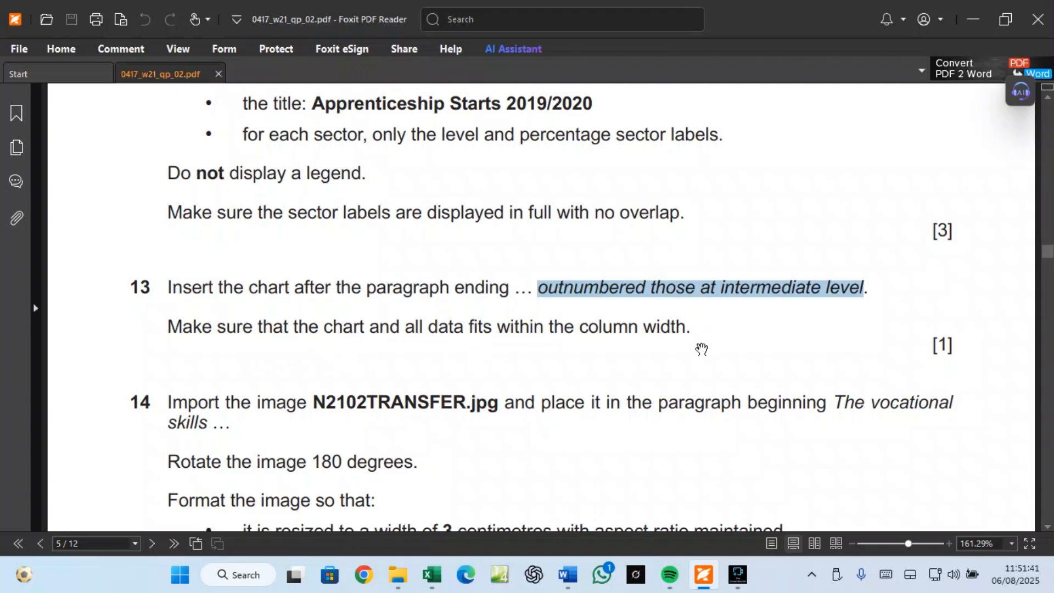
{"action": "scroll", "coordinate": [317, 380], "scroll_direction": "down", "scroll_amount": 3}
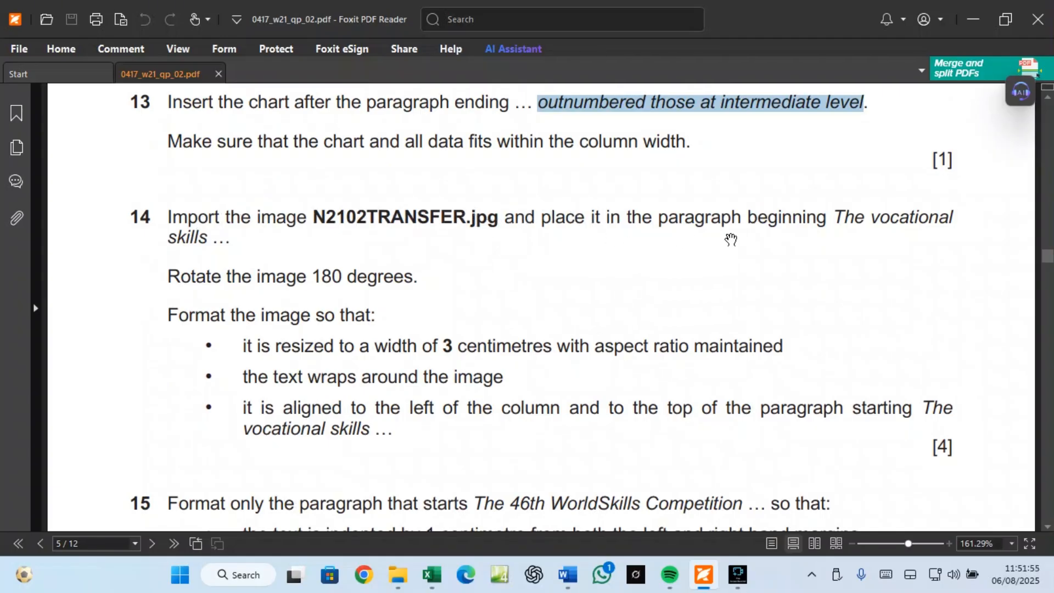
{"action": "left_click_drag", "start_coordinate": [835, 217], "coordinate": [211, 240]}
{"action": "right_click", "coordinate": [211, 241]}
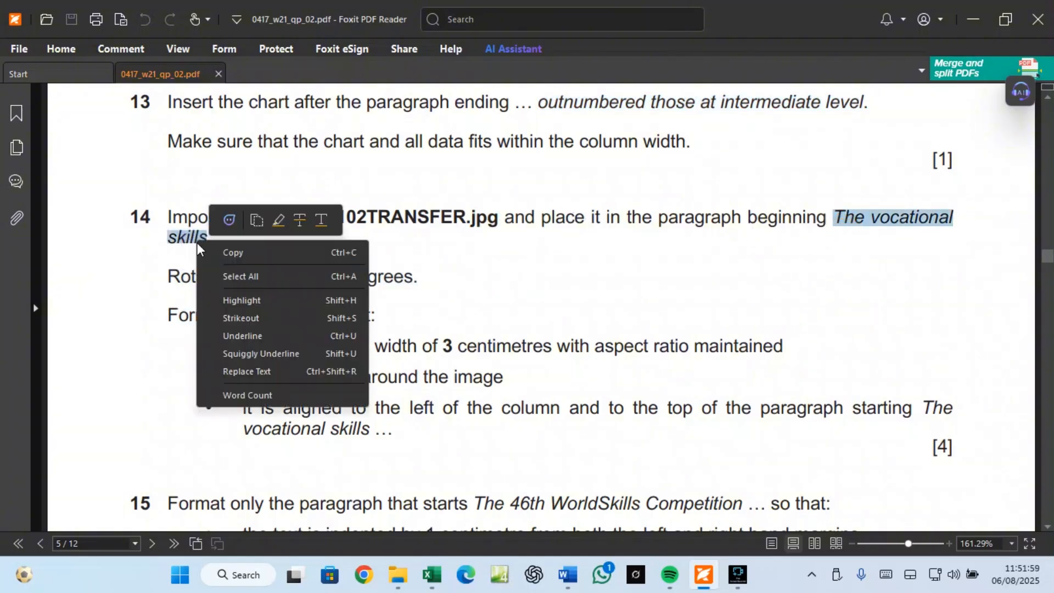
{"action": "left_click", "coordinate": [232, 252]}
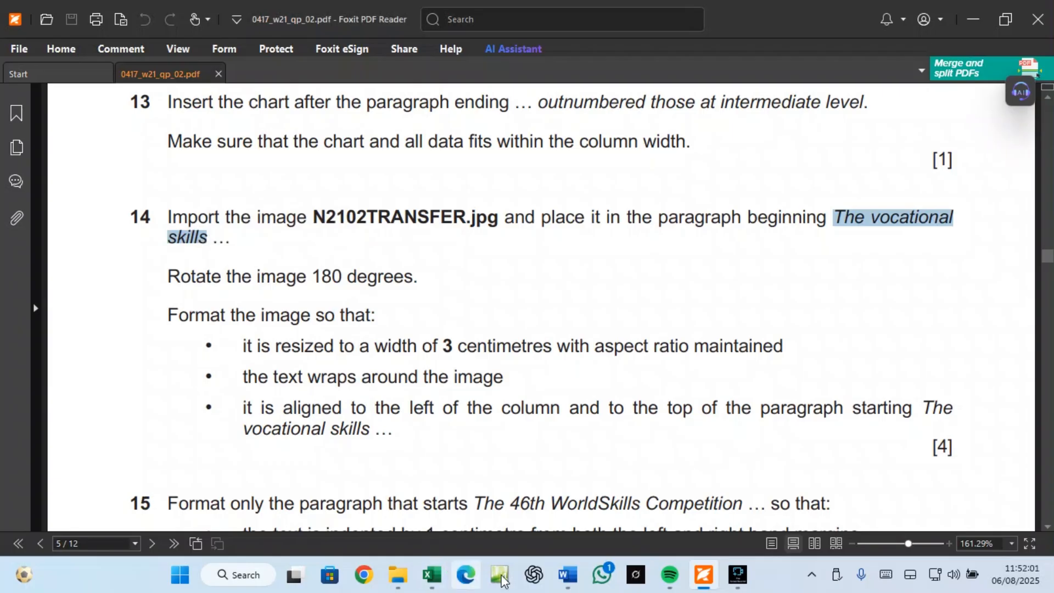
Step: Search the newsletter for 'The vocational' and place the insertion point before 'The'
{"action": "mouse_move", "coordinate": [567, 580]}
{"action": "left_click", "coordinate": [651, 500]}
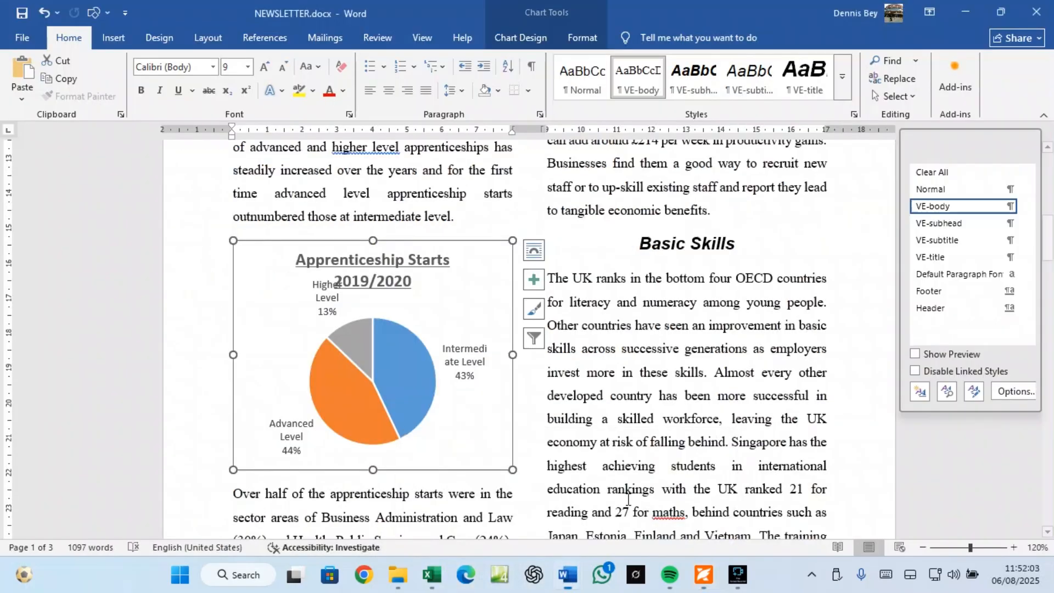
{"action": "left_click", "coordinate": [684, 302]}
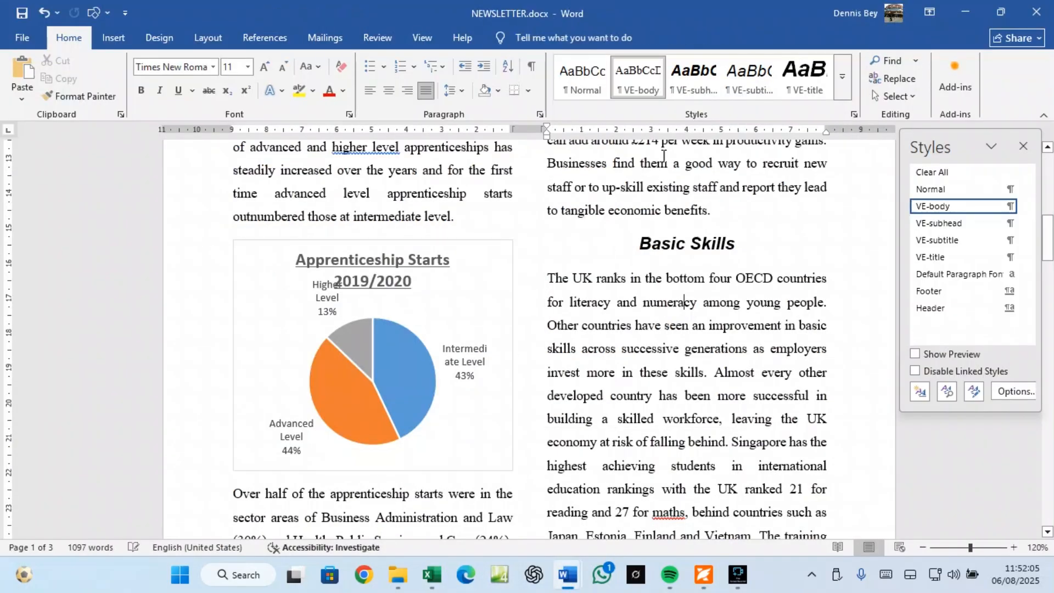
{"action": "left_click", "coordinate": [886, 61]}
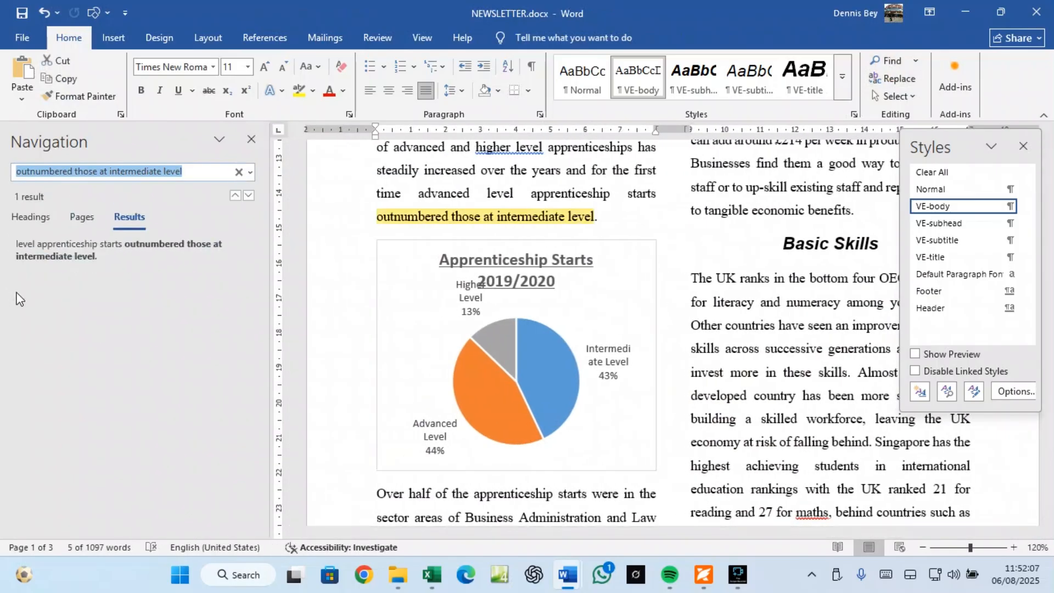
{"action": "type", "text": "The vocational"}
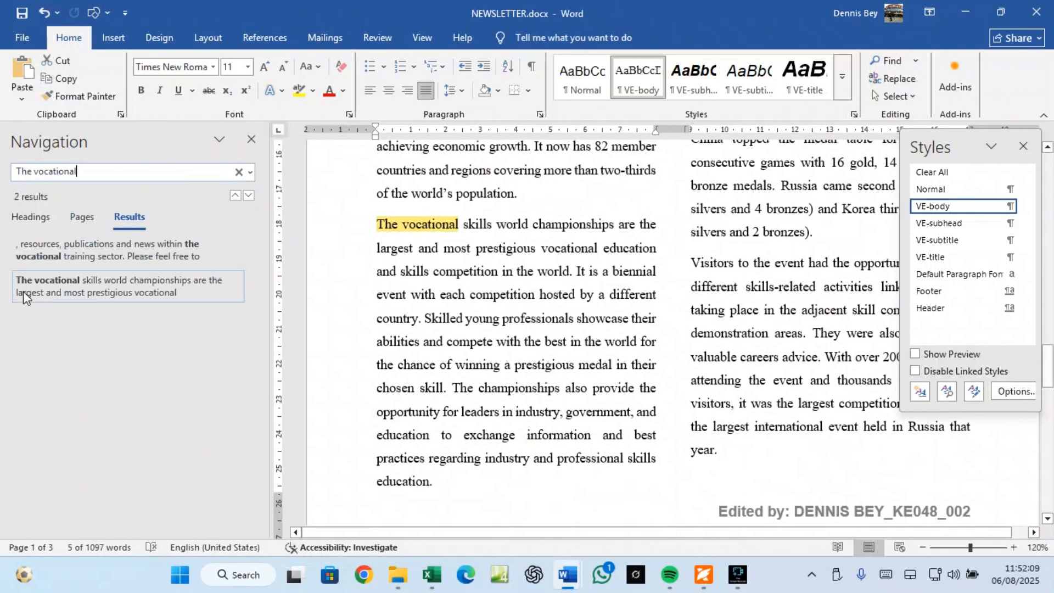
{"action": "left_click", "coordinate": [378, 225]}
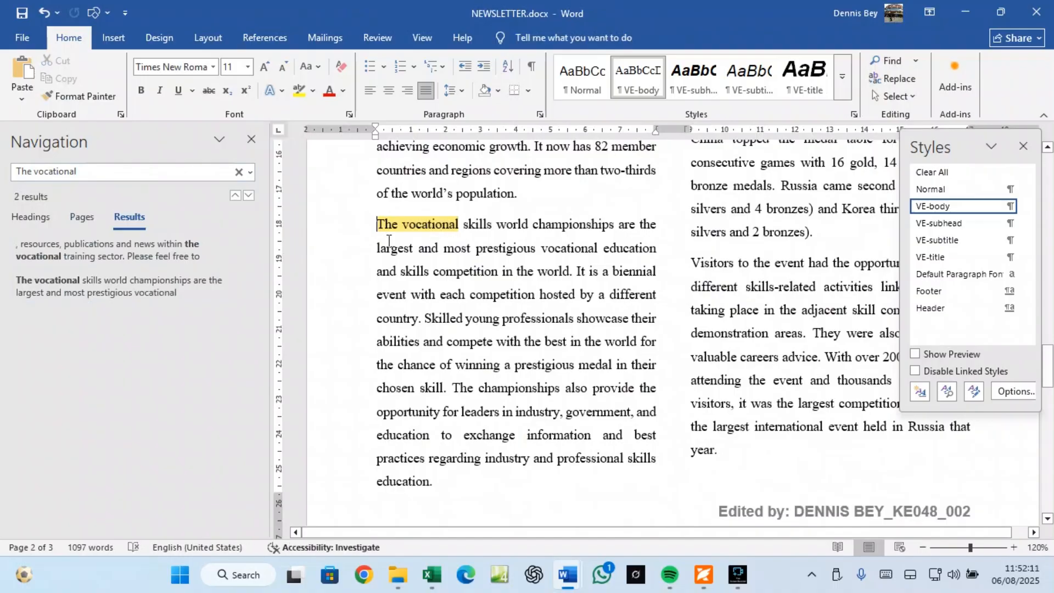
{"action": "left_click", "coordinate": [251, 143]}
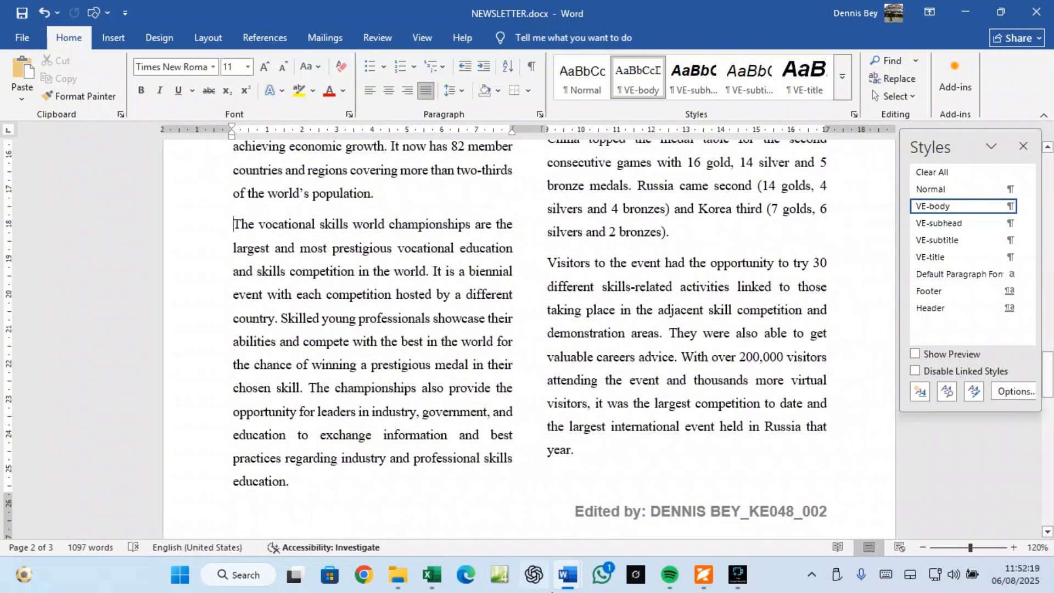
Step: Check the task sheet, then return to NEWSLETTER.docx
{"action": "left_click", "coordinate": [701, 581]}
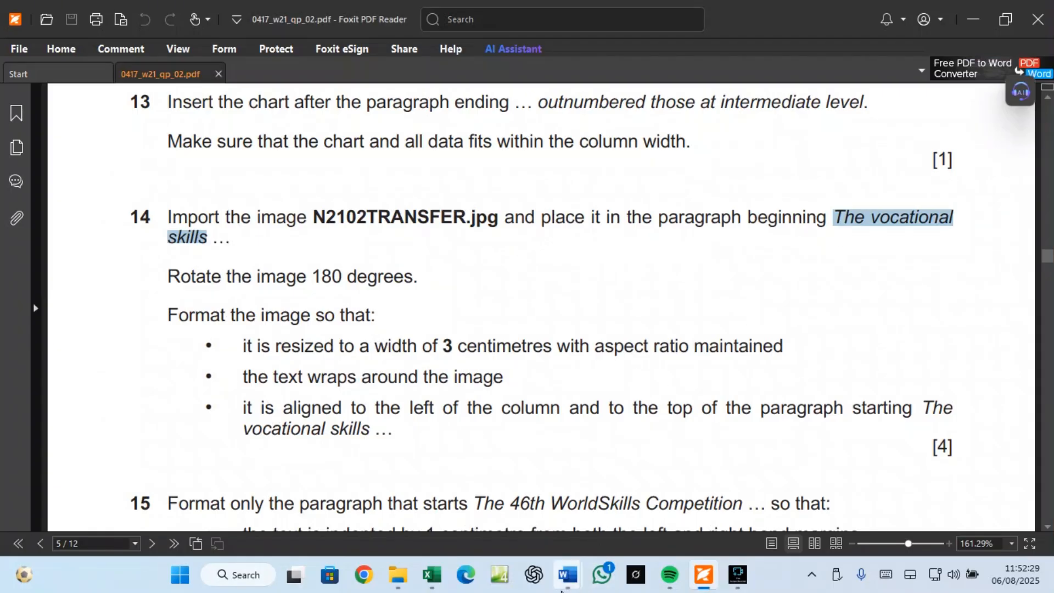
{"action": "mouse_move", "coordinate": [568, 576]}
{"action": "left_click", "coordinate": [640, 522]}
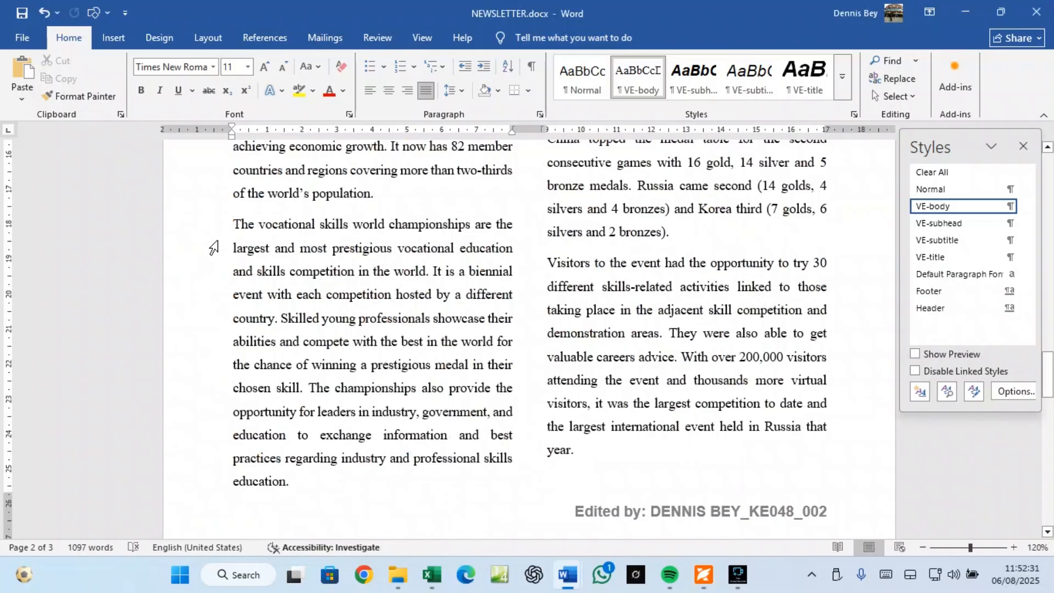
Step: Insert N2102TRANSFER.jpg from this device at the start of 'The vocational skills' paragraph
{"action": "left_click", "coordinate": [115, 38]}
{"action": "left_click", "coordinate": [173, 85]}
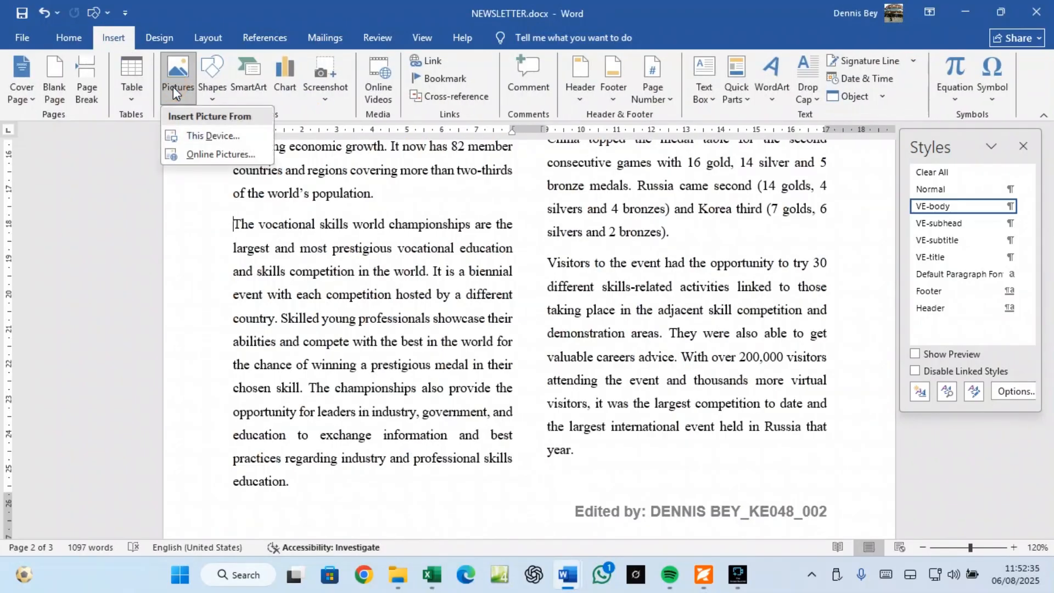
{"action": "left_click", "coordinate": [204, 140]}
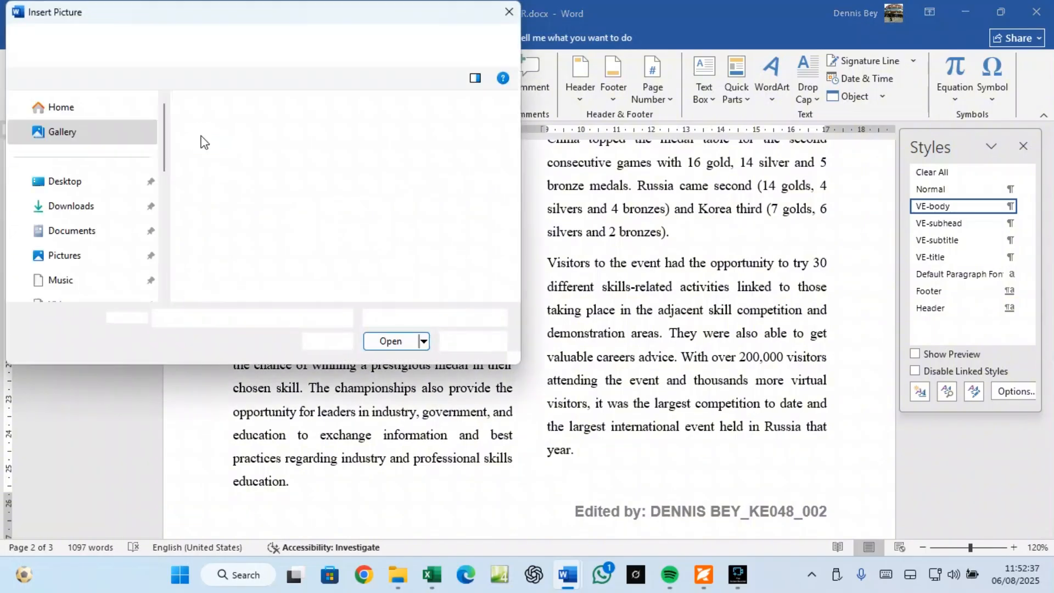
{"action": "left_click", "coordinate": [219, 139]}
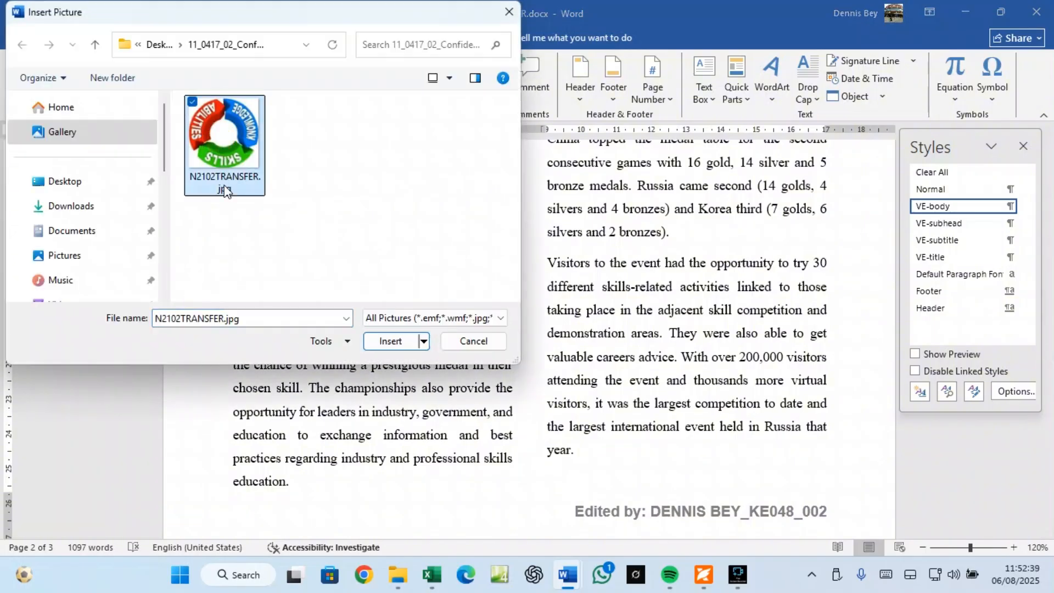
{"action": "left_click", "coordinate": [392, 341]}
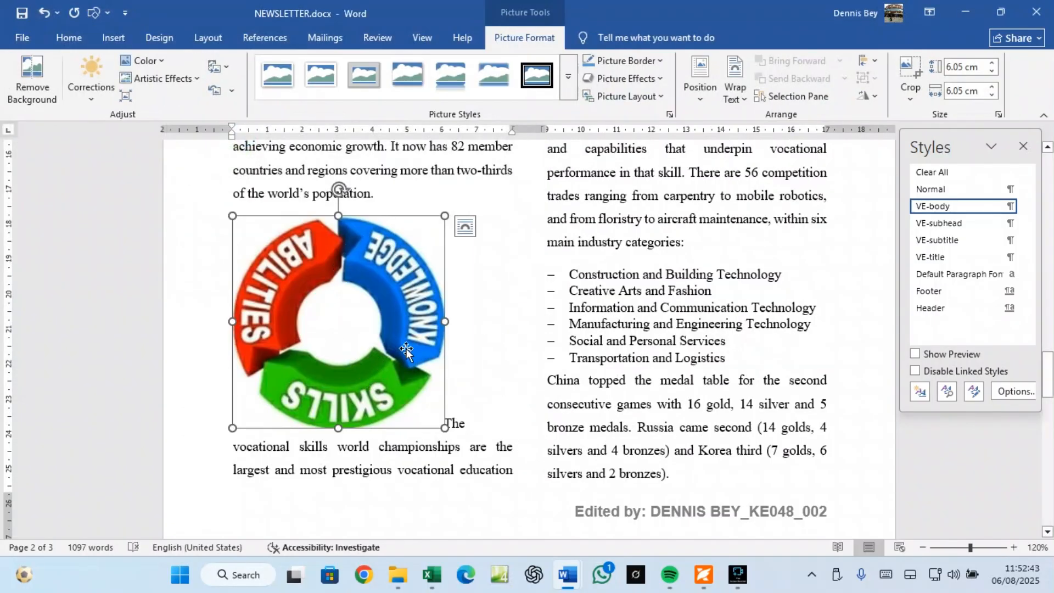
{"action": "left_click", "coordinate": [696, 585]}
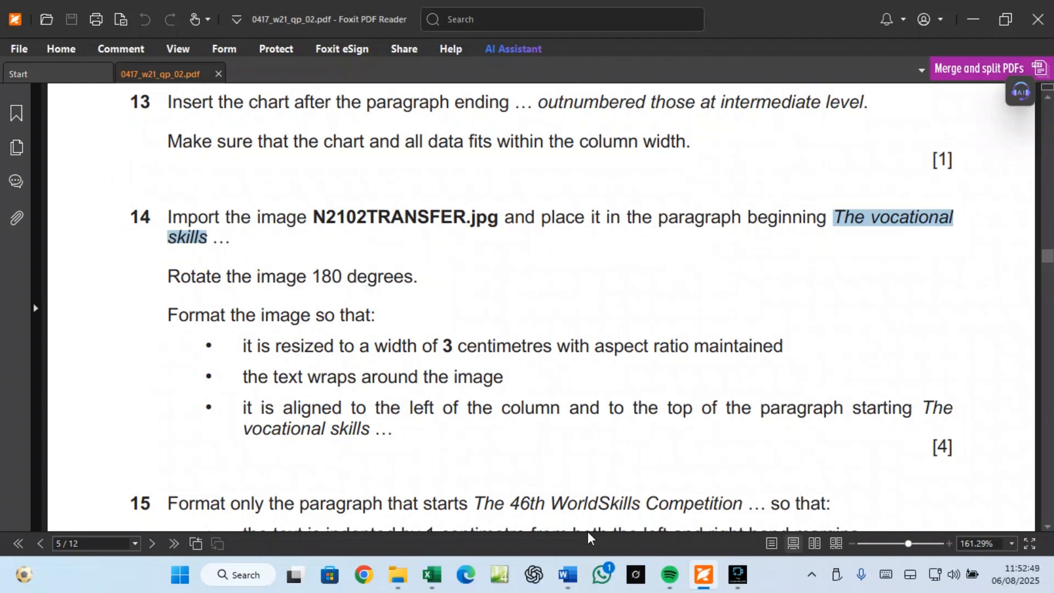
Step: Rotate the N2102TRANSFER.jpg picture by 180° using More Rotation Options
{"action": "mouse_move", "coordinate": [568, 575]}
{"action": "left_click", "coordinate": [624, 517]}
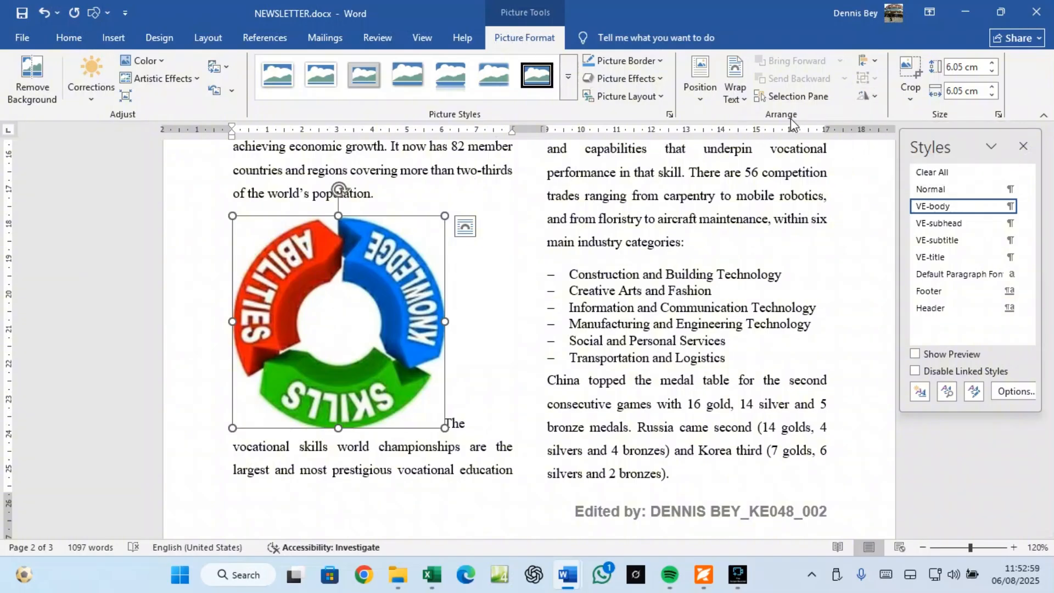
{"action": "left_click", "coordinate": [876, 98]}
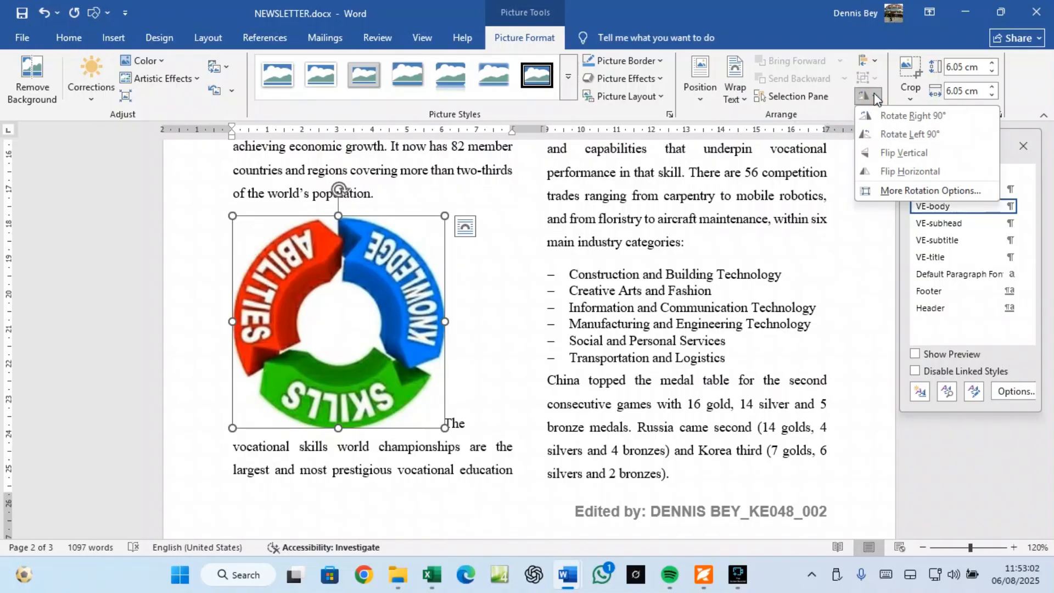
{"action": "left_click", "coordinate": [898, 189]}
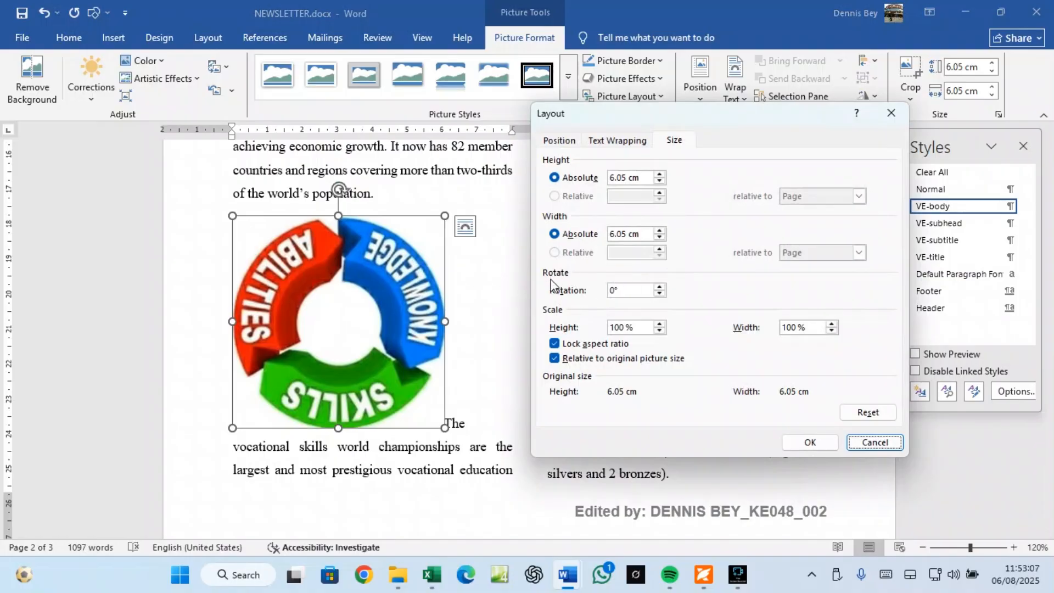
{"action": "left_click", "coordinate": [609, 291]}
{"action": "left_click", "coordinate": [609, 292]}
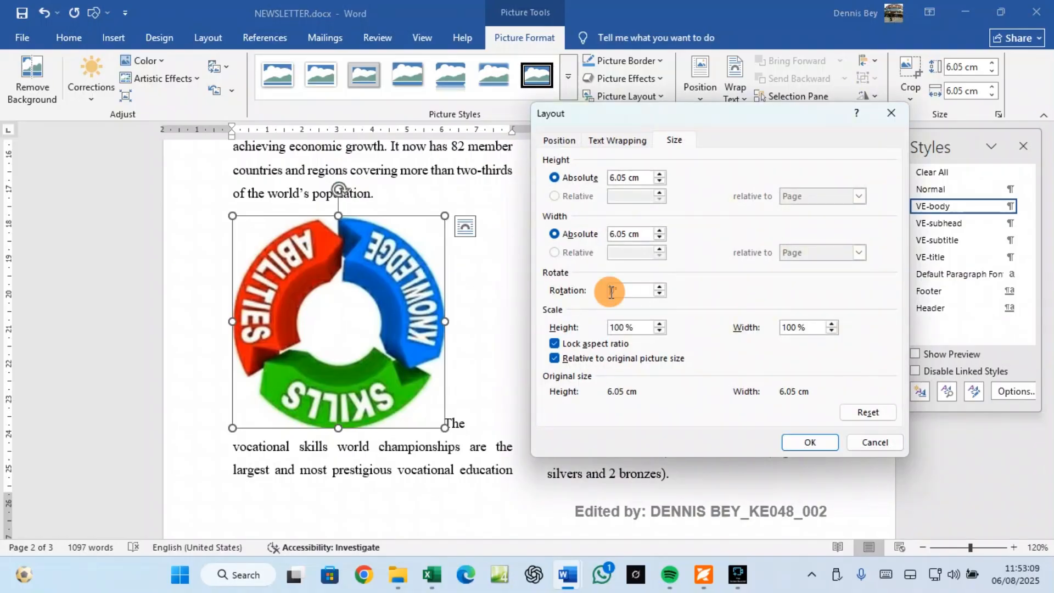
{"action": "type", "text": "180"}
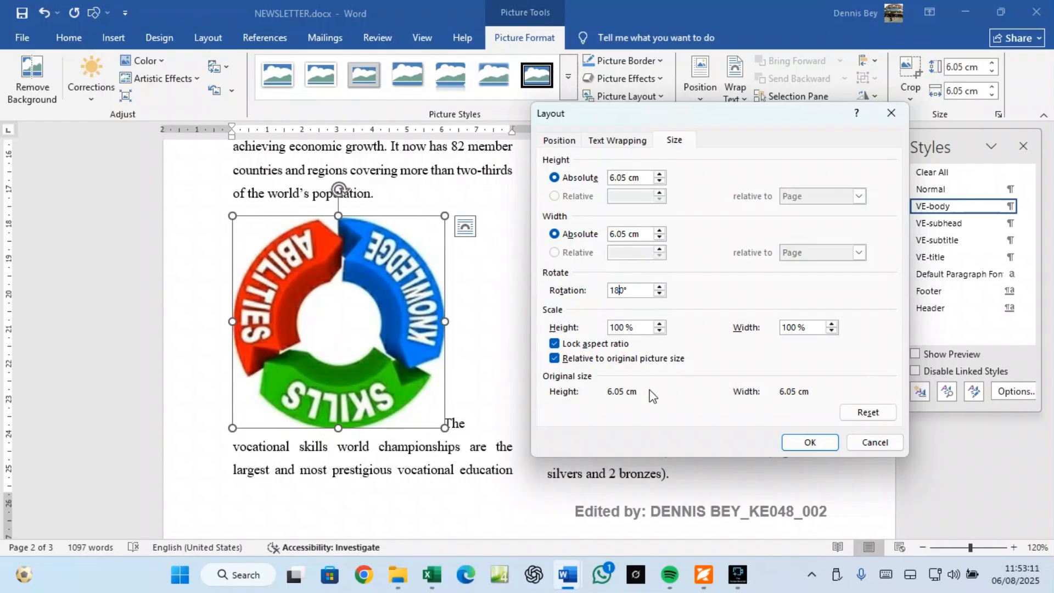
{"action": "left_click", "coordinate": [808, 442]}
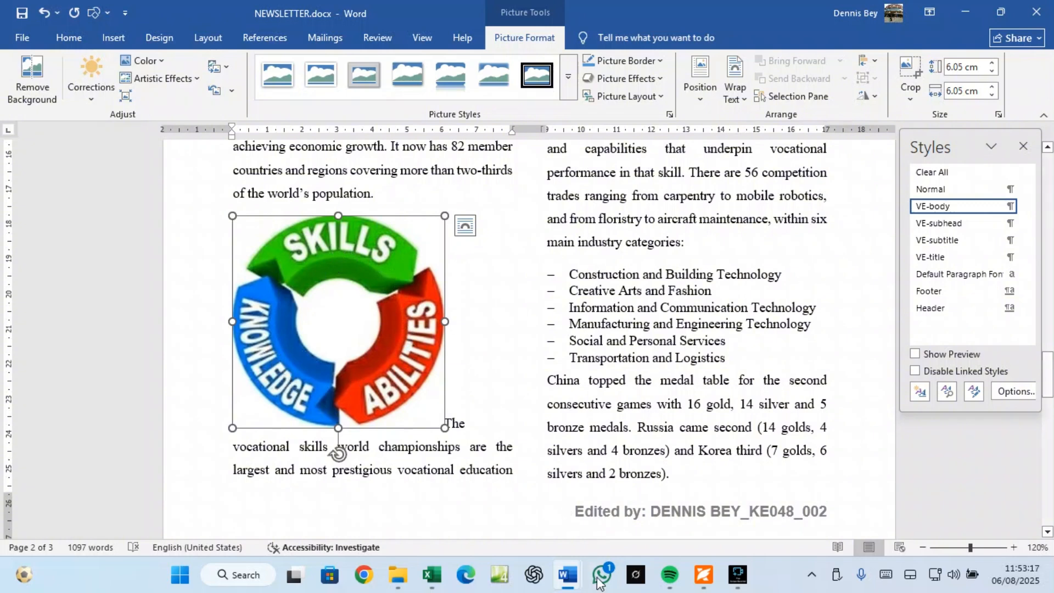
{"action": "left_click", "coordinate": [704, 574]}
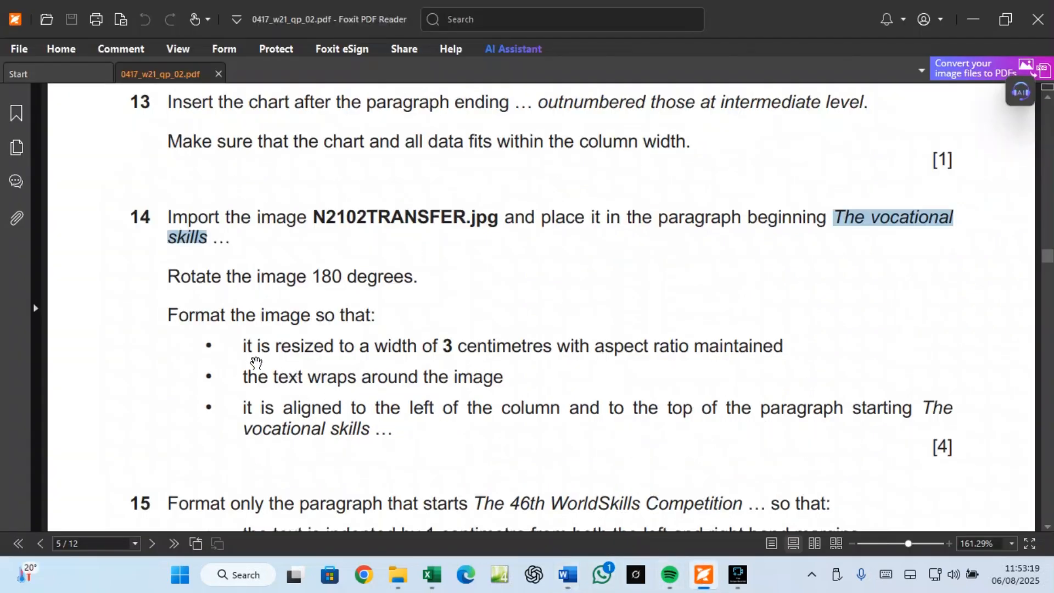
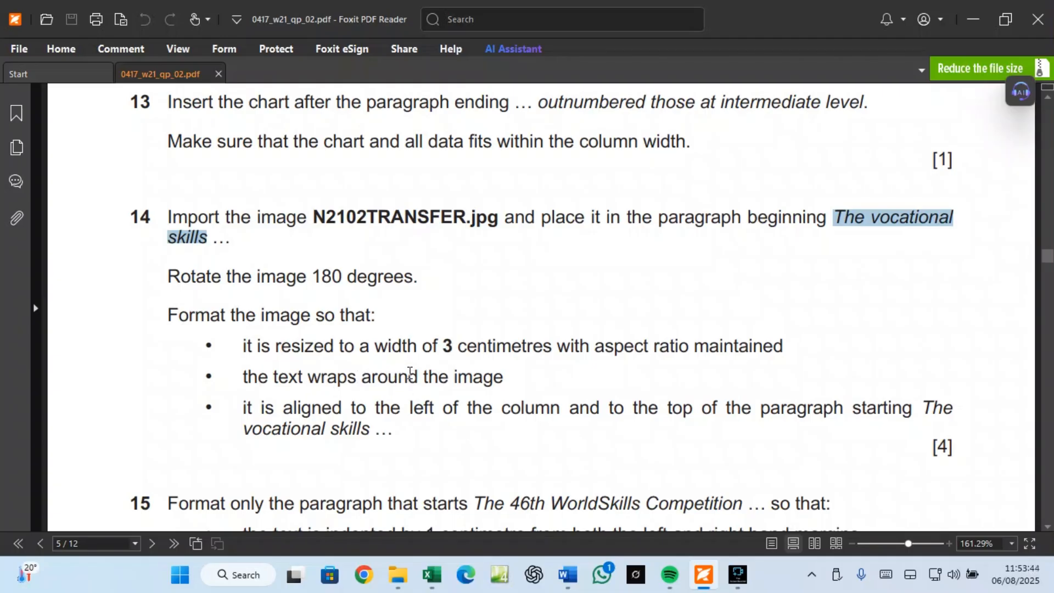
Step: After reading question 14's image requirements, bring NEWSLETTER.docx back to the front
{"action": "mouse_move", "coordinate": [568, 577]}
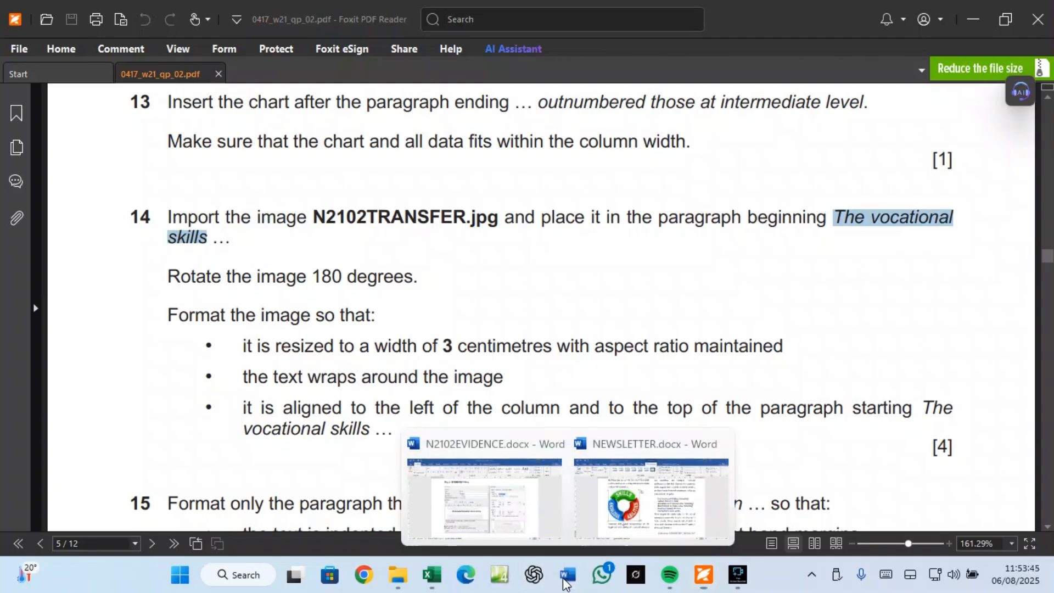
{"action": "left_click", "coordinate": [612, 539]}
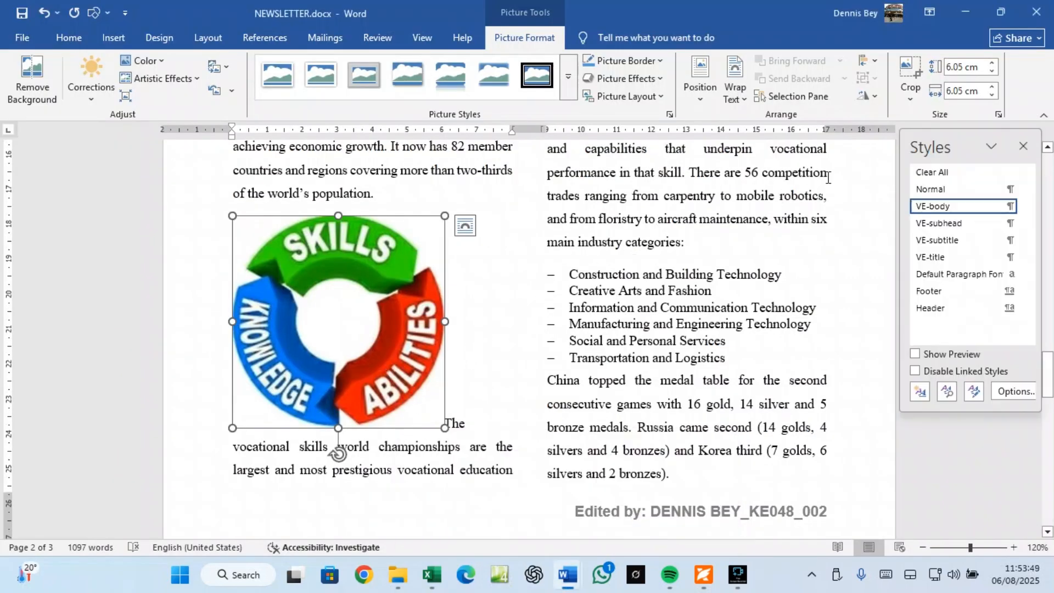
Step: Set the skills picture's text wrapping to Tight in the Layout dialog
{"action": "left_click", "coordinate": [998, 114]}
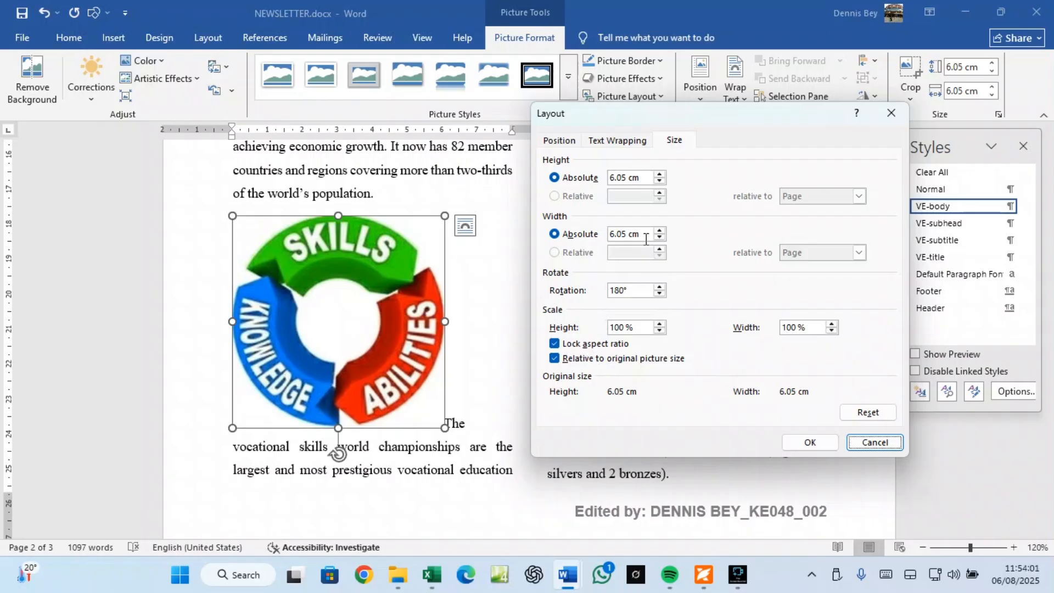
{"action": "left_click", "coordinate": [570, 142]}
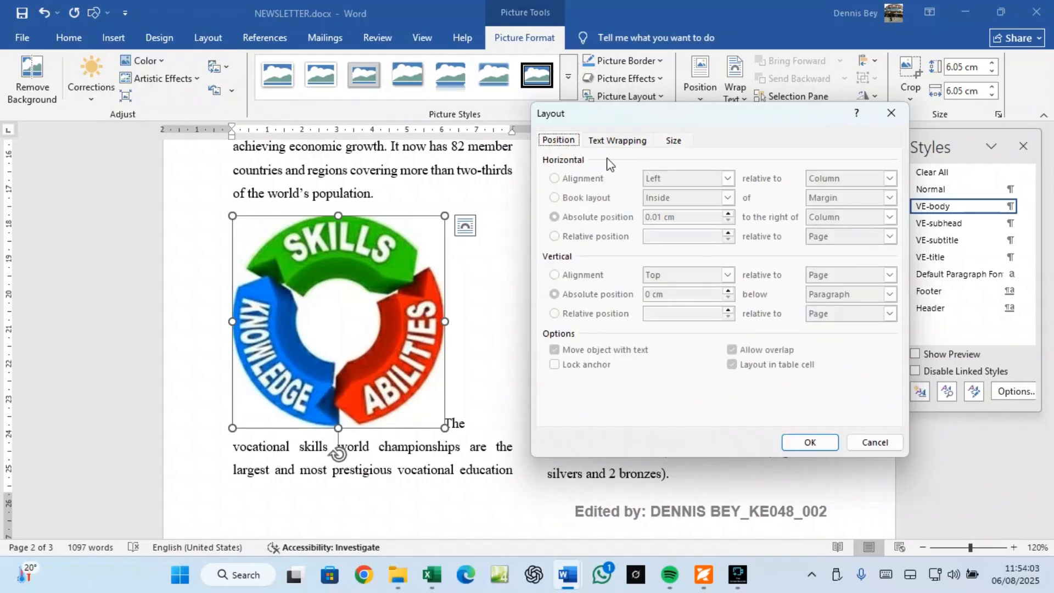
{"action": "left_click", "coordinate": [615, 141]}
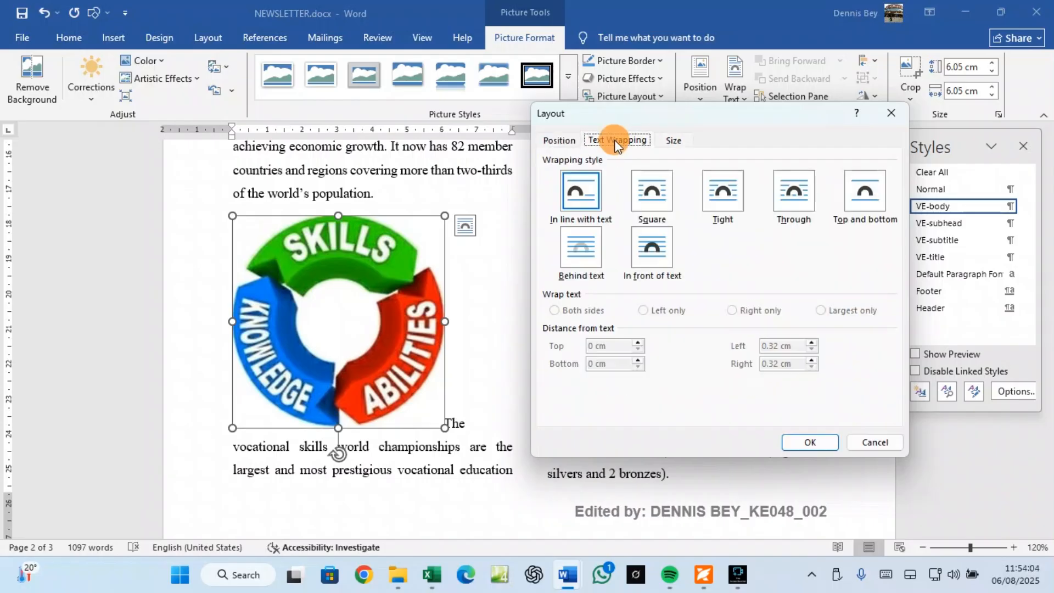
{"action": "left_click", "coordinate": [719, 199]}
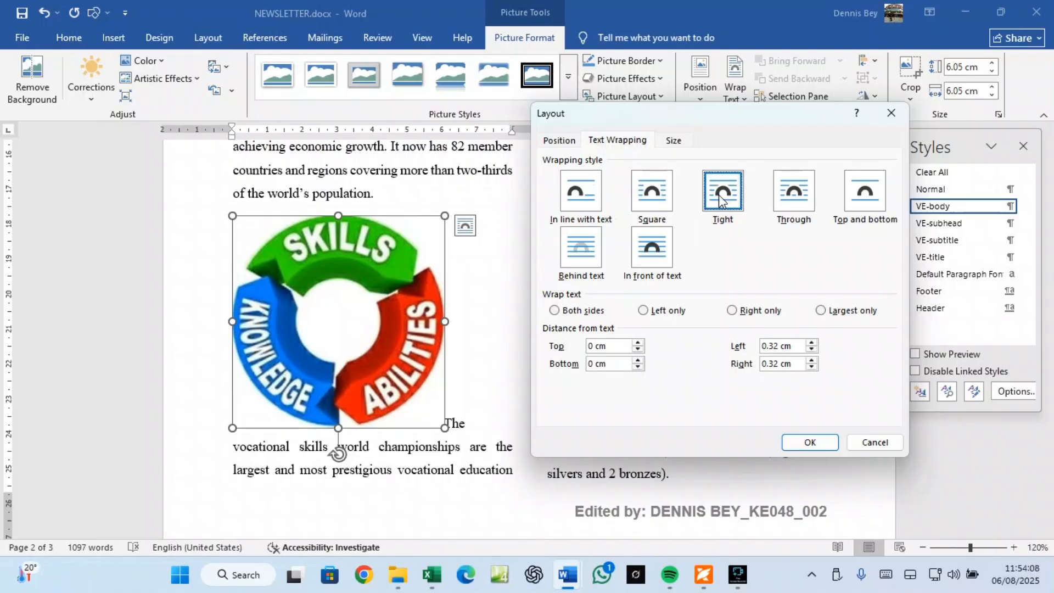
Step: Resize the picture to 3 cm wide and 3 cm high and apply
{"action": "left_click", "coordinate": [674, 141]}
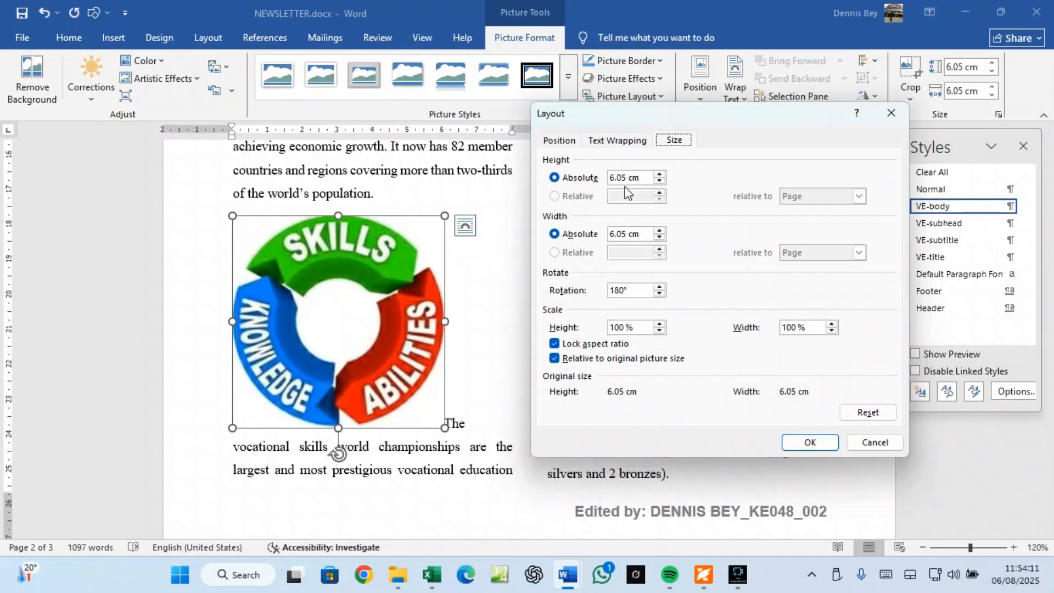
{"action": "double_click", "coordinate": [659, 239]}
{"action": "triple_click", "coordinate": [659, 237]}
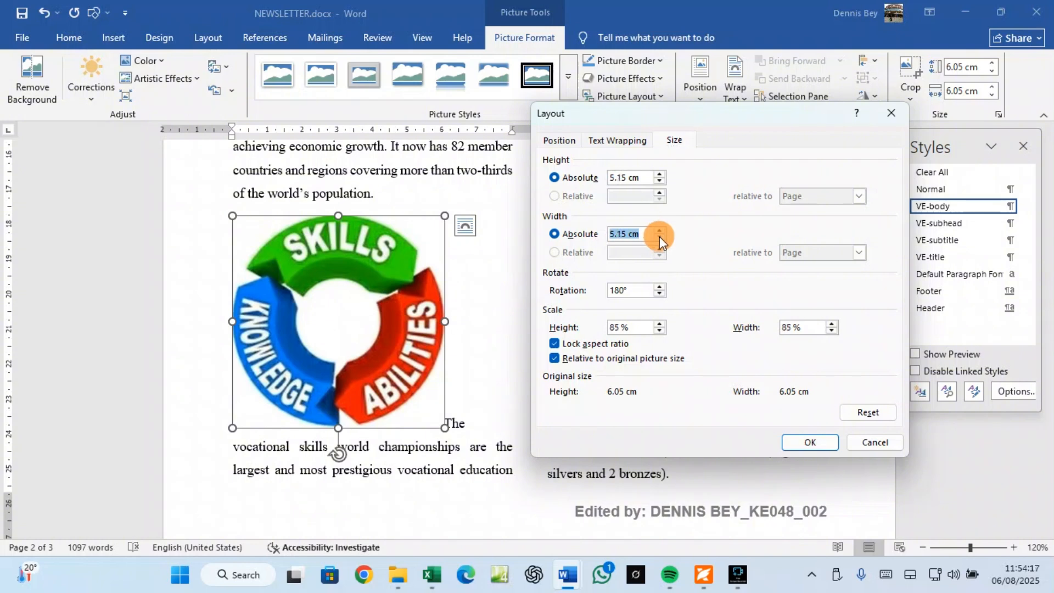
{"action": "double_click", "coordinate": [660, 237]}
{"action": "double_click", "coordinate": [660, 237]}
{"action": "left_click", "coordinate": [660, 237]}
{"action": "left_click", "coordinate": [659, 236]}
{"action": "double_click", "coordinate": [660, 237]}
{"action": "double_click", "coordinate": [660, 237]}
{"action": "double_click", "coordinate": [660, 237]}
{"action": "left_click", "coordinate": [659, 237]}
{"action": "double_click", "coordinate": [659, 238]}
{"action": "double_click", "coordinate": [659, 238]}
{"action": "left_click", "coordinate": [660, 238]}
{"action": "double_click", "coordinate": [659, 238]}
{"action": "left_click", "coordinate": [660, 237]}
{"action": "left_click", "coordinate": [660, 237]}
{"action": "left_click", "coordinate": [659, 237]}
{"action": "left_click", "coordinate": [663, 231]}
{"action": "left_click", "coordinate": [662, 231]}
{"action": "left_click", "coordinate": [663, 231]}
{"action": "left_click", "coordinate": [625, 234]}
{"action": "key", "text": "BackSpace"}
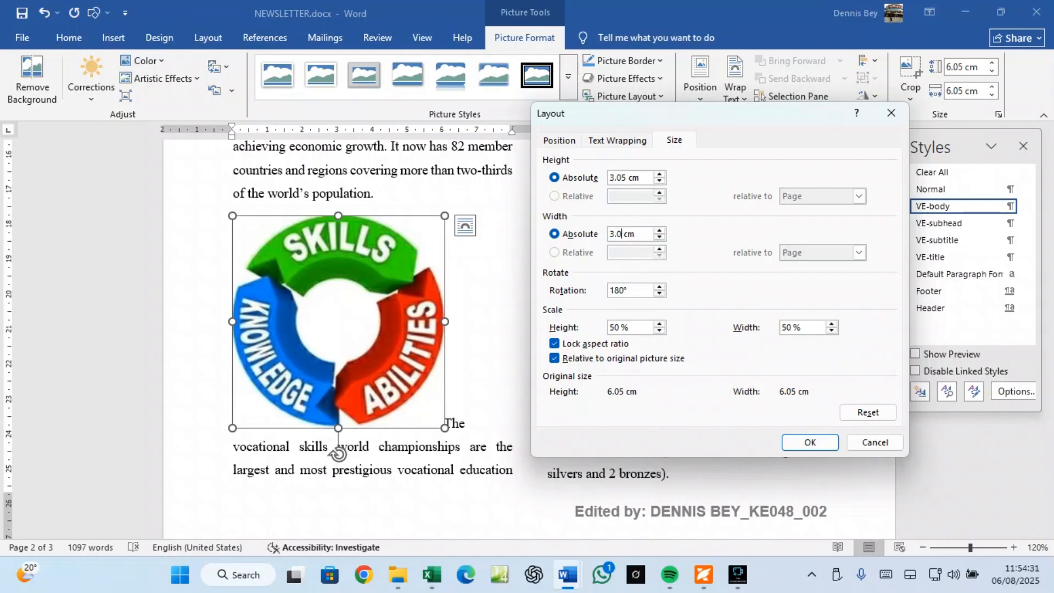
{"action": "key", "text": "BackSpace"}
{"action": "double_click", "coordinate": [624, 177]}
{"action": "type", "text": "3 cm"}
{"action": "left_click", "coordinate": [810, 442]}
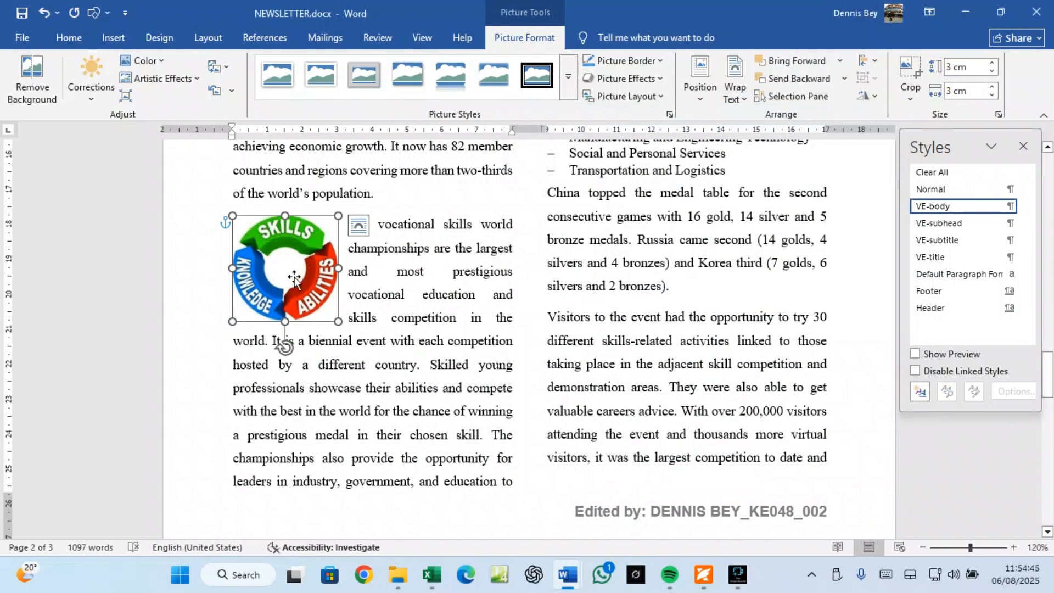
Step: Snap the 3 cm picture to the column's left edge and the top of 'The vocational skills' paragraph
{"action": "left_click", "coordinate": [737, 99]}
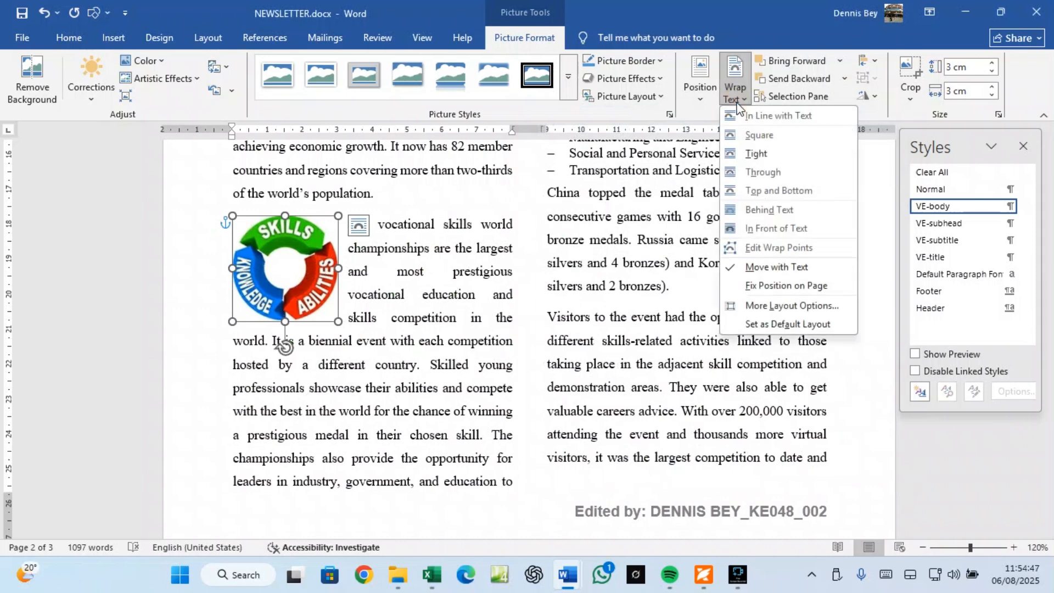
{"action": "left_click", "coordinate": [759, 135]}
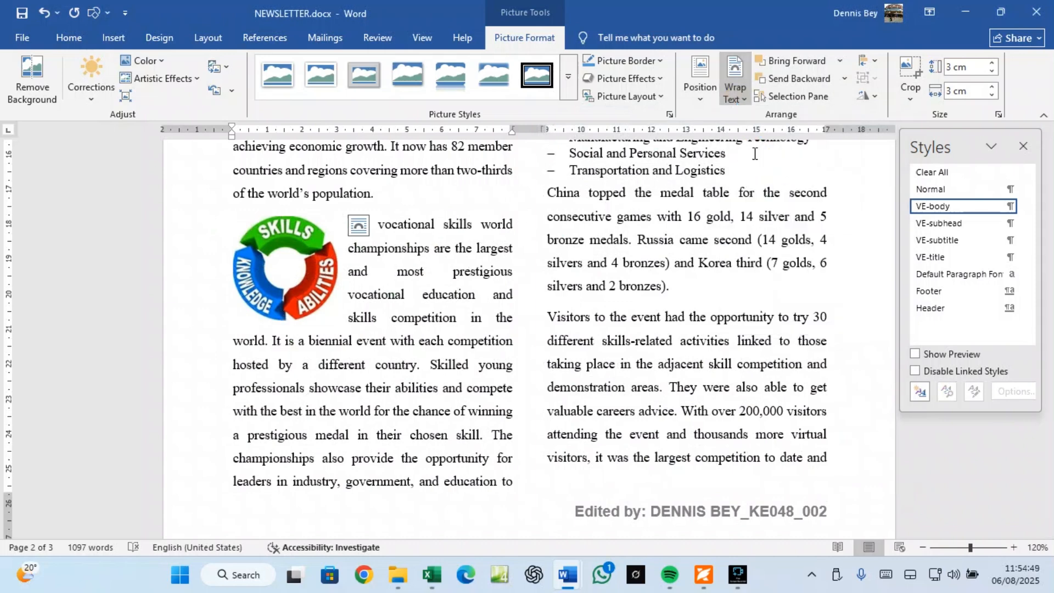
{"action": "left_click", "coordinate": [325, 259]}
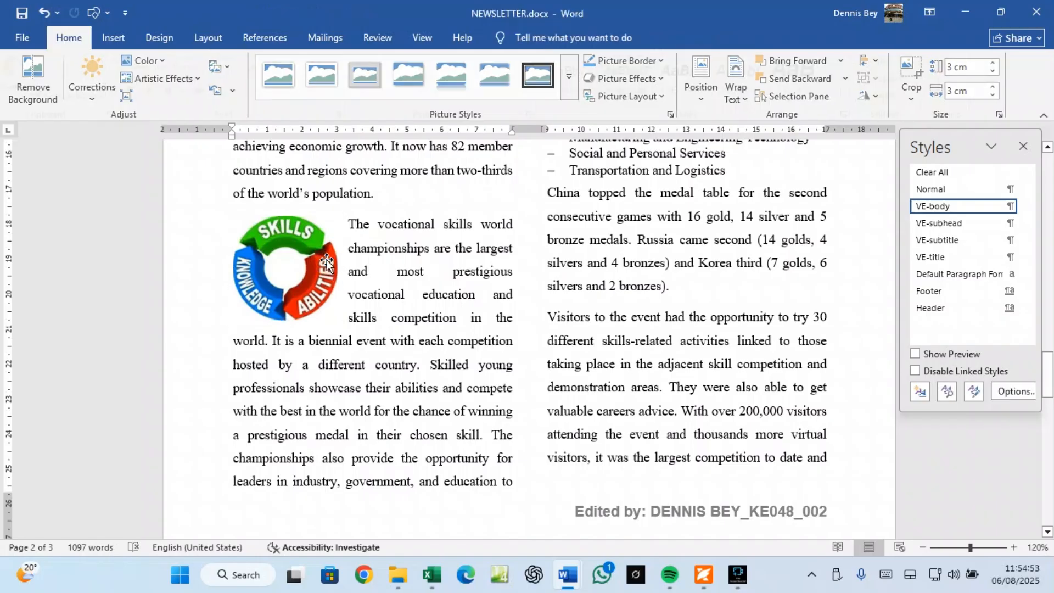
{"action": "left_click", "coordinate": [308, 258]}
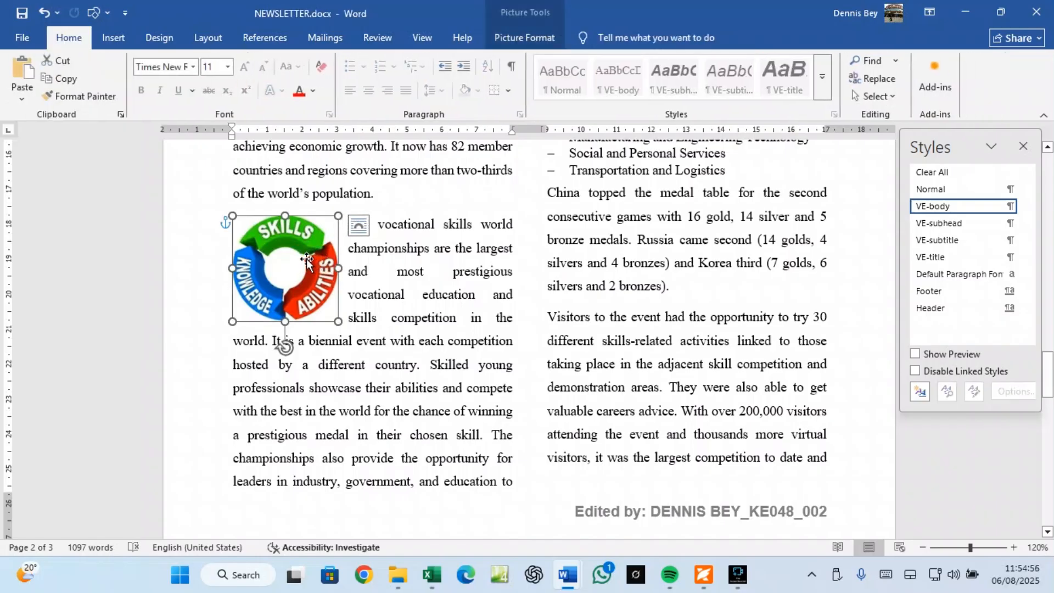
{"action": "left_click_drag", "start_coordinate": [286, 221], "coordinate": [285, 221]}
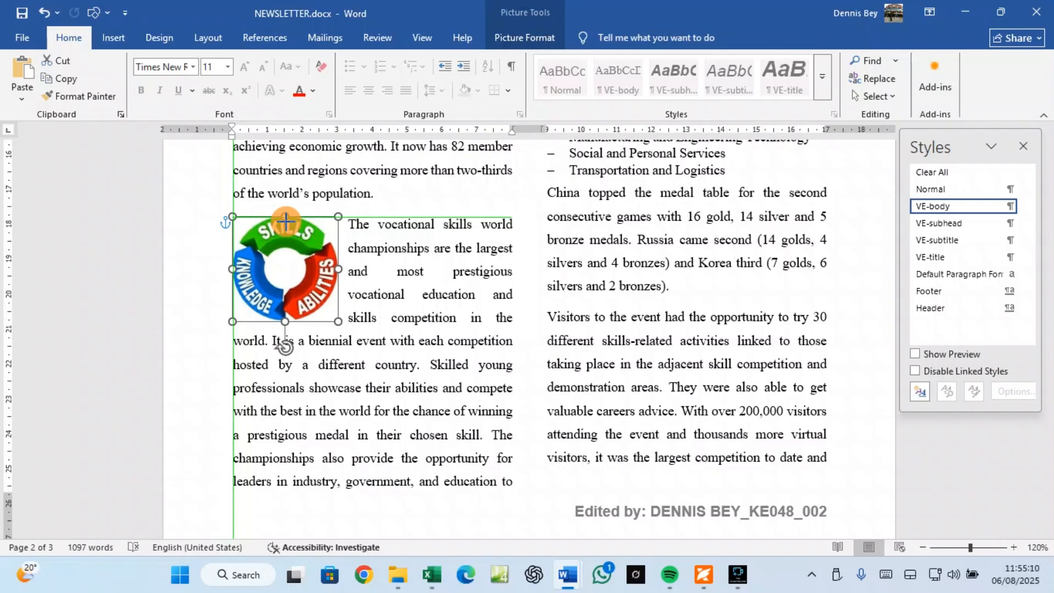
{"action": "left_click_drag", "start_coordinate": [285, 222], "coordinate": [288, 222]}
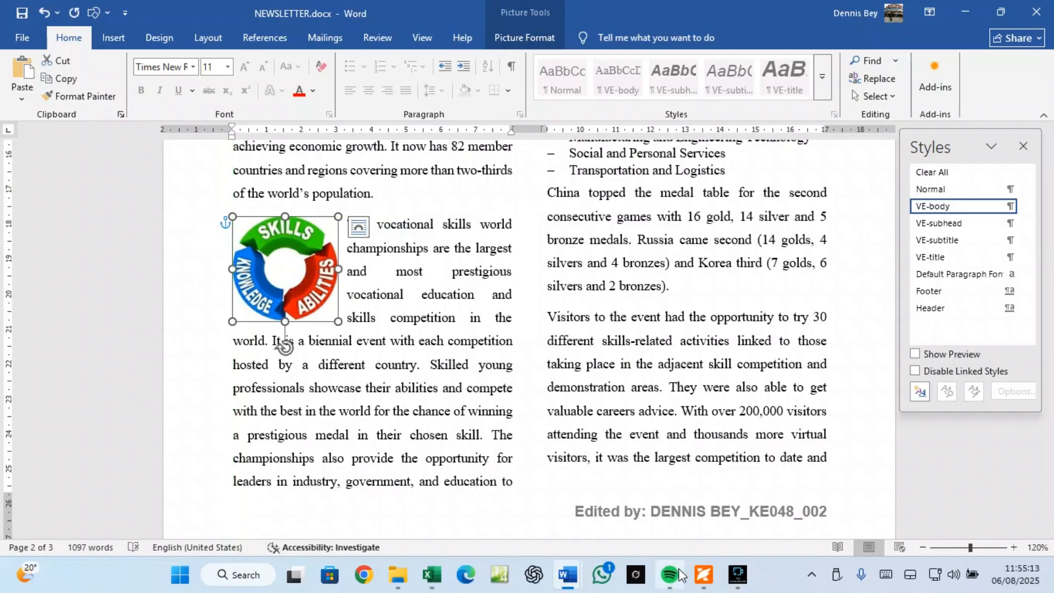
Step: Copy the phrase 'The 46th WorldSkills Competition' from question 15 in the exam PDF
{"action": "left_click", "coordinate": [701, 573]}
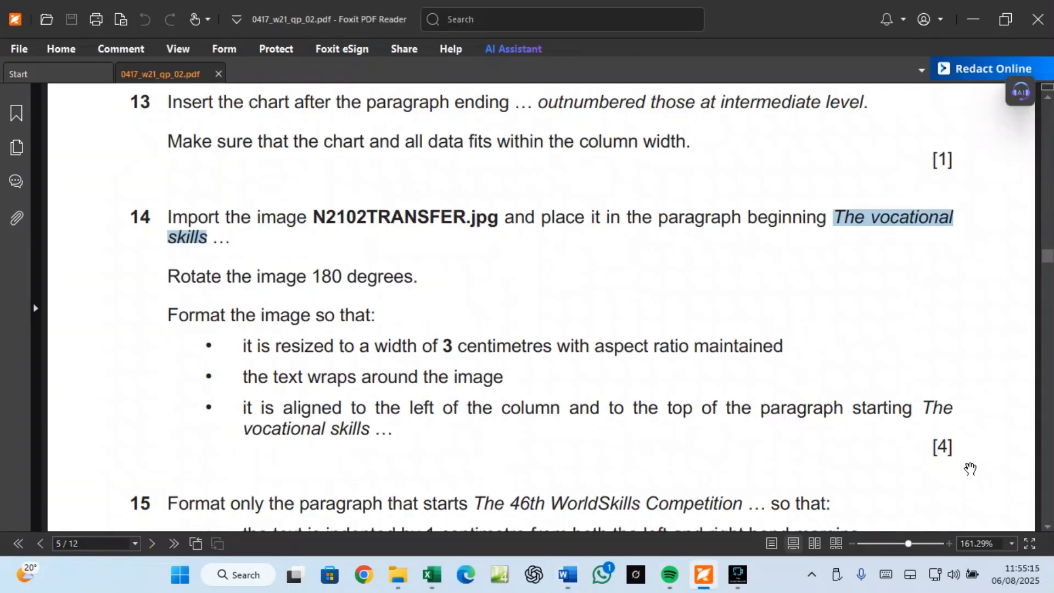
{"action": "scroll", "coordinate": [462, 373], "scroll_direction": "down", "scroll_amount": 5}
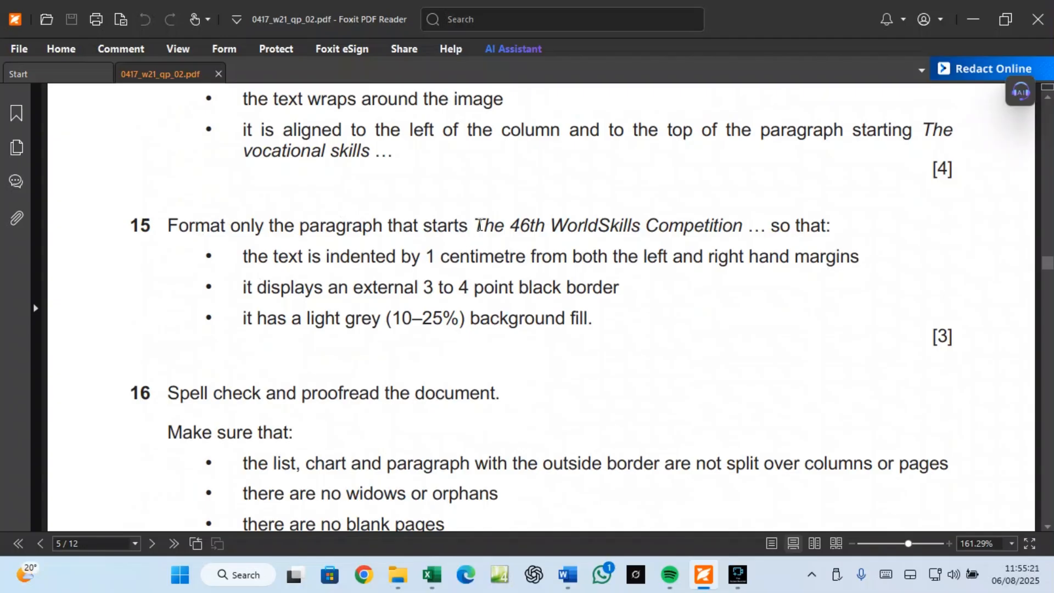
{"action": "left_click_drag", "start_coordinate": [475, 225], "coordinate": [724, 225]}
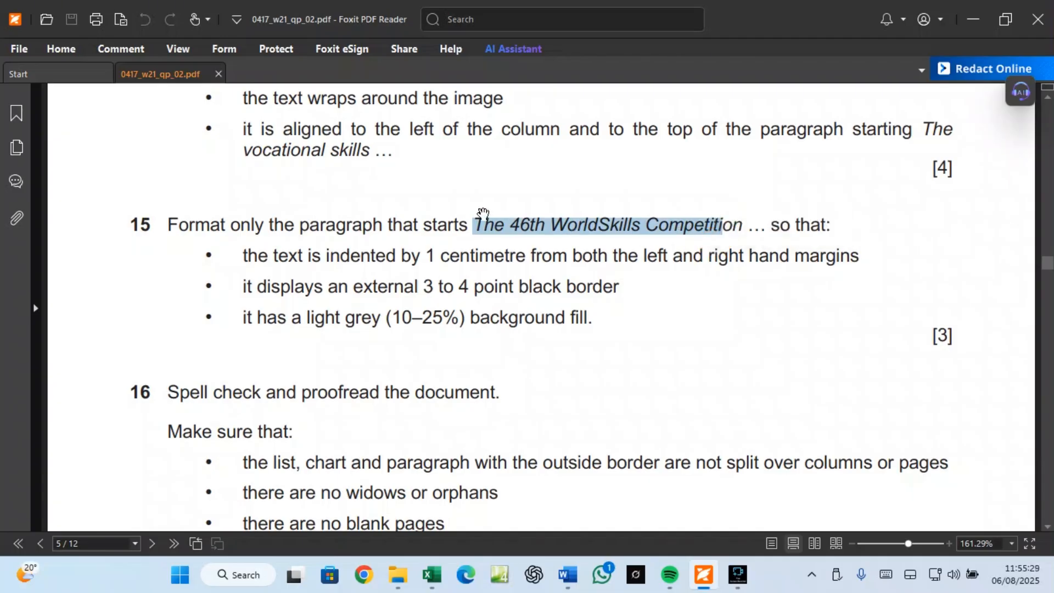
{"action": "left_click", "coordinate": [476, 226]}
{"action": "left_click_drag", "start_coordinate": [479, 220], "coordinate": [746, 226]}
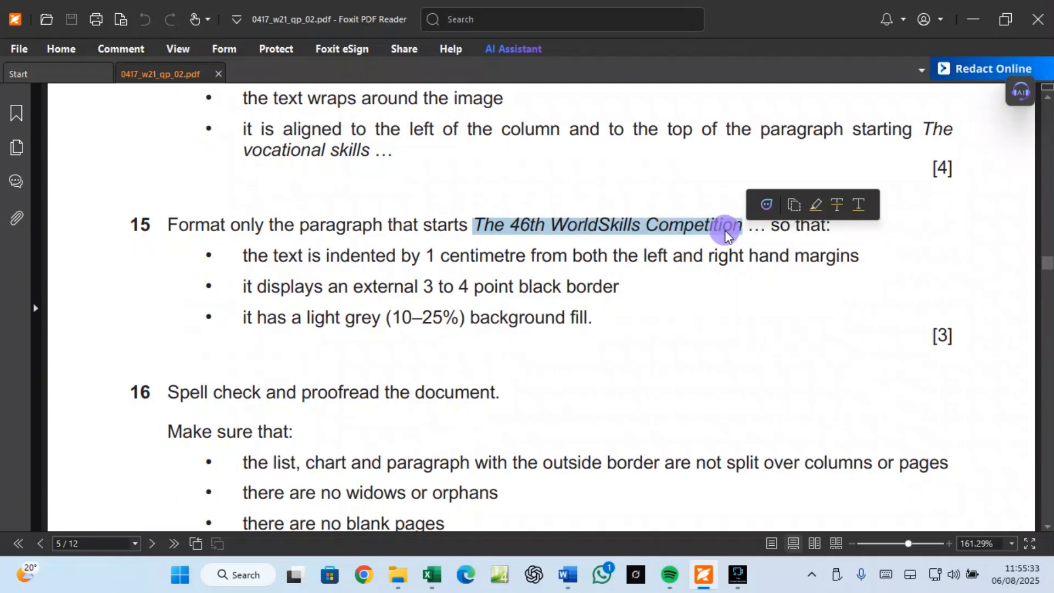
{"action": "right_click", "coordinate": [723, 225]}
{"action": "left_click", "coordinate": [749, 240]}
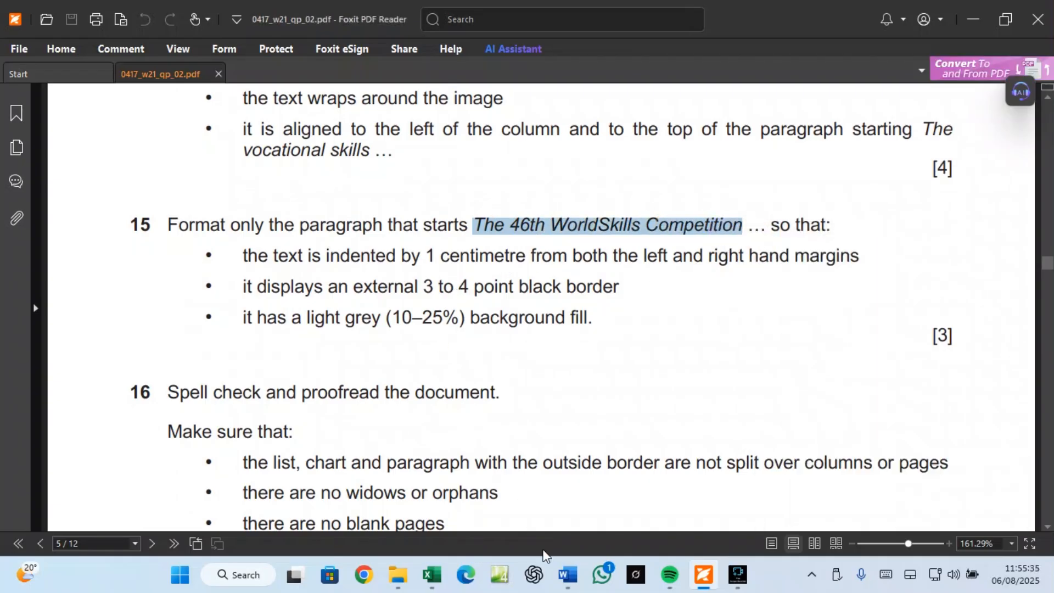
Step: In NEWSLETTER.docx, search for the pasted phrase 'The 46th WorldSkills Competition'
{"action": "mouse_move", "coordinate": [575, 583]}
{"action": "left_click", "coordinate": [651, 510]}
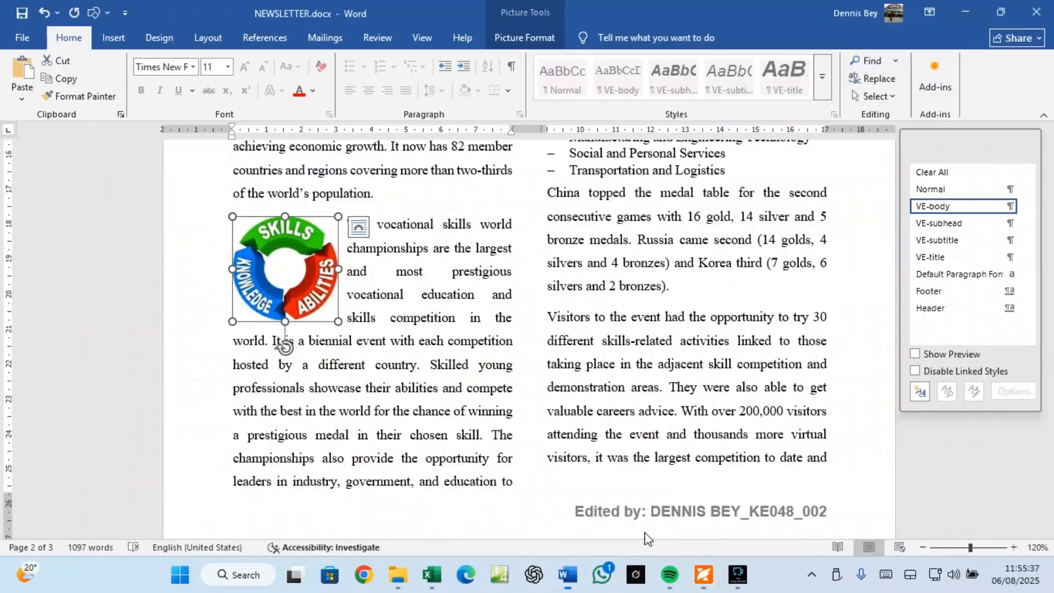
{"action": "left_click", "coordinate": [873, 62]}
{"action": "key", "text": "ctrl+v"}
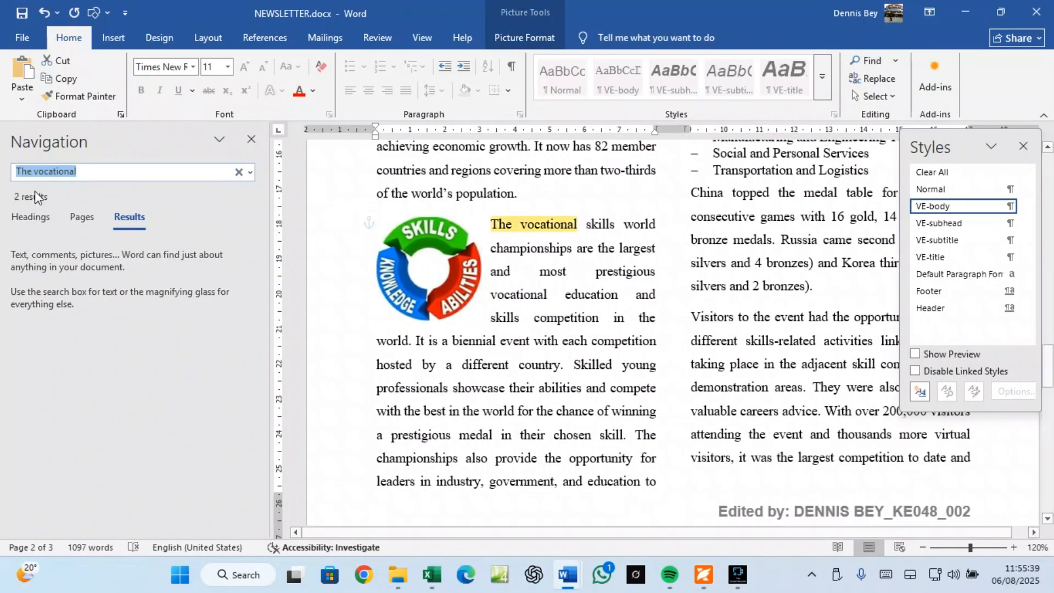
{"action": "key", "text": "ctrl+v"}
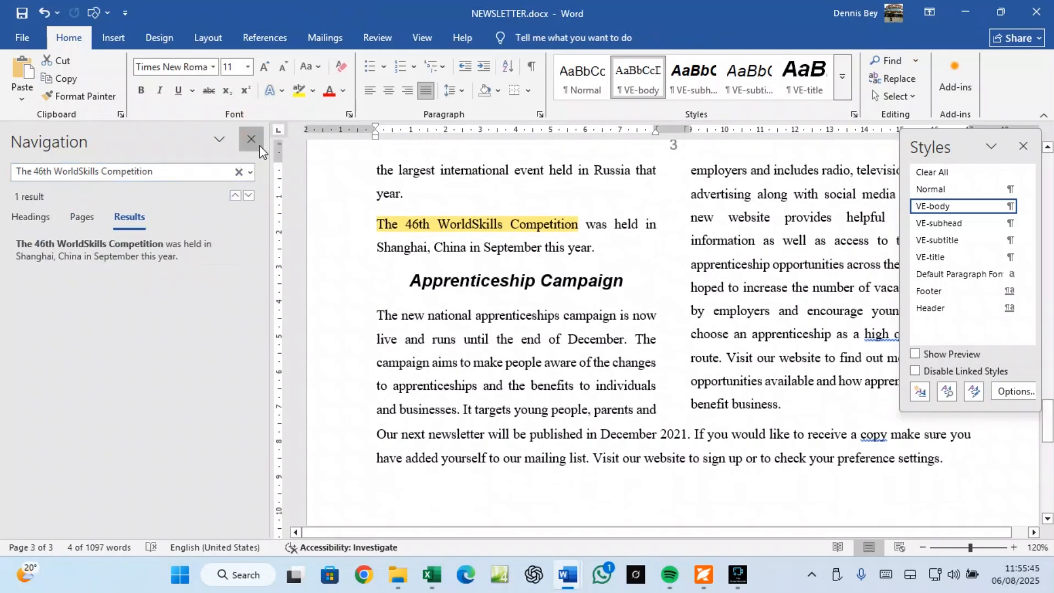
{"action": "left_click", "coordinate": [251, 140]}
Step: Select the whole 'The 46th WorldSkills Competition' paragraph, then check the exam paper
{"action": "scroll", "coordinate": [330, 285], "scroll_direction": "down", "scroll_amount": 10}
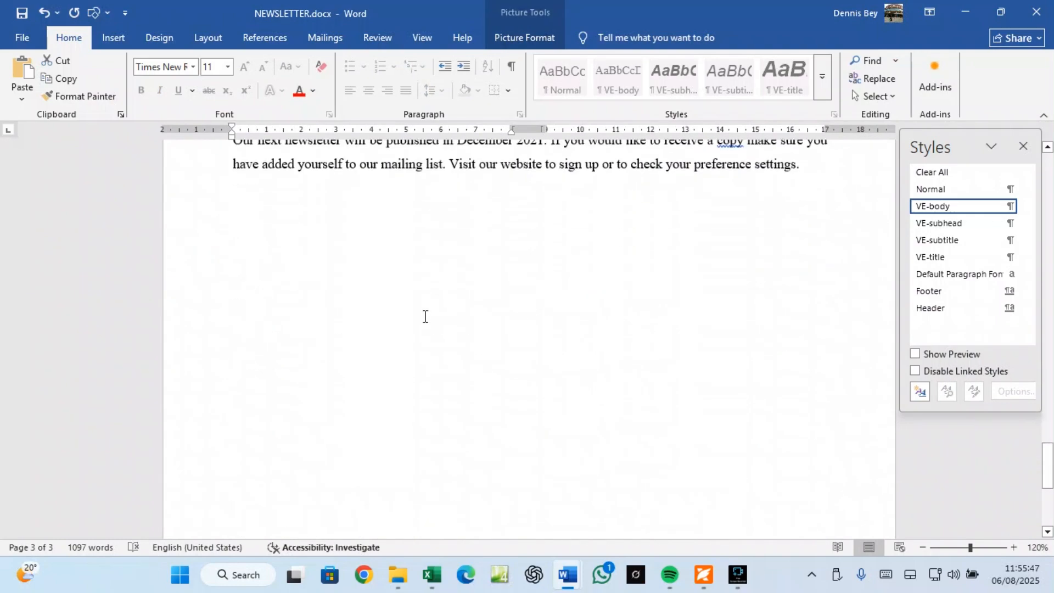
{"action": "scroll", "coordinate": [425, 316], "scroll_direction": "up", "scroll_amount": 5}
{"action": "left_click", "coordinate": [304, 248]}
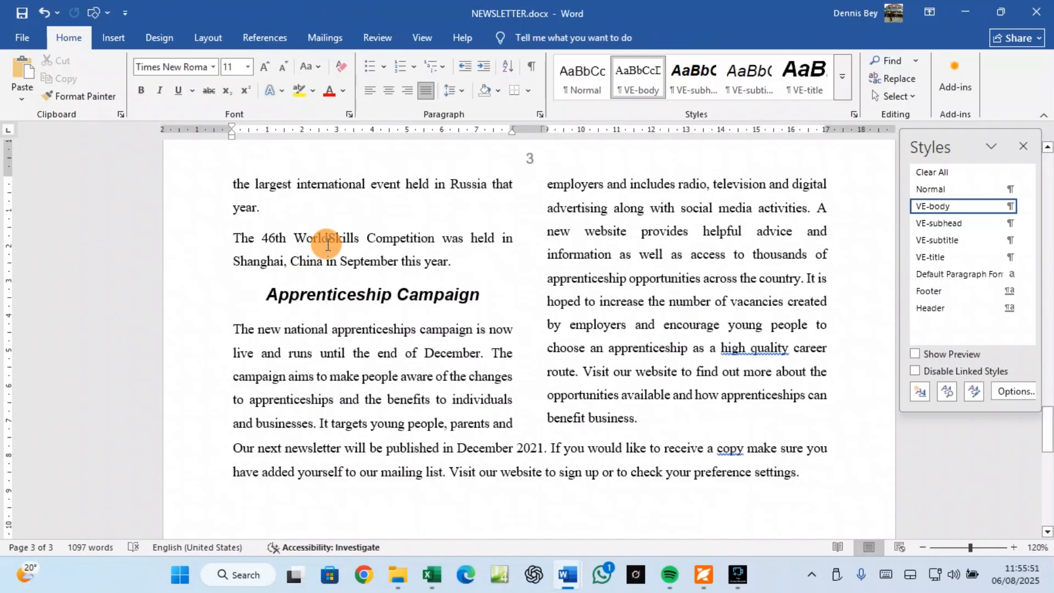
{"action": "double_click", "coordinate": [327, 245]}
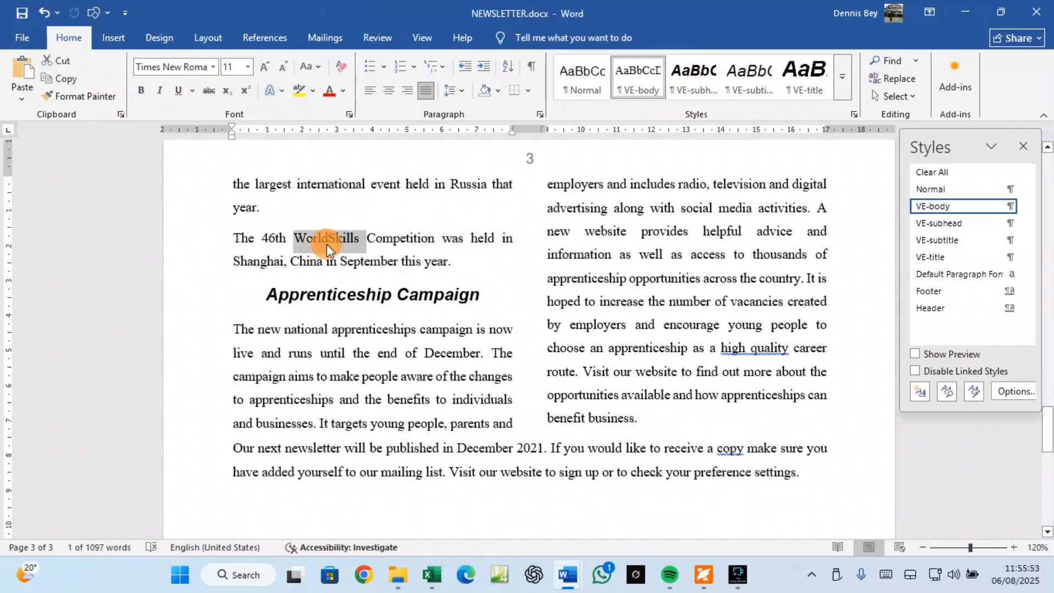
{"action": "triple_click", "coordinate": [327, 245]}
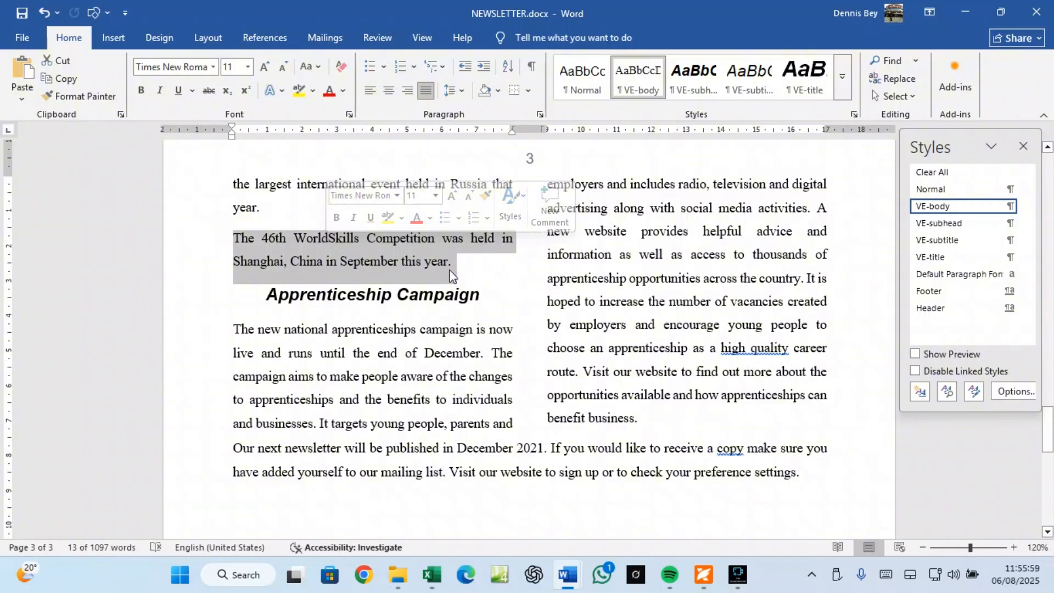
{"action": "left_click", "coordinate": [695, 573]}
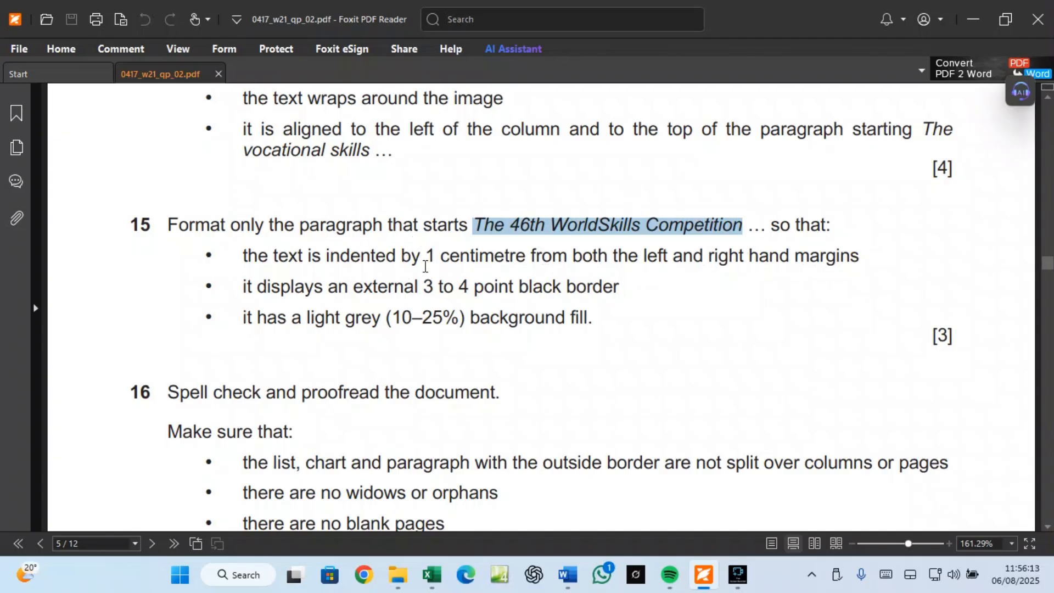
Step: Set the WorldSkills paragraph's left and right indents to 1 cm in the Paragraph dialog
{"action": "mouse_move", "coordinate": [567, 575]}
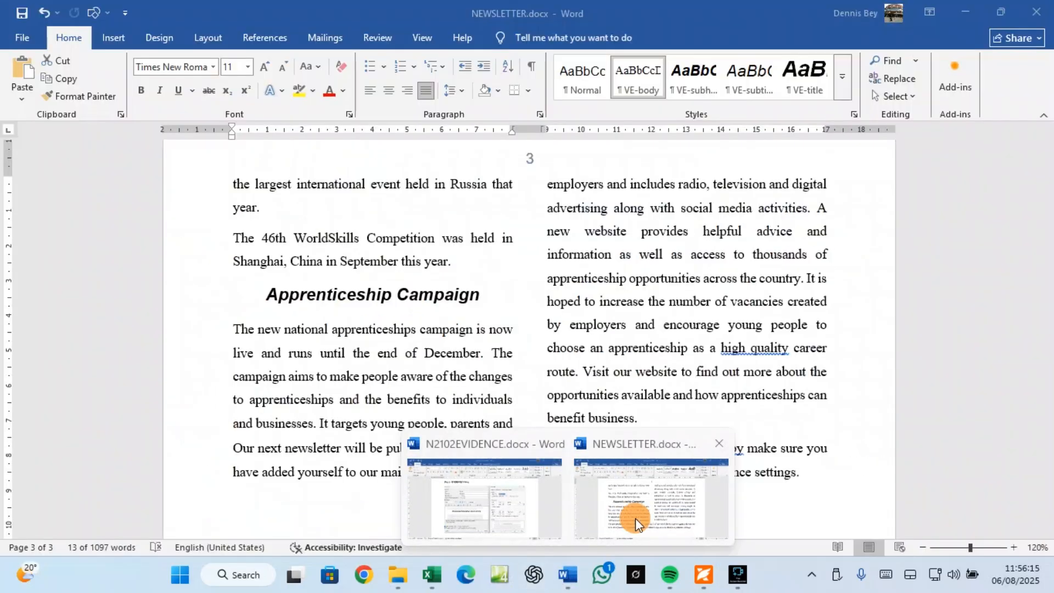
{"action": "left_click", "coordinate": [634, 519]}
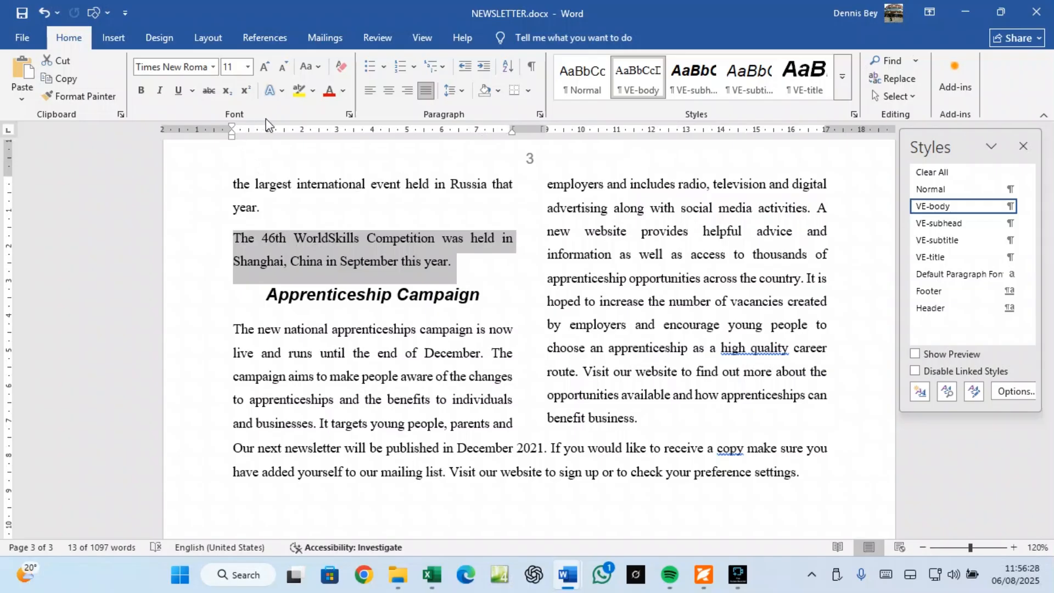
{"action": "left_click", "coordinate": [540, 116]}
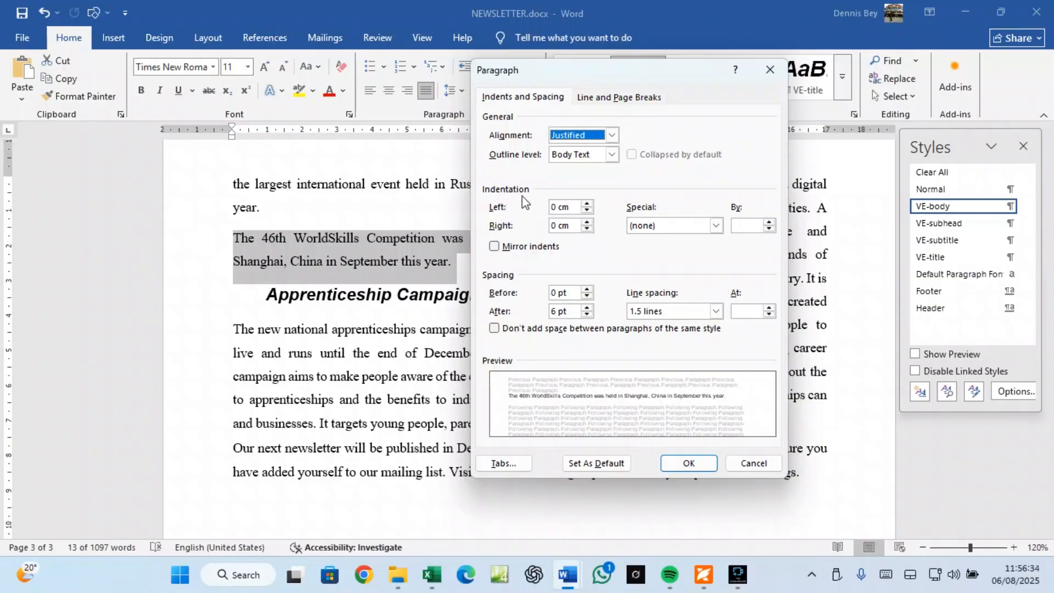
{"action": "left_click", "coordinate": [588, 203]}
{"action": "left_click", "coordinate": [588, 203]}
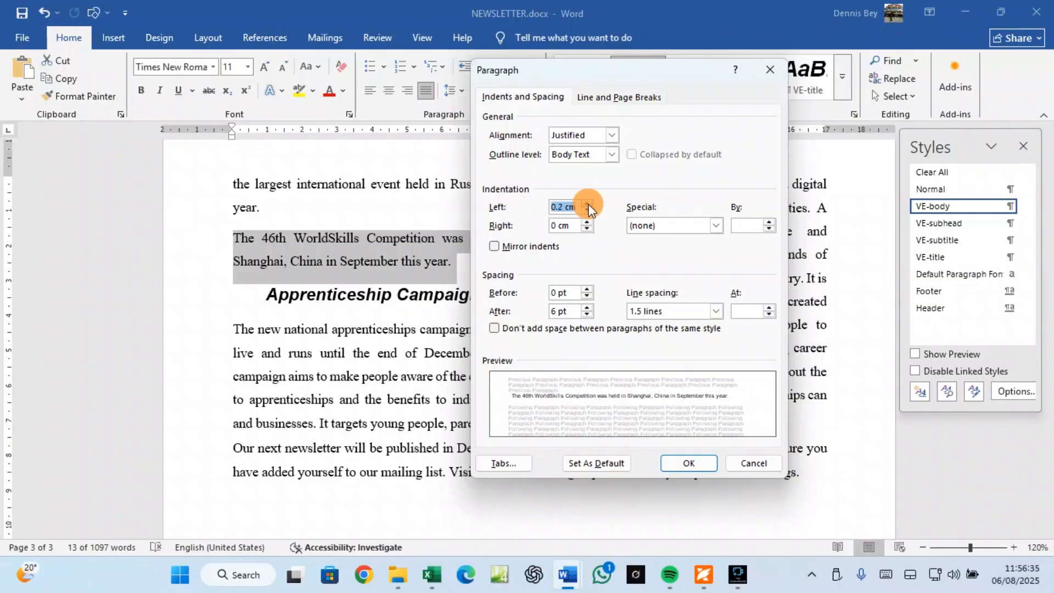
{"action": "left_click", "coordinate": [588, 204]}
{"action": "left_click", "coordinate": [588, 203]}
{"action": "left_click", "coordinate": [589, 204]}
{"action": "left_click", "coordinate": [589, 204]}
{"action": "left_click", "coordinate": [589, 204]}
{"action": "left_click", "coordinate": [589, 203]}
{"action": "left_click", "coordinate": [589, 204]}
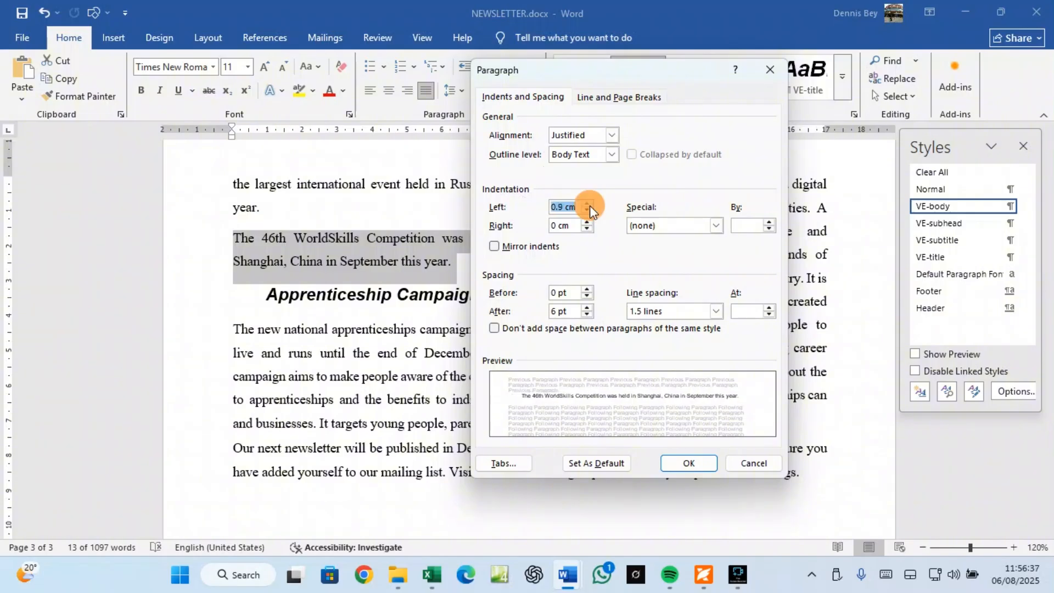
{"action": "left_click", "coordinate": [590, 203]}
{"action": "left_click", "coordinate": [587, 223]}
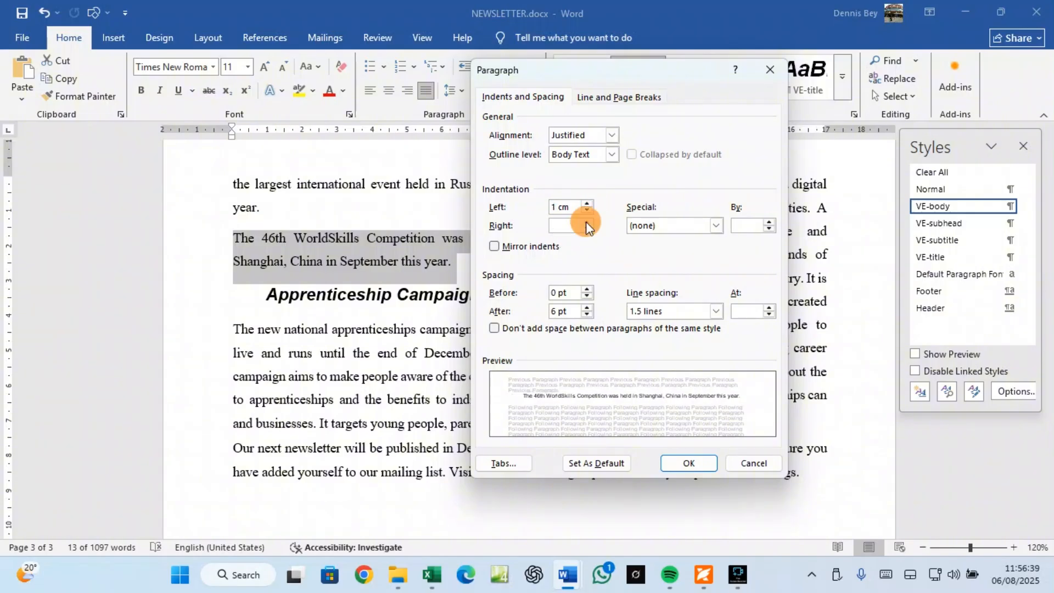
{"action": "left_click", "coordinate": [587, 222]}
{"action": "left_click", "coordinate": [587, 223]}
{"action": "left_click", "coordinate": [587, 222]}
{"action": "left_click", "coordinate": [587, 222]}
{"action": "left_click", "coordinate": [587, 223]}
{"action": "left_click", "coordinate": [587, 222]}
{"action": "left_click", "coordinate": [587, 223]}
{"action": "left_click", "coordinate": [587, 222]}
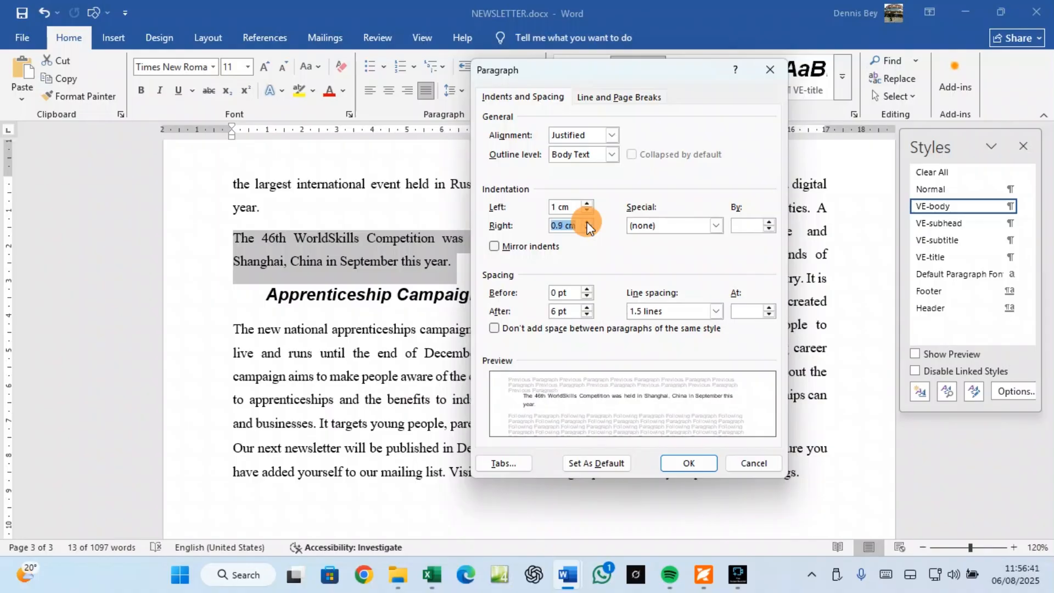
{"action": "left_click", "coordinate": [587, 223]}
{"action": "left_click", "coordinate": [696, 465]}
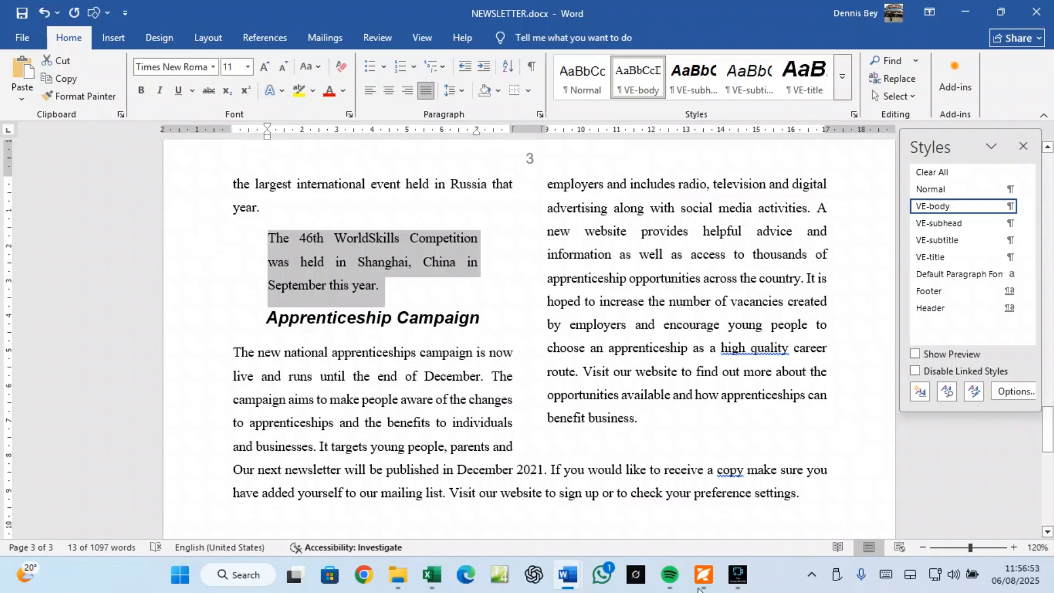
Step: Recheck question 15's border and fill requirements, then reselect the WorldSkills paragraph in Word
{"action": "left_click", "coordinate": [637, 506]}
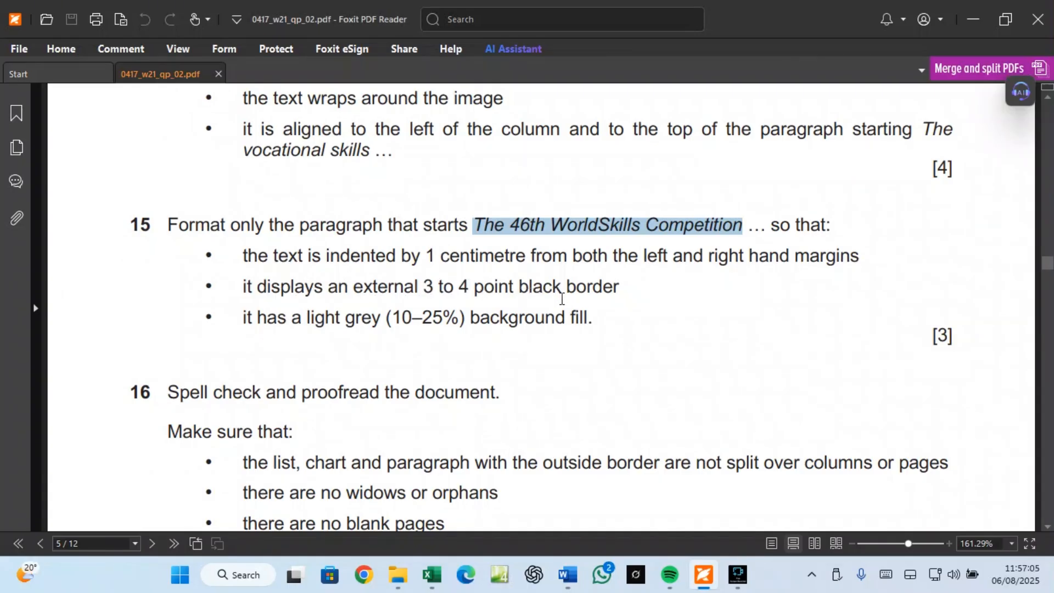
{"action": "mouse_move", "coordinate": [578, 571]}
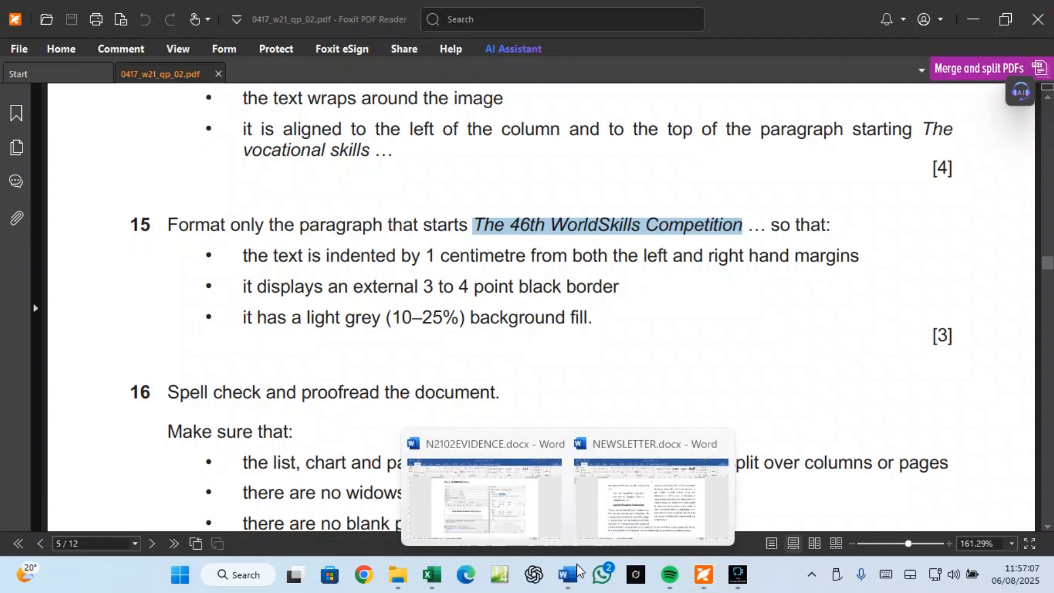
{"action": "left_click", "coordinate": [651, 497]}
{"action": "triple_click", "coordinate": [364, 255]}
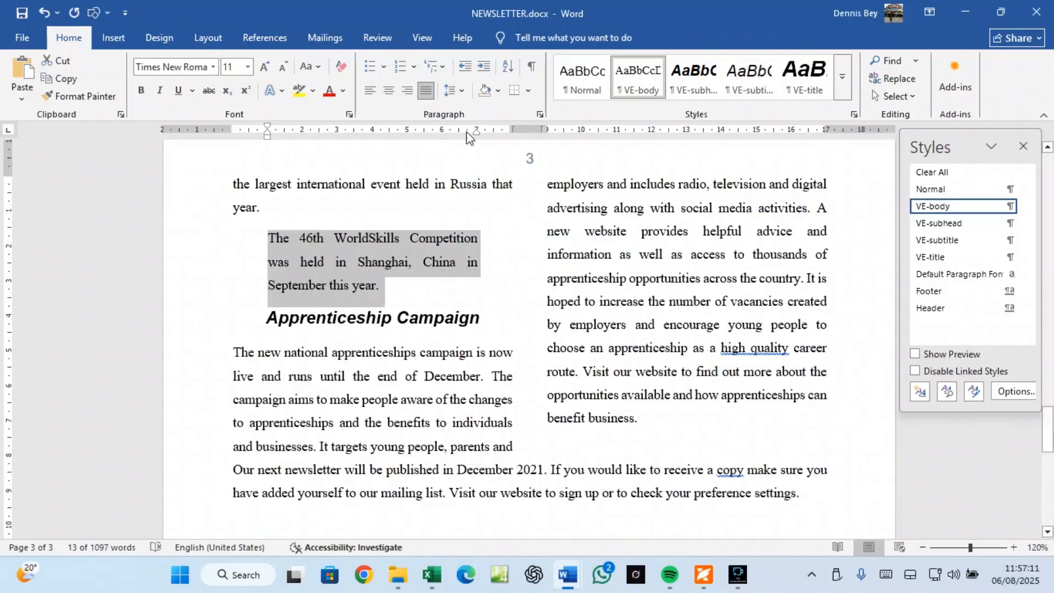
Step: Give the WorldSkills paragraph an outside box border and widen it to 3 pt
{"action": "left_click", "coordinate": [529, 91]}
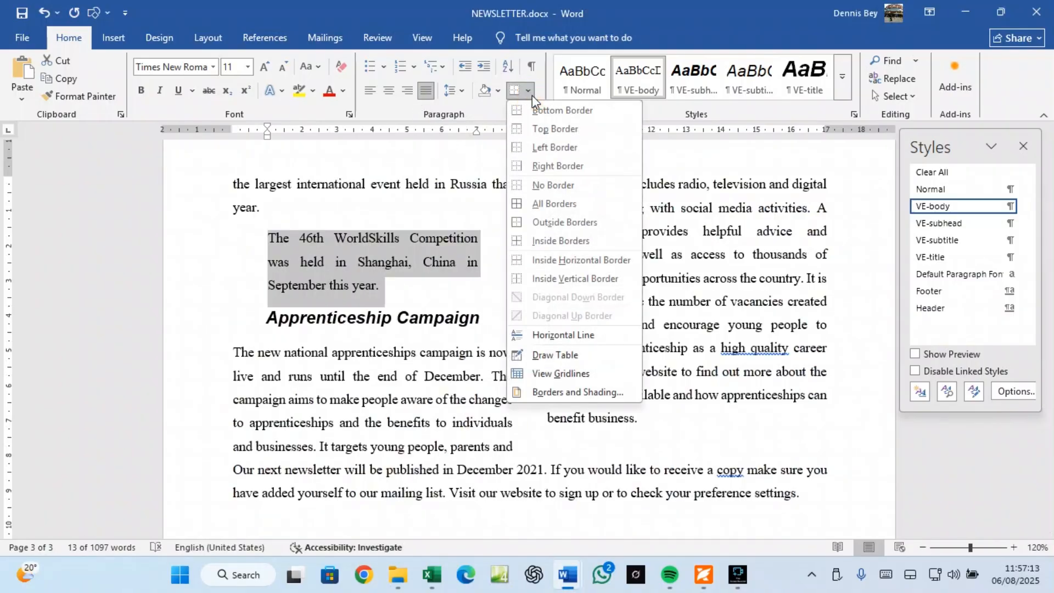
{"action": "left_click", "coordinate": [553, 220]}
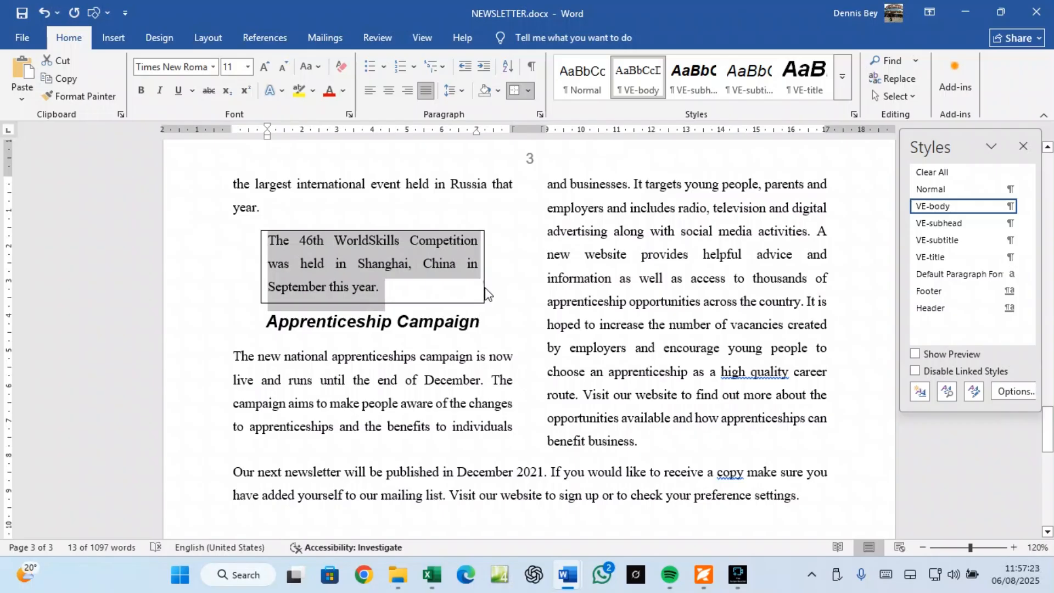
{"action": "left_click", "coordinate": [528, 91]}
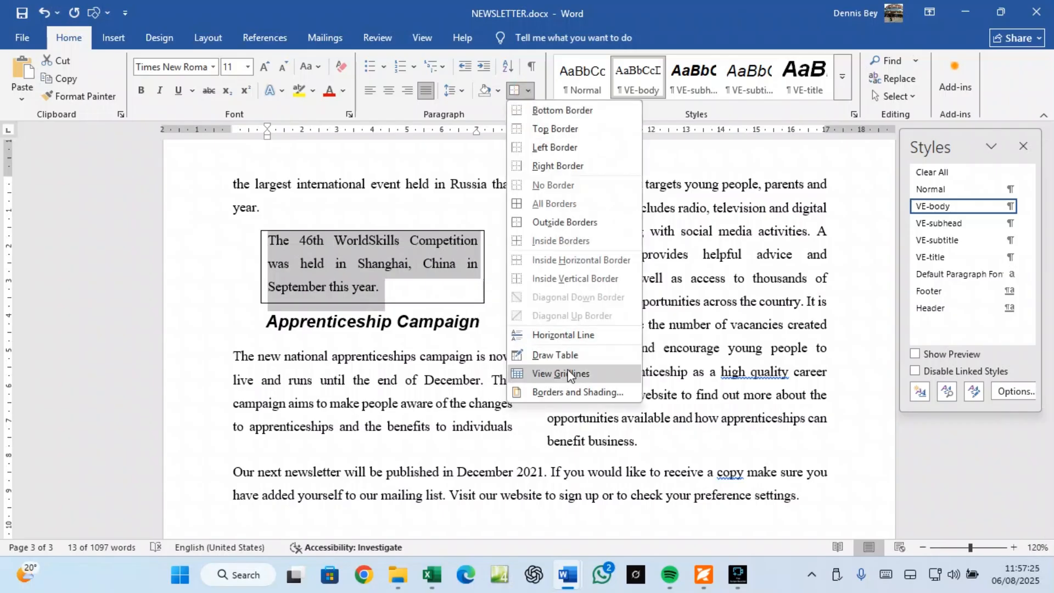
{"action": "left_click", "coordinate": [564, 390]}
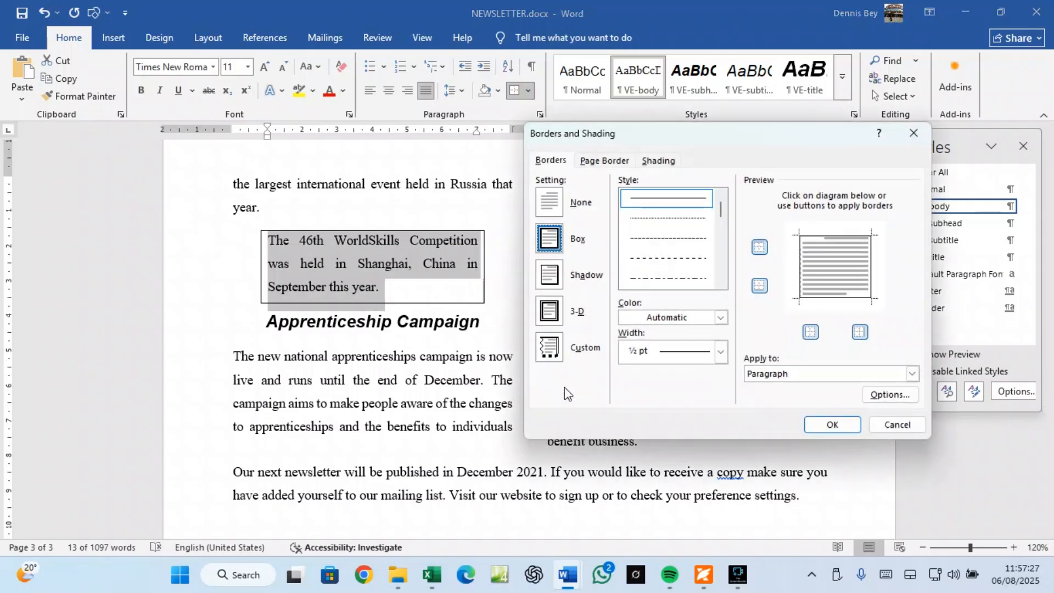
{"action": "left_click", "coordinate": [638, 354]}
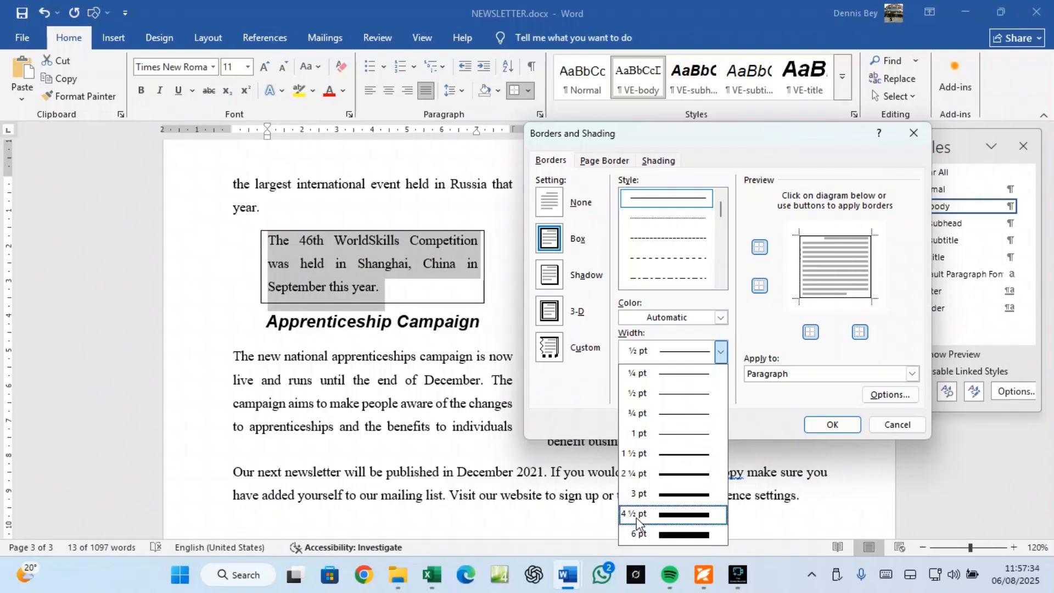
{"action": "left_click", "coordinate": [667, 494]}
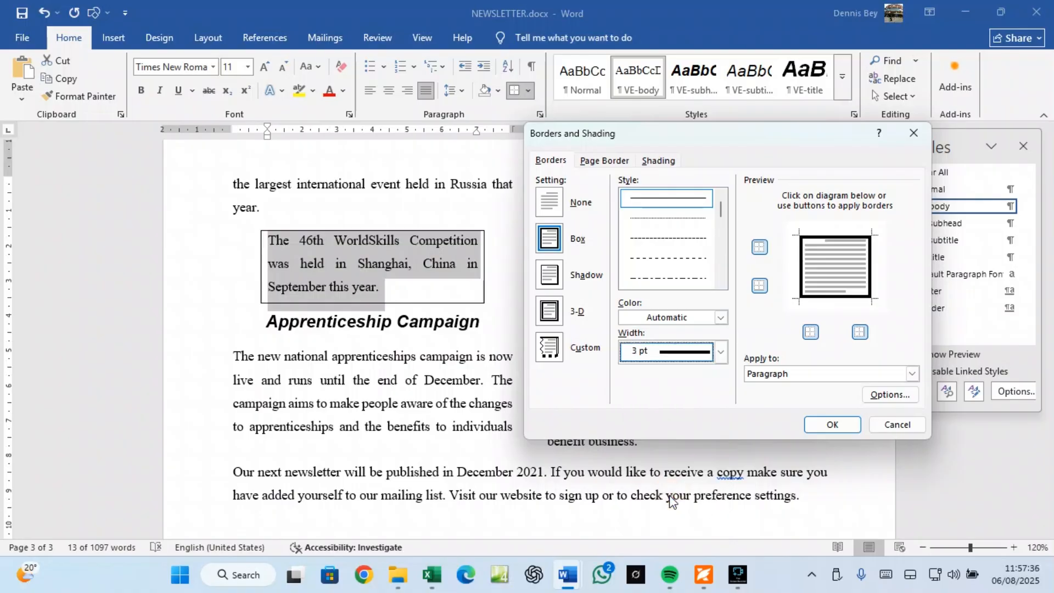
{"action": "left_click", "coordinate": [831, 425]}
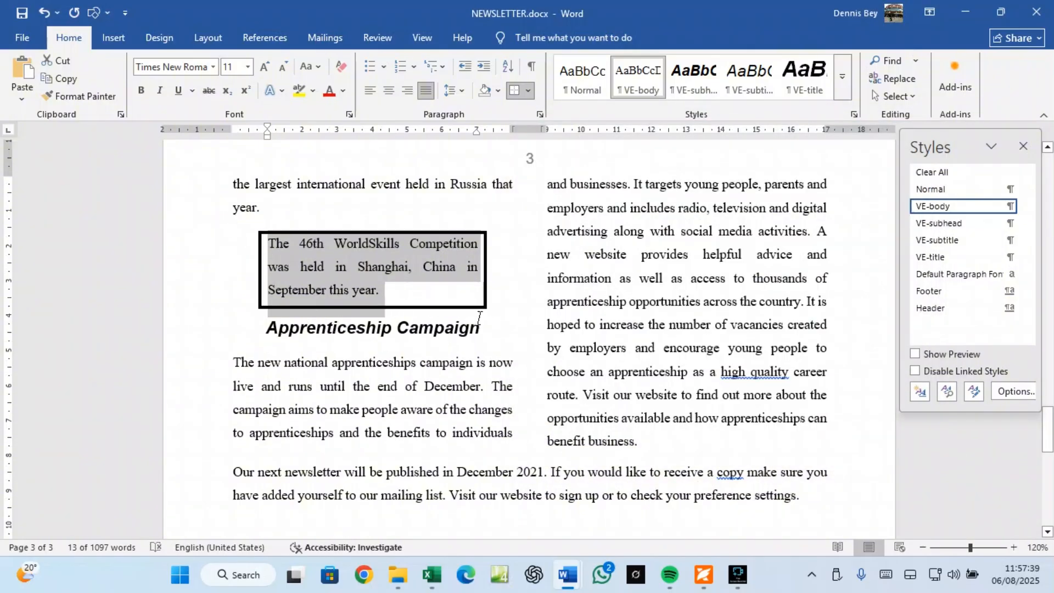
Step: Review the exam paper's requirements, then return to NEWSLETTER.docx
{"action": "left_click", "coordinate": [703, 575]}
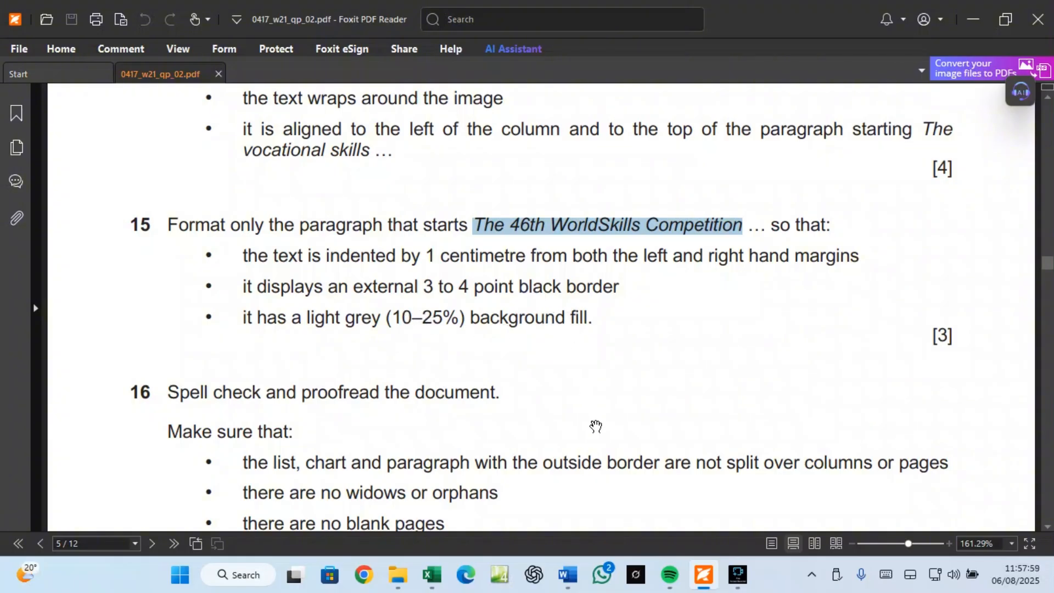
{"action": "mouse_move", "coordinate": [570, 577]}
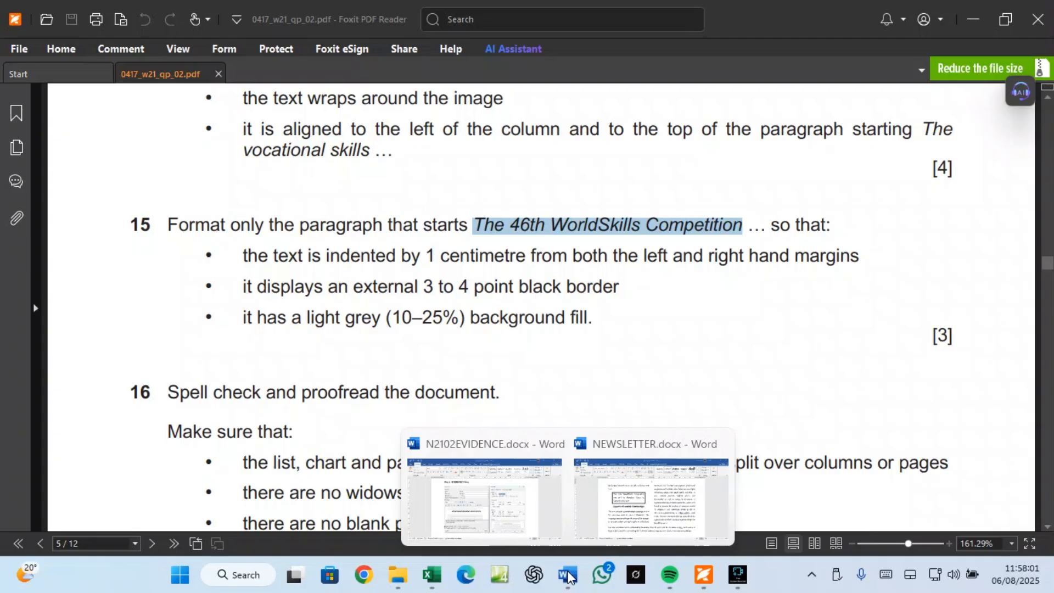
{"action": "left_click", "coordinate": [616, 526]}
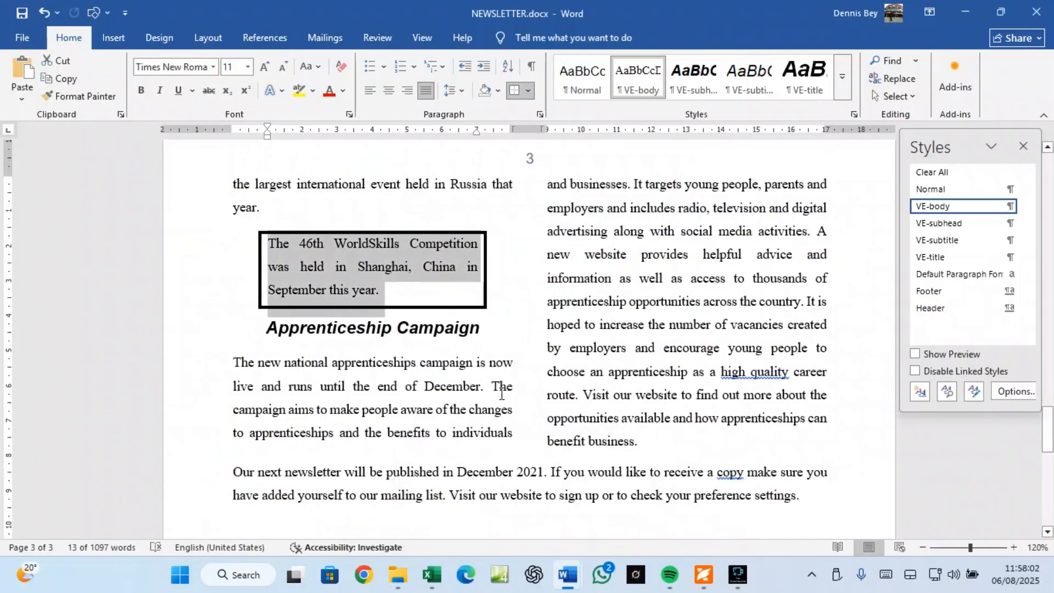
Step: Shade the bordered paragraph with the grey Darker 25% fill and deselect to check it
{"action": "left_click", "coordinate": [528, 95]}
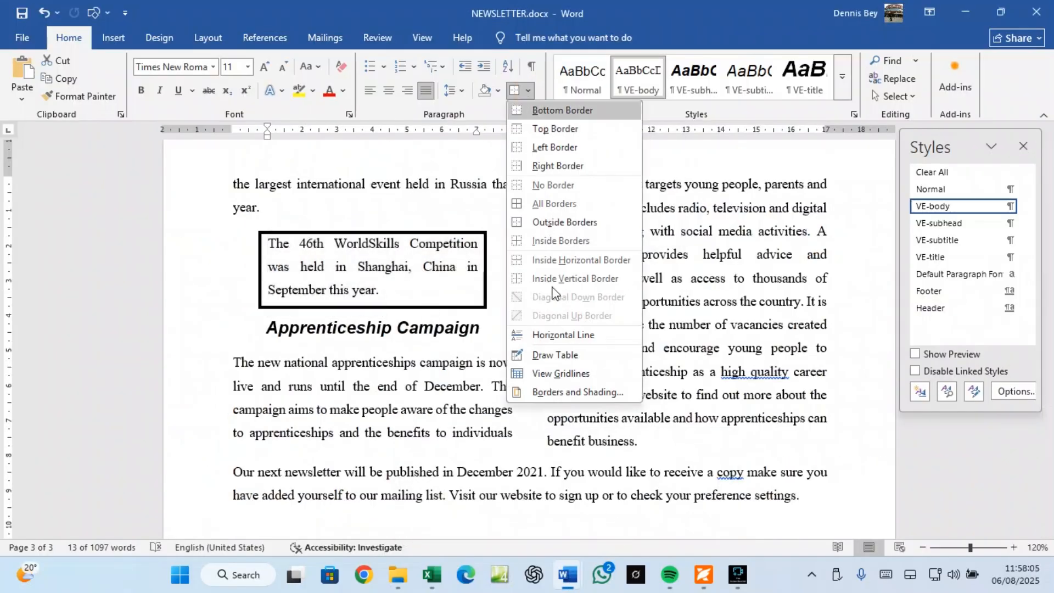
{"action": "left_click", "coordinate": [557, 394]}
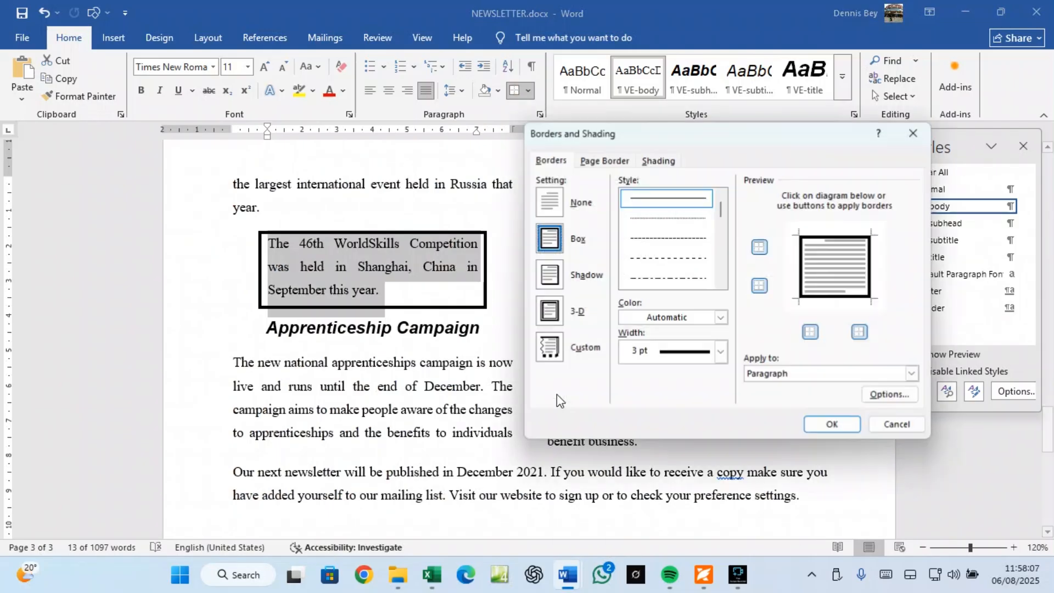
{"action": "left_click", "coordinate": [657, 161]}
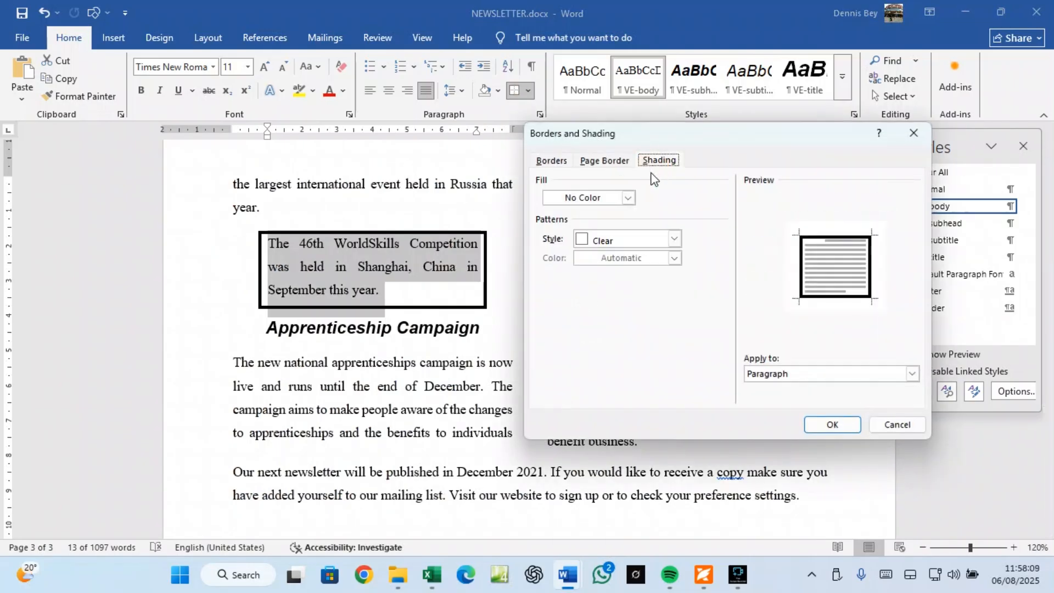
{"action": "left_click", "coordinate": [628, 198]}
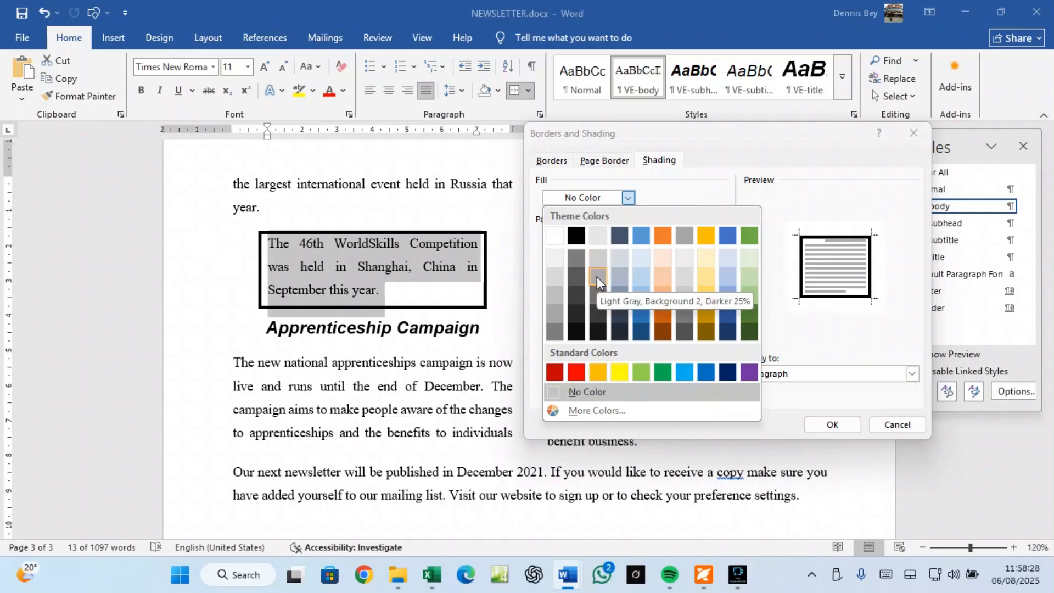
{"action": "left_click", "coordinate": [561, 295]}
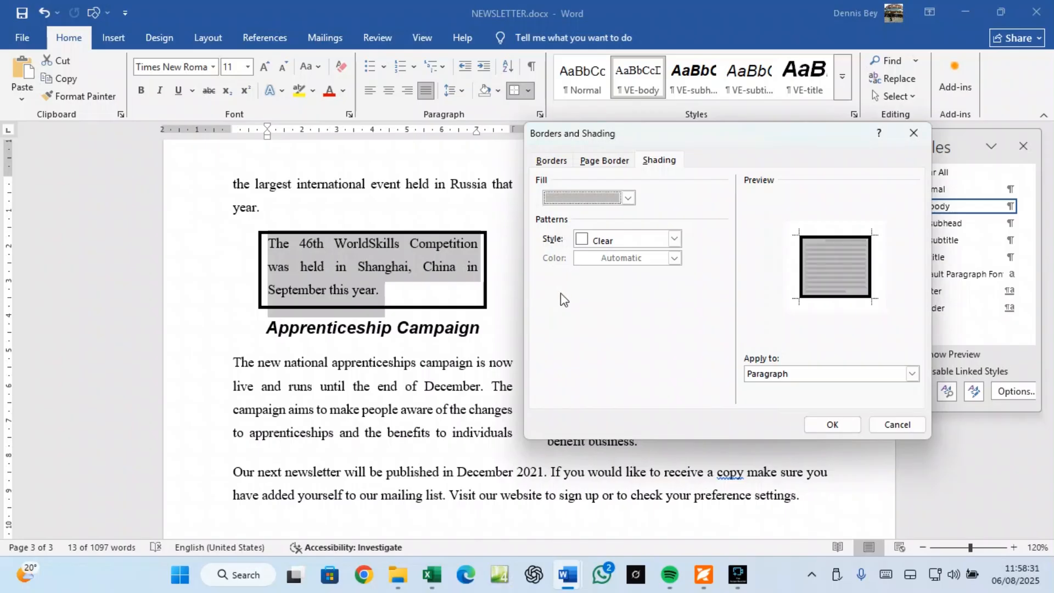
{"action": "left_click", "coordinate": [829, 426]}
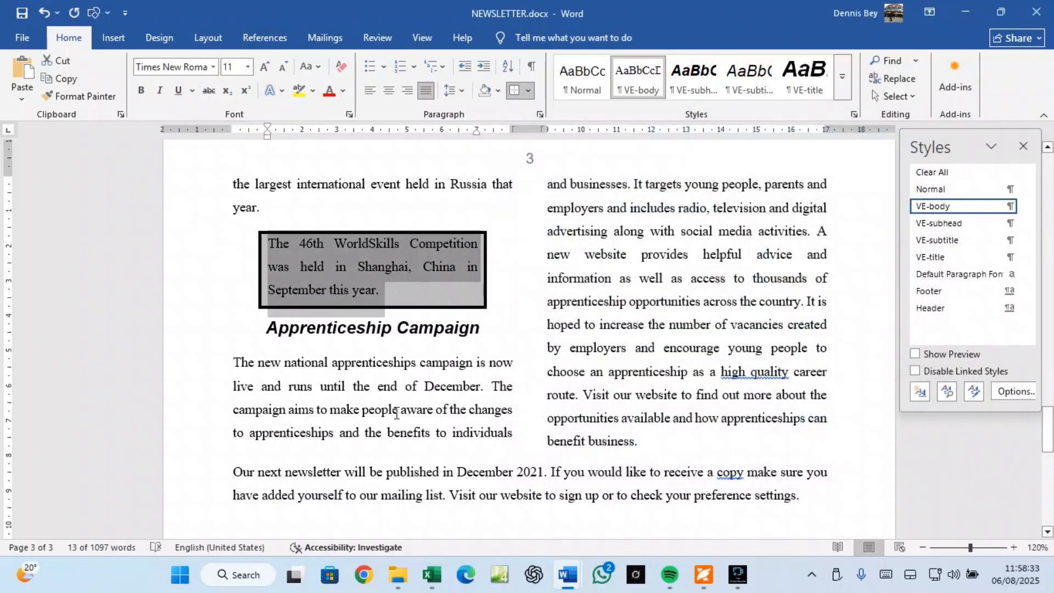
{"action": "left_click", "coordinate": [364, 360]}
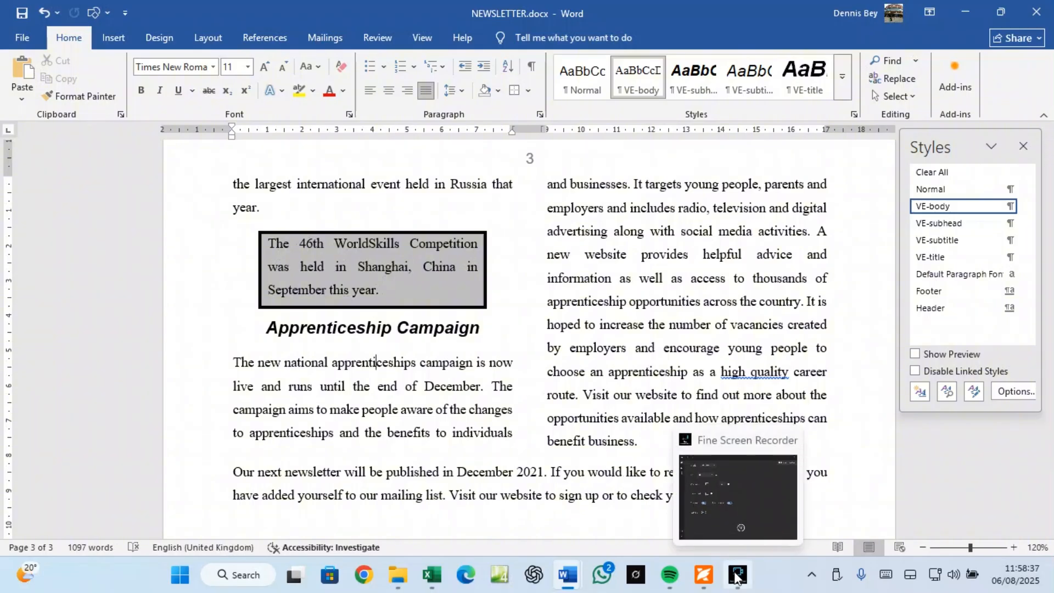
Step: Read questions 15 and 16 in the exam PDF down to the PRINTOUT 1 box
{"action": "left_click", "coordinate": [711, 563]}
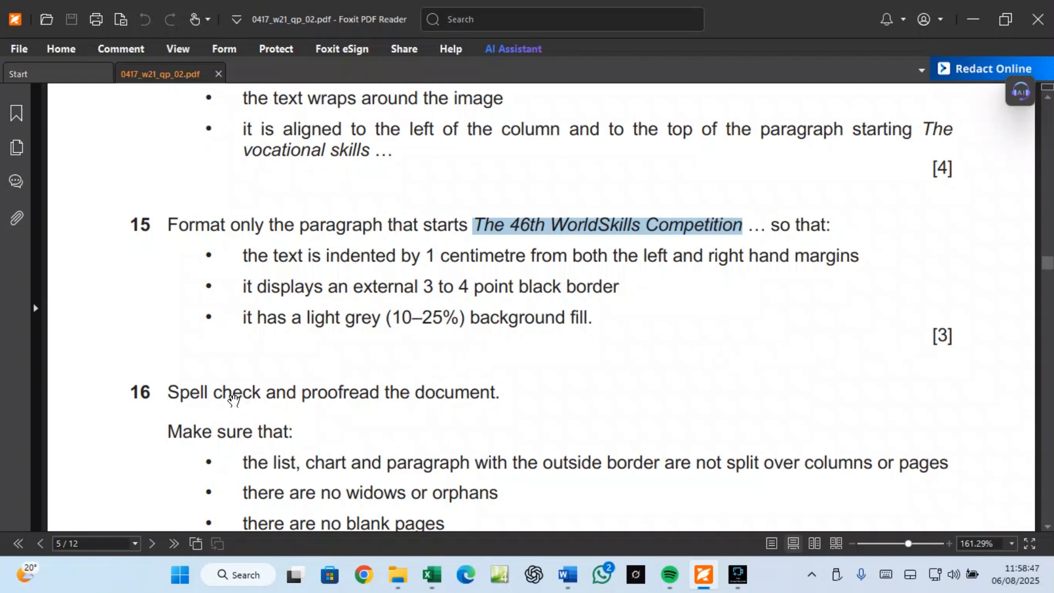
{"action": "scroll", "coordinate": [444, 387], "scroll_direction": "down", "scroll_amount": 3}
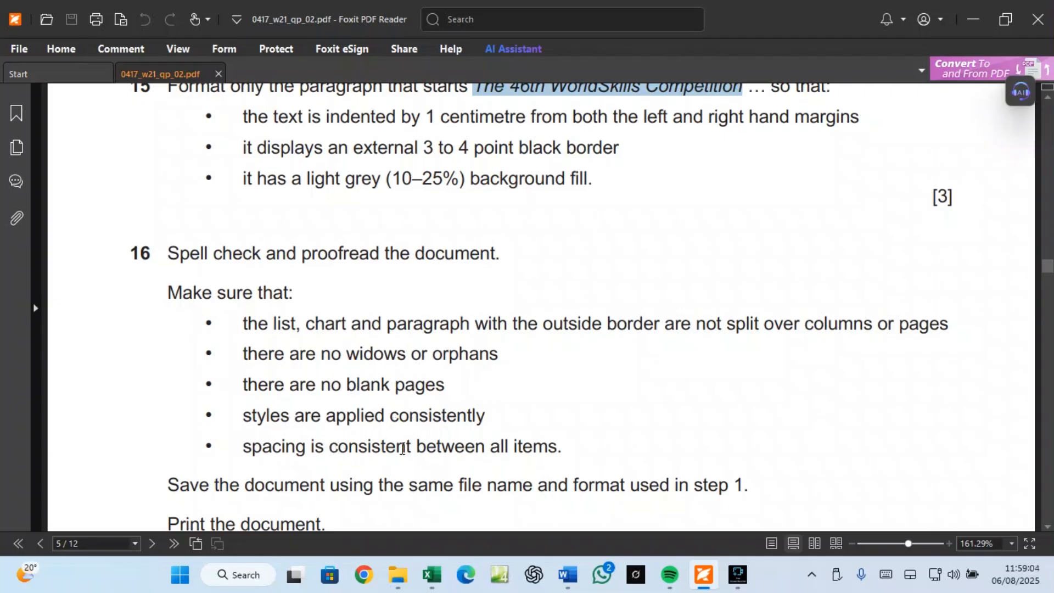
{"action": "scroll", "coordinate": [489, 442], "scroll_direction": "down", "scroll_amount": 1}
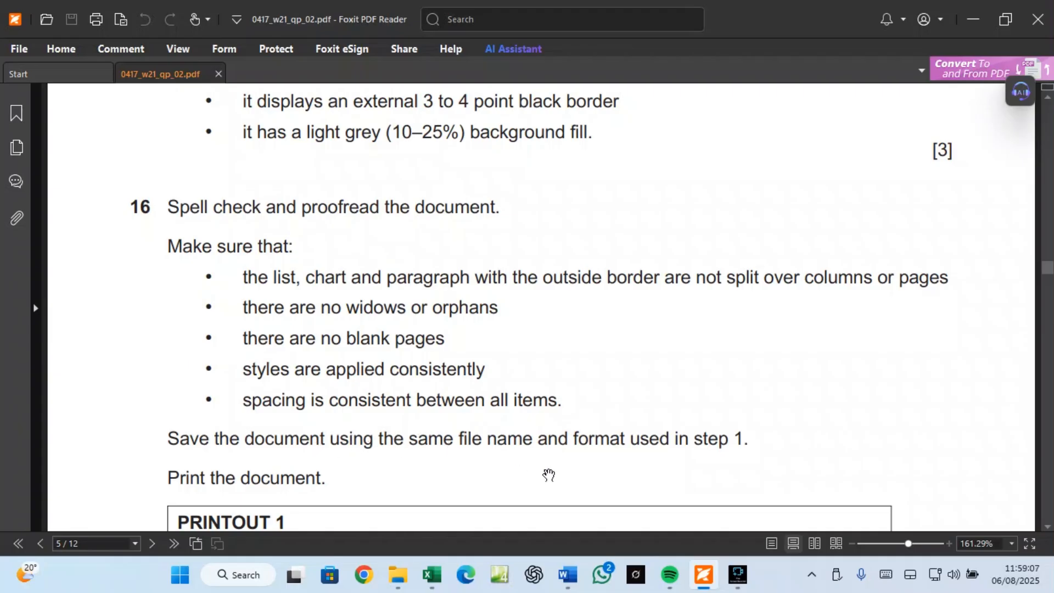
{"action": "scroll", "coordinate": [522, 467], "scroll_direction": "down", "scroll_amount": 3}
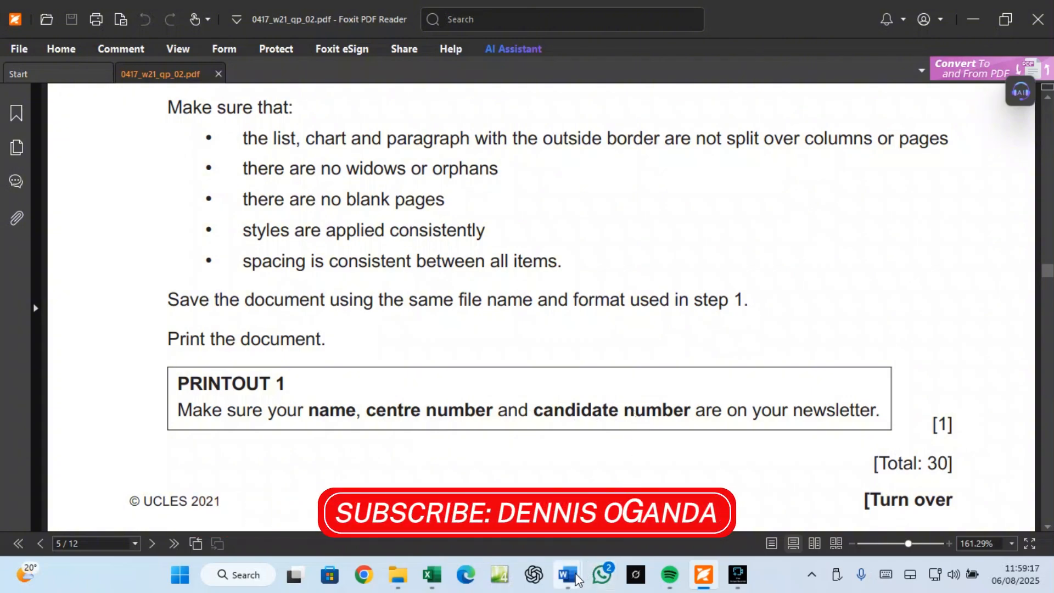
Step: Back in NEWSLETTER, select the whole Visitors paragraph and show its Line and Page Breaks settings
{"action": "mouse_move", "coordinate": [571, 577]}
{"action": "left_click", "coordinate": [653, 472]}
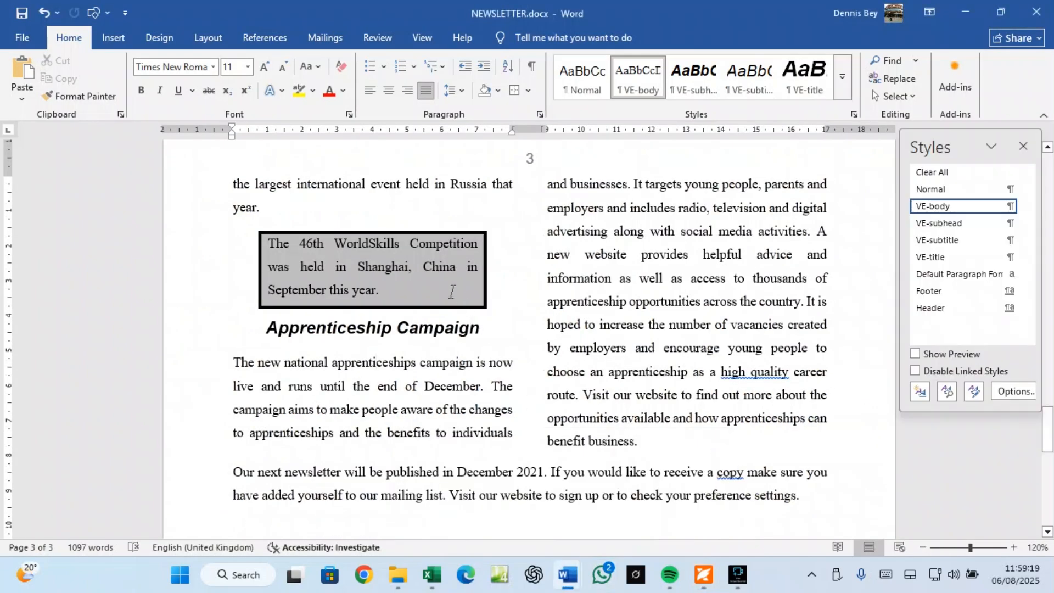
{"action": "scroll", "coordinate": [452, 295], "scroll_direction": "up", "scroll_amount": 3}
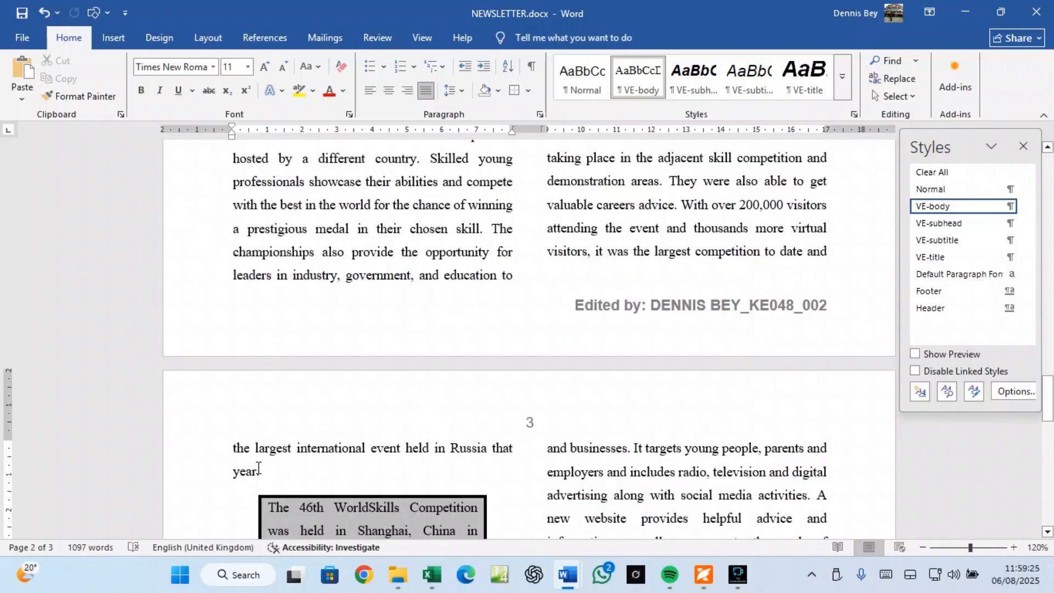
{"action": "triple_click", "coordinate": [635, 207]}
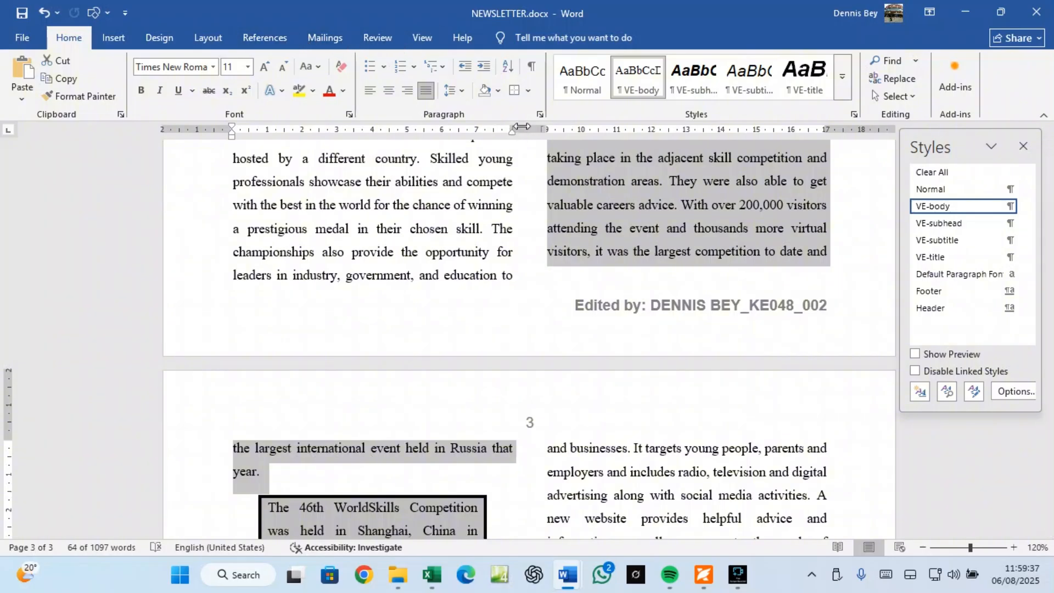
{"action": "left_click", "coordinate": [540, 115]}
{"action": "left_click", "coordinate": [608, 99]}
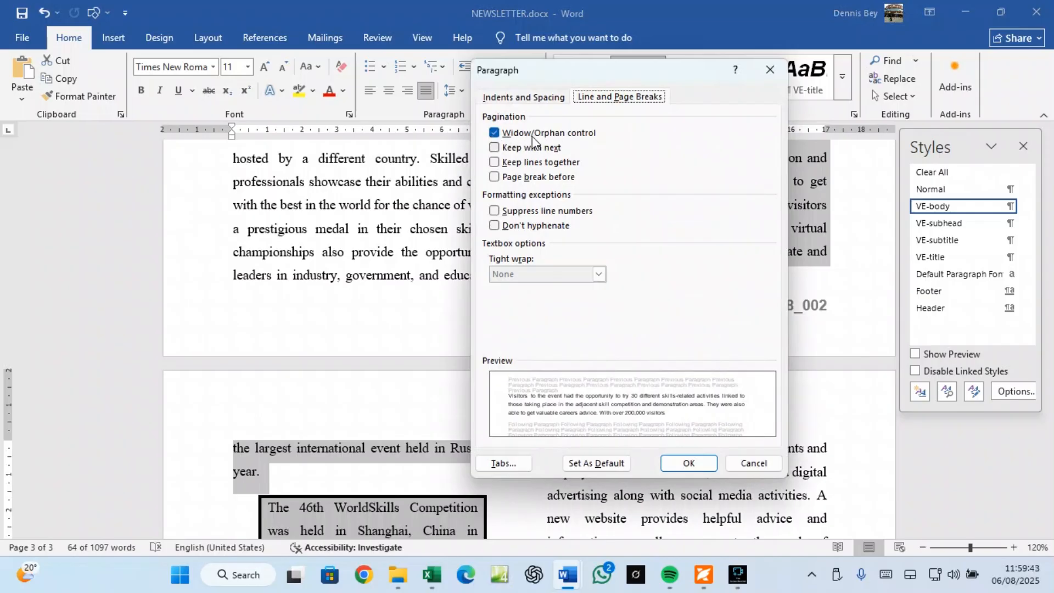
Step: Move the Paragraph dialog aside, then turn off widow/orphan control for the Visitors paragraph
{"action": "left_click", "coordinate": [604, 74]}
{"action": "left_click_drag", "start_coordinate": [605, 74], "coordinate": [202, 23]}
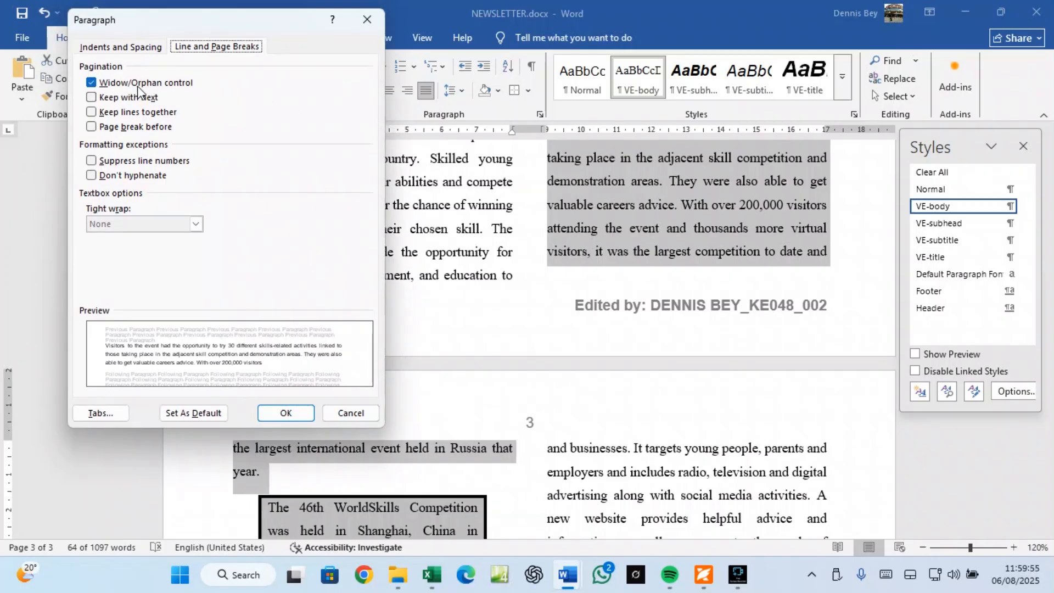
{"action": "left_click", "coordinate": [92, 82]}
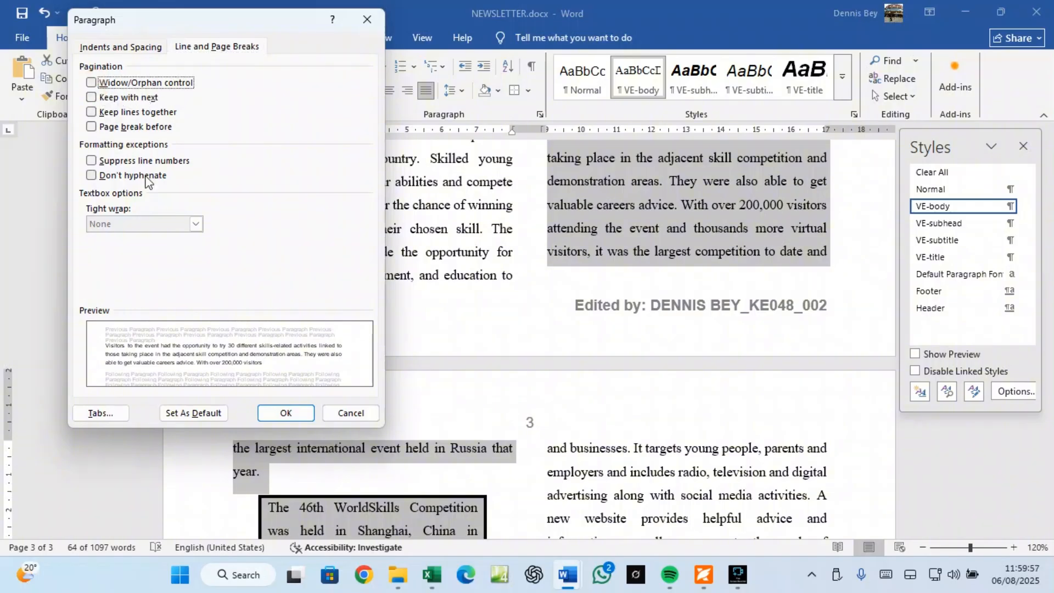
{"action": "left_click", "coordinate": [285, 414]}
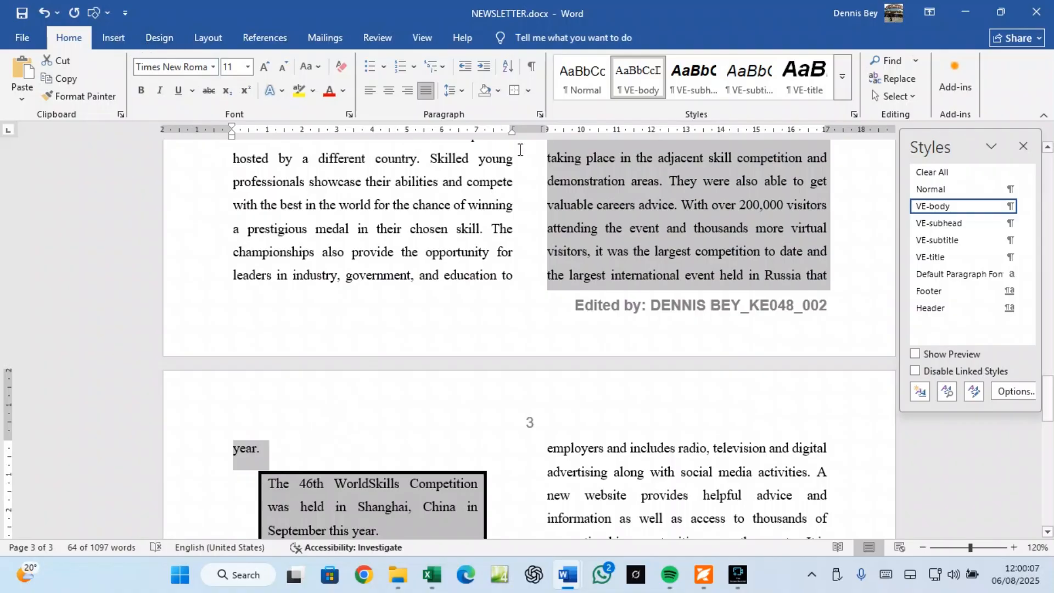
Step: After checking the exam paper, switch widow/orphan control back on for the Visitors paragraph
{"action": "left_click", "coordinate": [539, 116]}
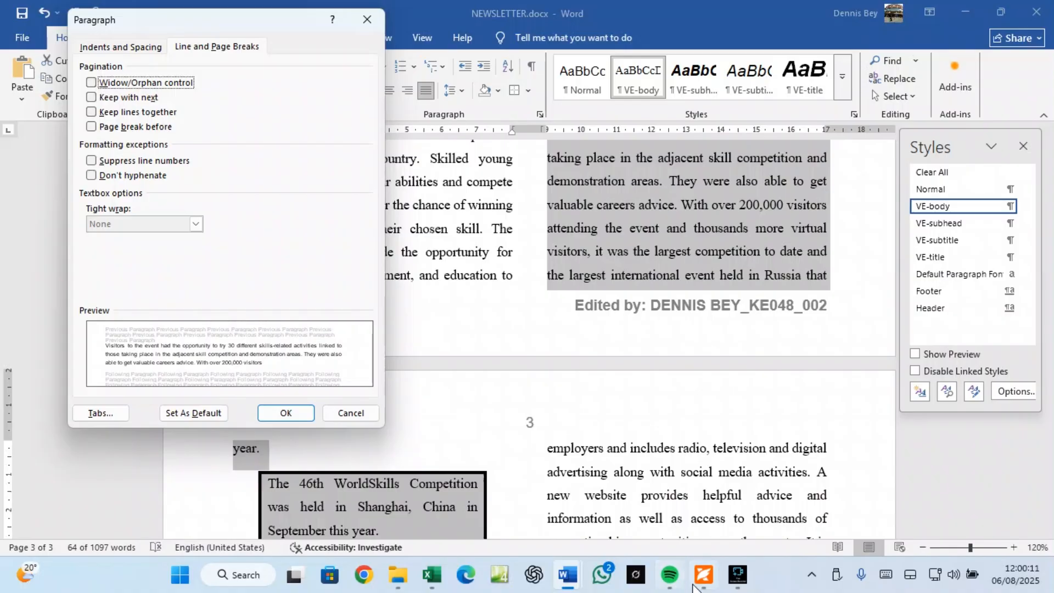
{"action": "left_click", "coordinate": [703, 574]}
{"action": "left_click", "coordinate": [703, 574]}
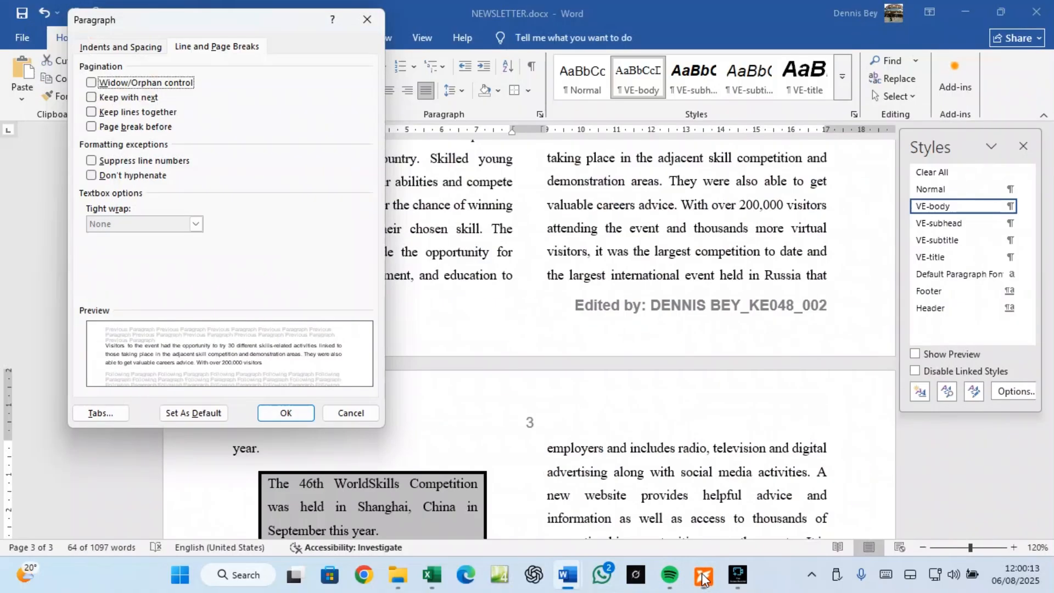
{"action": "left_click", "coordinate": [703, 574]}
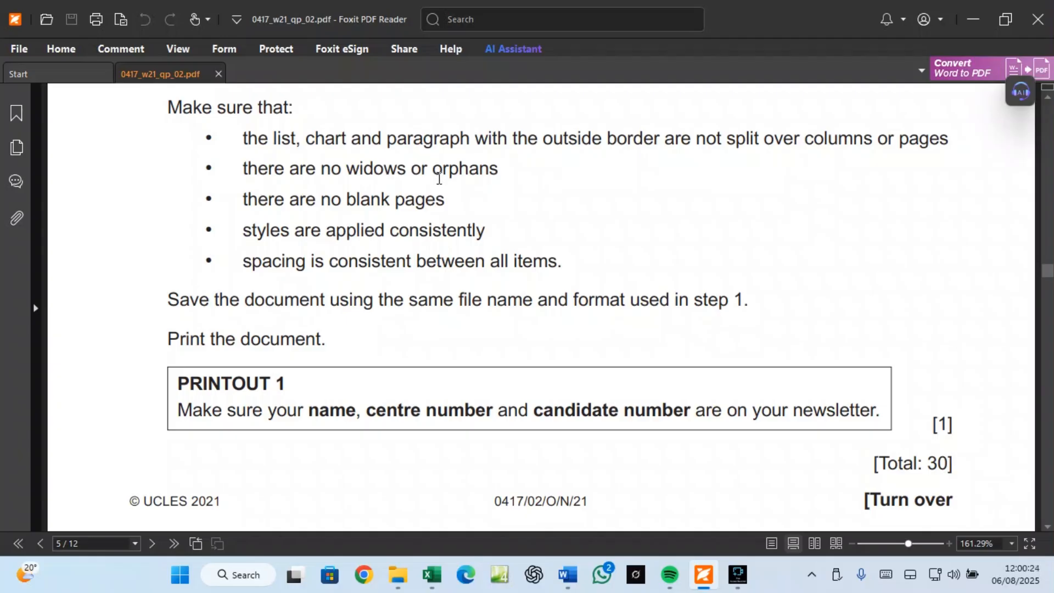
{"action": "mouse_move", "coordinate": [568, 575]}
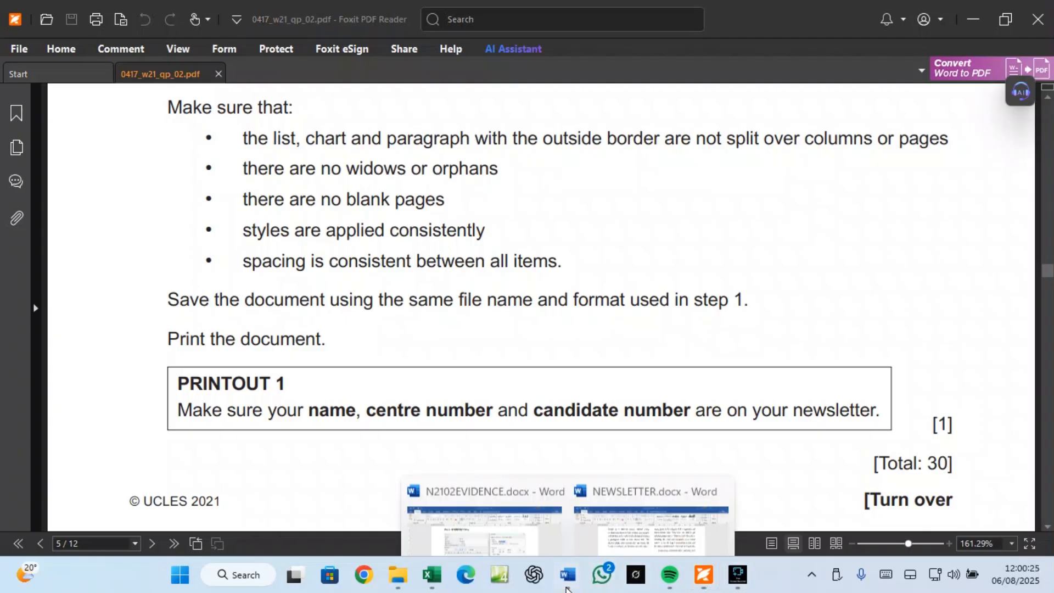
{"action": "left_click", "coordinate": [596, 523]}
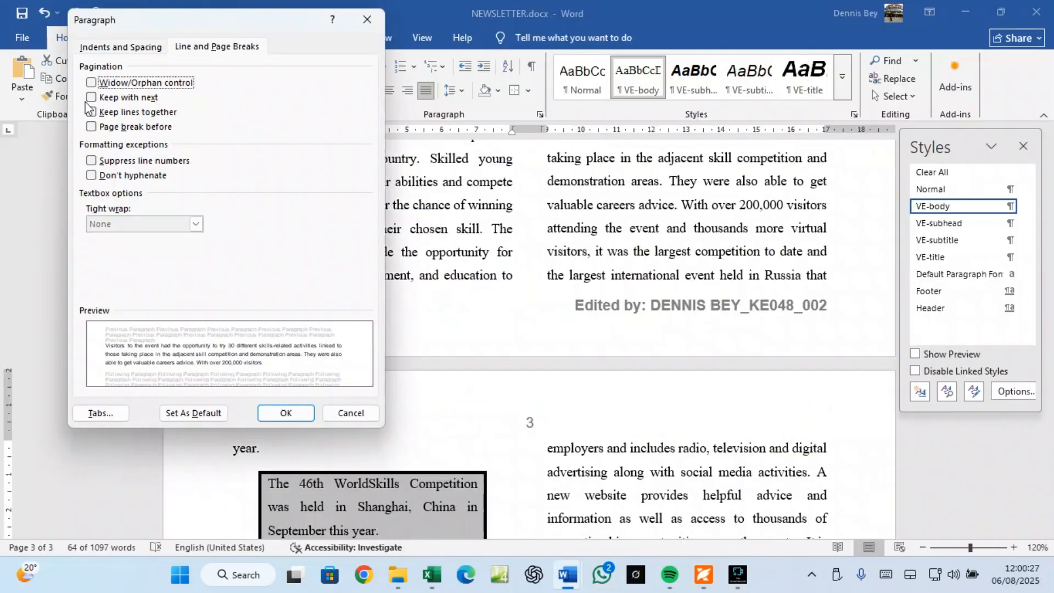
{"action": "left_click", "coordinate": [91, 83]}
{"action": "left_click", "coordinate": [266, 412]}
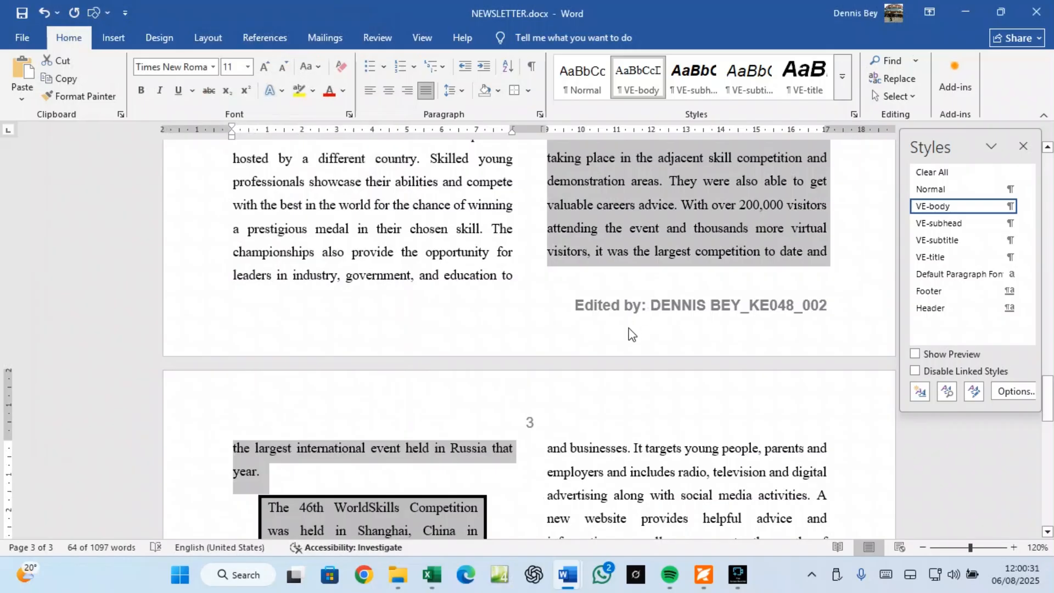
Step: Scroll up through the newsletter from page 3 to its title on page 1
{"action": "scroll", "coordinate": [656, 436], "scroll_direction": "up", "scroll_amount": 3}
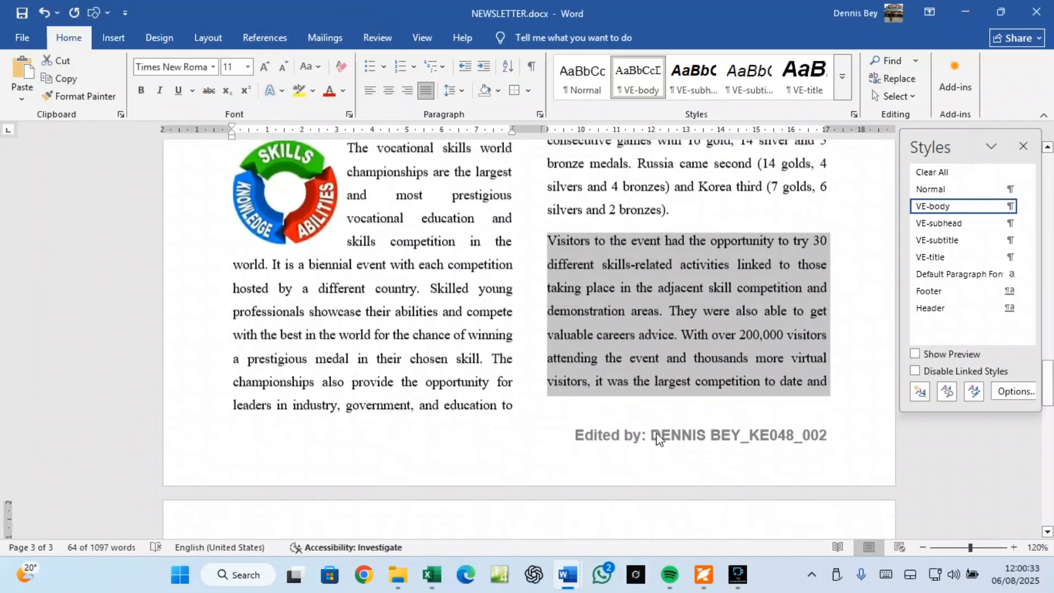
{"action": "scroll", "coordinate": [658, 438], "scroll_direction": "up", "scroll_amount": 1}
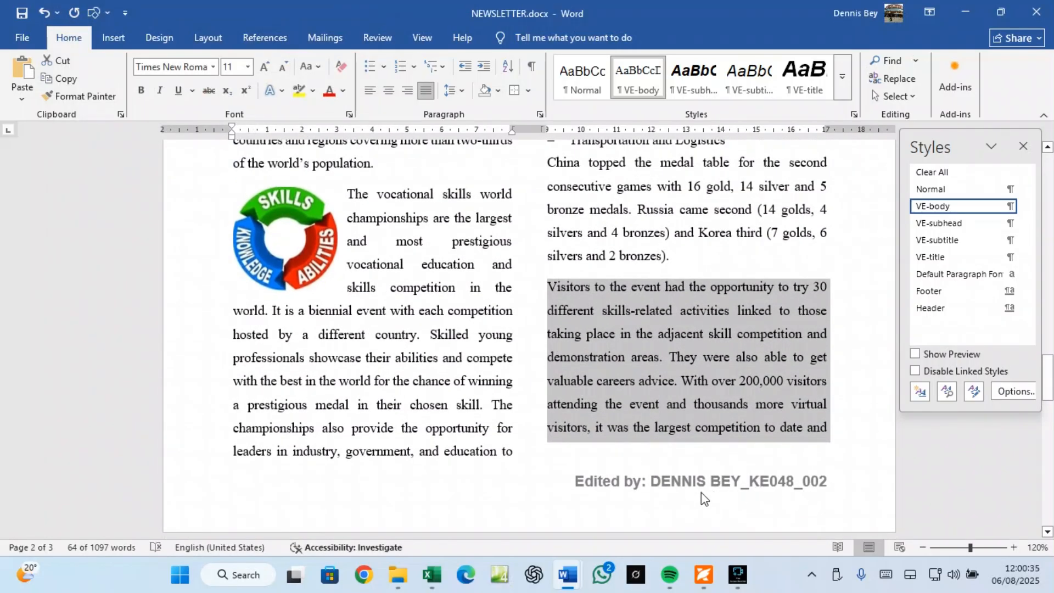
{"action": "scroll", "coordinate": [699, 497], "scroll_direction": "up", "scroll_amount": 8}
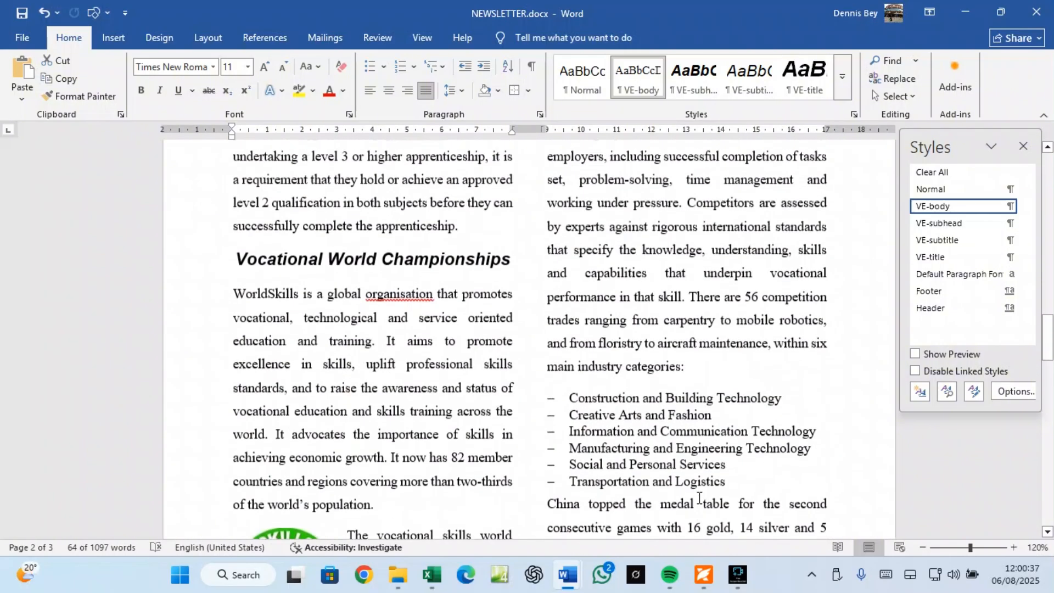
{"action": "scroll", "coordinate": [700, 497], "scroll_direction": "up", "scroll_amount": 15}
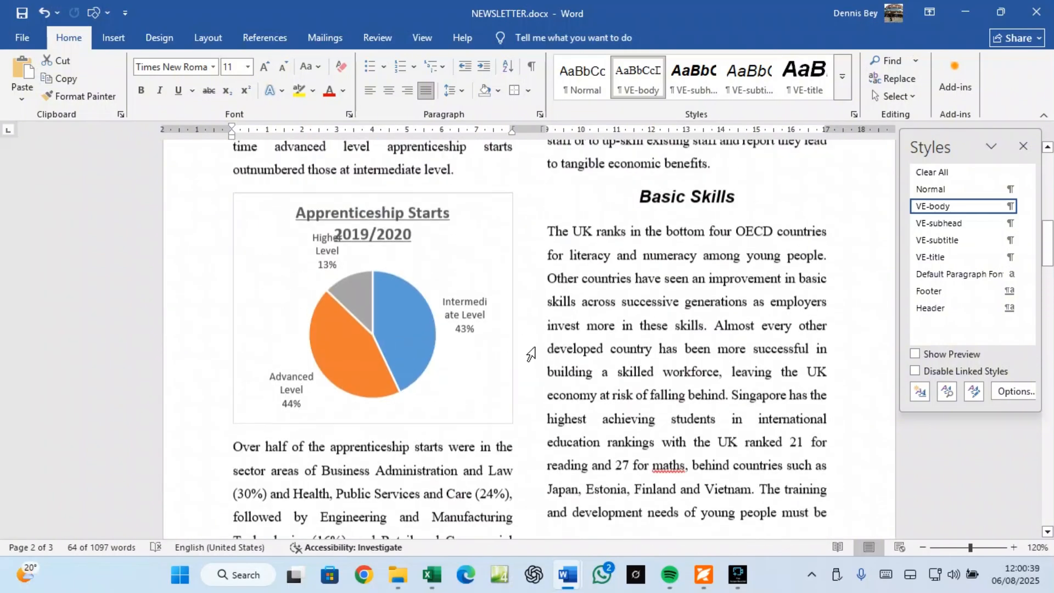
{"action": "scroll", "coordinate": [531, 353], "scroll_direction": "up", "scroll_amount": 14}
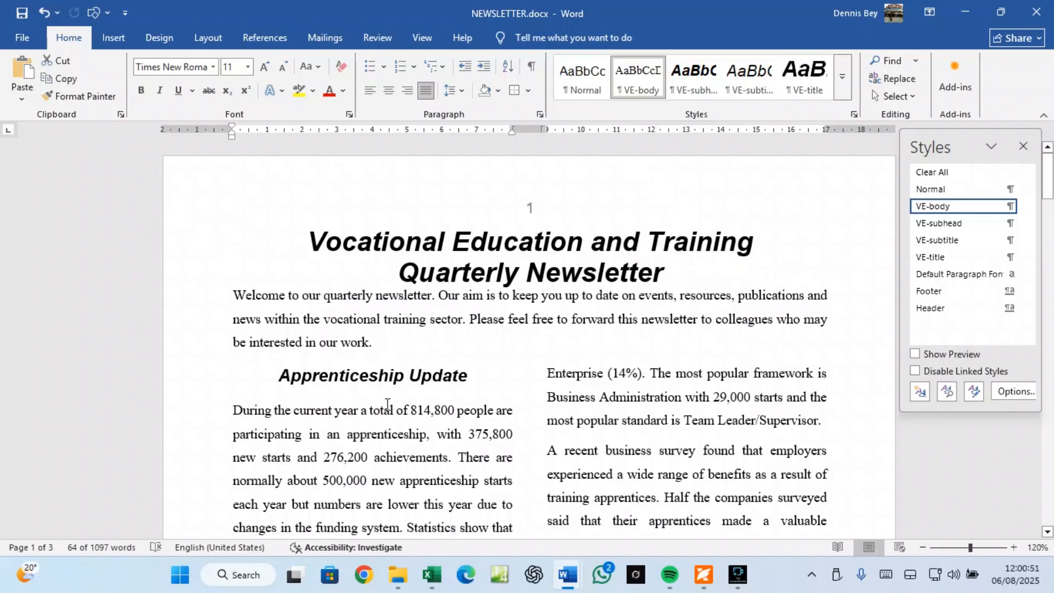
{"action": "scroll", "coordinate": [387, 404], "scroll_direction": "down", "scroll_amount": 3}
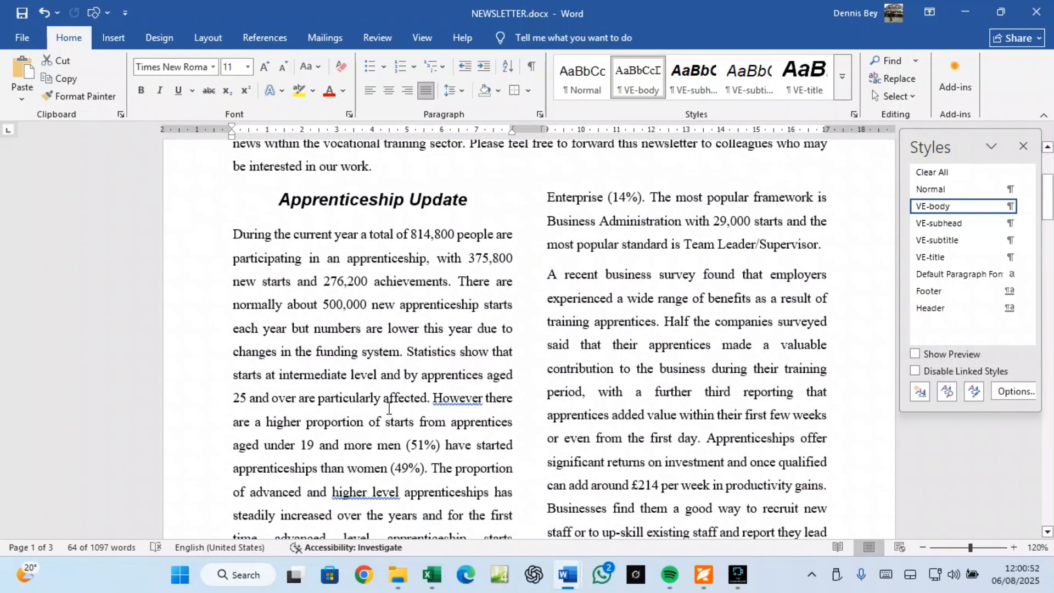
Step: Page through all three newsletter pages in the print preview and check the printer list
{"action": "left_click", "coordinate": [29, 41]}
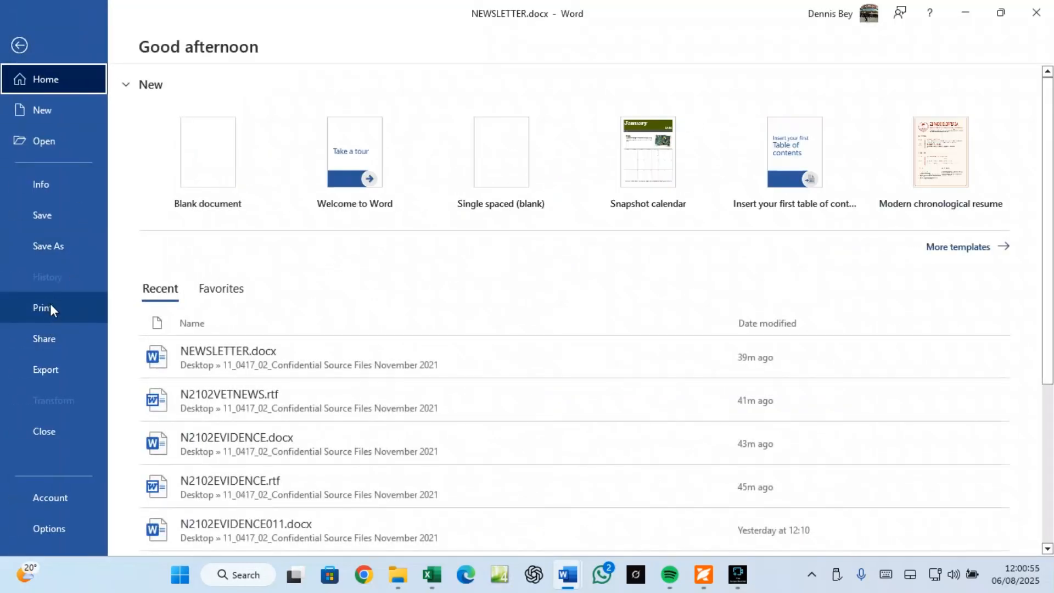
{"action": "left_click", "coordinate": [34, 216]}
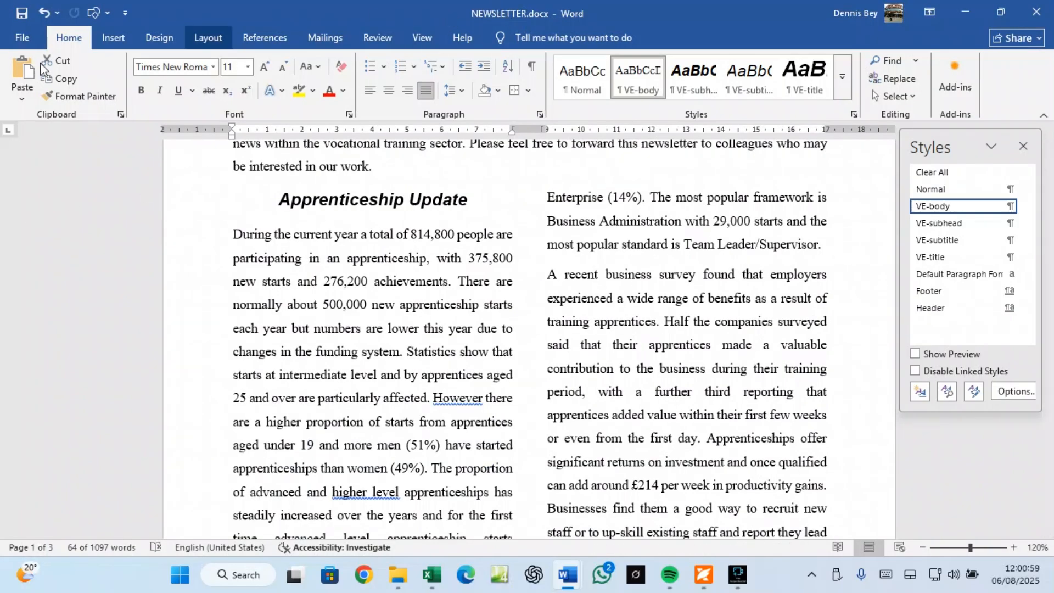
{"action": "left_click", "coordinate": [17, 38]}
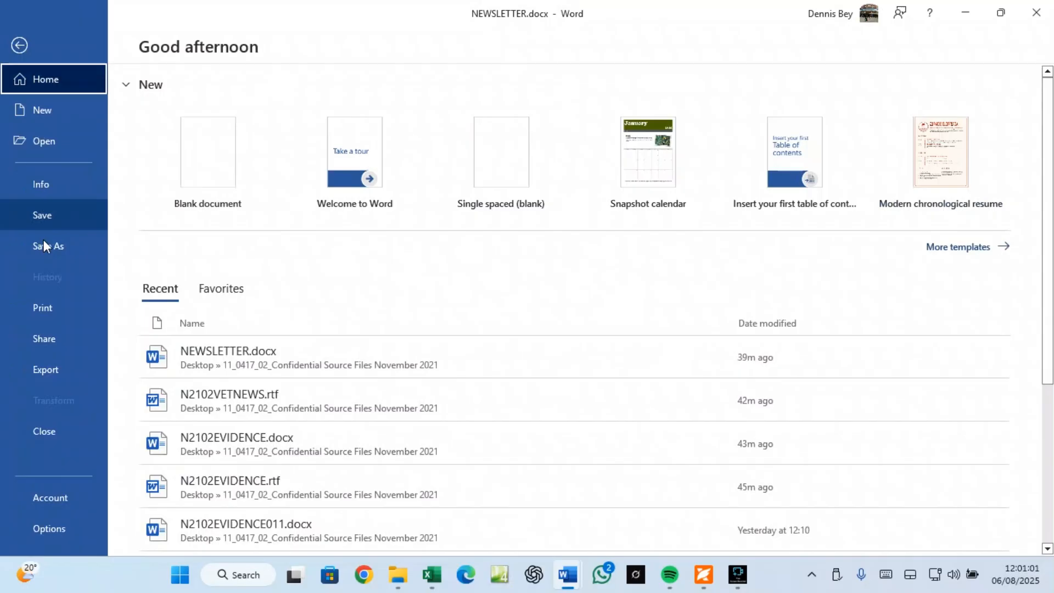
{"action": "left_click", "coordinate": [42, 305]}
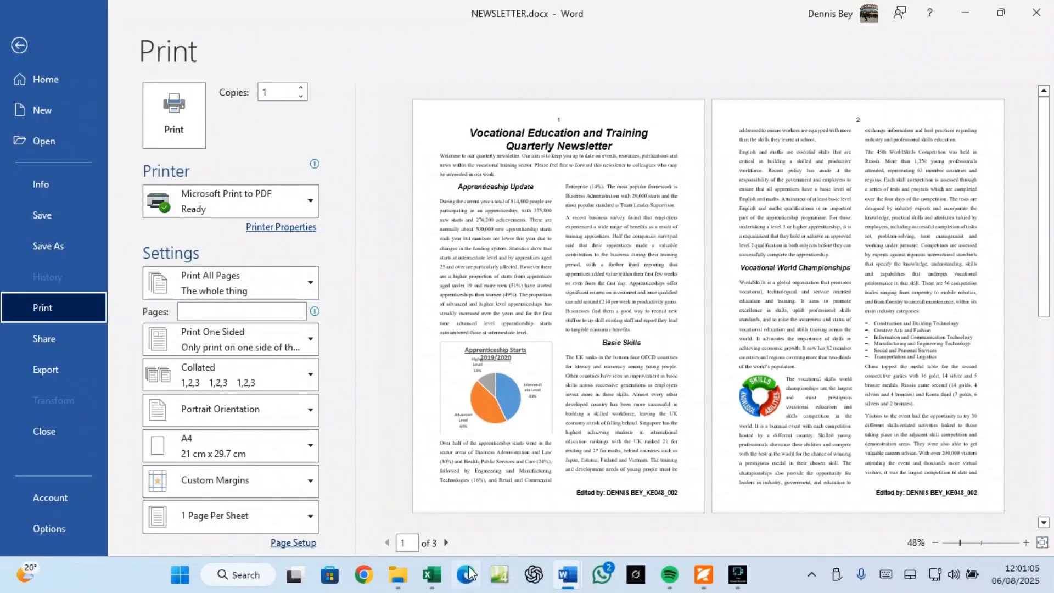
{"action": "left_click", "coordinate": [446, 547]}
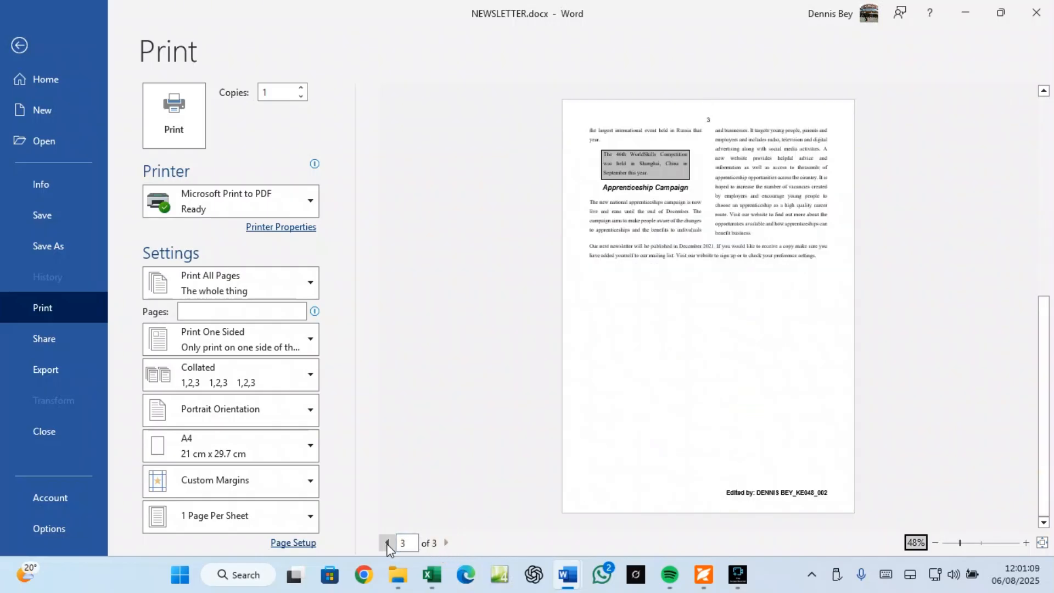
{"action": "left_click", "coordinate": [387, 543]}
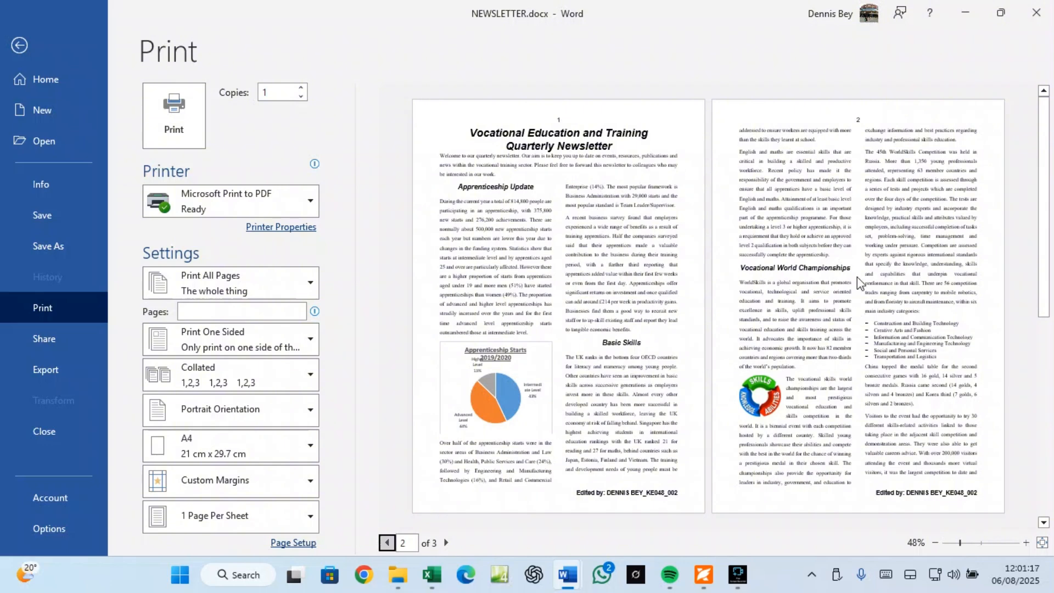
{"action": "left_click", "coordinate": [446, 543]}
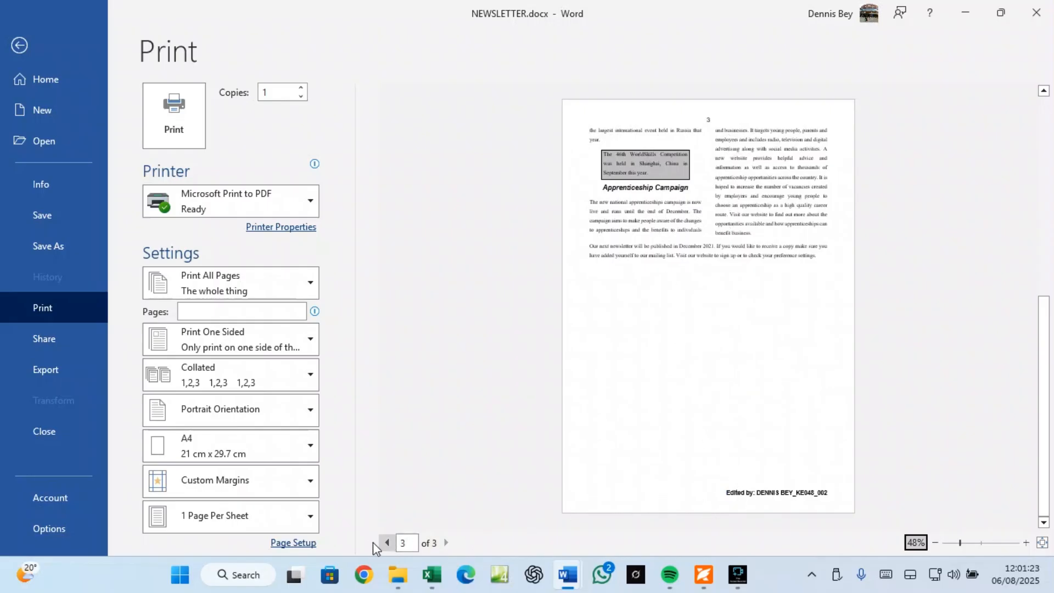
{"action": "left_click", "coordinate": [388, 544]}
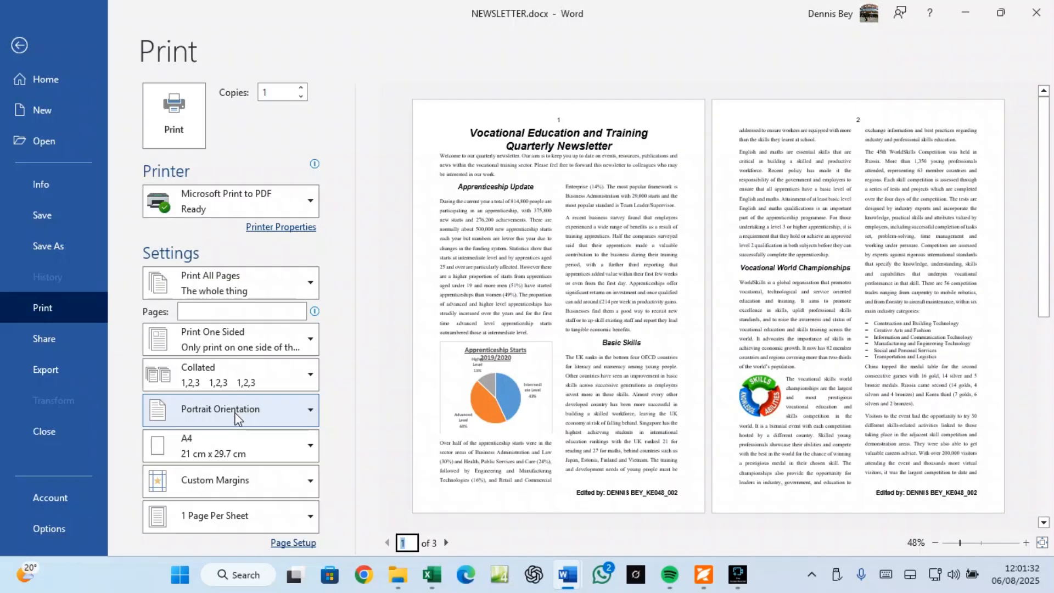
{"action": "left_click", "coordinate": [215, 202]}
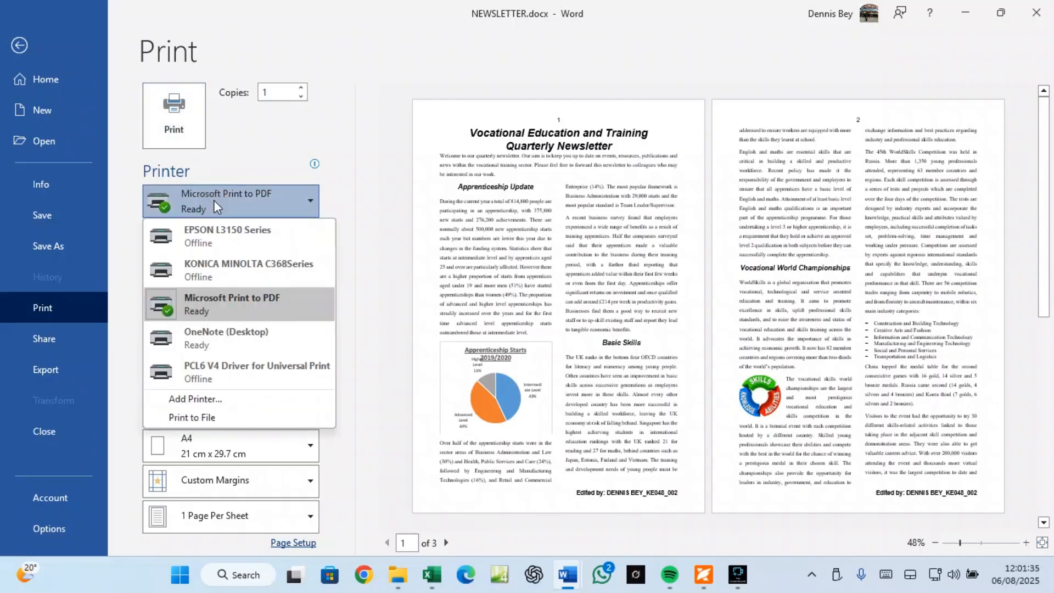
{"action": "left_click", "coordinate": [18, 44]}
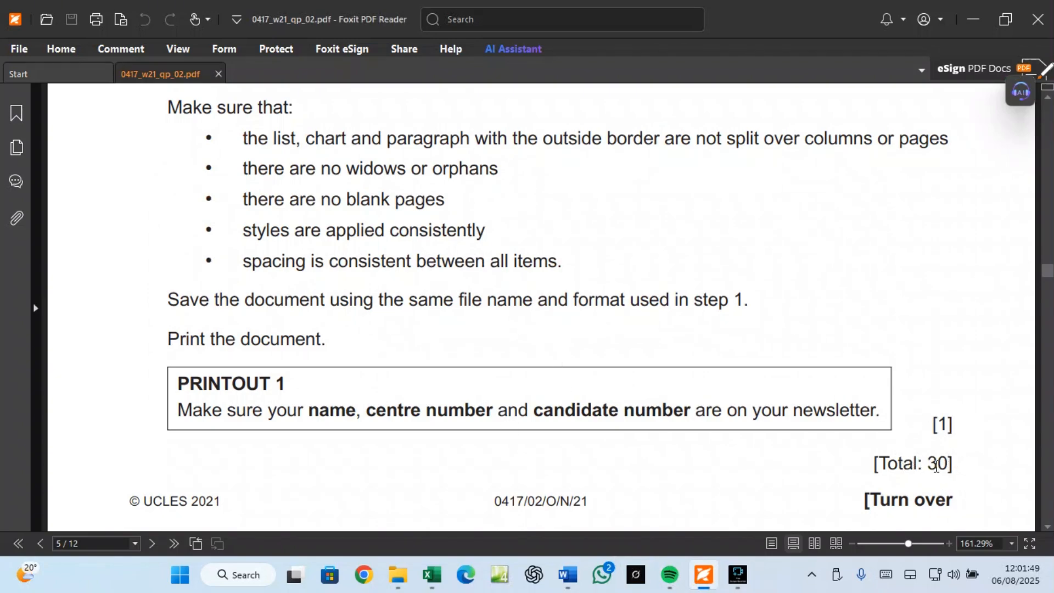
Step: Scroll the 0417_w21_qp_02.pdf exam paper up to page 1, then down to task 5 on page 3
{"action": "scroll", "coordinate": [633, 379], "scroll_direction": "up", "scroll_amount": 1}
{"action": "scroll", "coordinate": [634, 378], "scroll_direction": "up", "scroll_amount": 20}
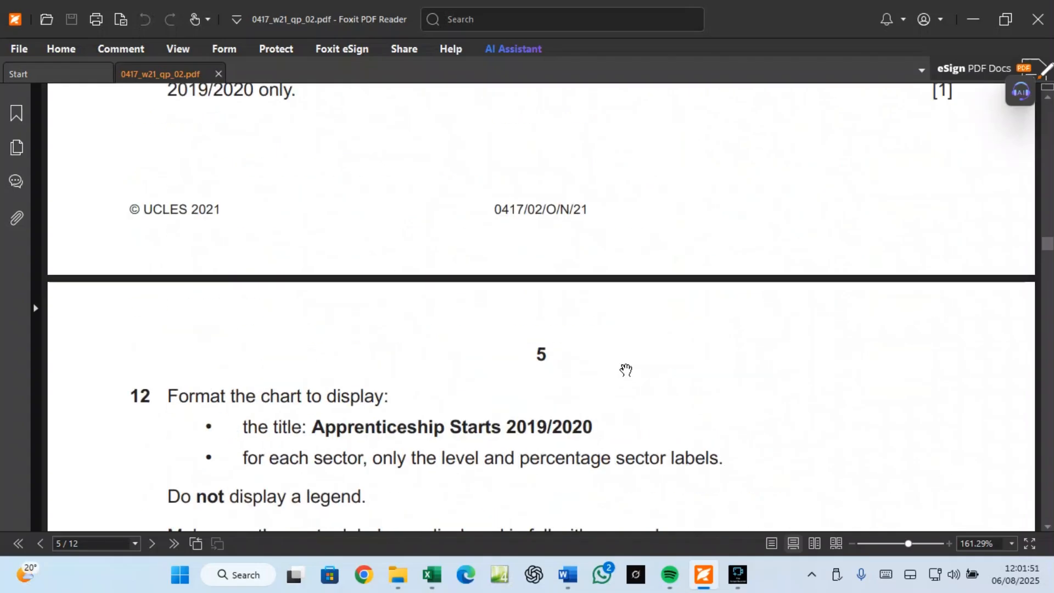
{"action": "scroll", "coordinate": [632, 358], "scroll_direction": "up", "scroll_amount": 20}
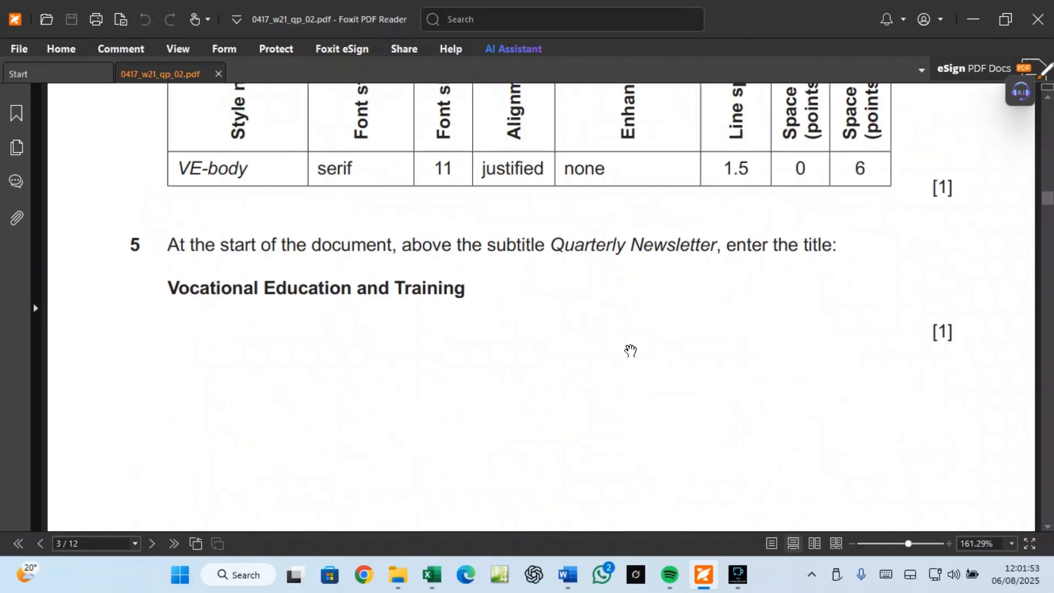
{"action": "scroll", "coordinate": [632, 346], "scroll_direction": "up", "scroll_amount": 20}
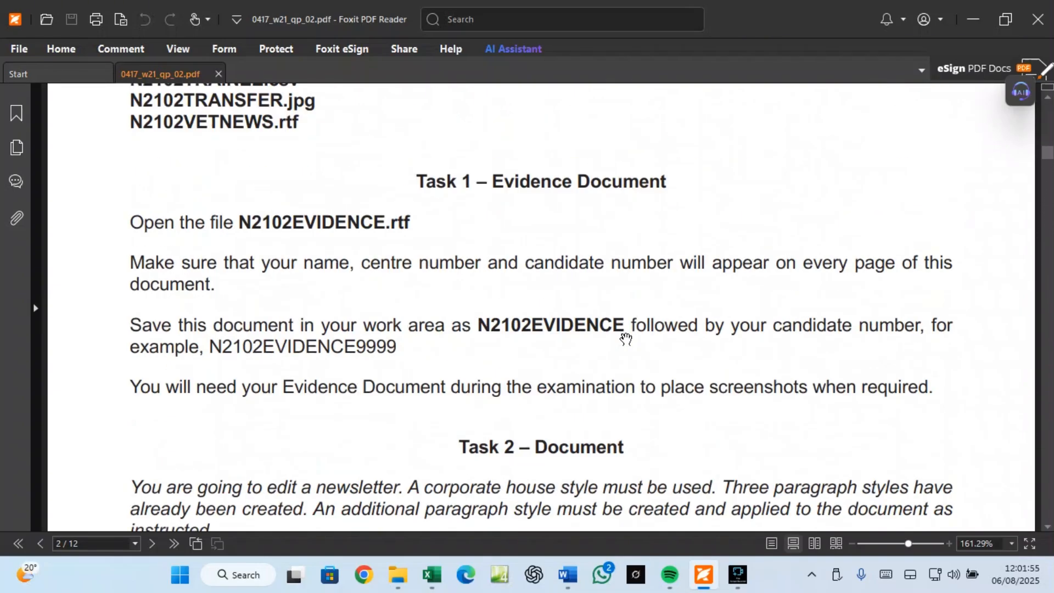
{"action": "scroll", "coordinate": [625, 344], "scroll_direction": "down", "scroll_amount": 10}
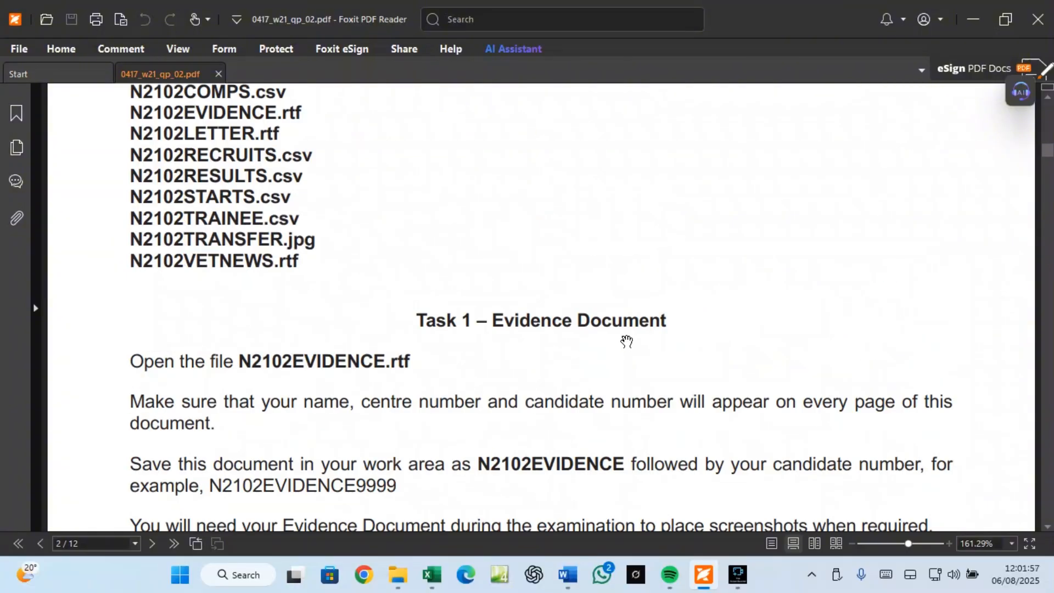
{"action": "scroll", "coordinate": [627, 337], "scroll_direction": "up", "scroll_amount": 8}
{"action": "scroll", "coordinate": [628, 334], "scroll_direction": "up", "scroll_amount": 10}
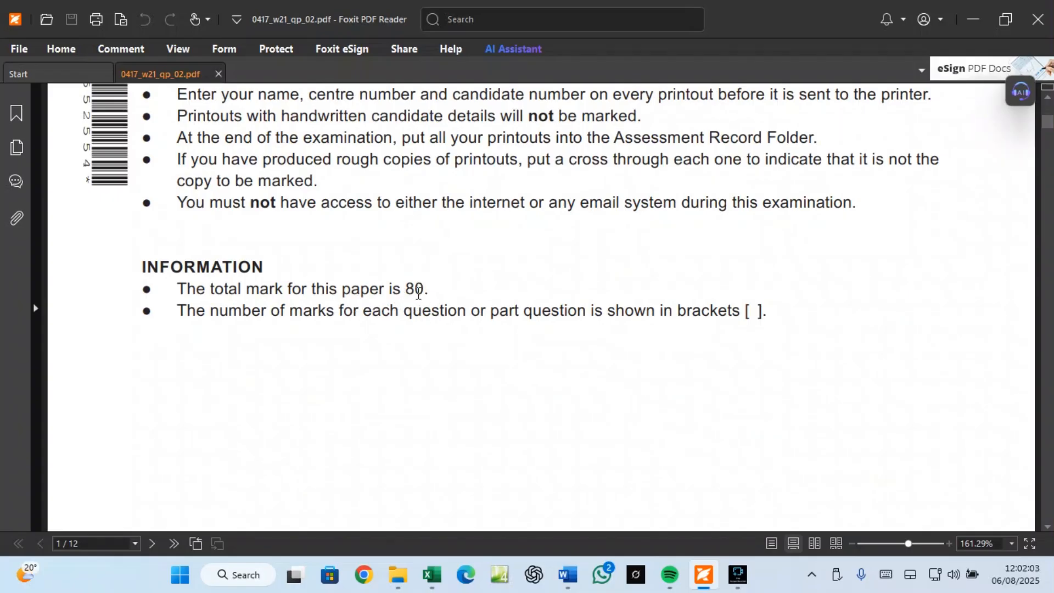
{"action": "scroll", "coordinate": [420, 295], "scroll_direction": "up", "scroll_amount": 5}
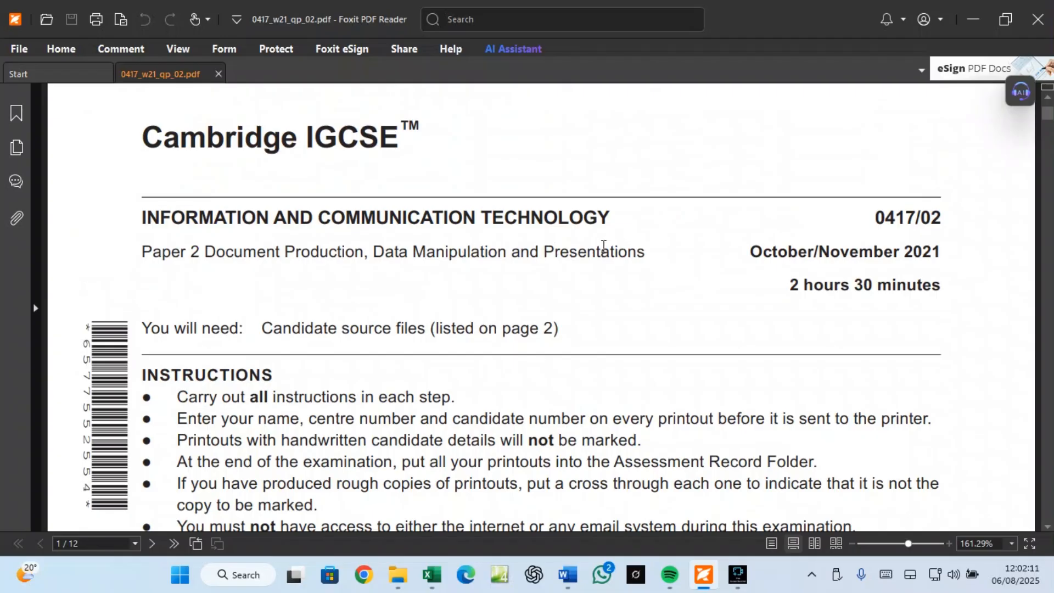
{"action": "scroll", "coordinate": [597, 250], "scroll_direction": "down", "scroll_amount": 15}
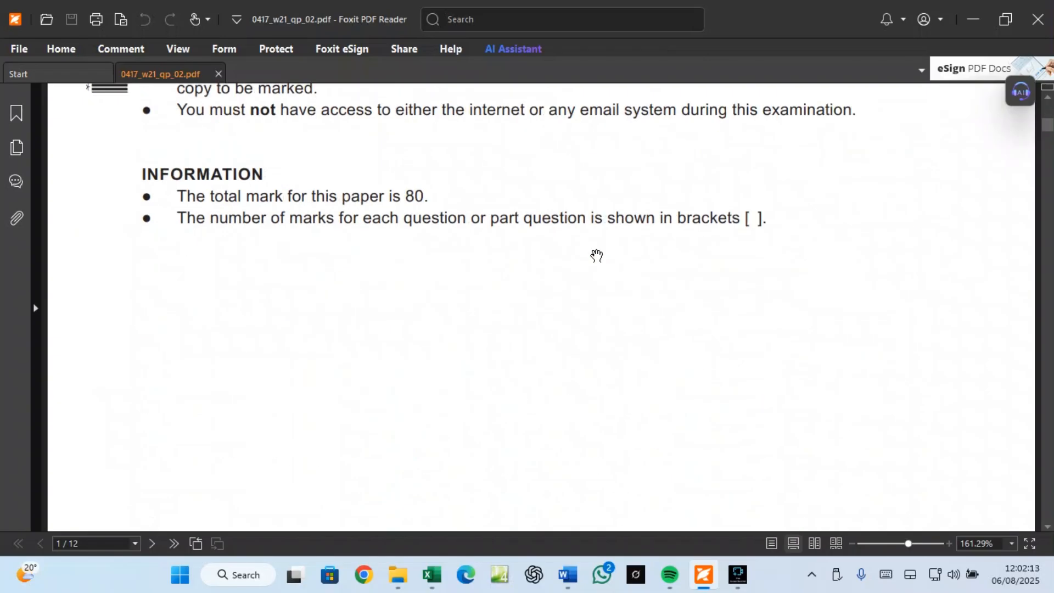
{"action": "scroll", "coordinate": [604, 260], "scroll_direction": "down", "scroll_amount": 12}
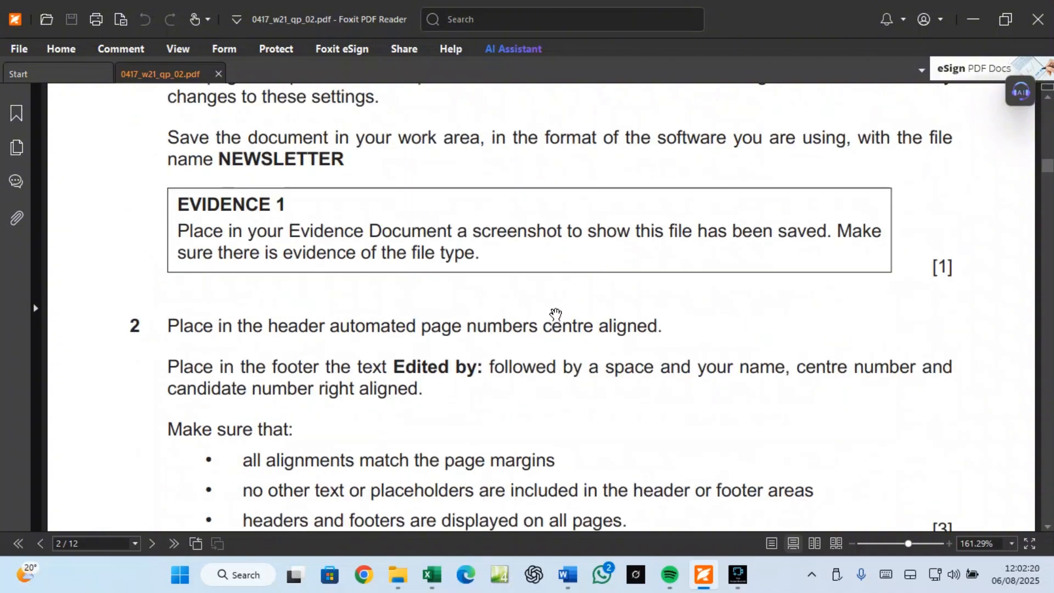
{"action": "scroll", "coordinate": [556, 314], "scroll_direction": "down", "scroll_amount": 3}
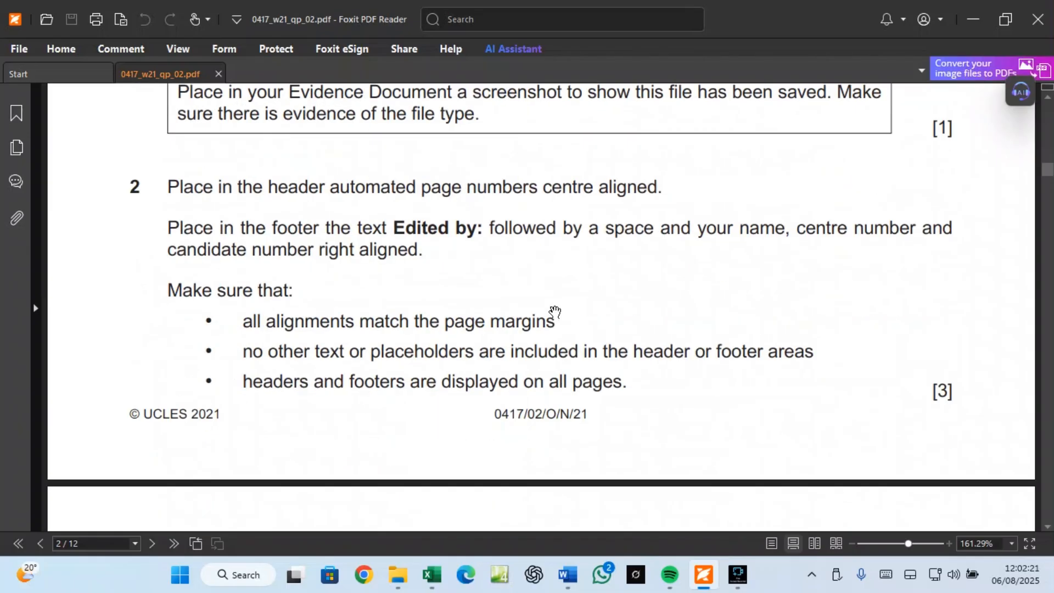
{"action": "scroll", "coordinate": [555, 312], "scroll_direction": "down", "scroll_amount": 6}
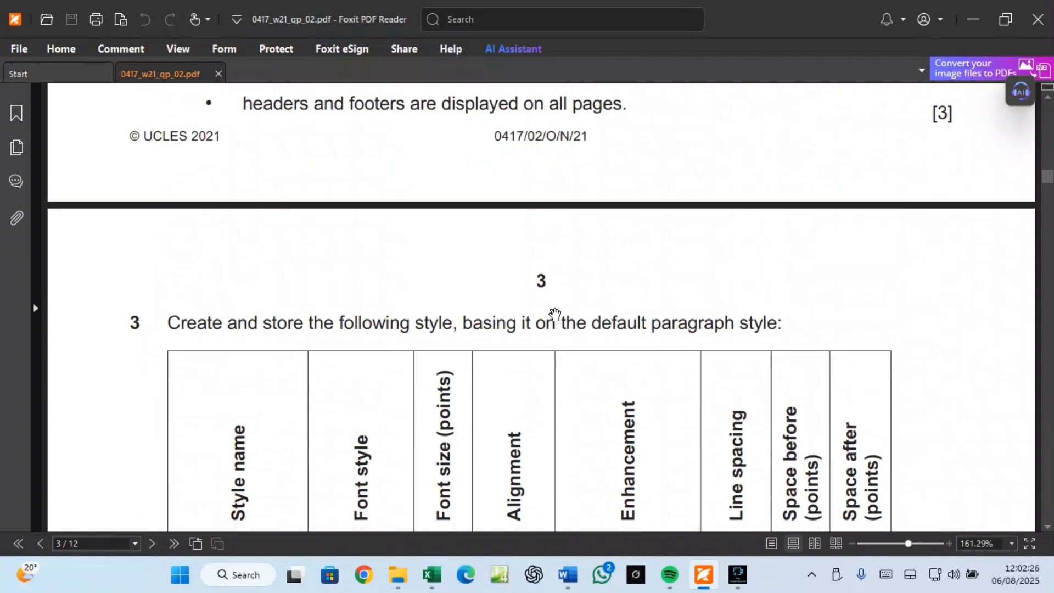
{"action": "scroll", "coordinate": [555, 313], "scroll_direction": "down", "scroll_amount": 5}
{"action": "scroll", "coordinate": [557, 310], "scroll_direction": "down", "scroll_amount": 5}
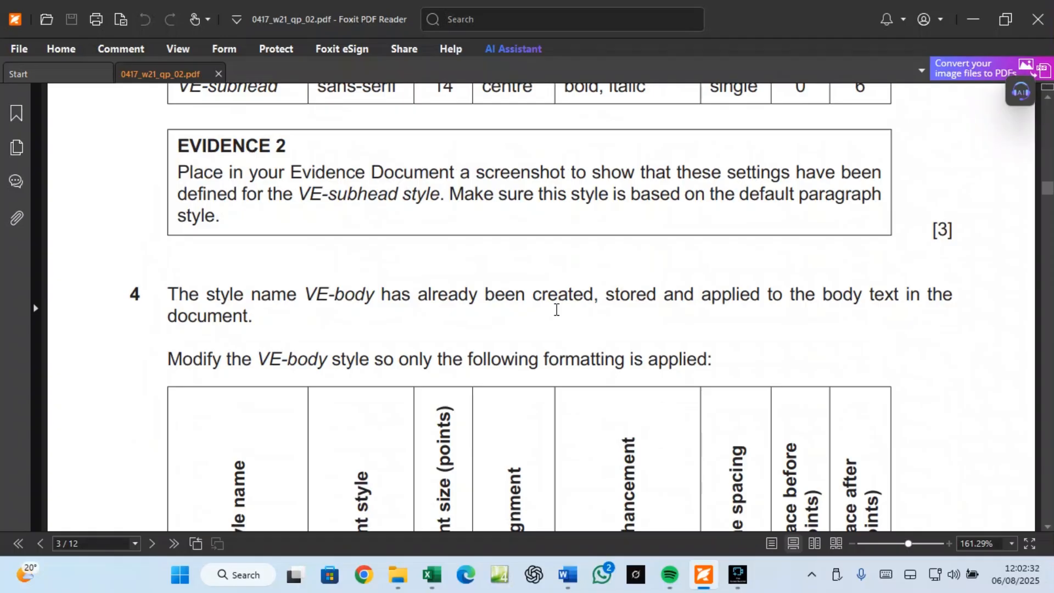
{"action": "scroll", "coordinate": [557, 310], "scroll_direction": "down", "scroll_amount": 13}
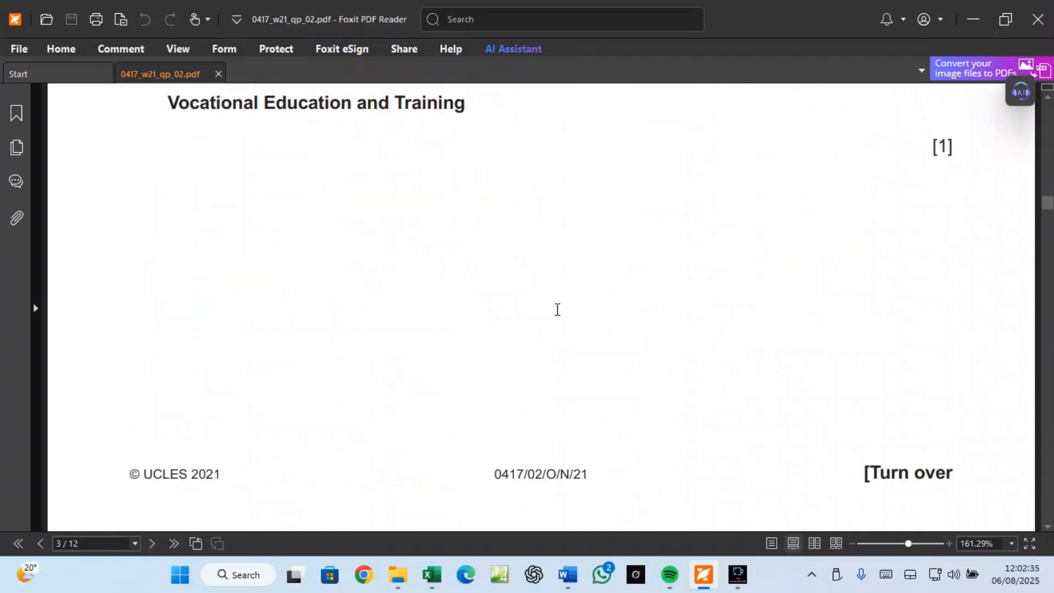
Step: Check the level percentages on N2102STARTS.csv's Apprenticeship Starts 2019/2020 pie chart, then return to NEWSLETTER
{"action": "left_click", "coordinate": [432, 574]}
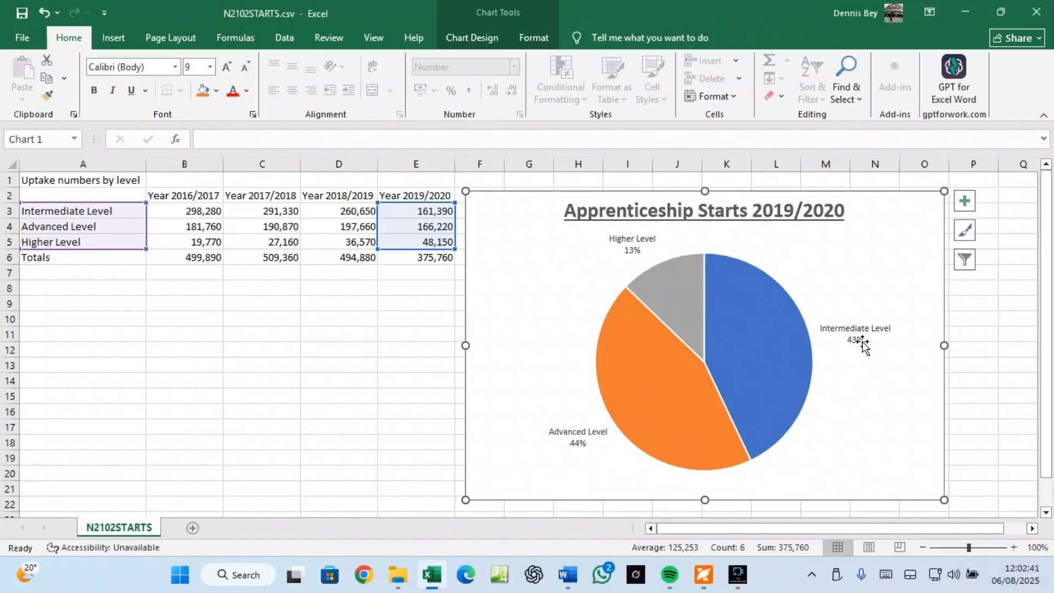
{"action": "mouse_move", "coordinate": [695, 420]}
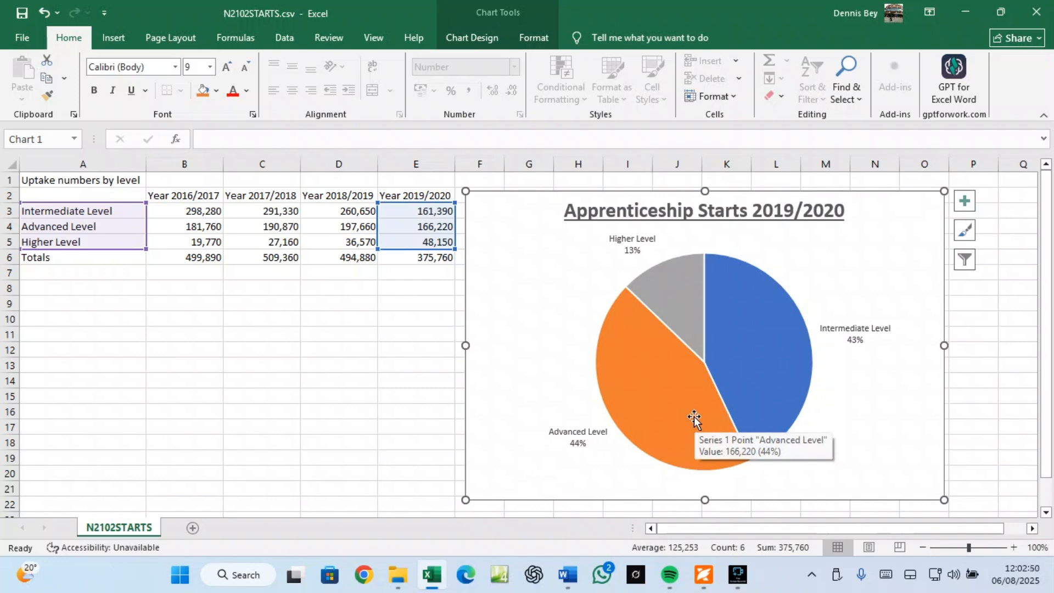
{"action": "mouse_move", "coordinate": [567, 574]}
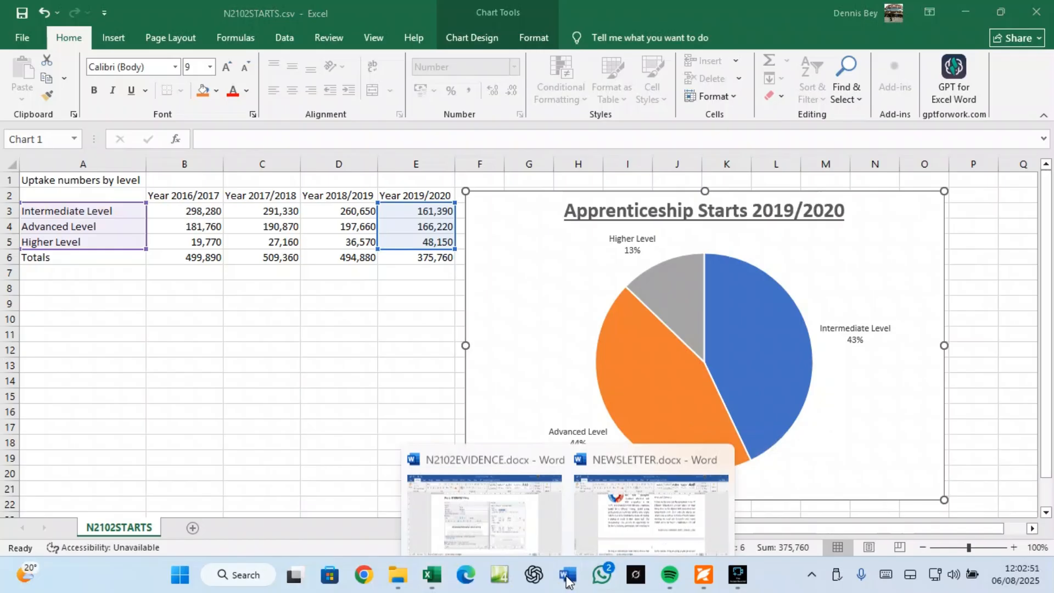
{"action": "left_click", "coordinate": [593, 516]}
Step: Review Evidence 1–3 across both pages of N2102EVIDENCE.docx, then launch a Chrome window
{"action": "scroll", "coordinate": [431, 321], "scroll_direction": "up", "scroll_amount": 10}
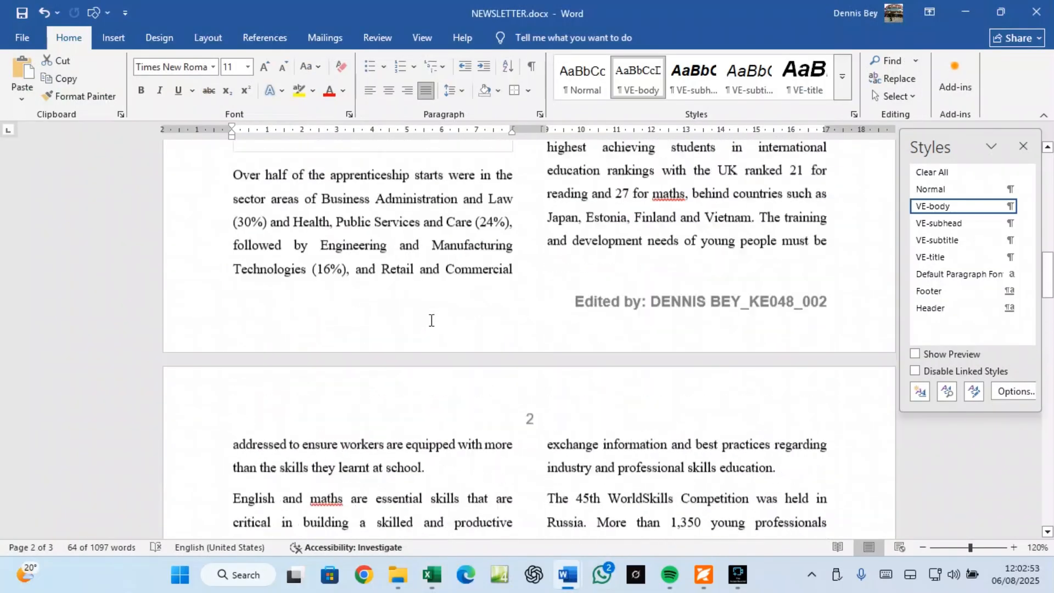
{"action": "scroll", "coordinate": [431, 320], "scroll_direction": "up", "scroll_amount": 10}
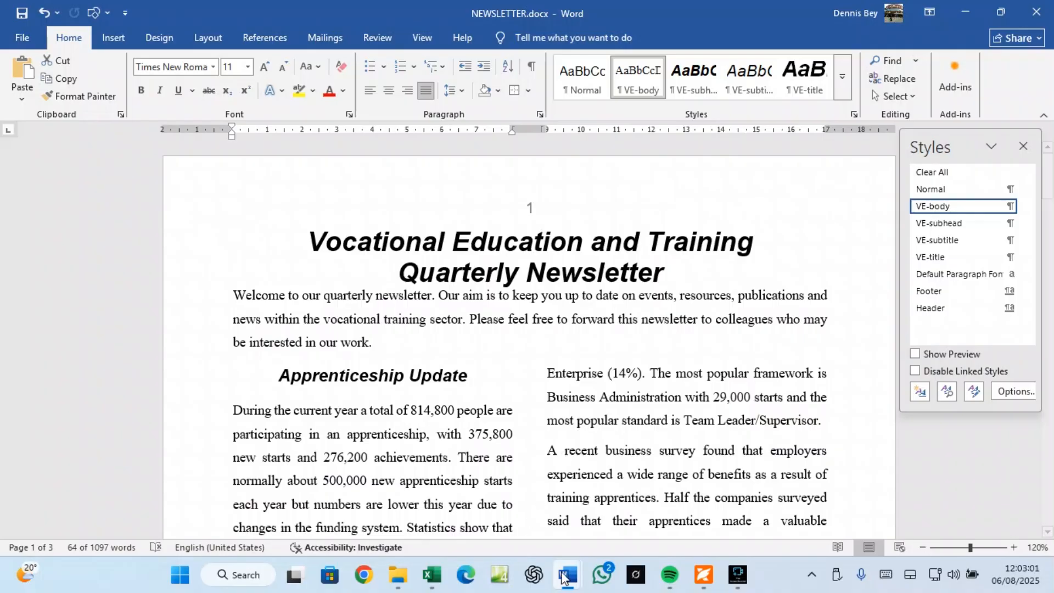
{"action": "mouse_move", "coordinate": [563, 577]}
{"action": "left_click", "coordinate": [501, 519]}
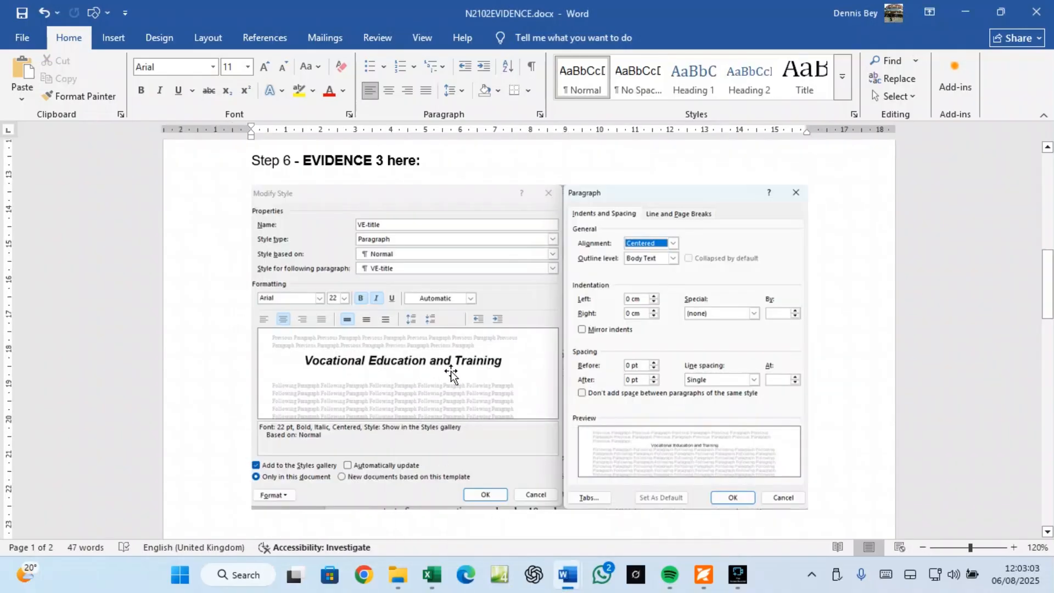
{"action": "scroll", "coordinate": [451, 374], "scroll_direction": "up", "scroll_amount": 10}
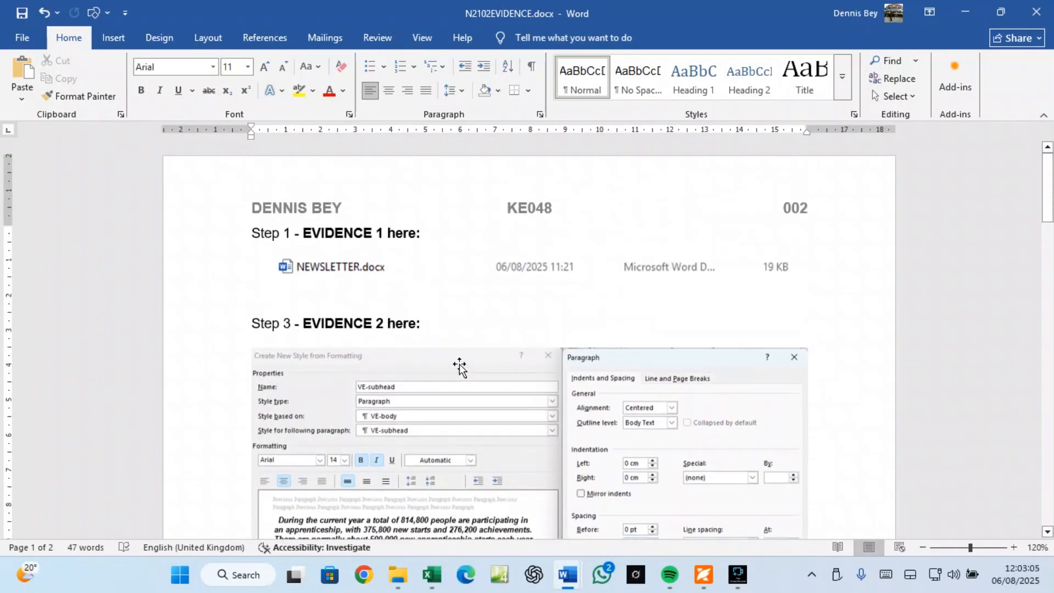
{"action": "scroll", "coordinate": [483, 288], "scroll_direction": "down", "scroll_amount": 10}
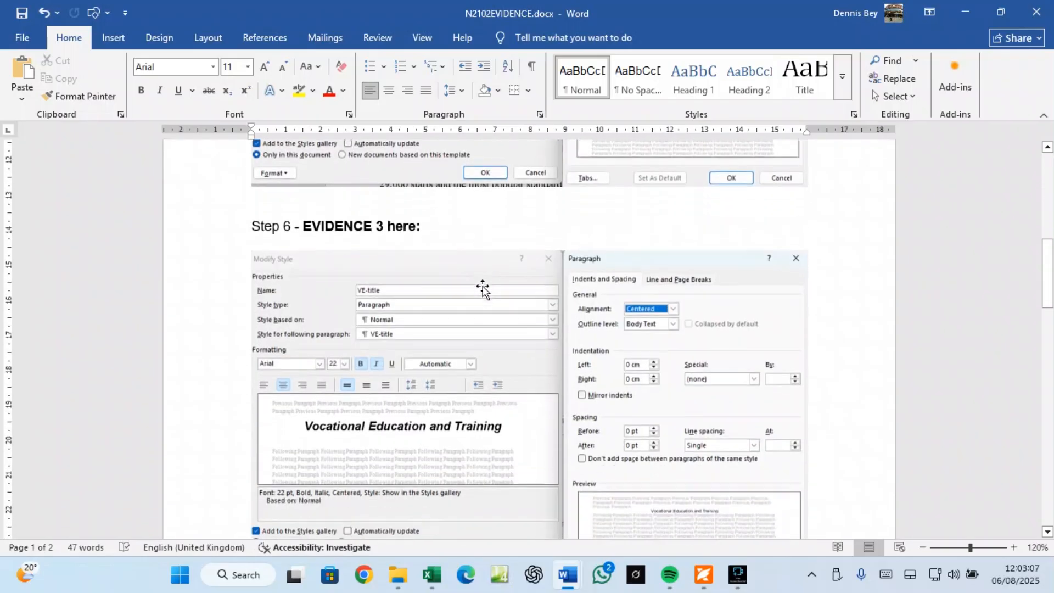
{"action": "scroll", "coordinate": [483, 288], "scroll_direction": "down", "scroll_amount": 15}
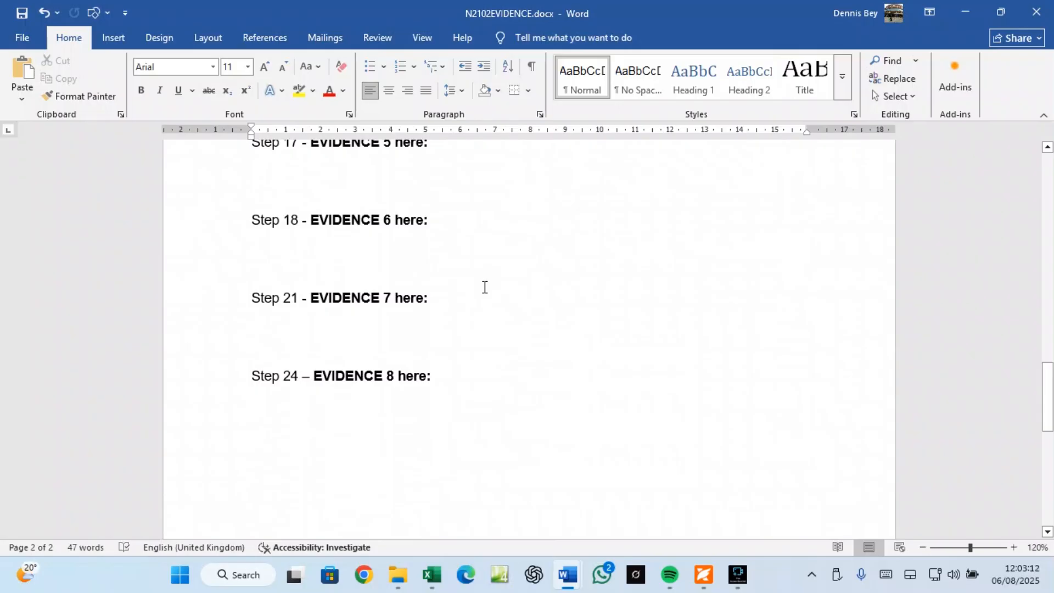
{"action": "scroll", "coordinate": [485, 287], "scroll_direction": "up", "scroll_amount": 5}
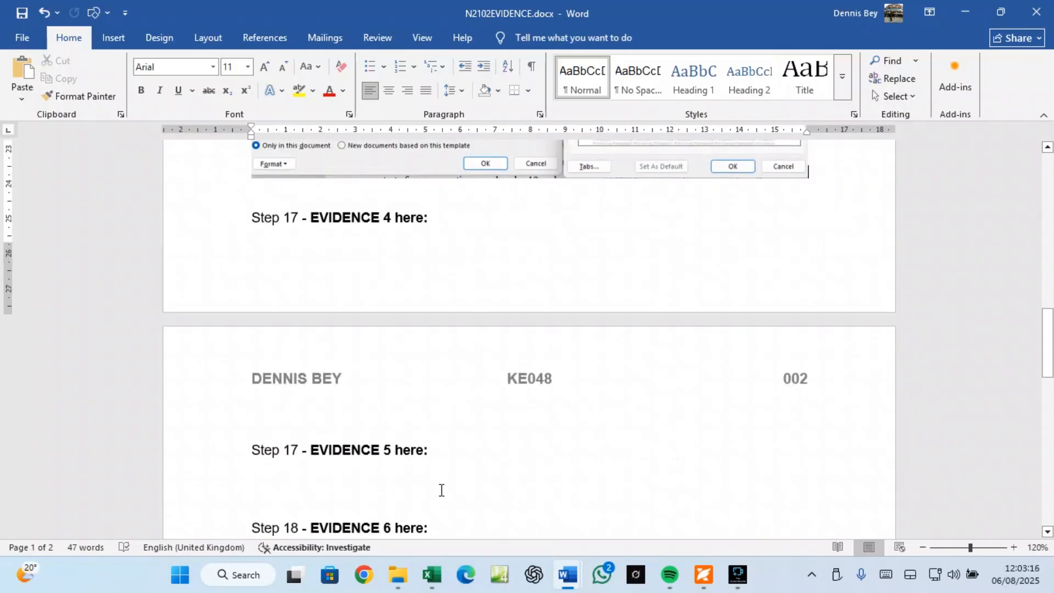
{"action": "left_click", "coordinate": [365, 576]}
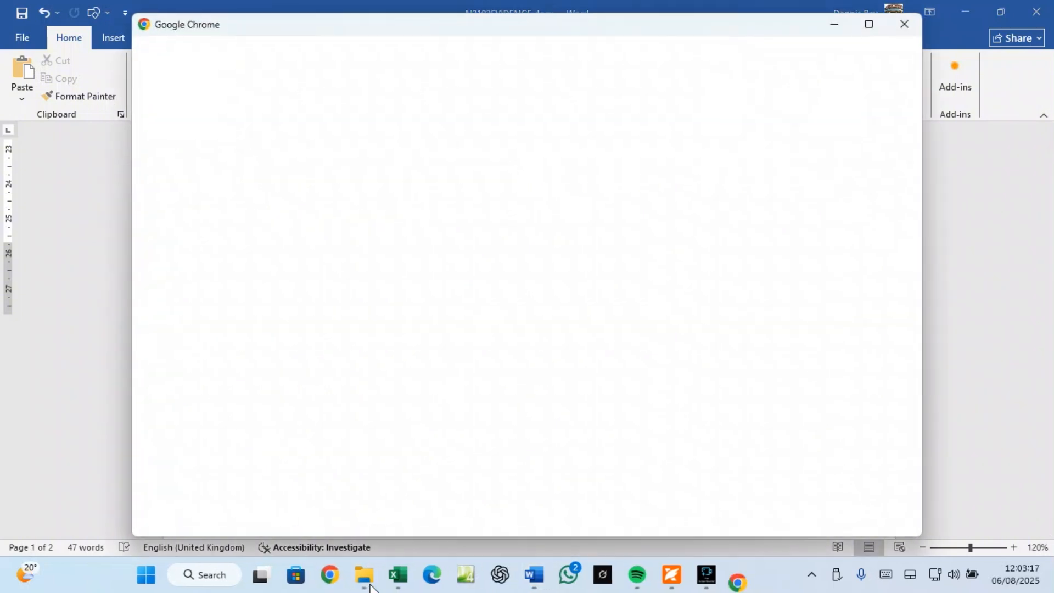
{"action": "left_click", "coordinate": [344, 306]}
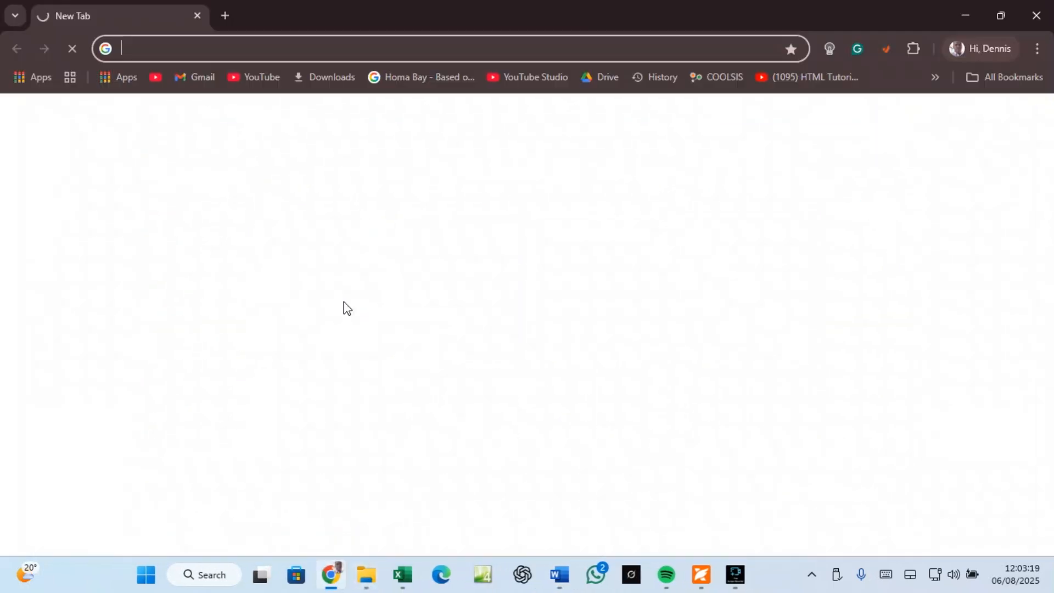
{"action": "type", "text": "TIN"}
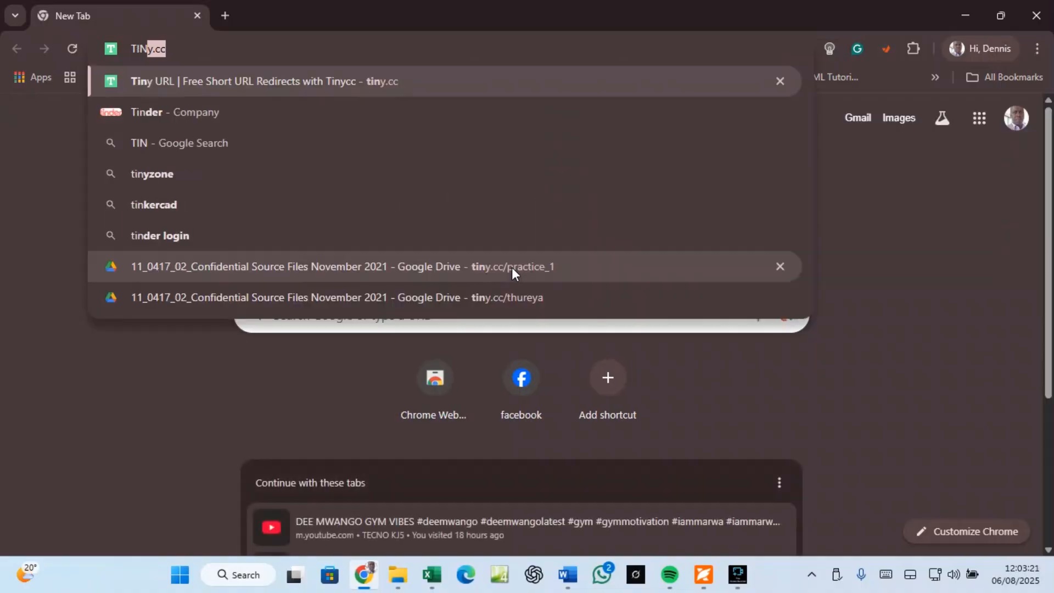
{"action": "type", "text": "Y.CC"}
{"action": "key", "text": "BackSpace"}
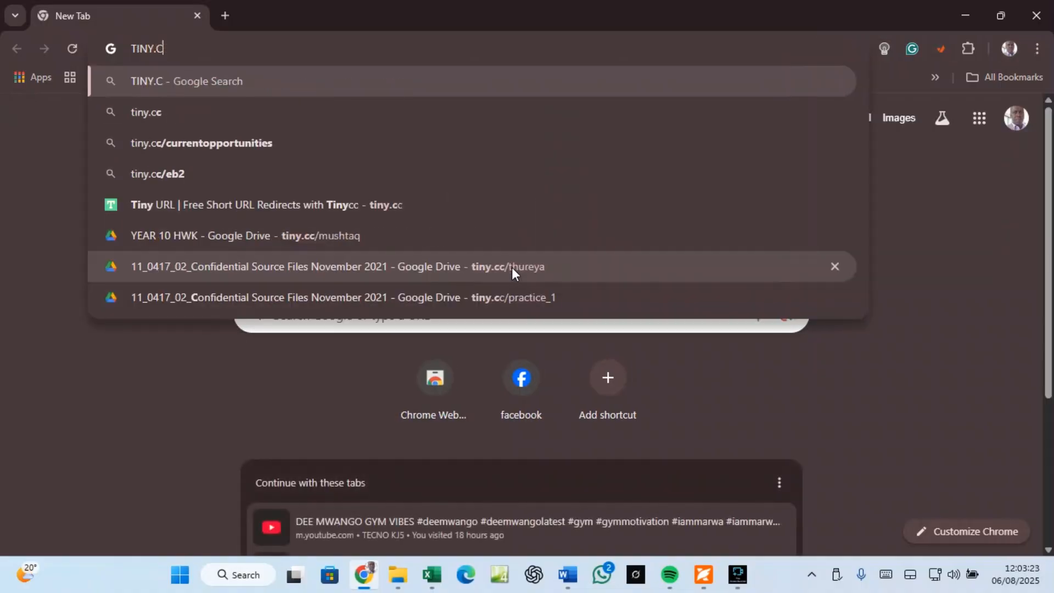
{"action": "key", "text": "BackSpace"}
{"action": "key", "text": "BackSpace"}
{"action": "key", "text": "BackSpace"}
{"action": "key", "text": "BackSpace"}
{"action": "key", "text": "BackSpace"}
{"action": "key", "text": "BackSpace"}
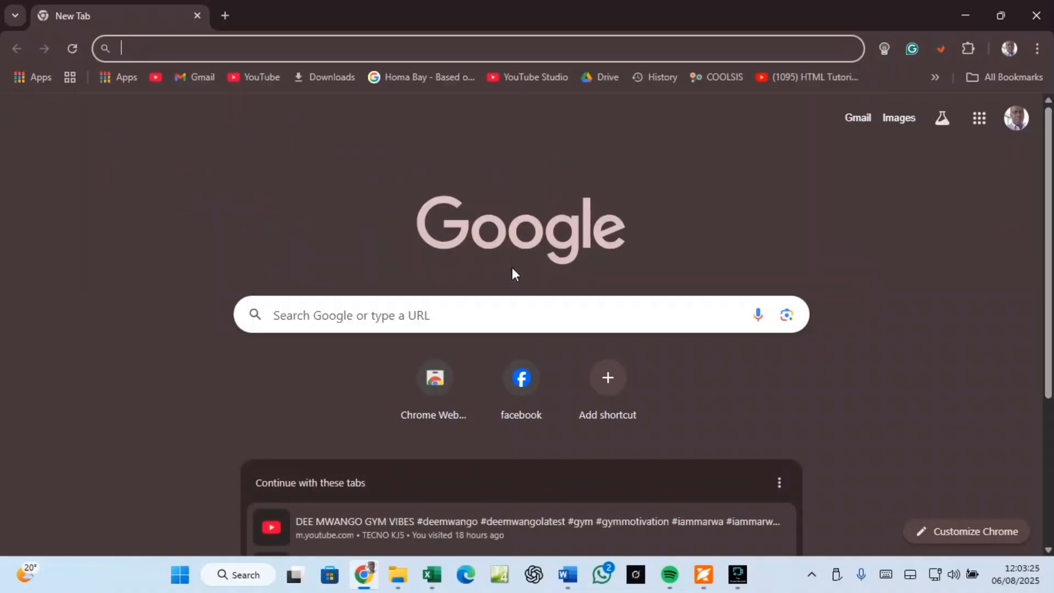
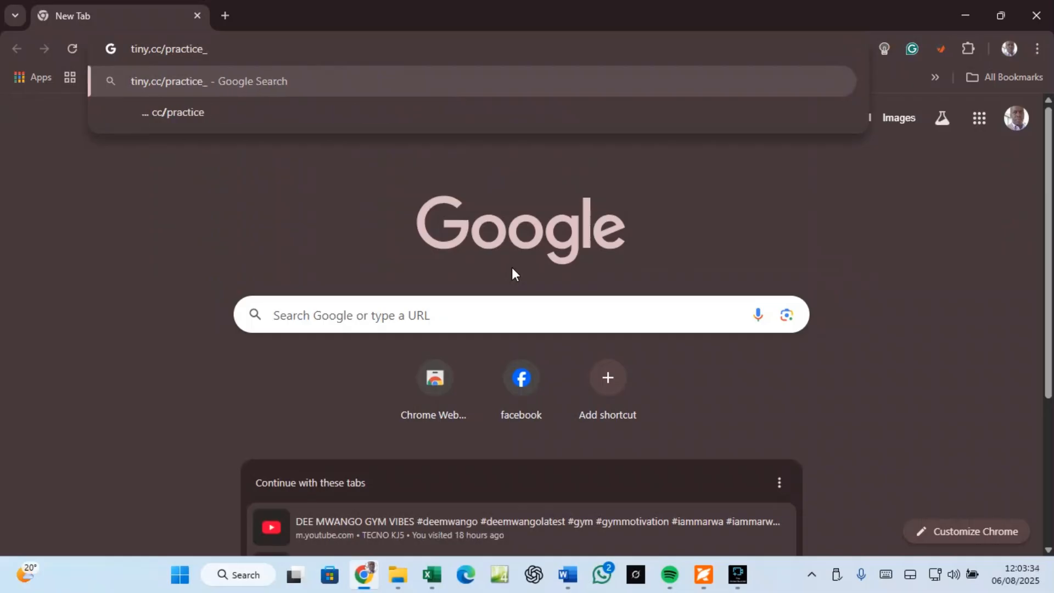
{"action": "key", "text": "Return"}
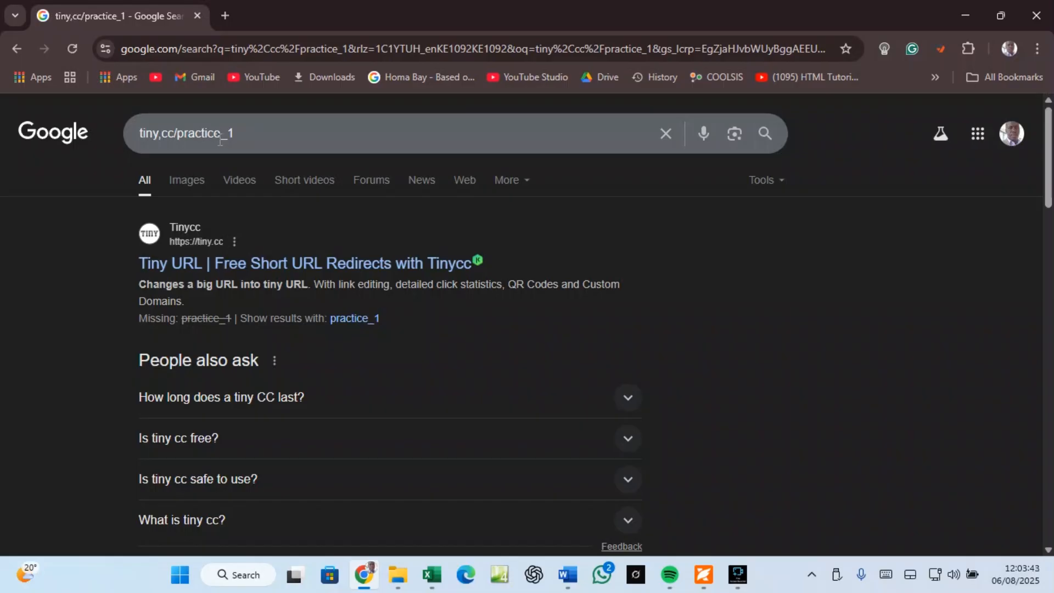
{"action": "left_click", "coordinate": [229, 24]}
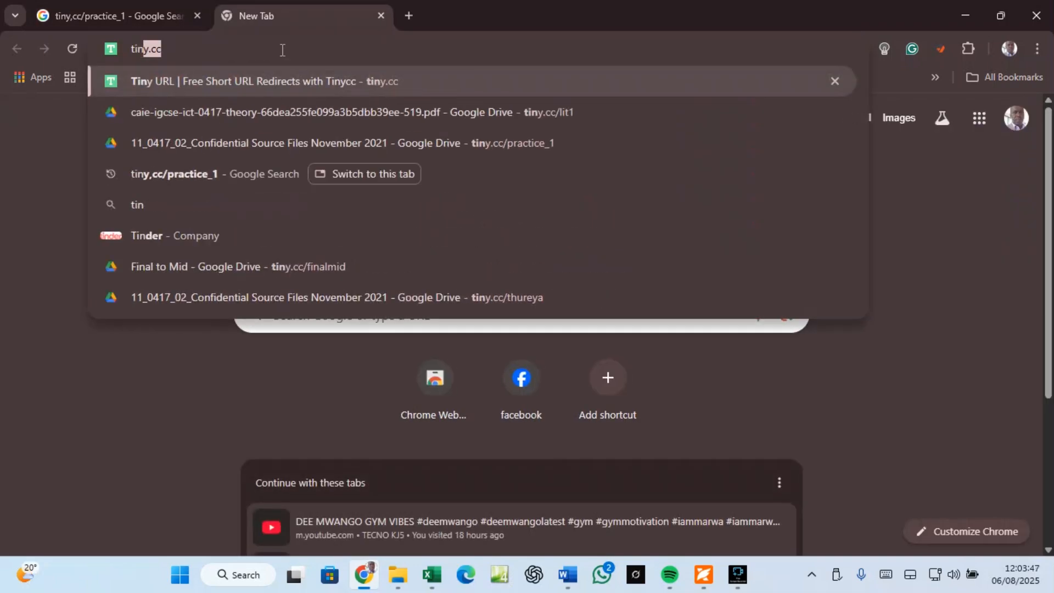
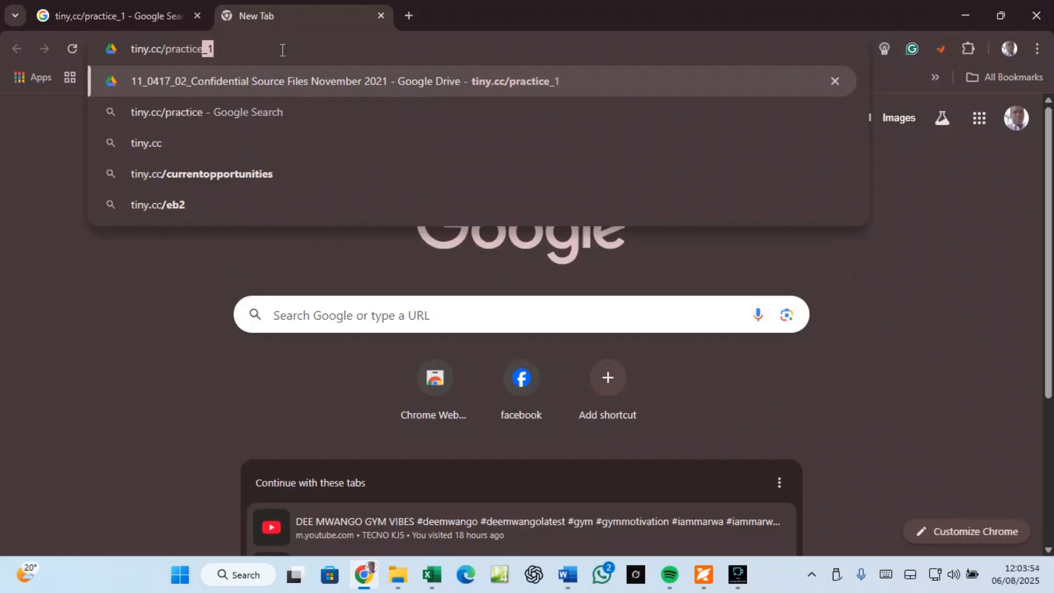
{"action": "key", "text": "Return"}
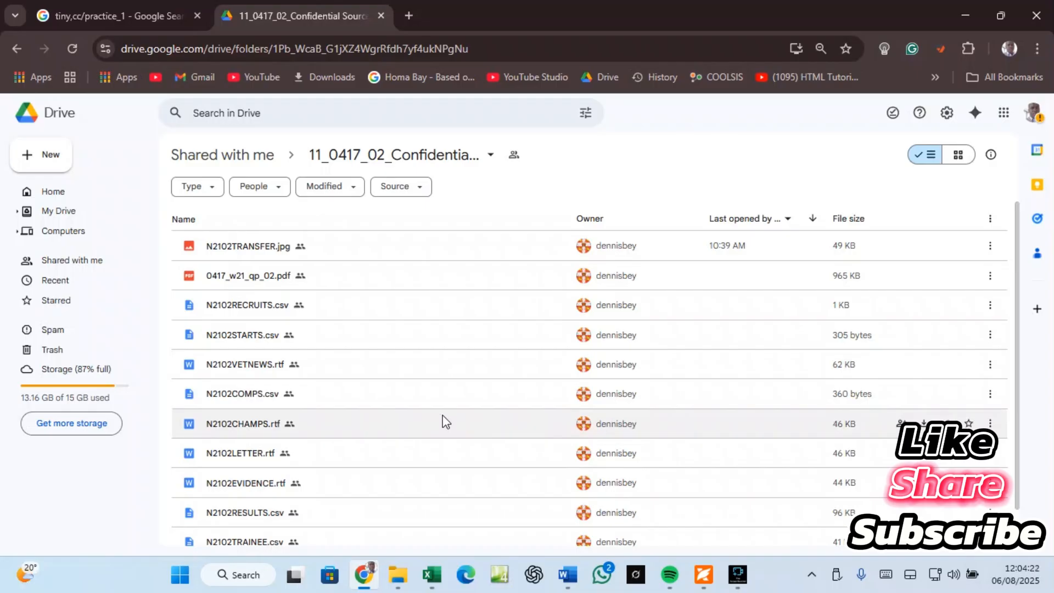
Step: In a new tab, go to Docs from the Google apps grid and start a Blank document
{"action": "left_click", "coordinate": [403, 9]}
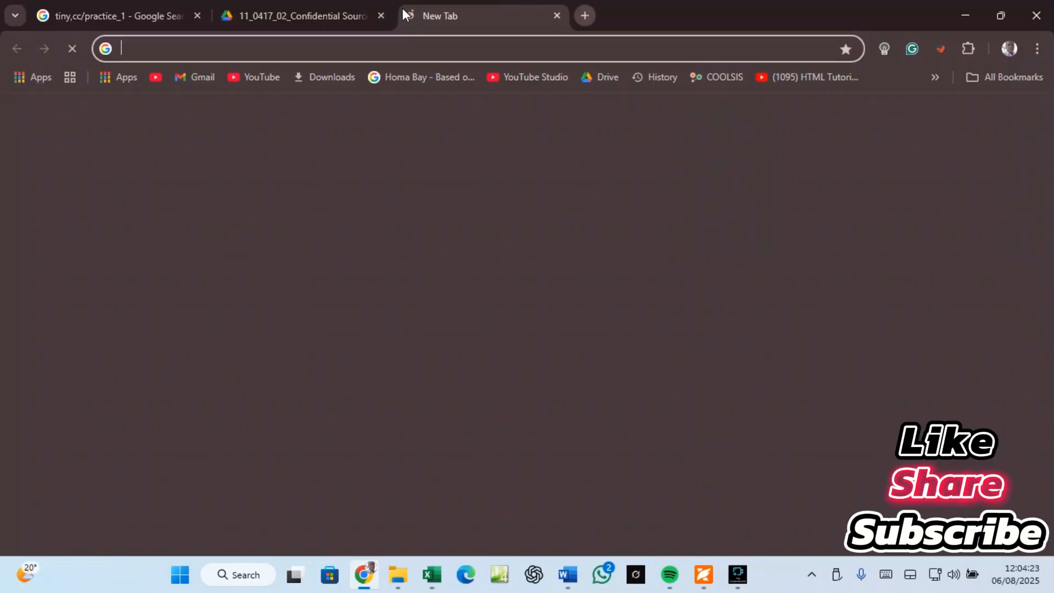
{"action": "left_click", "coordinate": [979, 119]}
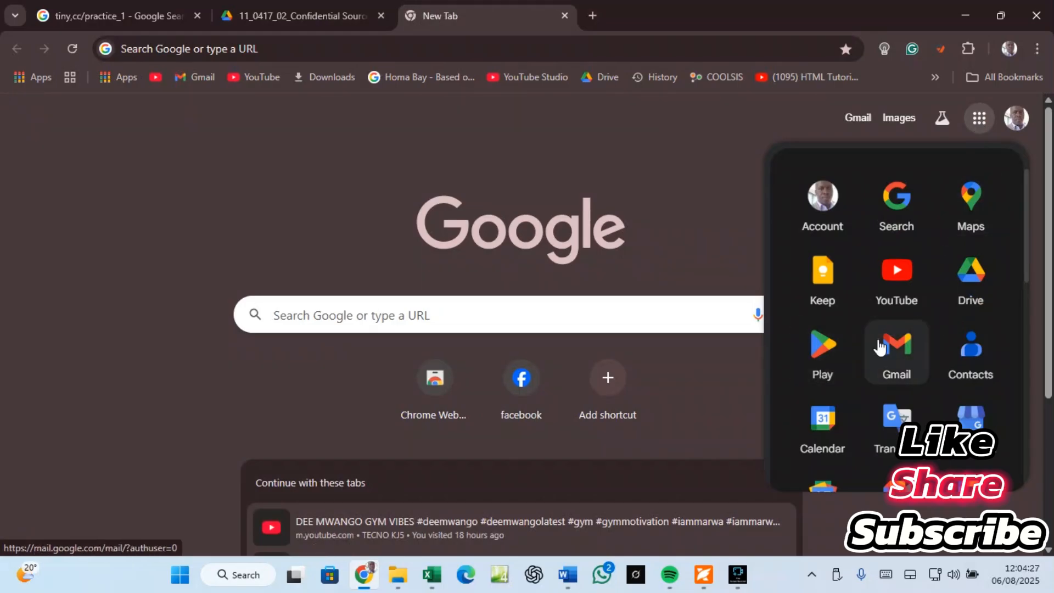
{"action": "scroll", "coordinate": [885, 341], "scroll_direction": "down", "scroll_amount": 2}
{"action": "scroll", "coordinate": [885, 341], "scroll_direction": "down", "scroll_amount": 5}
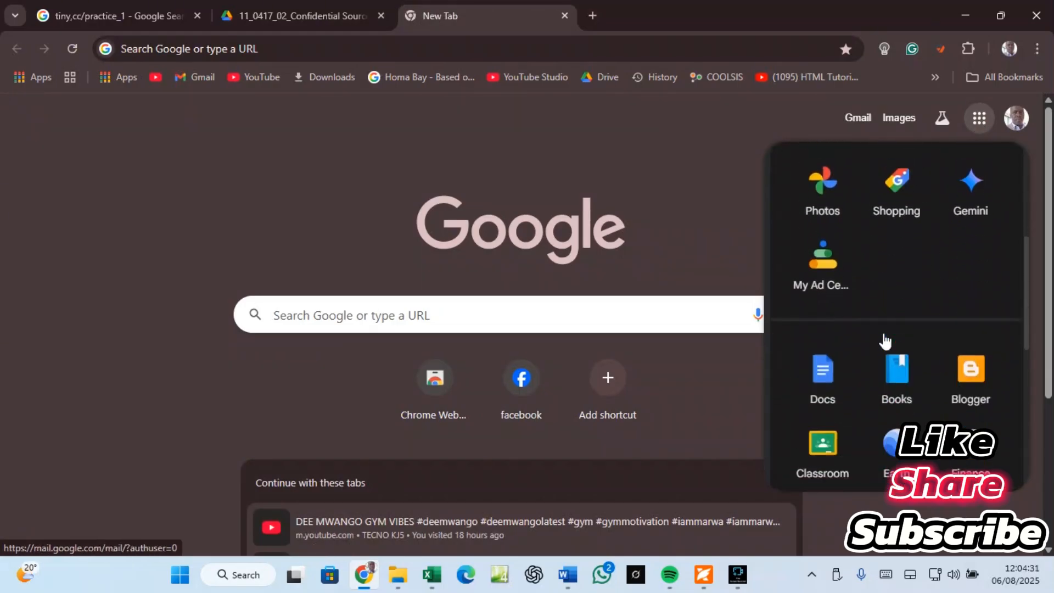
{"action": "left_click", "coordinate": [835, 377]}
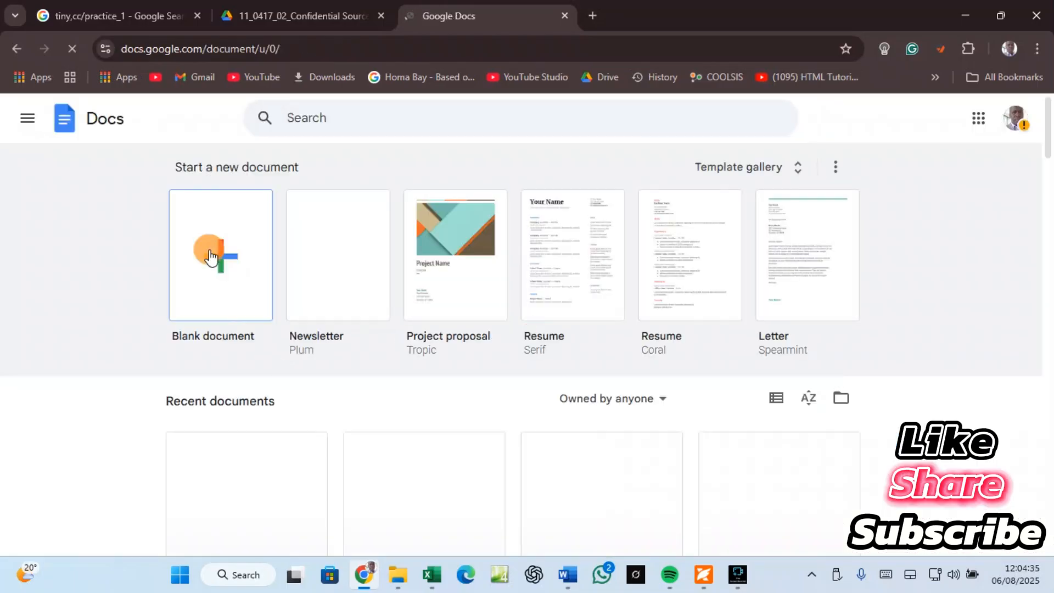
{"action": "left_click", "coordinate": [209, 249]}
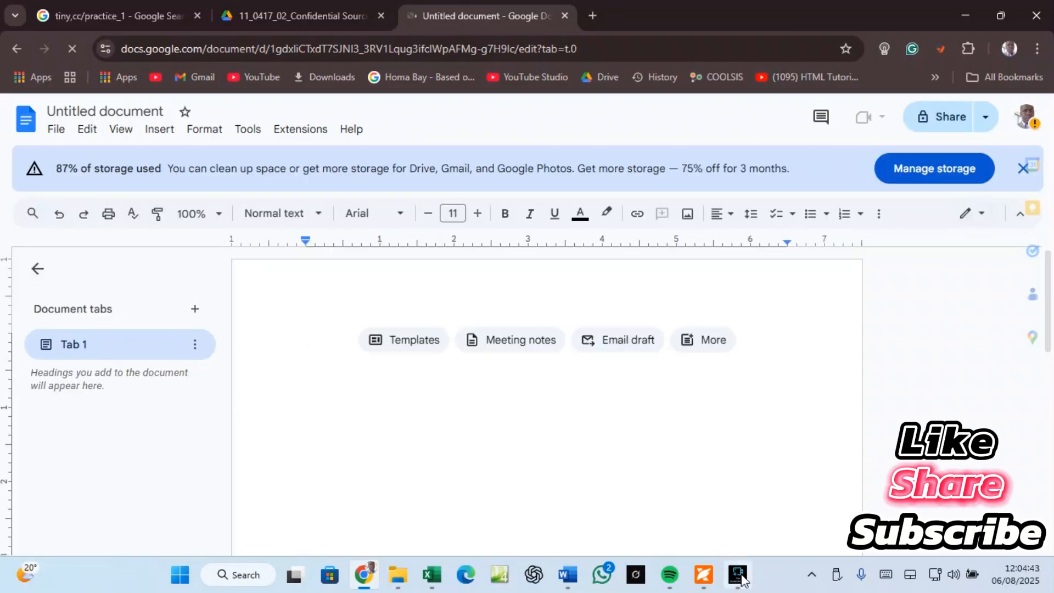
{"action": "mouse_move", "coordinate": [740, 578]}
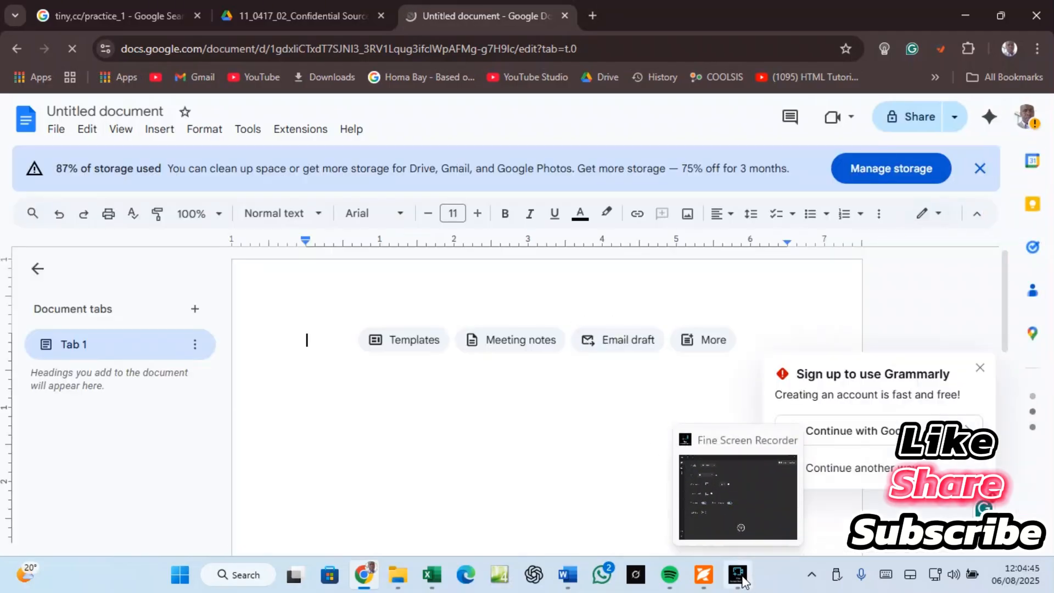
{"action": "left_click", "coordinate": [741, 576]}
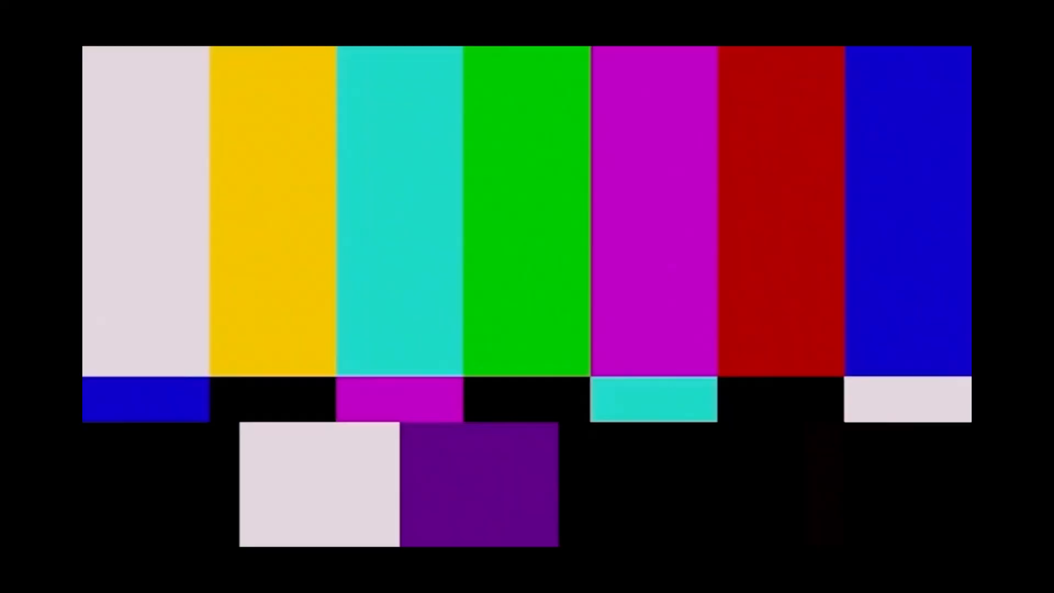